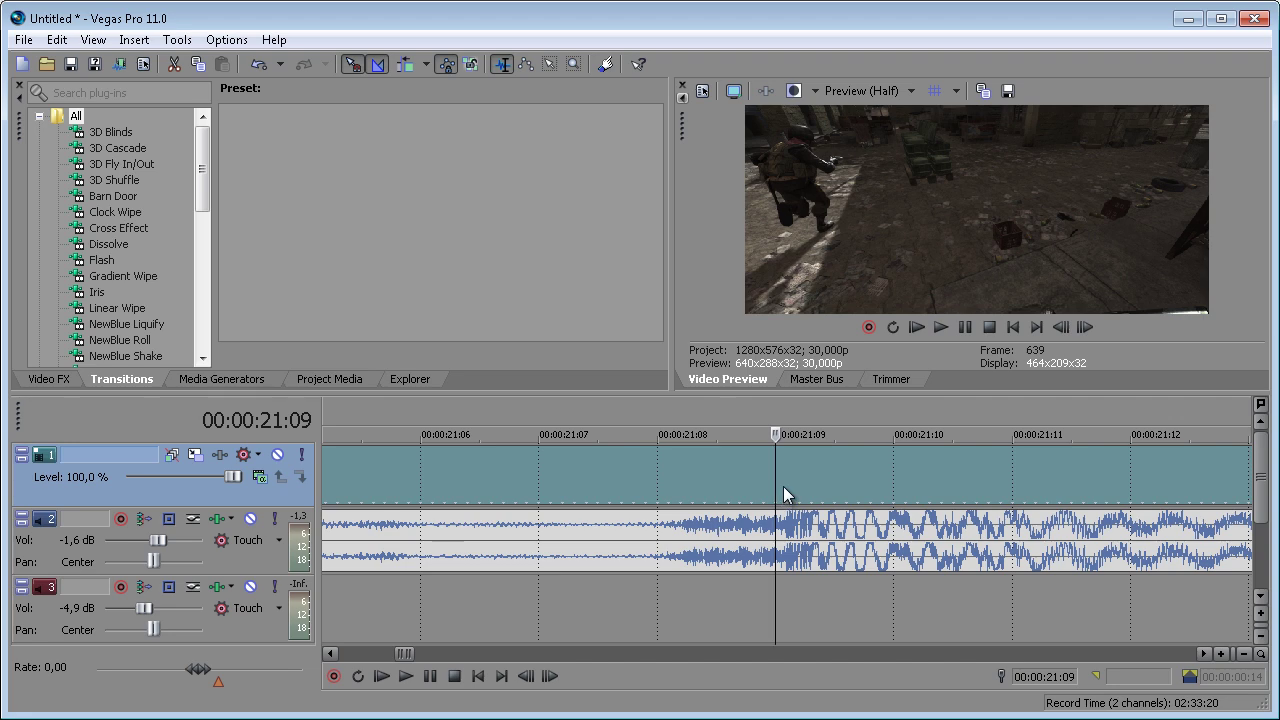
Step: Find the beat in the audio waveform near 00:00:21:09 and place the playhead on it
{"action": "scroll", "coordinate": [784, 486], "scroll_direction": "up", "scroll_amount": 1}
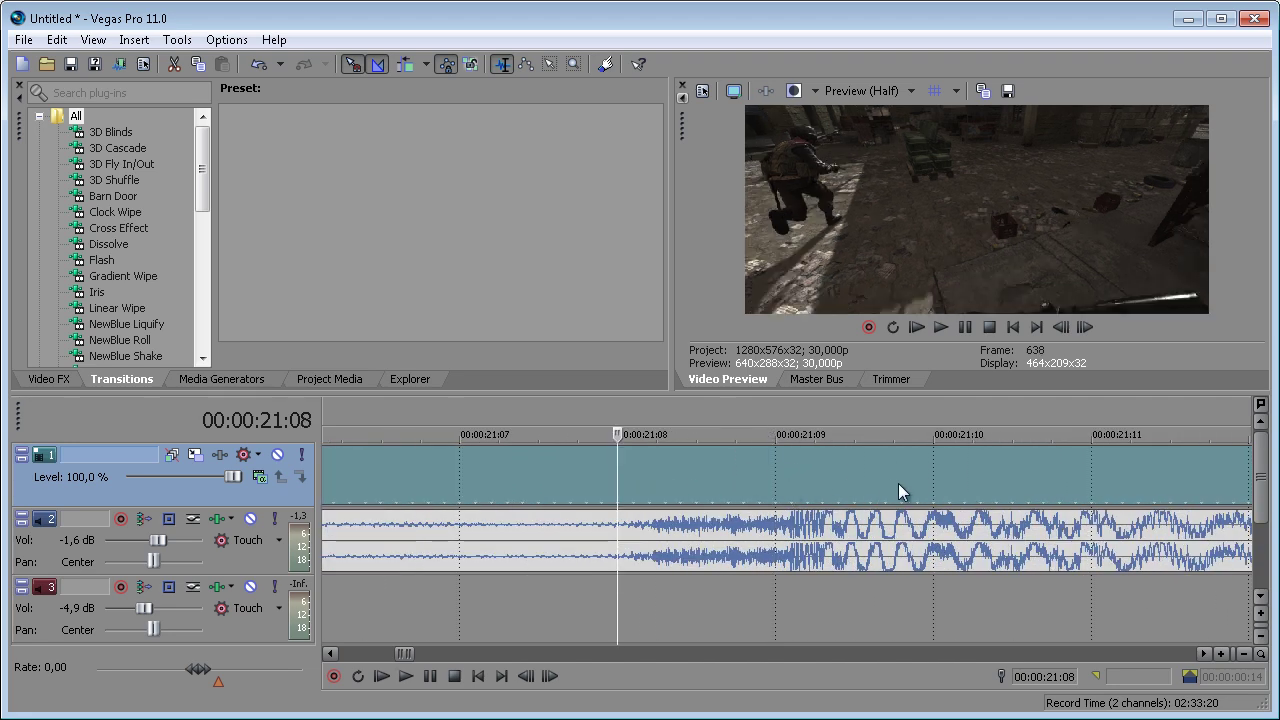
{"action": "left_click", "coordinate": [820, 536]}
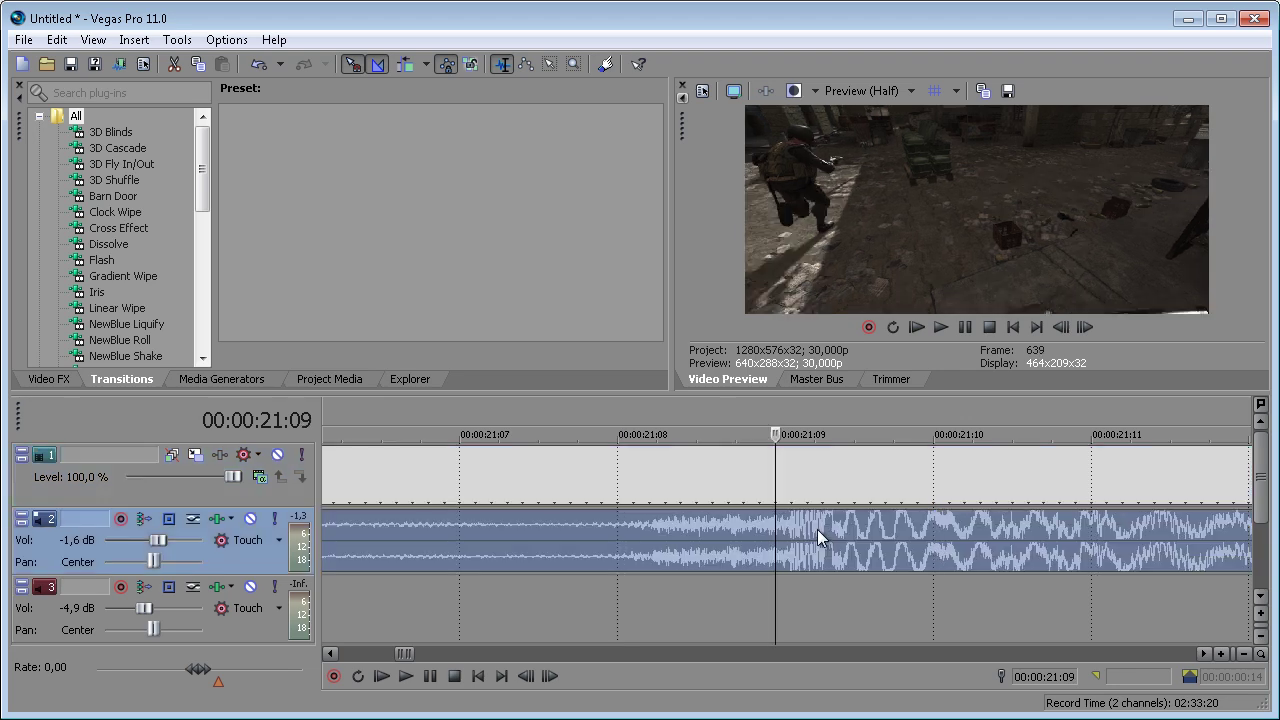
{"action": "scroll", "coordinate": [821, 532], "scroll_direction": "down", "scroll_amount": 3}
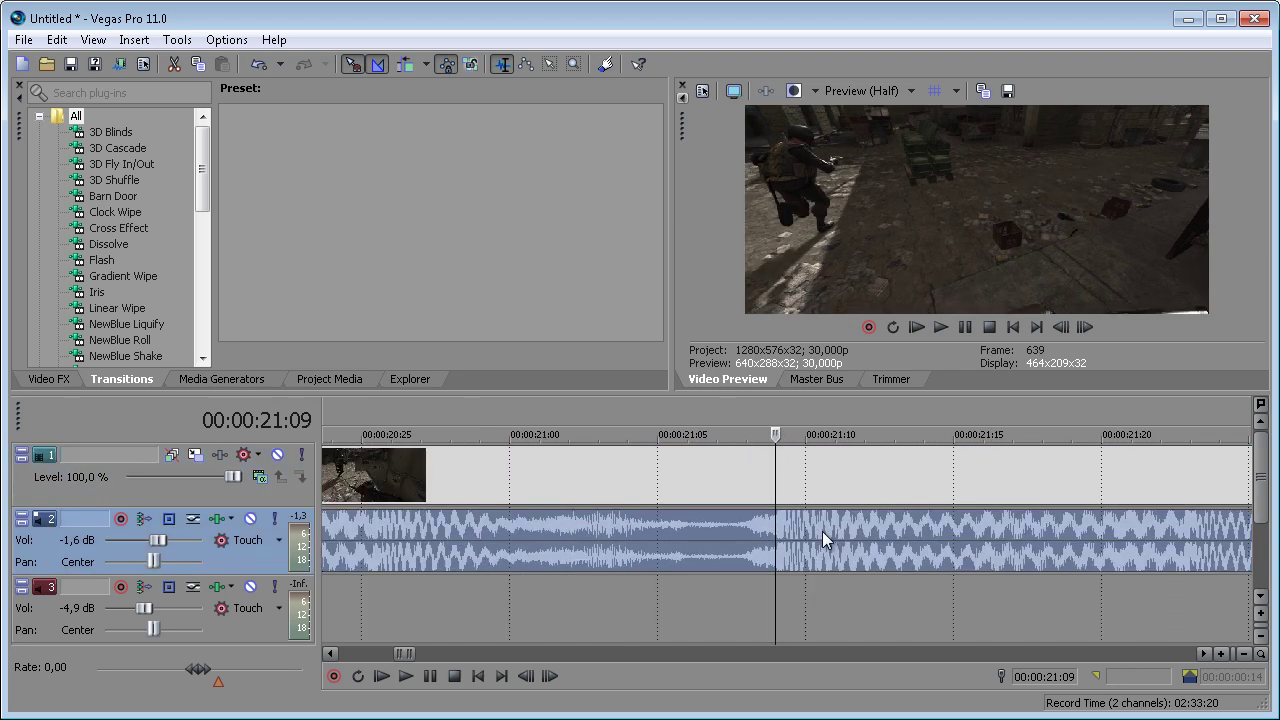
{"action": "scroll", "coordinate": [821, 532], "scroll_direction": "down", "scroll_amount": 2}
{"action": "left_click", "coordinate": [805, 481]}
{"action": "scroll", "coordinate": [793, 477], "scroll_direction": "up", "scroll_amount": 5}
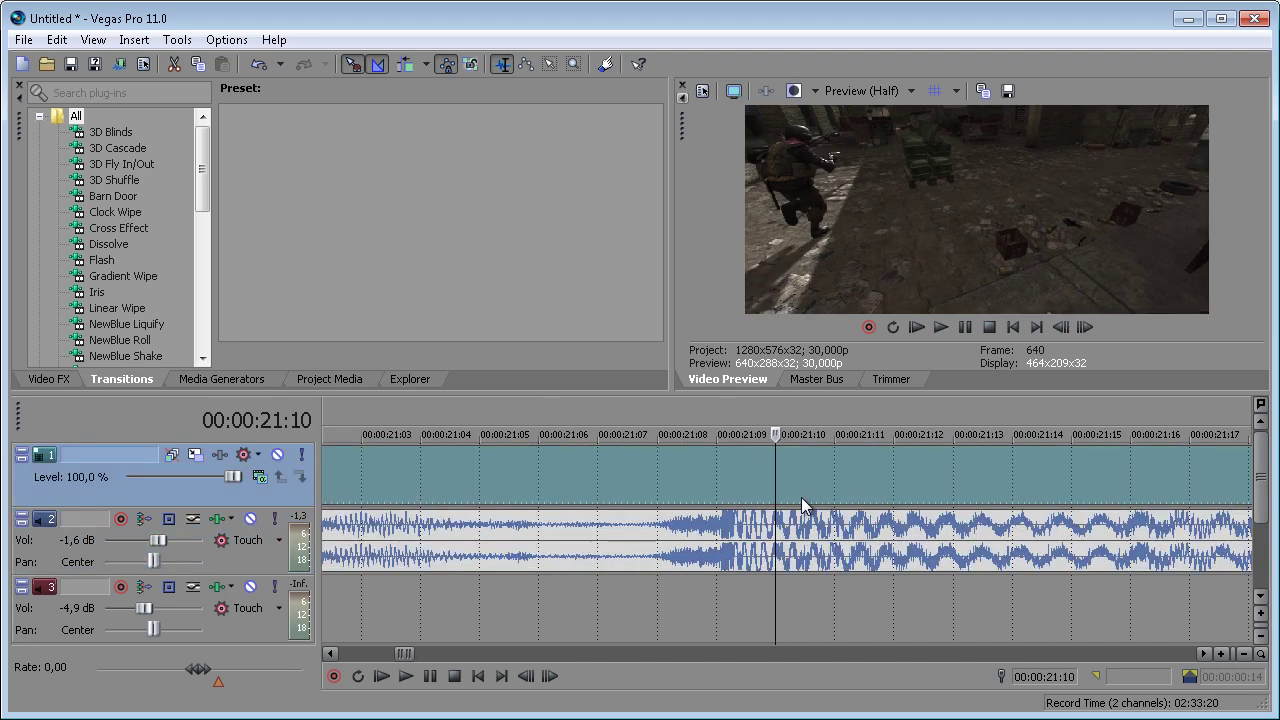
Step: Insert a velocity envelope on the video event at 00:00:21:09
{"action": "right_click", "coordinate": [638, 479]}
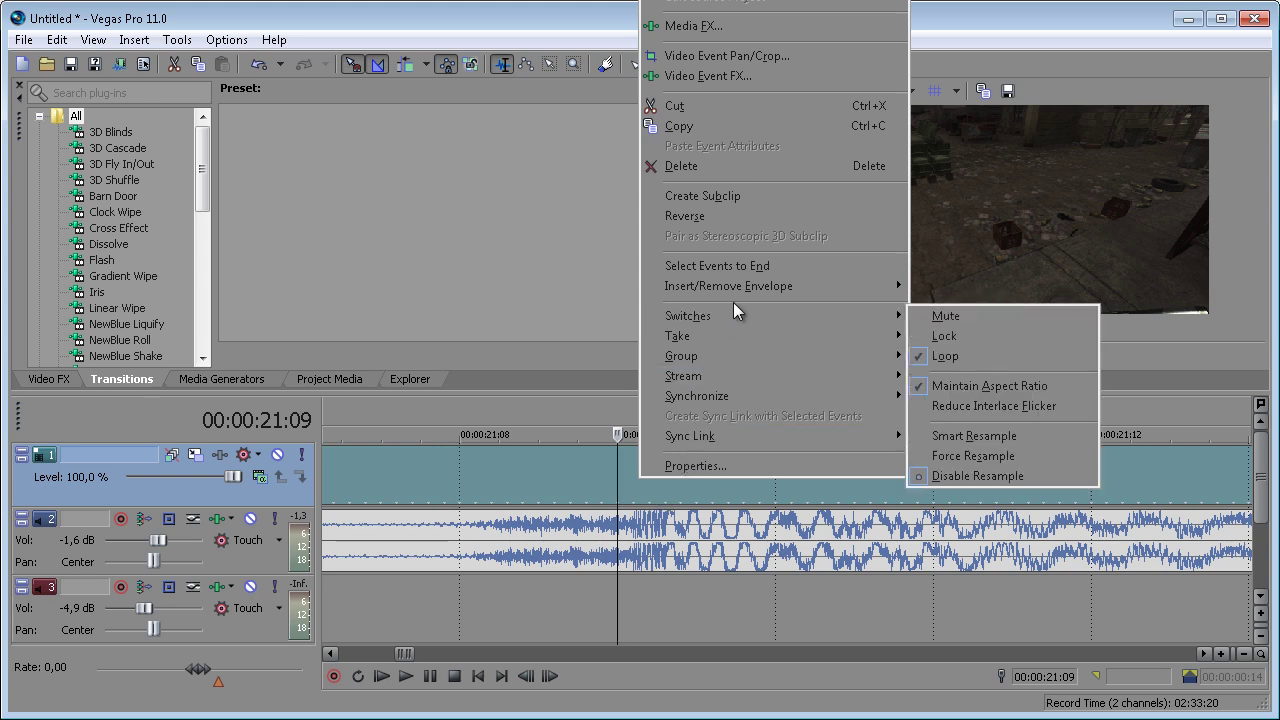
{"action": "mouse_move", "coordinate": [734, 290]}
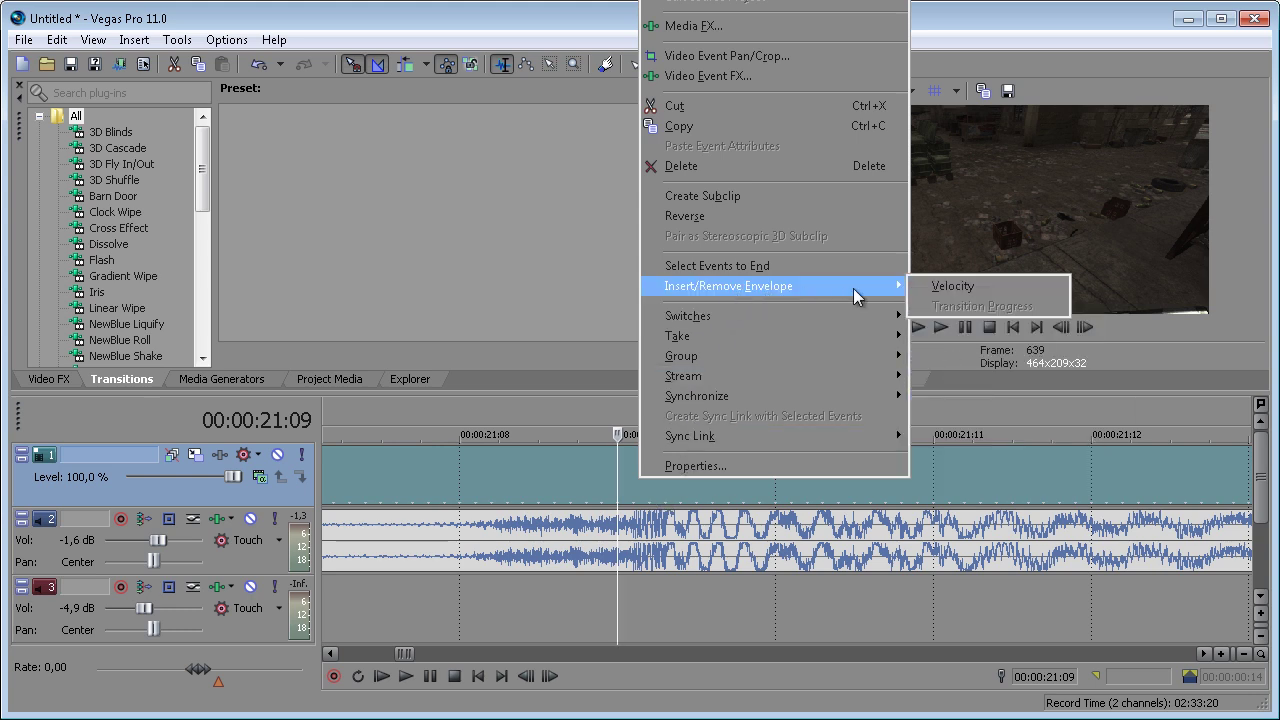
{"action": "left_click", "coordinate": [951, 288]}
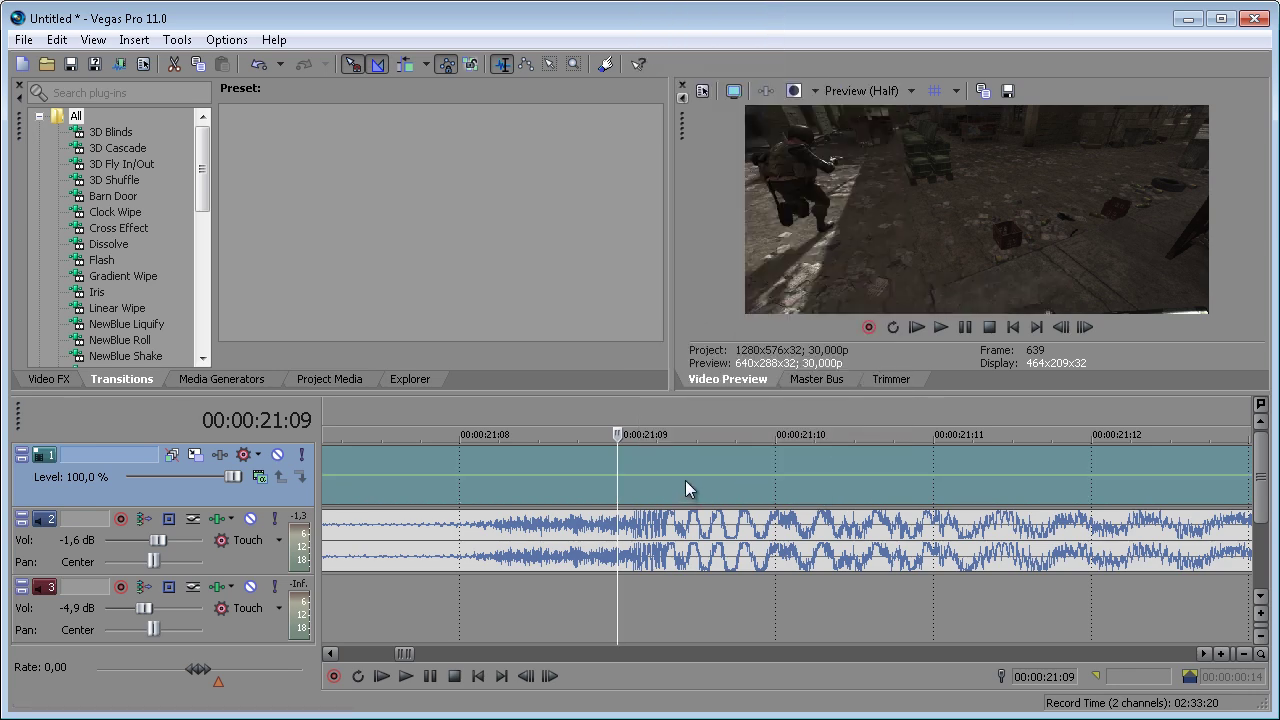
Step: Add a point to the velocity envelope at the playhead, 00:00:21:09
{"action": "scroll", "coordinate": [720, 486], "scroll_direction": "down", "scroll_amount": 6}
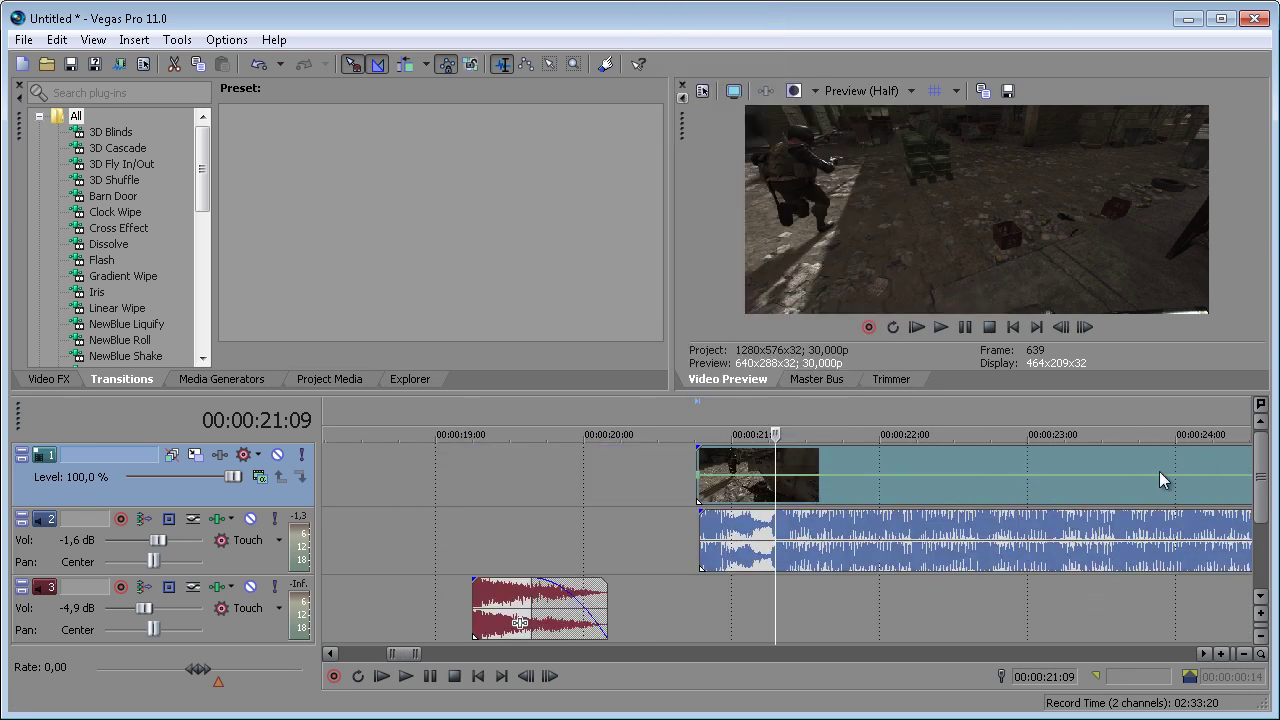
{"action": "scroll", "coordinate": [1120, 470], "scroll_direction": "up", "scroll_amount": 8}
{"action": "scroll", "coordinate": [824, 489], "scroll_direction": "down", "scroll_amount": 2}
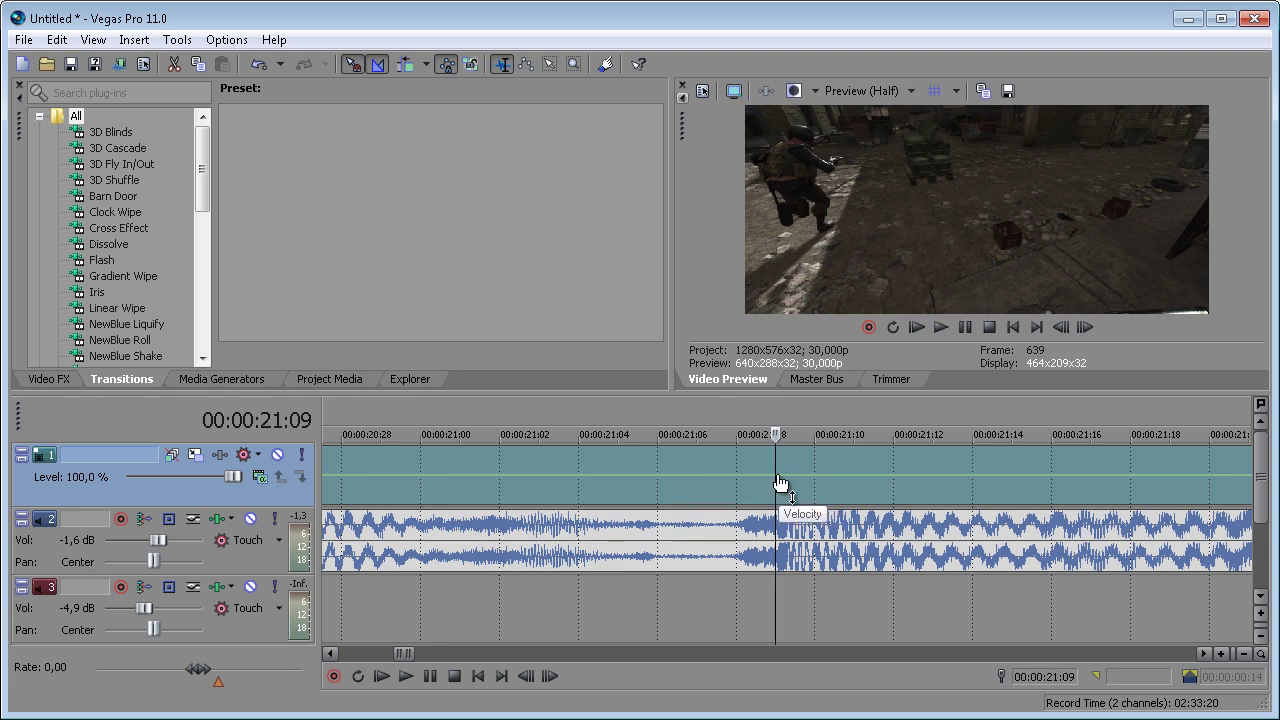
{"action": "double_click", "coordinate": [777, 476]}
{"action": "scroll", "coordinate": [788, 481], "scroll_direction": "up", "scroll_amount": 5}
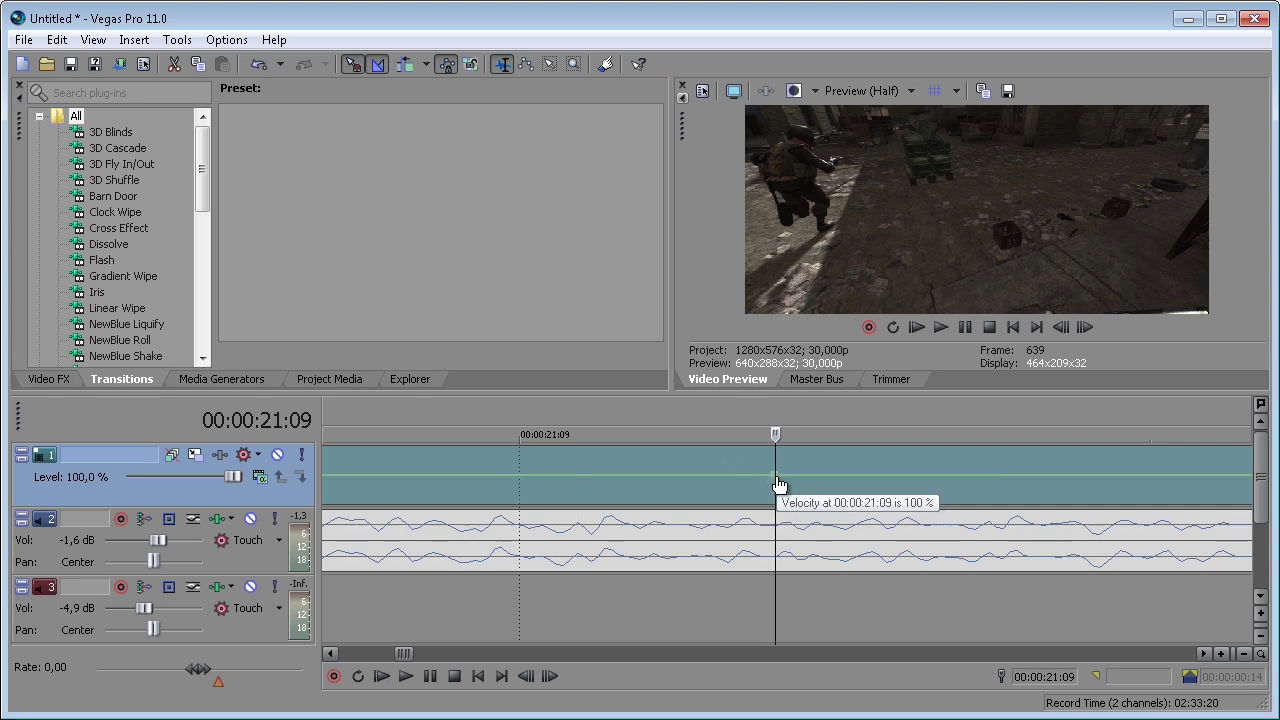
Step: Set the velocity point at 00:00:21:09 to 10 %
{"action": "mouse_move", "coordinate": [777, 486]}
{"action": "left_mouse_down"}
{"action": "mouse_move", "coordinate": [770, 512]}
{"action": "mouse_move", "coordinate": [780, 492]}
{"action": "mouse_move", "coordinate": [705, 470]}
{"action": "mouse_move", "coordinate": [875, 462]}
{"action": "mouse_move", "coordinate": [758, 497]}
{"action": "mouse_move", "coordinate": [779, 483]}
{"action": "left_mouse_up"}
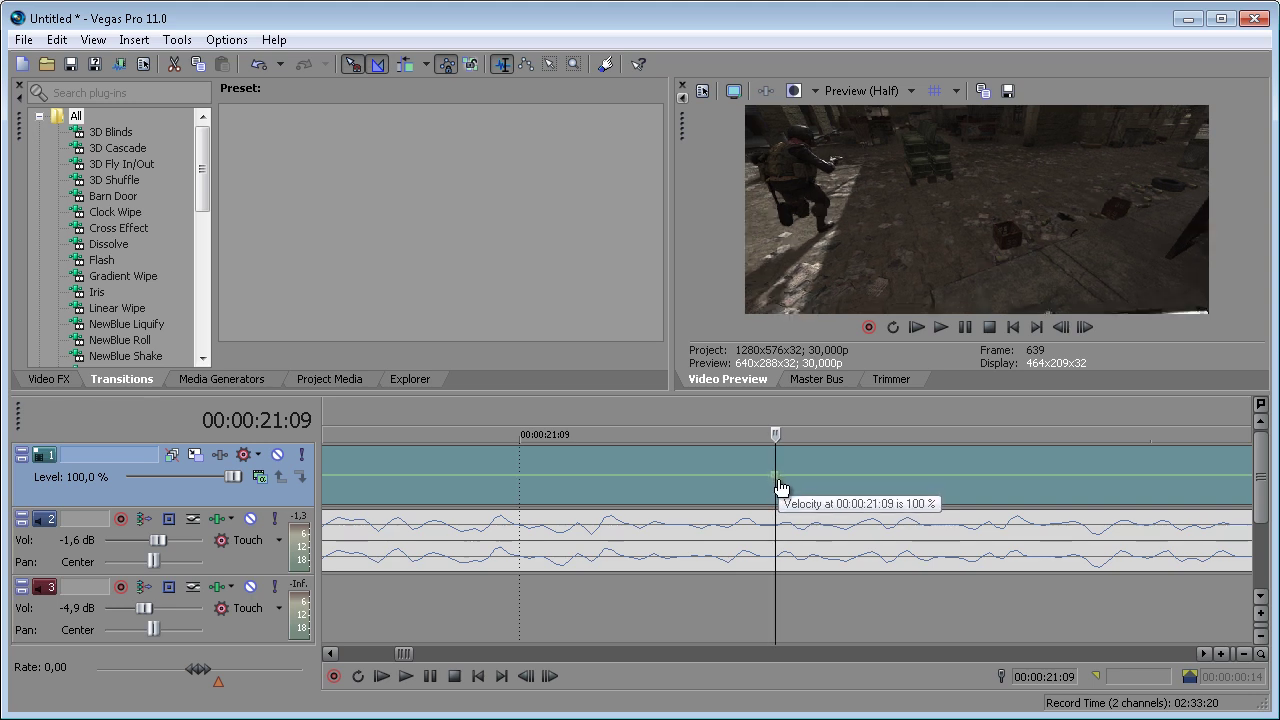
{"action": "right_click", "coordinate": [777, 476]}
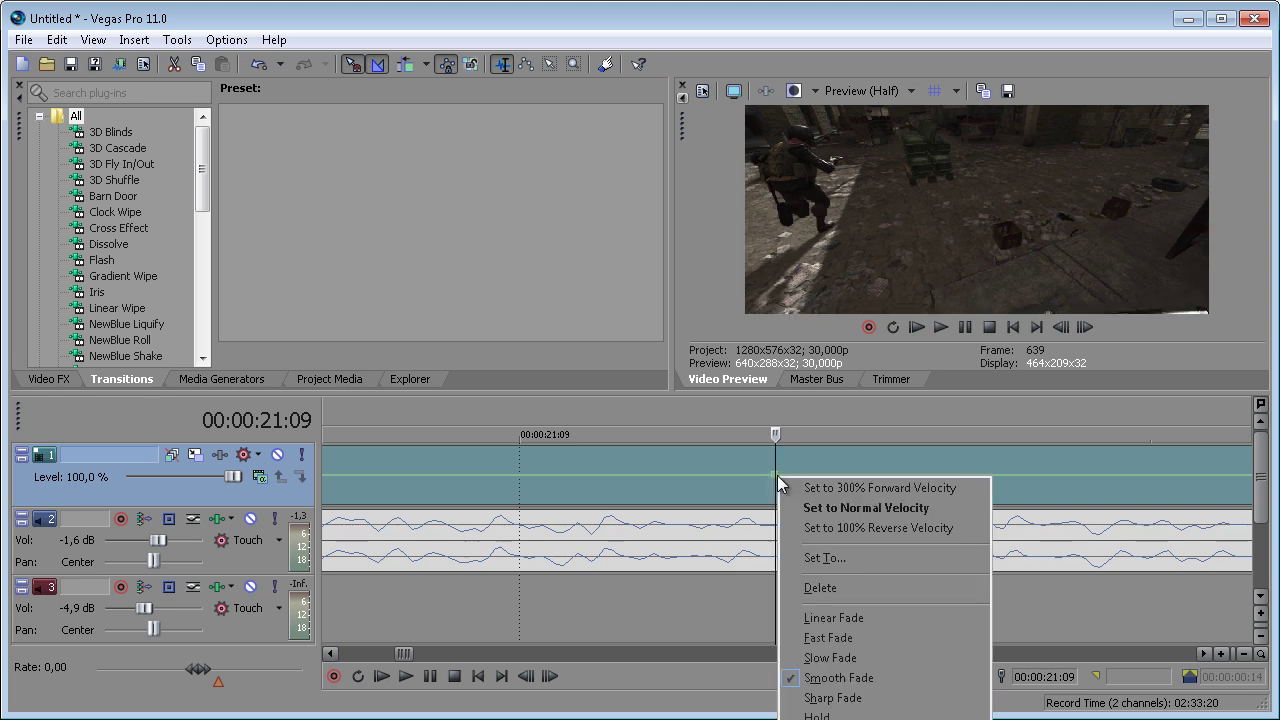
{"action": "left_click", "coordinate": [829, 565]}
{"action": "type", "text": "10"}
{"action": "key", "text": "Return"}
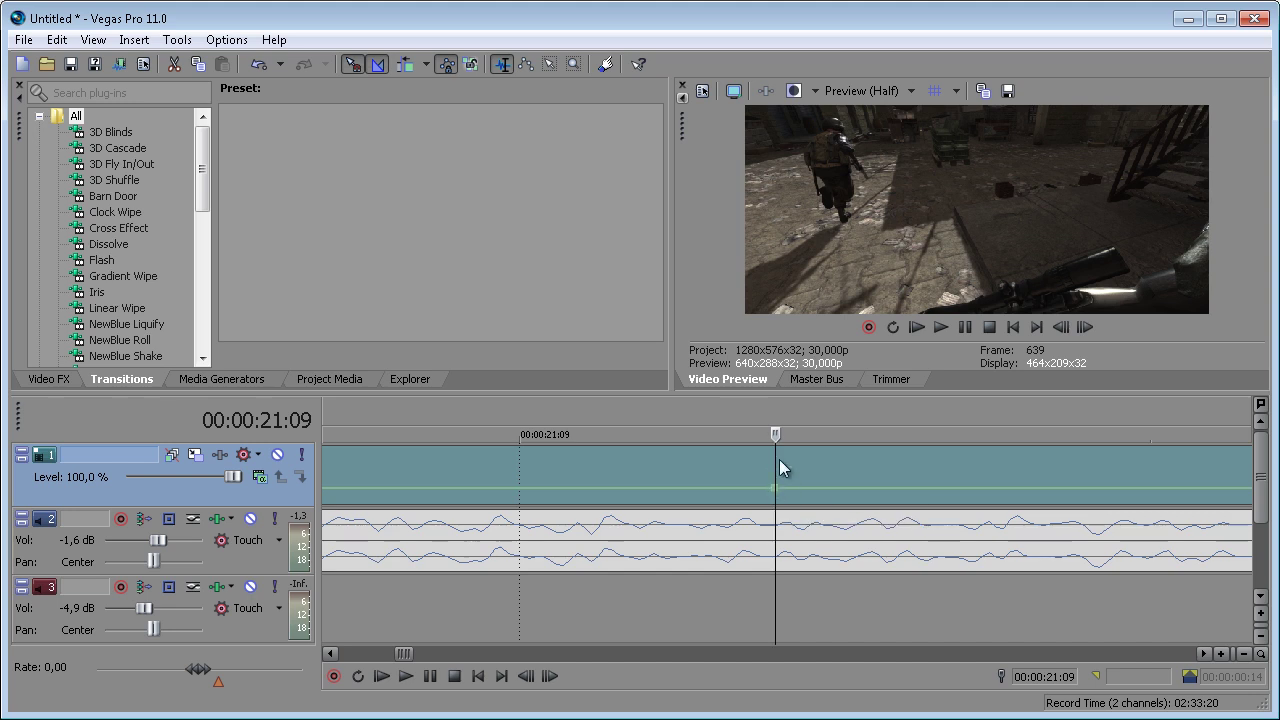
Step: Try lowering the velocity point to about -38 %, and bring it back up to 100 %
{"action": "mouse_move", "coordinate": [780, 492]}
{"action": "left_click", "coordinate": [536, 478]}
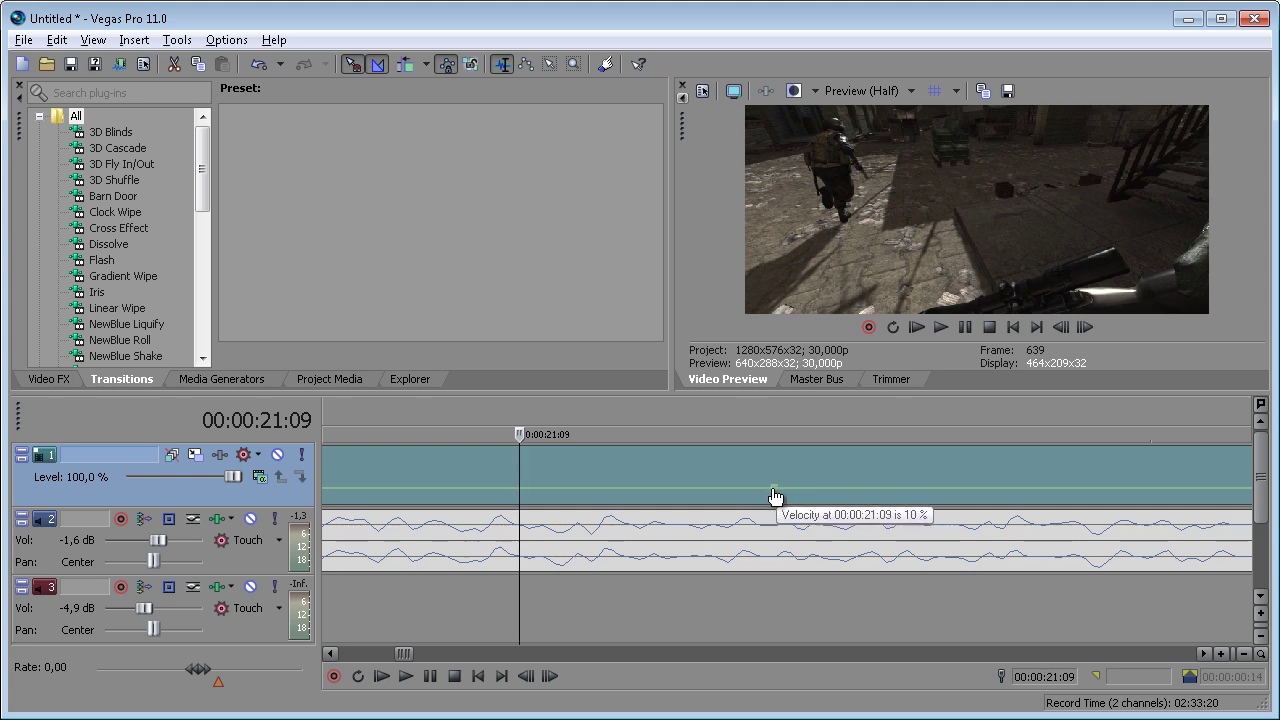
{"action": "mouse_move", "coordinate": [778, 496]}
{"action": "left_mouse_down"}
{"action": "mouse_move", "coordinate": [530, 498]}
{"action": "mouse_move", "coordinate": [903, 517]}
{"action": "mouse_move", "coordinate": [874, 606]}
{"action": "mouse_move", "coordinate": [874, 563]}
{"action": "mouse_move", "coordinate": [829, 452]}
{"action": "mouse_move", "coordinate": [811, 594]}
{"action": "mouse_move", "coordinate": [767, 498]}
{"action": "mouse_move", "coordinate": [554, 497]}
{"action": "mouse_move", "coordinate": [771, 503]}
{"action": "left_mouse_up"}
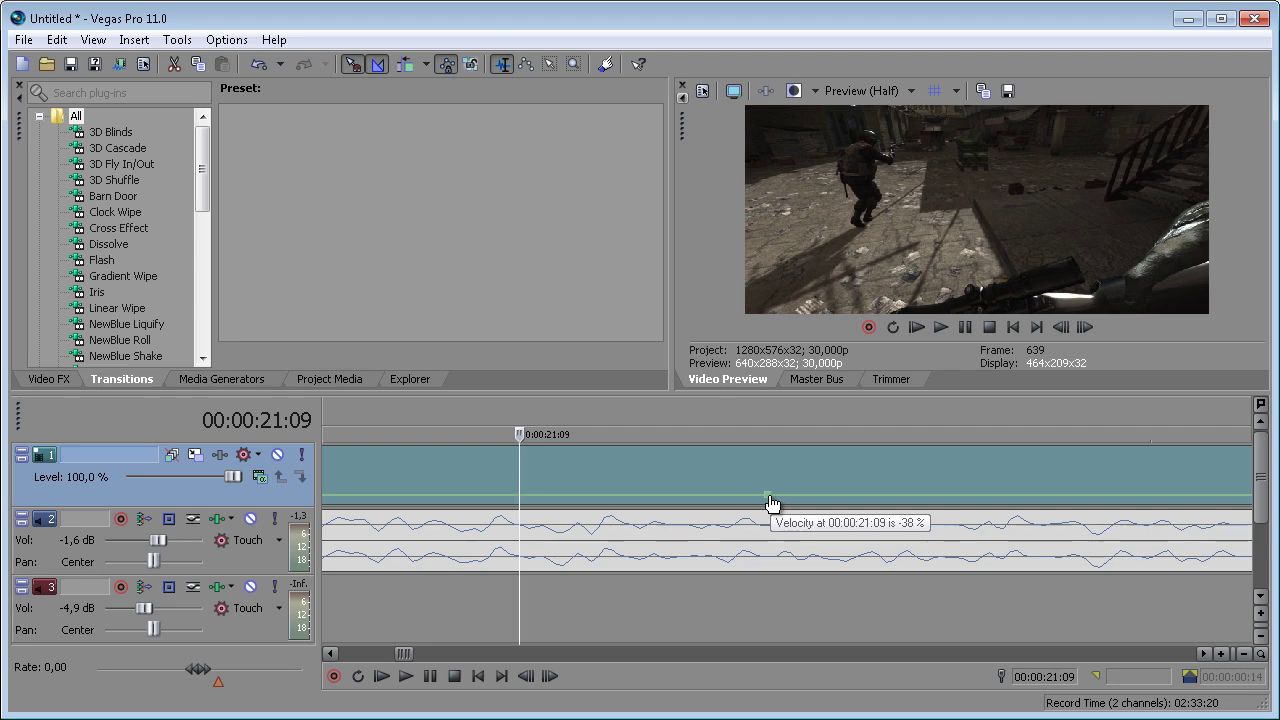
{"action": "mouse_move", "coordinate": [771, 503]}
{"action": "left_mouse_down"}
{"action": "mouse_move", "coordinate": [760, 500]}
{"action": "mouse_move", "coordinate": [771, 463]}
{"action": "mouse_move", "coordinate": [771, 500]}
{"action": "mouse_move", "coordinate": [771, 468]}
{"action": "mouse_move", "coordinate": [771, 486]}
{"action": "left_mouse_up"}
{"action": "left_click", "coordinate": [771, 486]}
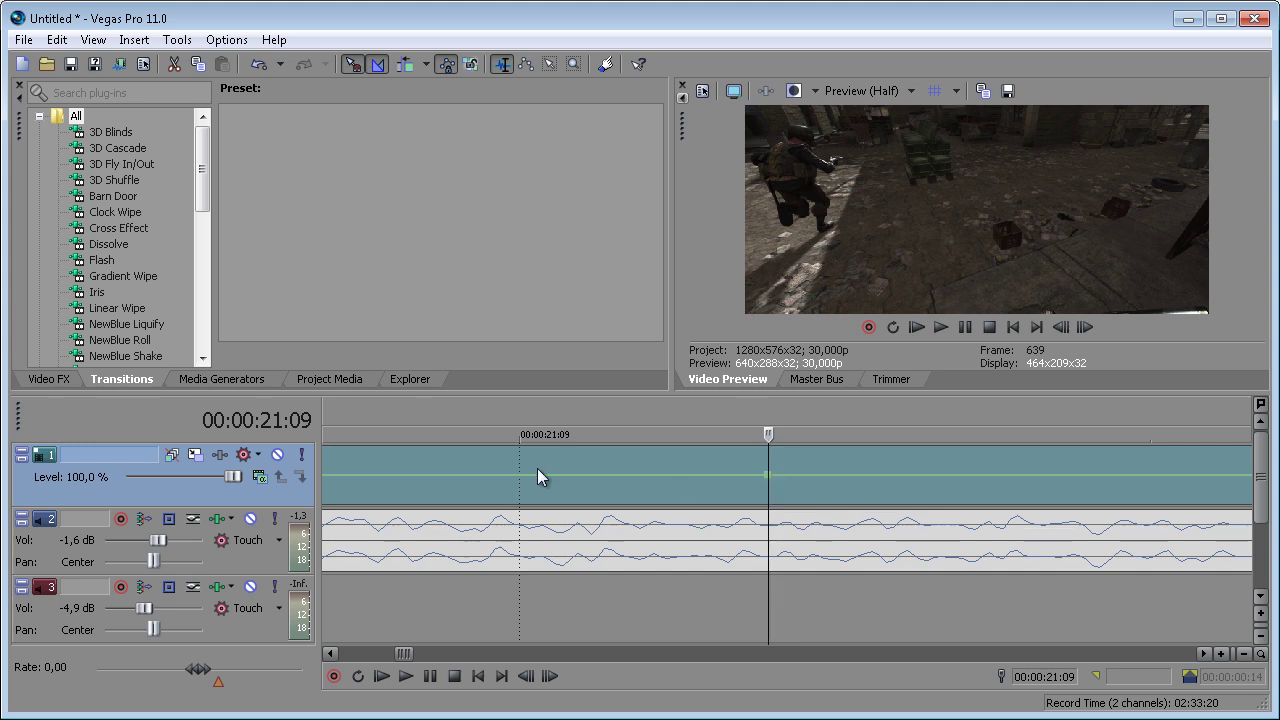
Step: Add a second velocity point just after the first one and lower it to about 3 %
{"action": "scroll", "coordinate": [900, 478], "scroll_direction": "down", "scroll_amount": 3}
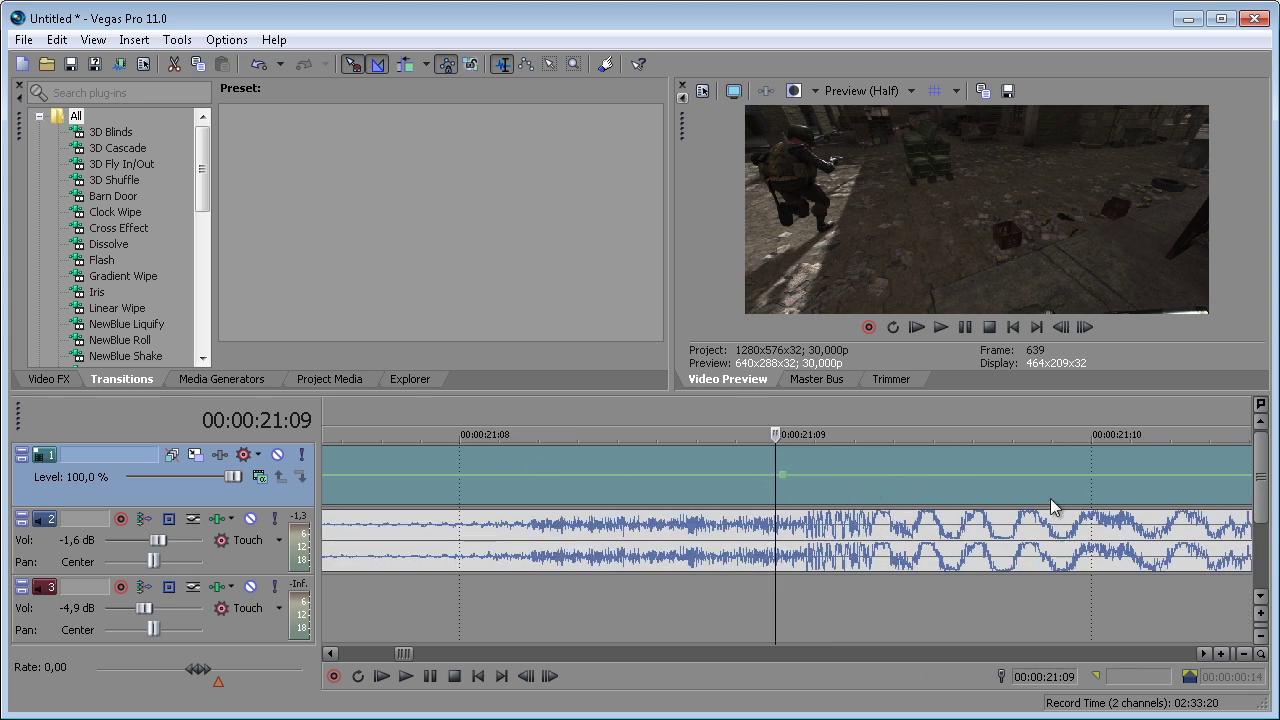
{"action": "double_click", "coordinate": [881, 475]}
{"action": "left_click_drag", "start_coordinate": [886, 480], "coordinate": [886, 494]}
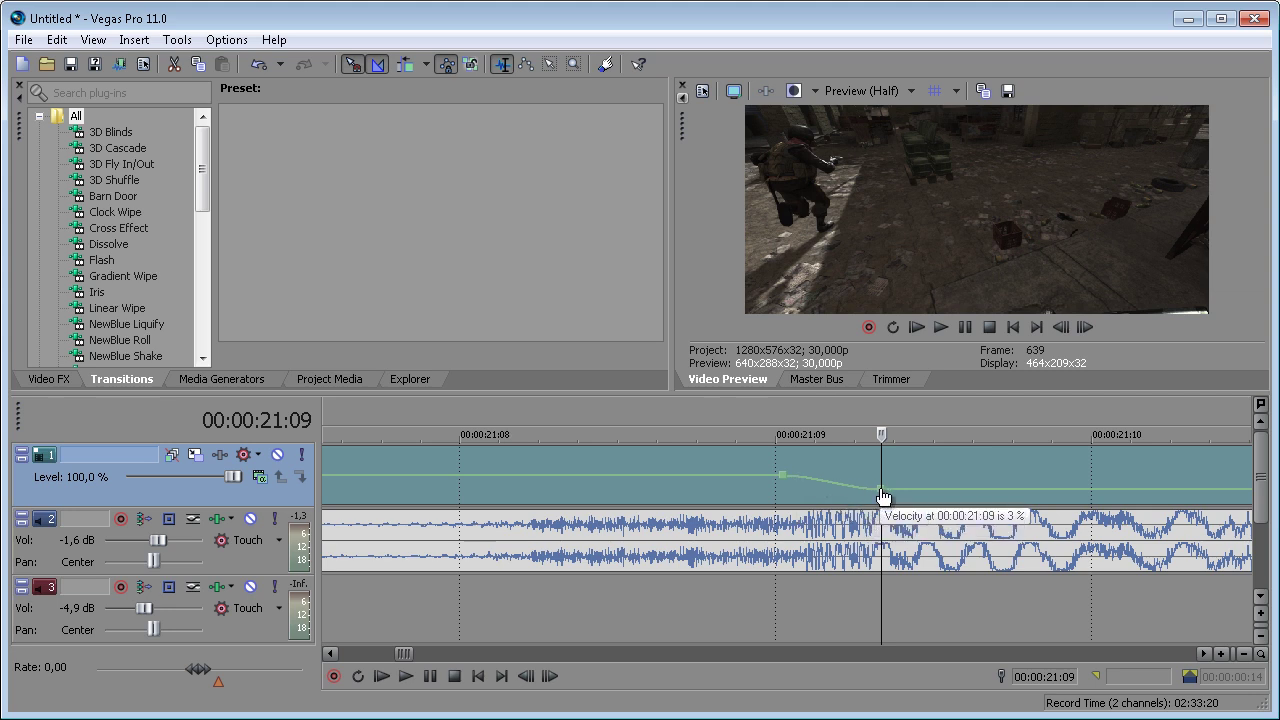
Step: Try Linear Fade, Fast Fade and Slow Fade on the envelope segment between the two velocity points
{"action": "right_click", "coordinate": [826, 484]}
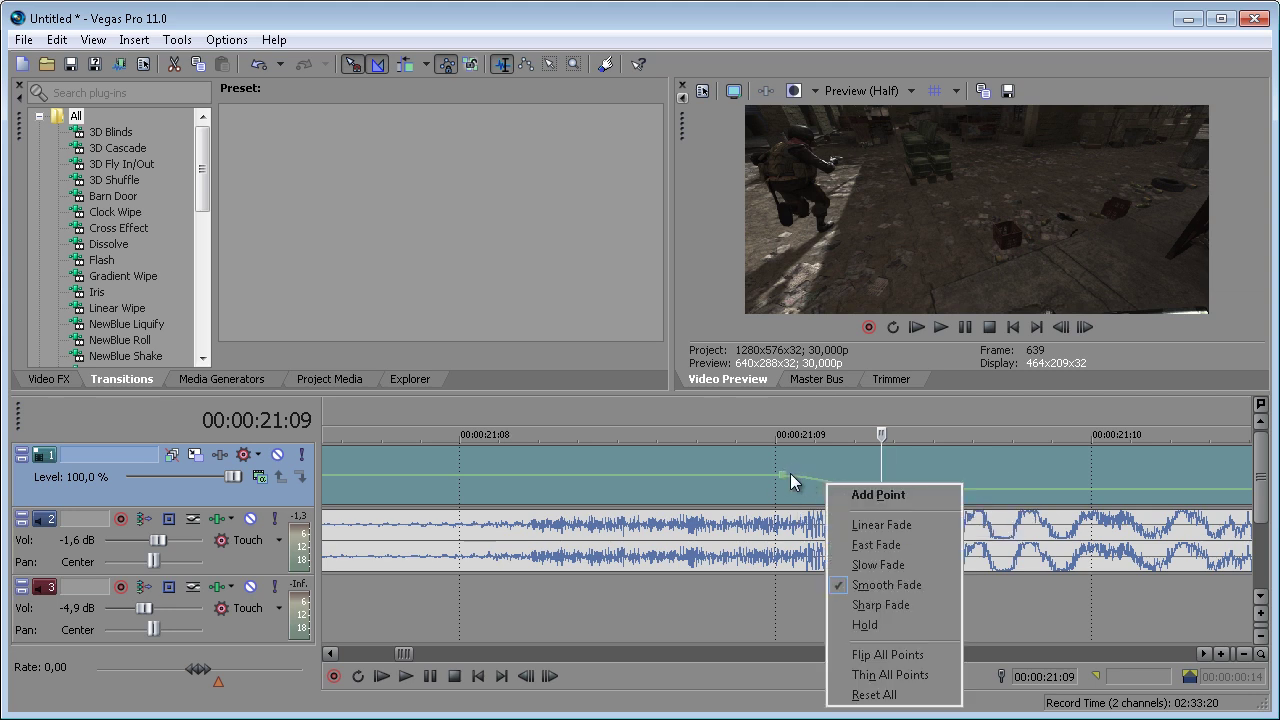
{"action": "left_click", "coordinate": [905, 528]}
{"action": "scroll", "coordinate": [824, 493], "scroll_direction": "up", "scroll_amount": 3}
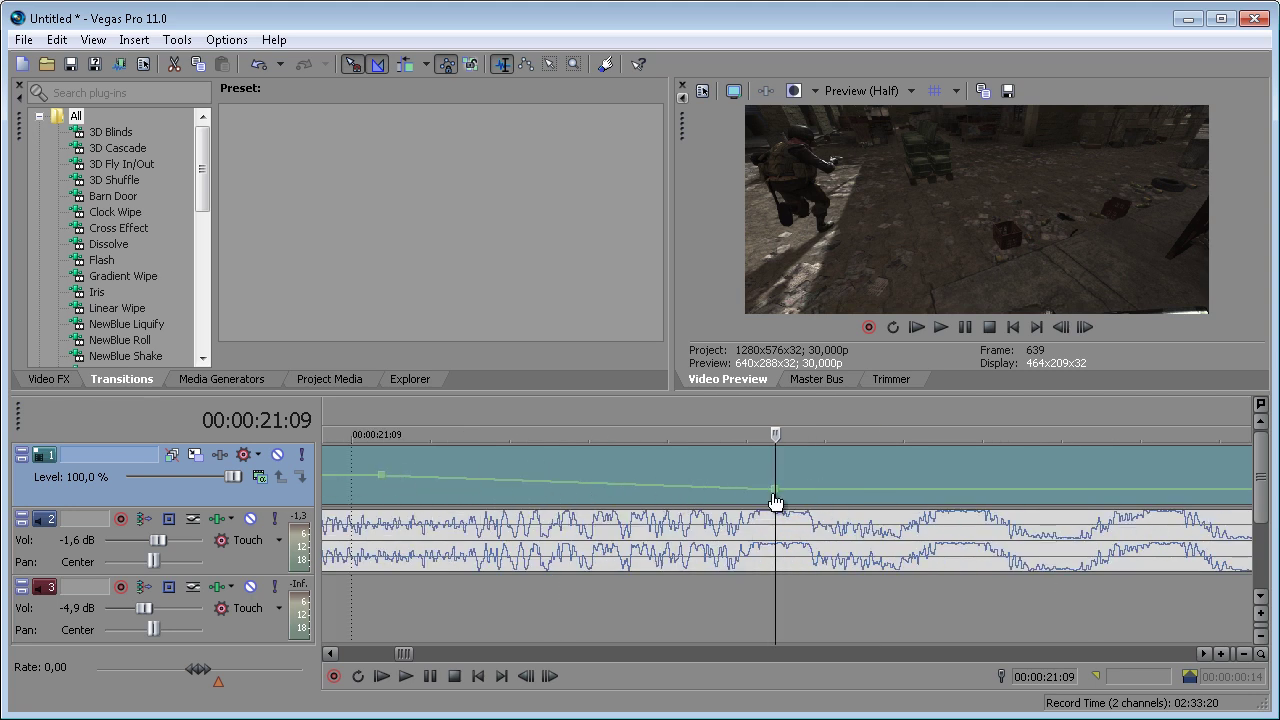
{"action": "right_click", "coordinate": [501, 481]}
{"action": "left_click", "coordinate": [564, 542]}
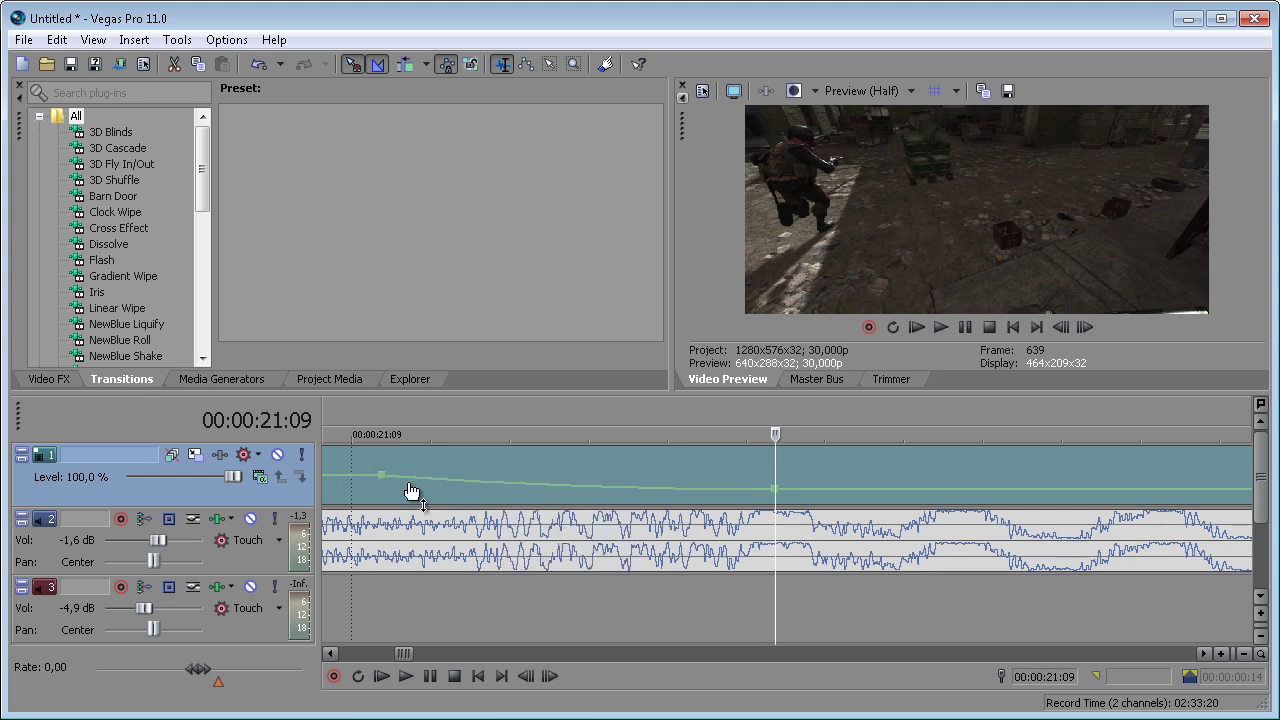
{"action": "left_click", "coordinate": [384, 465]}
{"action": "right_click", "coordinate": [545, 493]}
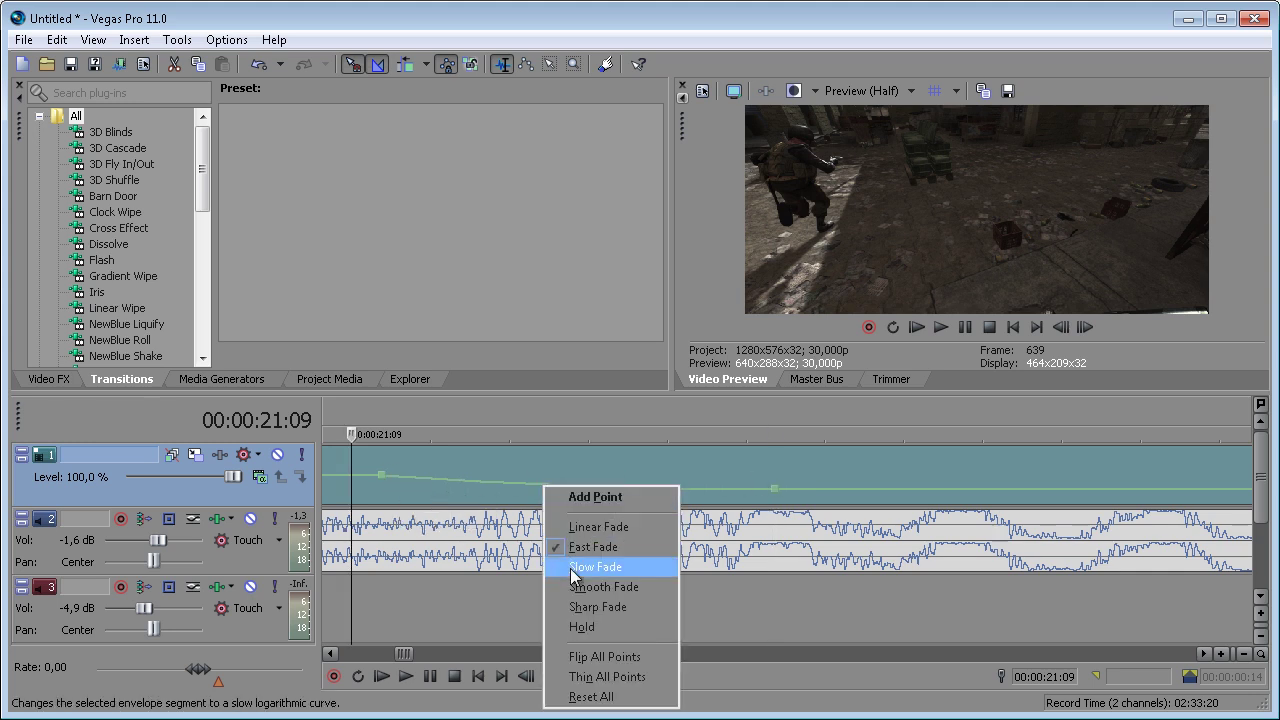
{"action": "left_click", "coordinate": [576, 574]}
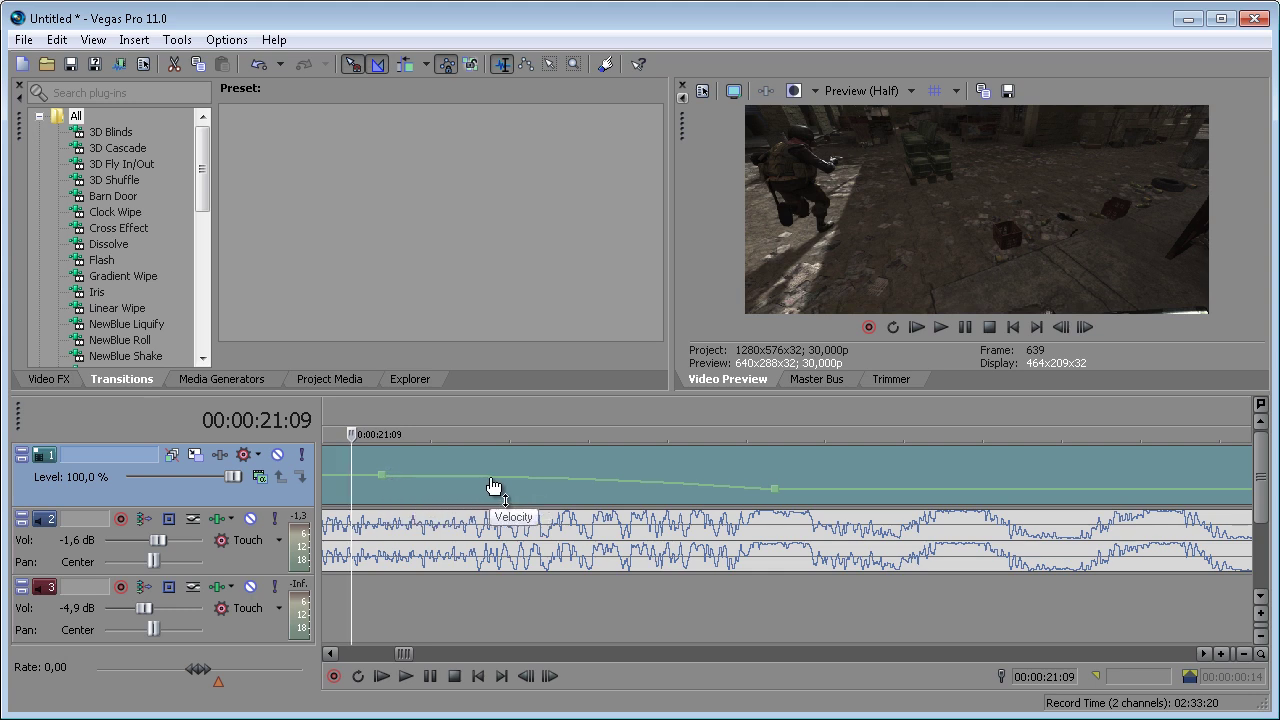
Step: Raise the first velocity point to its maximum and apply Smooth Fade to the segment following it
{"action": "left_click_drag", "start_coordinate": [382, 475], "coordinate": [385, 452]}
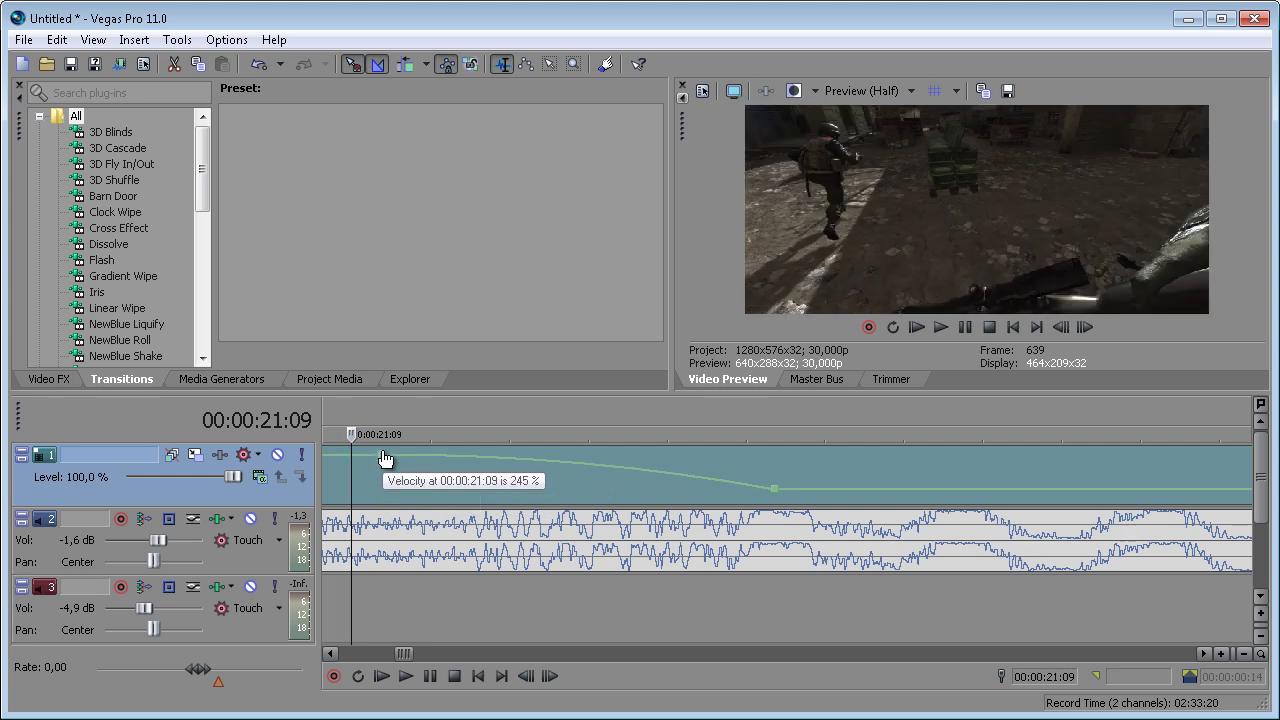
{"action": "right_click", "coordinate": [638, 468]}
{"action": "left_click", "coordinate": [680, 569]}
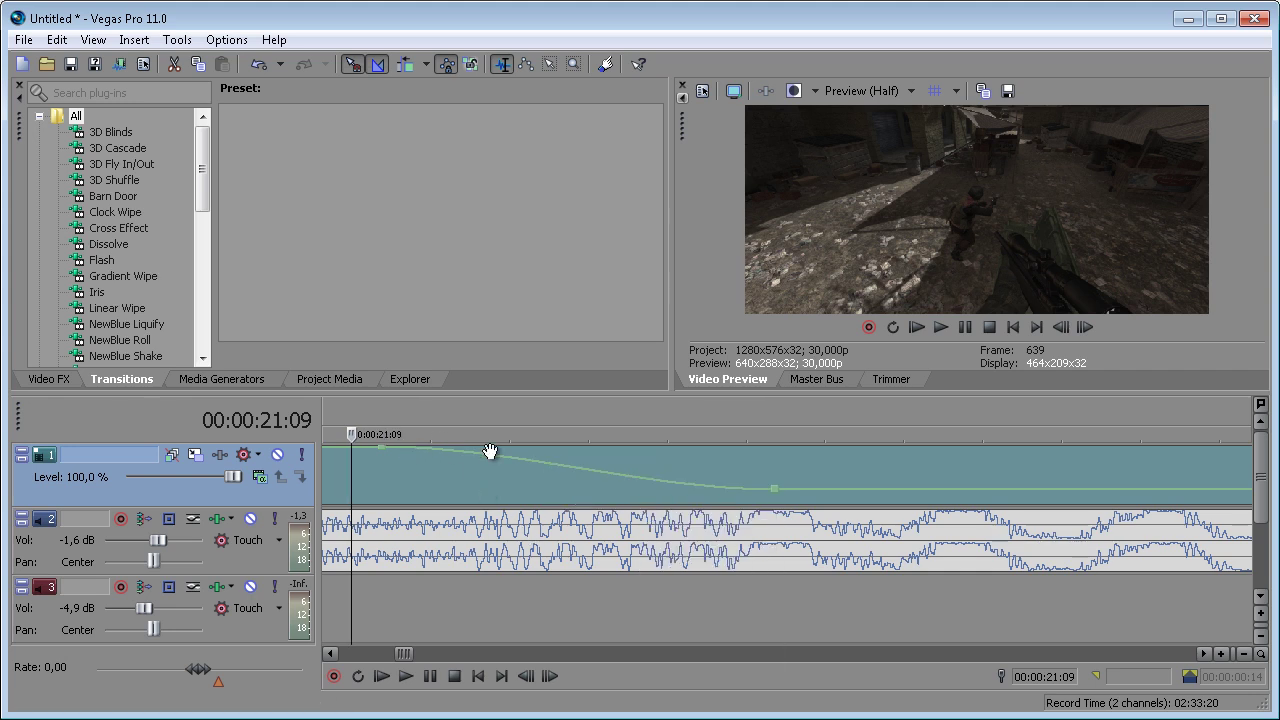
Step: Compare Sharp Fade with Smooth Fade on the segment between the two points, ending on Sharp Fade
{"action": "right_click", "coordinate": [674, 490]}
{"action": "left_click", "coordinate": [706, 605]}
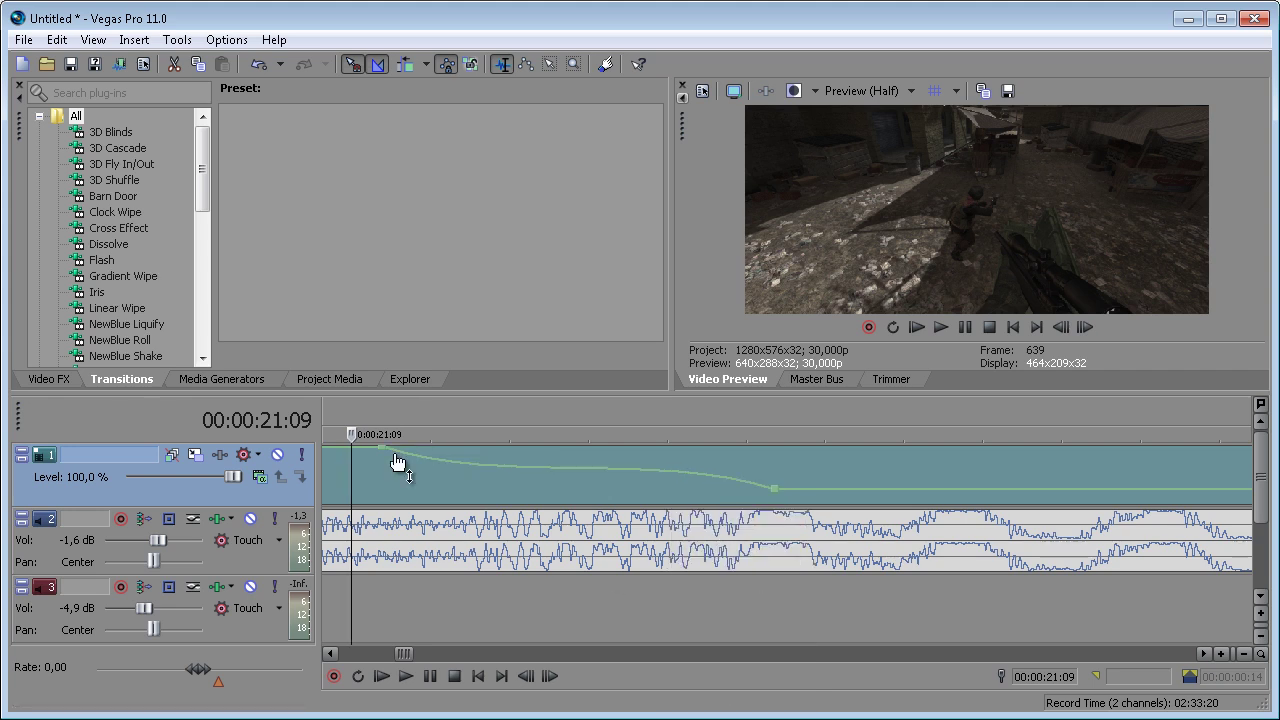
{"action": "right_click", "coordinate": [603, 475]}
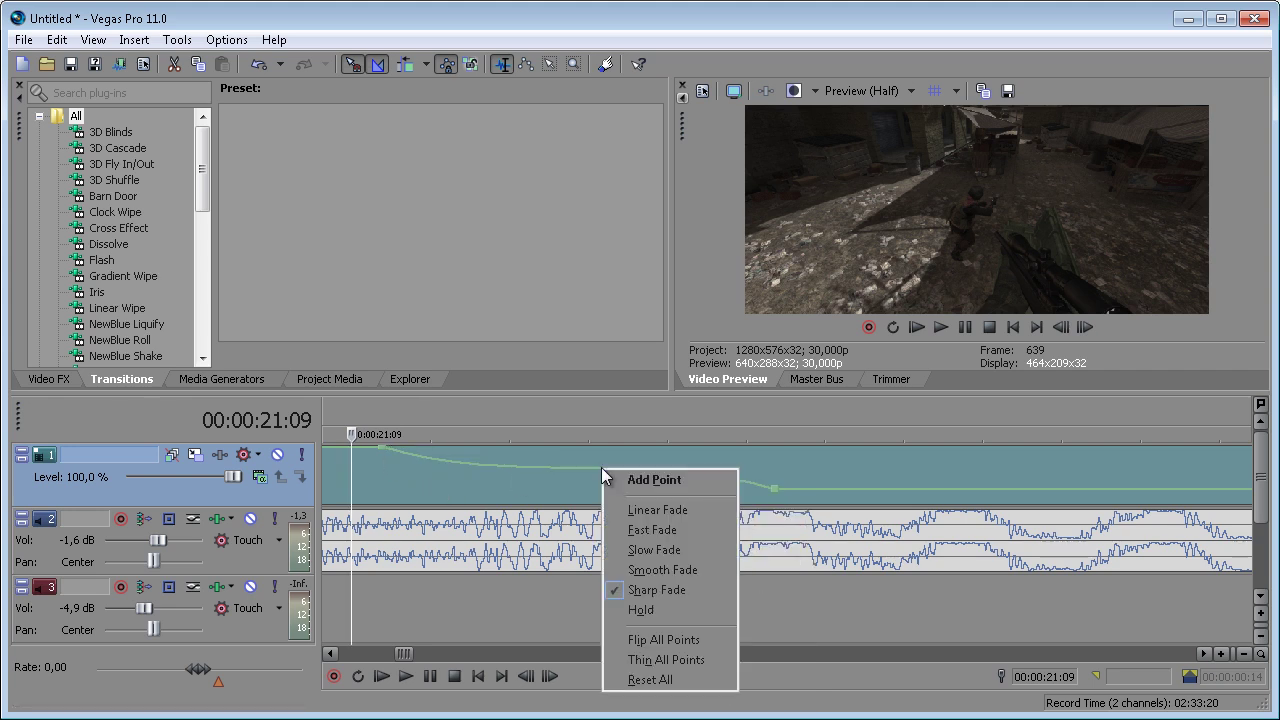
{"action": "left_click", "coordinate": [620, 569]}
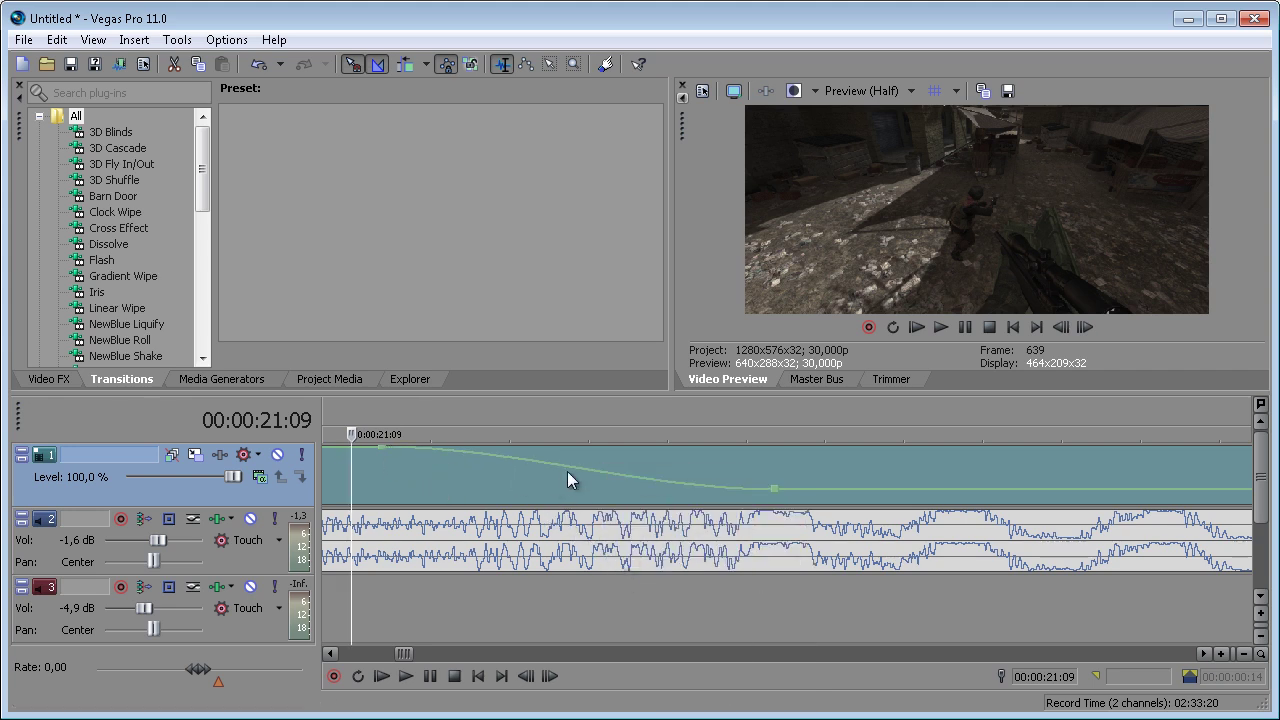
{"action": "right_click", "coordinate": [572, 478]}
{"action": "left_click", "coordinate": [612, 583]}
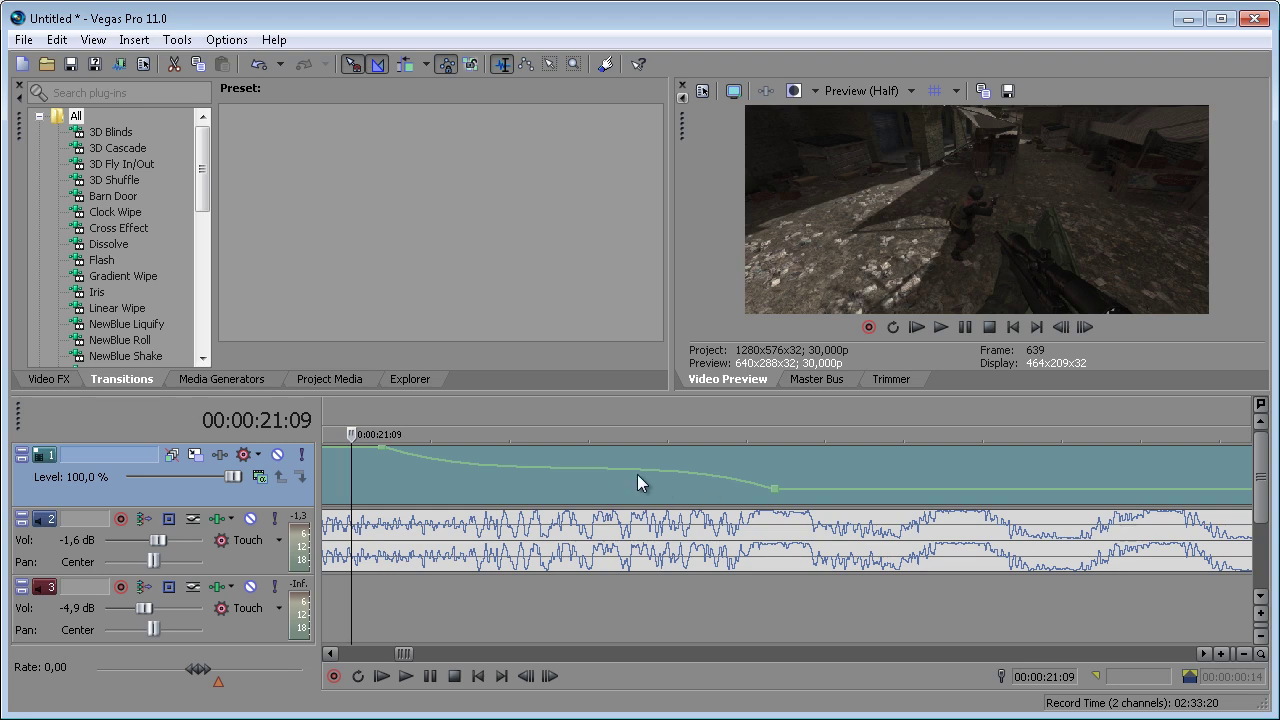
Step: Play the clip briefly from just before the first velocity point to preview the ramp
{"action": "scroll", "coordinate": [629, 477], "scroll_direction": "up", "scroll_amount": 5}
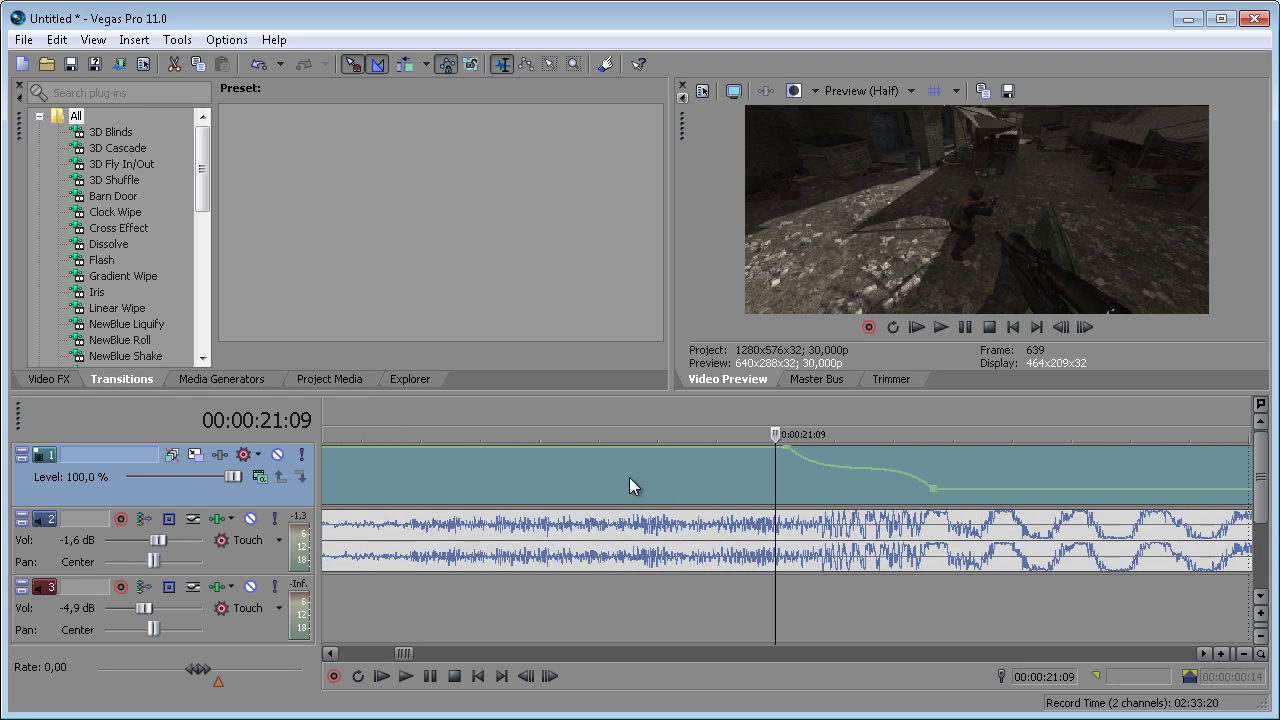
{"action": "left_click", "coordinate": [710, 494]}
{"action": "key", "text": "space"}
{"action": "key", "text": "space"}
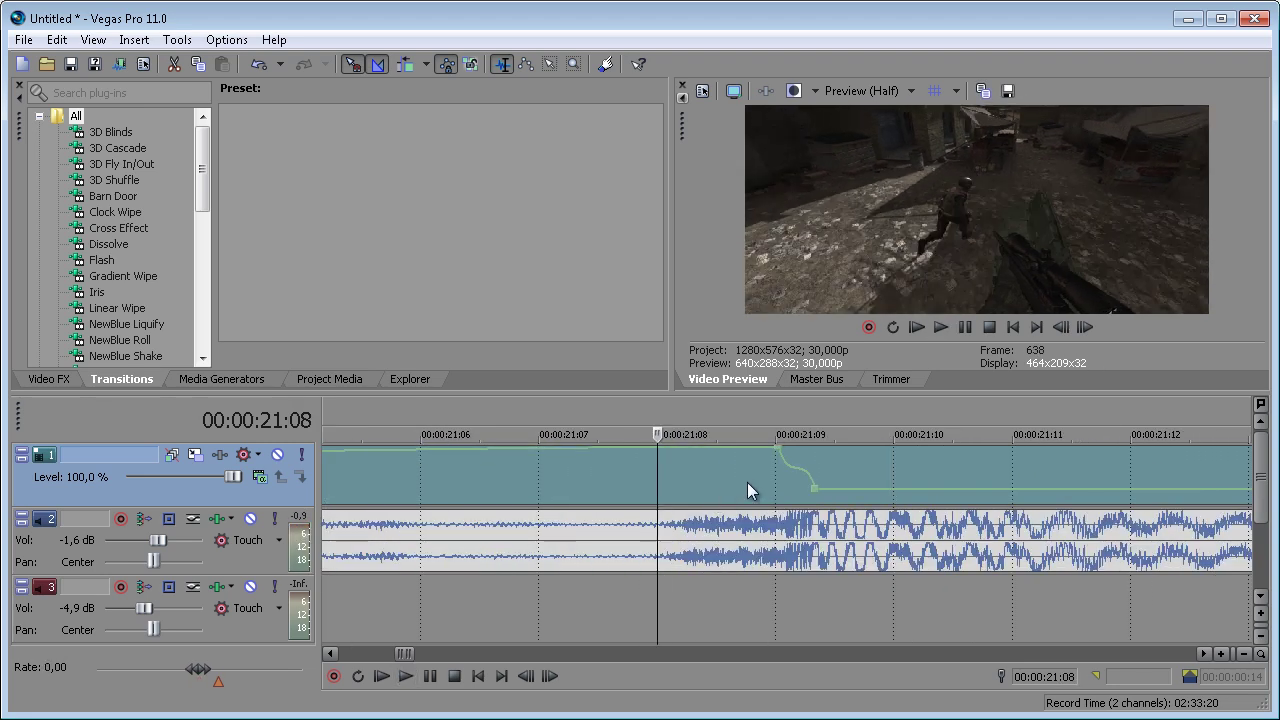
Step: Set the segment between the two velocity points to Hold and place the playhead at its start
{"action": "right_click", "coordinate": [810, 471]}
{"action": "left_click", "coordinate": [843, 611]}
{"action": "left_click", "coordinate": [778, 462]}
{"action": "scroll", "coordinate": [778, 462], "scroll_direction": "up", "scroll_amount": 3}
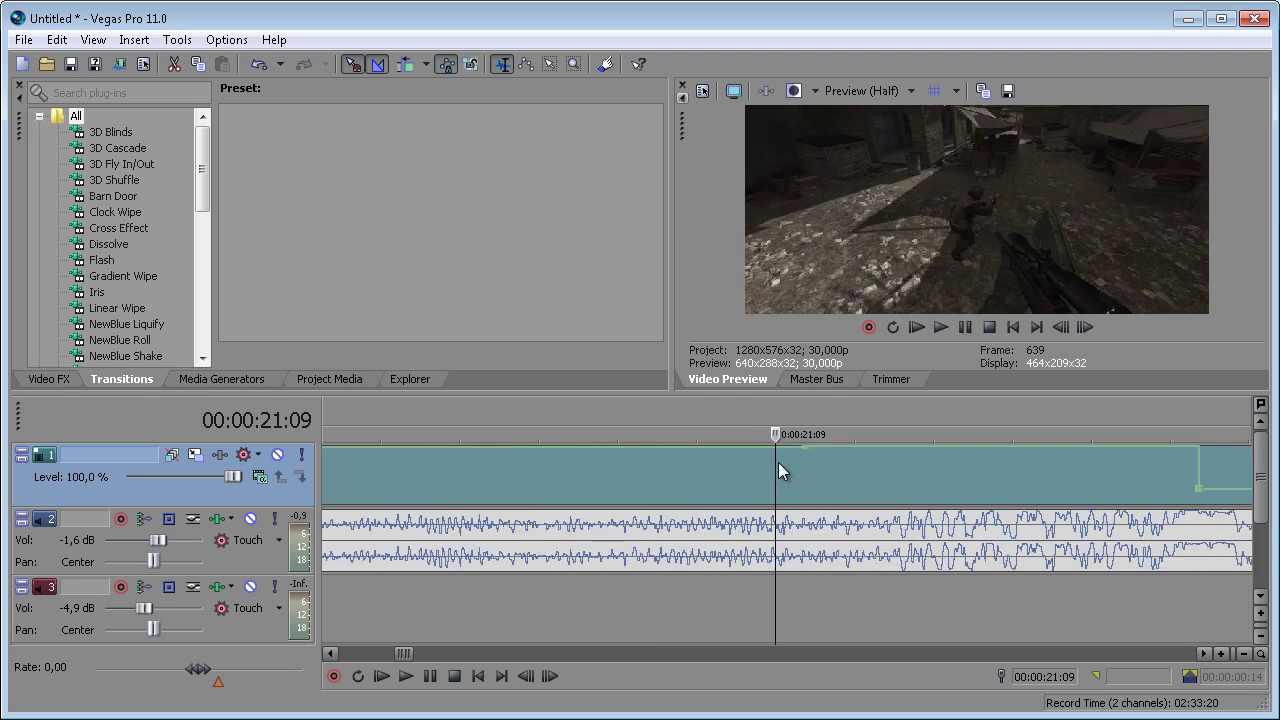
Step: Reset all points of the velocity envelope
{"action": "right_click", "coordinate": [858, 457]}
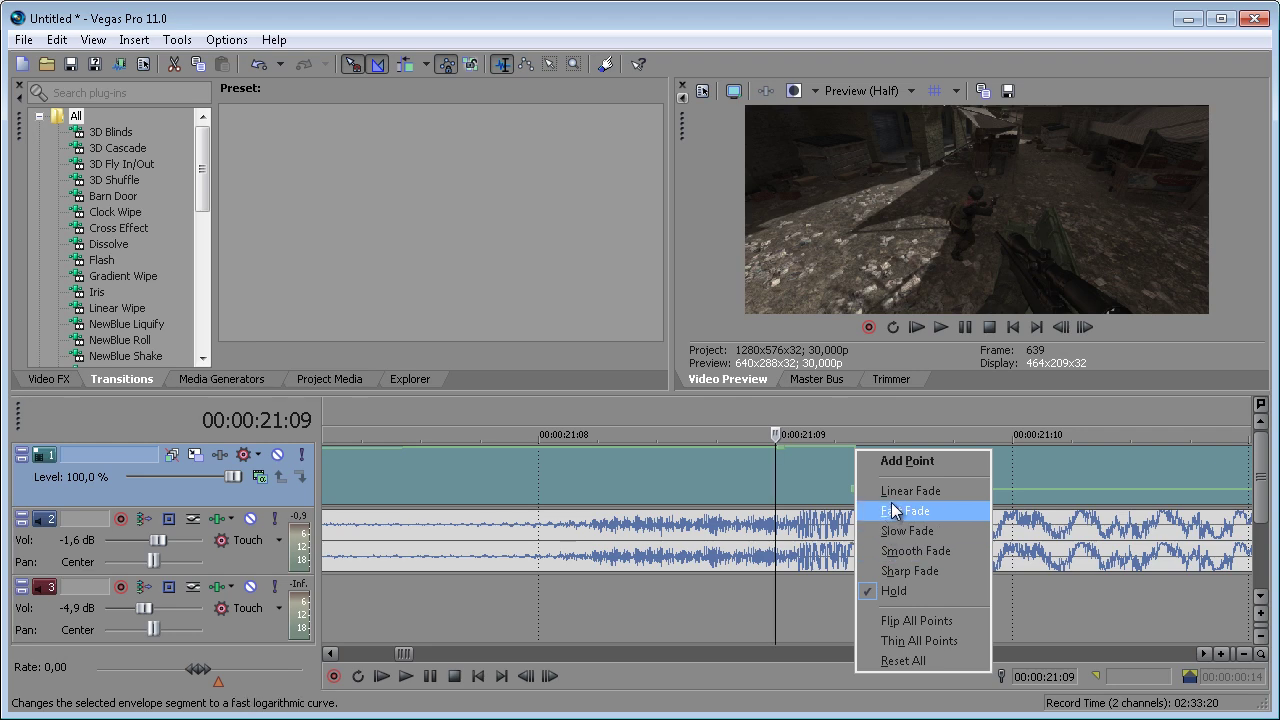
{"action": "left_click", "coordinate": [903, 660]}
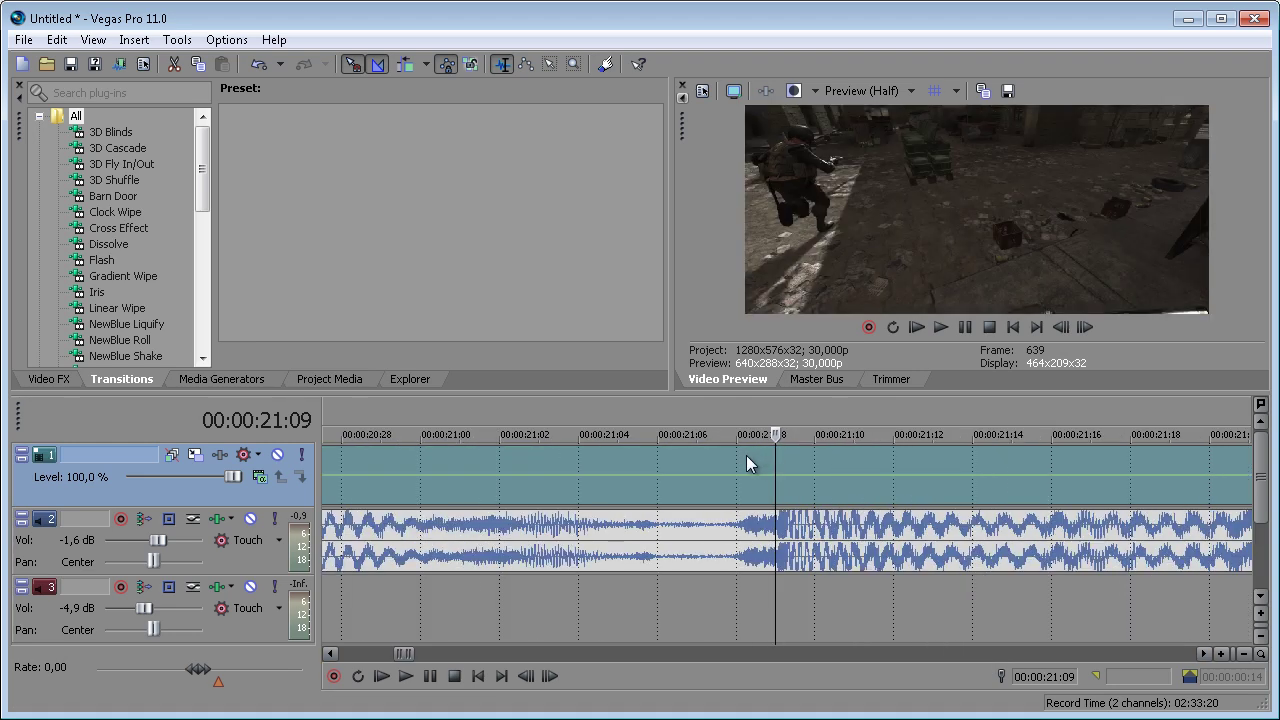
Step: Place the playhead at the start of the video clip and play it from there
{"action": "scroll", "coordinate": [737, 463], "scroll_direction": "down", "scroll_amount": 6}
{"action": "left_click", "coordinate": [733, 470]}
{"action": "left_click", "coordinate": [726, 469]}
{"action": "left_click", "coordinate": [714, 469]}
{"action": "key", "text": "space"}
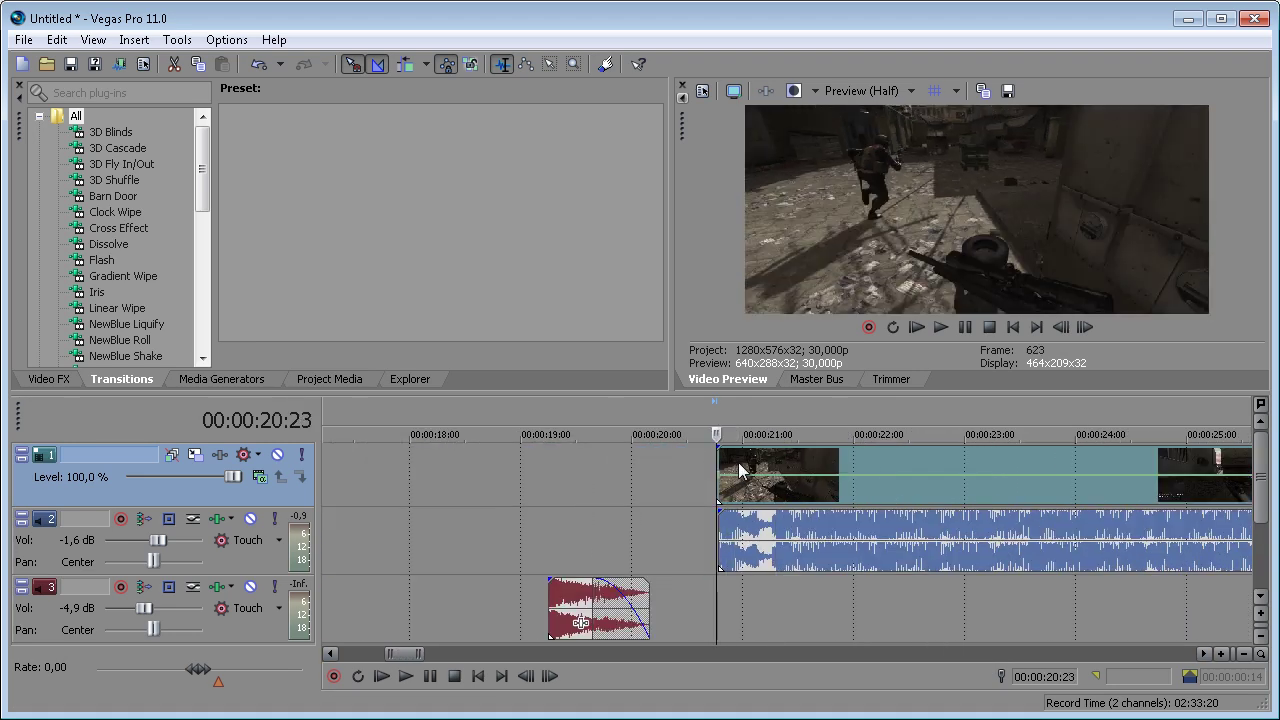
Step: Stop playback and examine the start of the video clip against the music waveform
{"action": "key", "text": "space"}
{"action": "scroll", "coordinate": [800, 470], "scroll_direction": "down", "scroll_amount": 2}
{"action": "scroll", "coordinate": [800, 468], "scroll_direction": "down", "scroll_amount": 6}
{"action": "scroll", "coordinate": [800, 466], "scroll_direction": "up", "scroll_amount": 4}
{"action": "scroll", "coordinate": [805, 465], "scroll_direction": "down", "scroll_amount": 2}
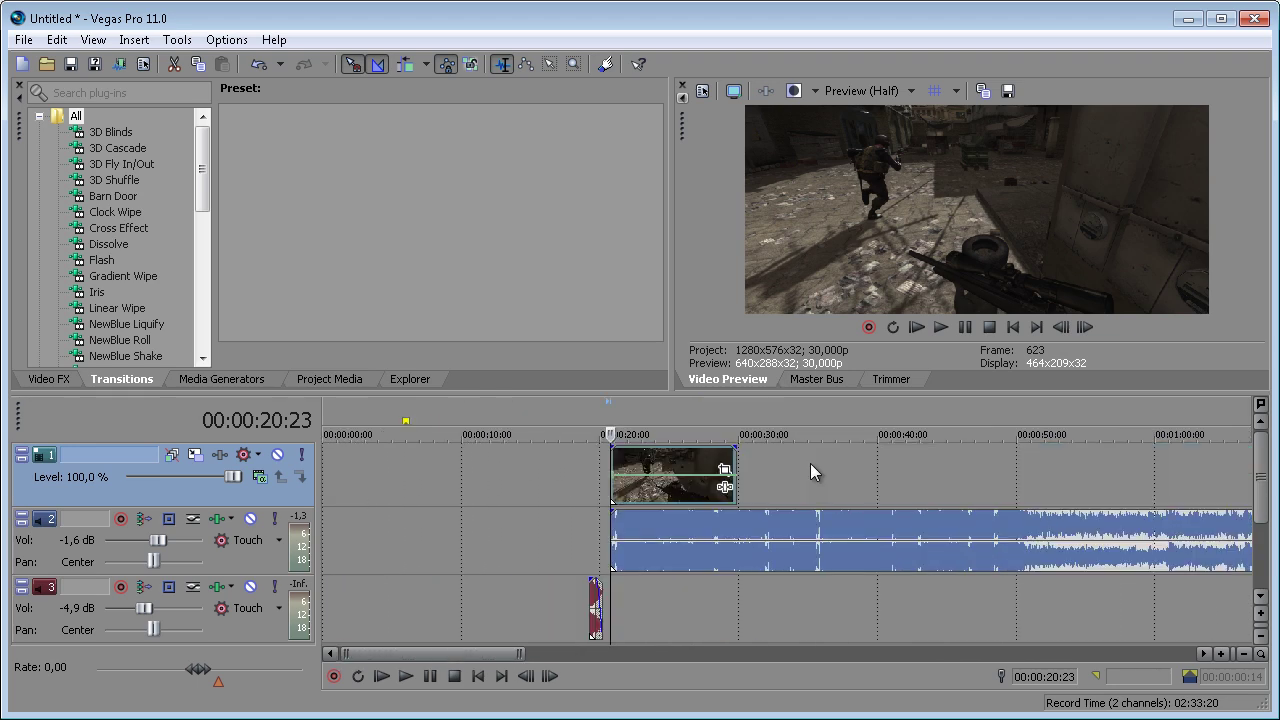
{"action": "scroll", "coordinate": [810, 463], "scroll_direction": "up", "scroll_amount": 8}
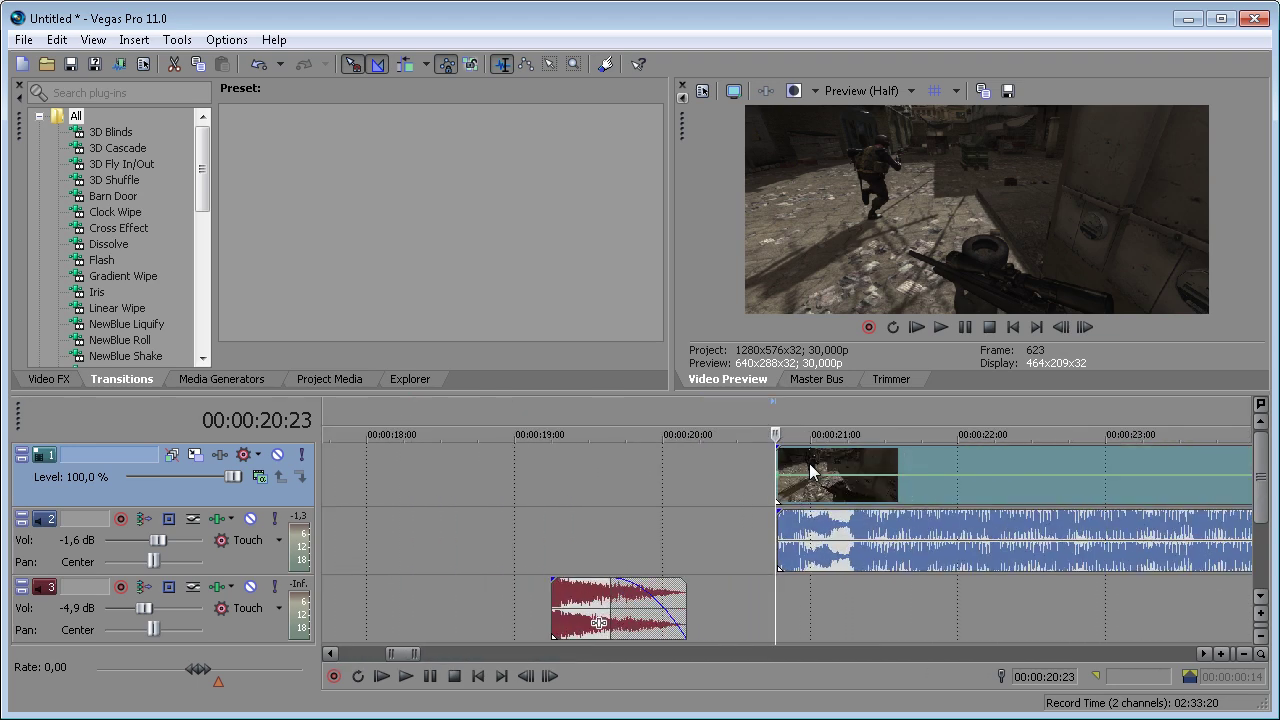
{"action": "scroll", "coordinate": [810, 470], "scroll_direction": "up", "scroll_amount": 3}
{"action": "scroll", "coordinate": [812, 468], "scroll_direction": "down", "scroll_amount": 2}
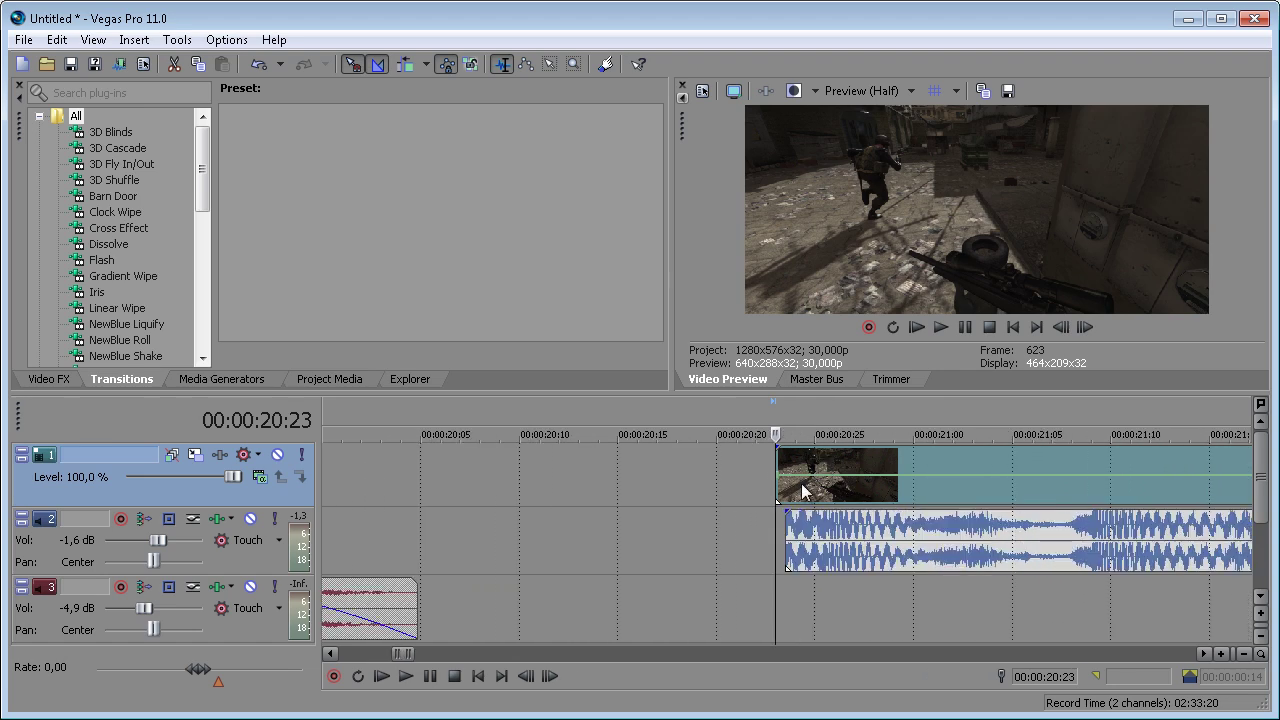
{"action": "scroll", "coordinate": [776, 458], "scroll_direction": "down", "scroll_amount": 6}
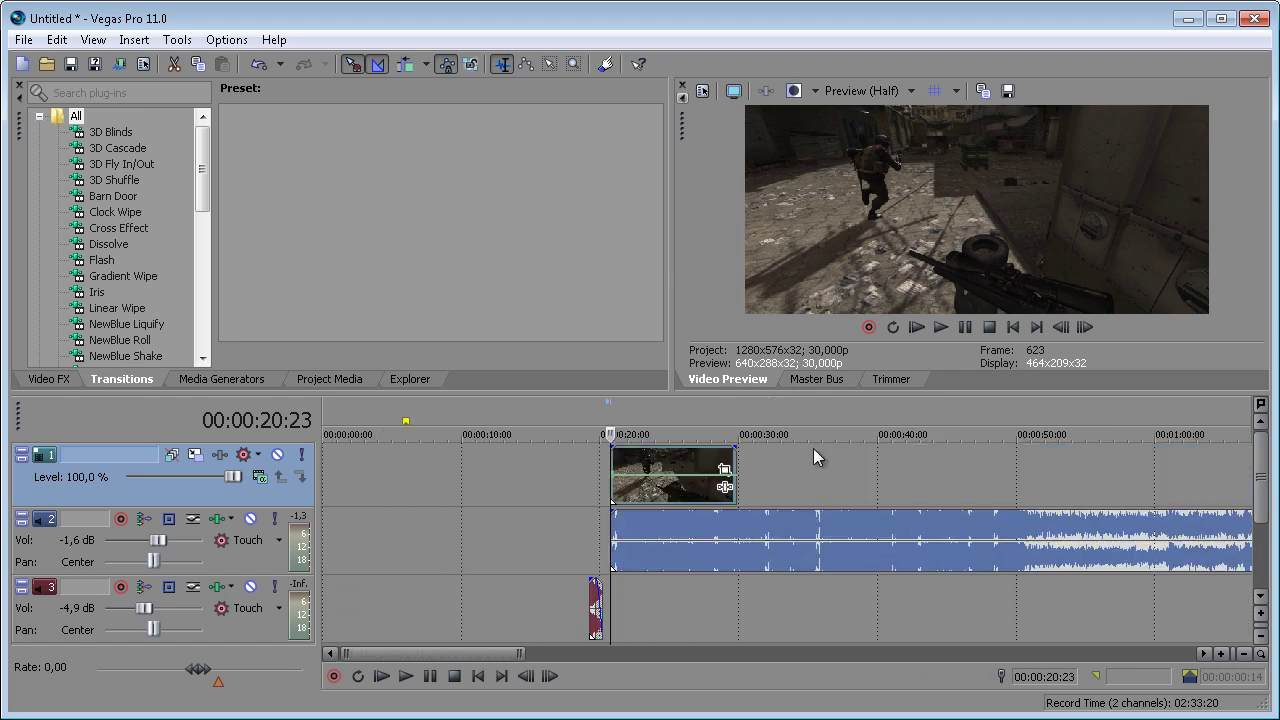
Step: Play the short sound sample on the third track from just before its start and select it
{"action": "left_click", "coordinate": [662, 473]}
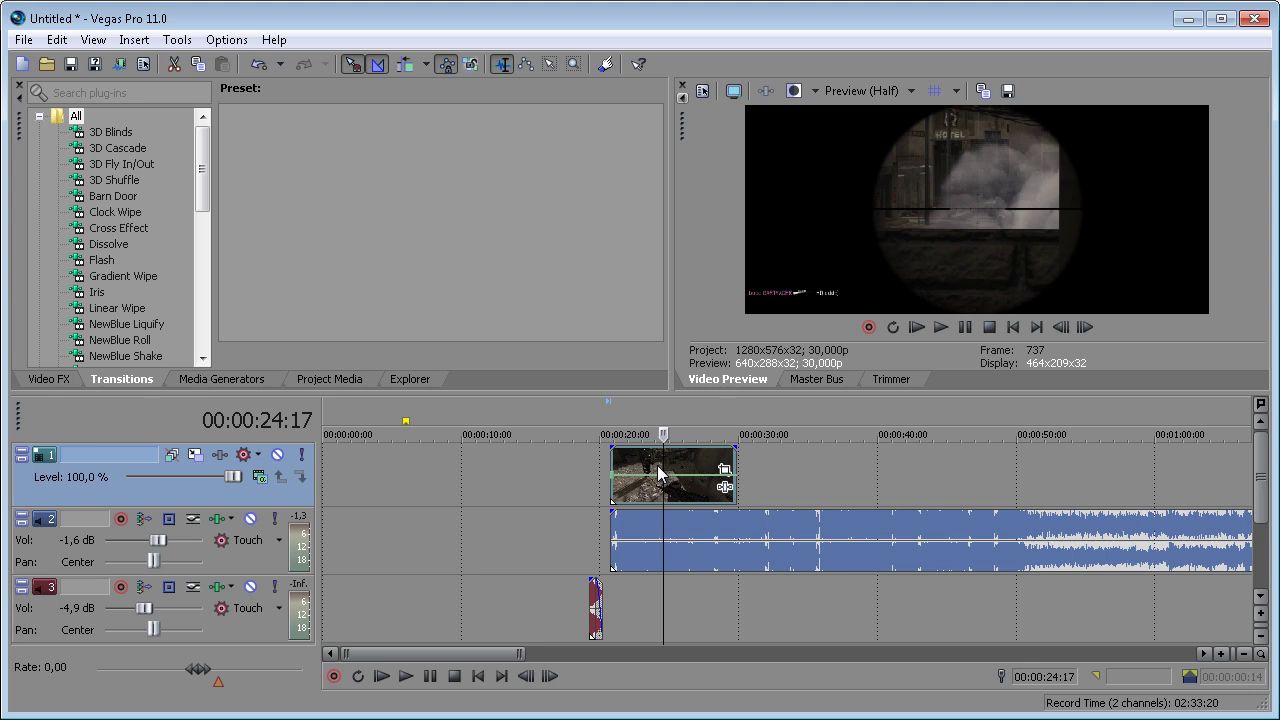
{"action": "left_click", "coordinate": [652, 526]}
{"action": "scroll", "coordinate": [655, 530], "scroll_direction": "up", "scroll_amount": 4}
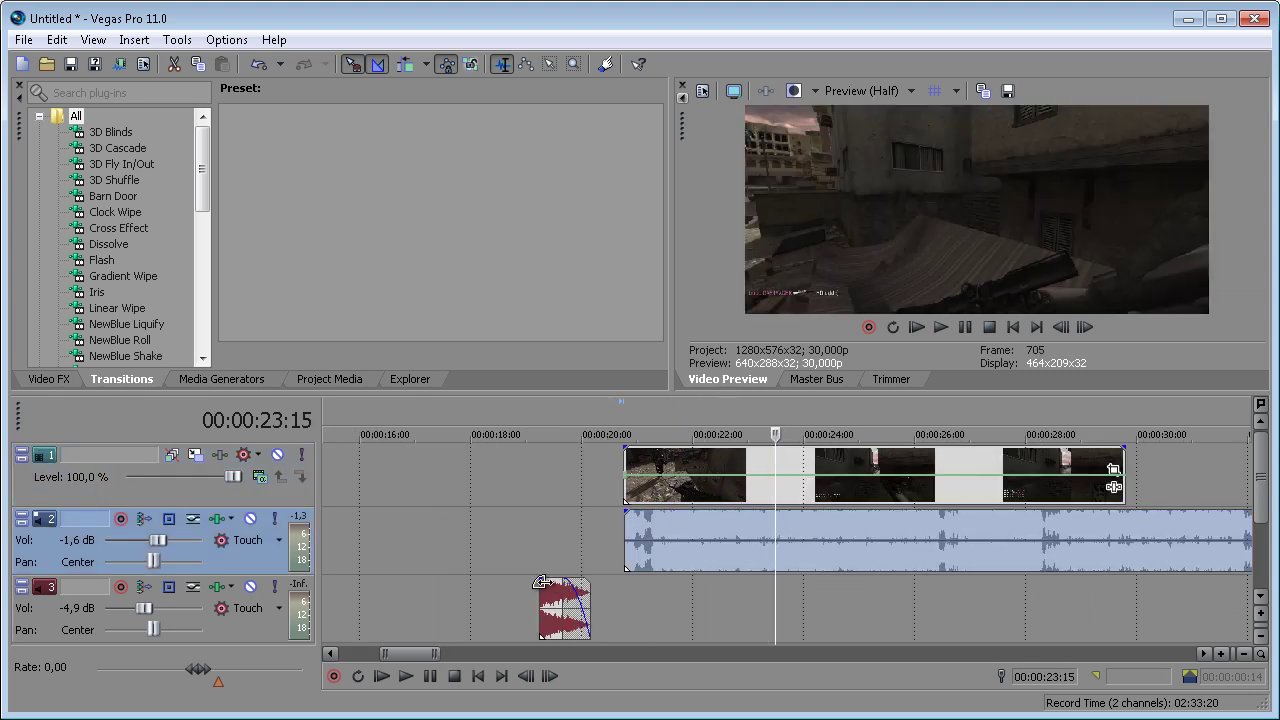
{"action": "left_click", "coordinate": [548, 596]}
{"action": "scroll", "coordinate": [594, 580], "scroll_direction": "up", "scroll_amount": 5}
{"action": "left_click", "coordinate": [754, 562]}
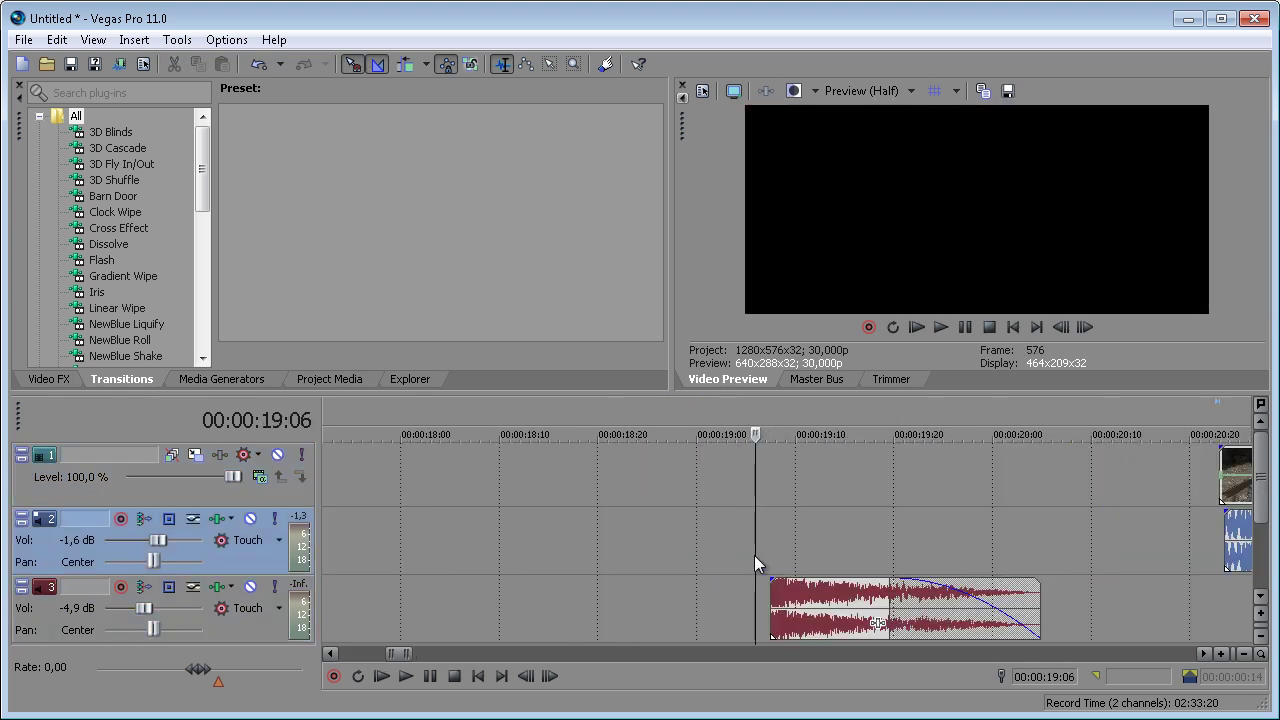
{"action": "key", "text": "space"}
{"action": "key", "text": "space"}
{"action": "scroll", "coordinate": [828, 598], "scroll_direction": "down", "scroll_amount": 5}
{"action": "left_click", "coordinate": [779, 594]}
{"action": "scroll", "coordinate": [778, 594], "scroll_direction": "up", "scroll_amount": 5}
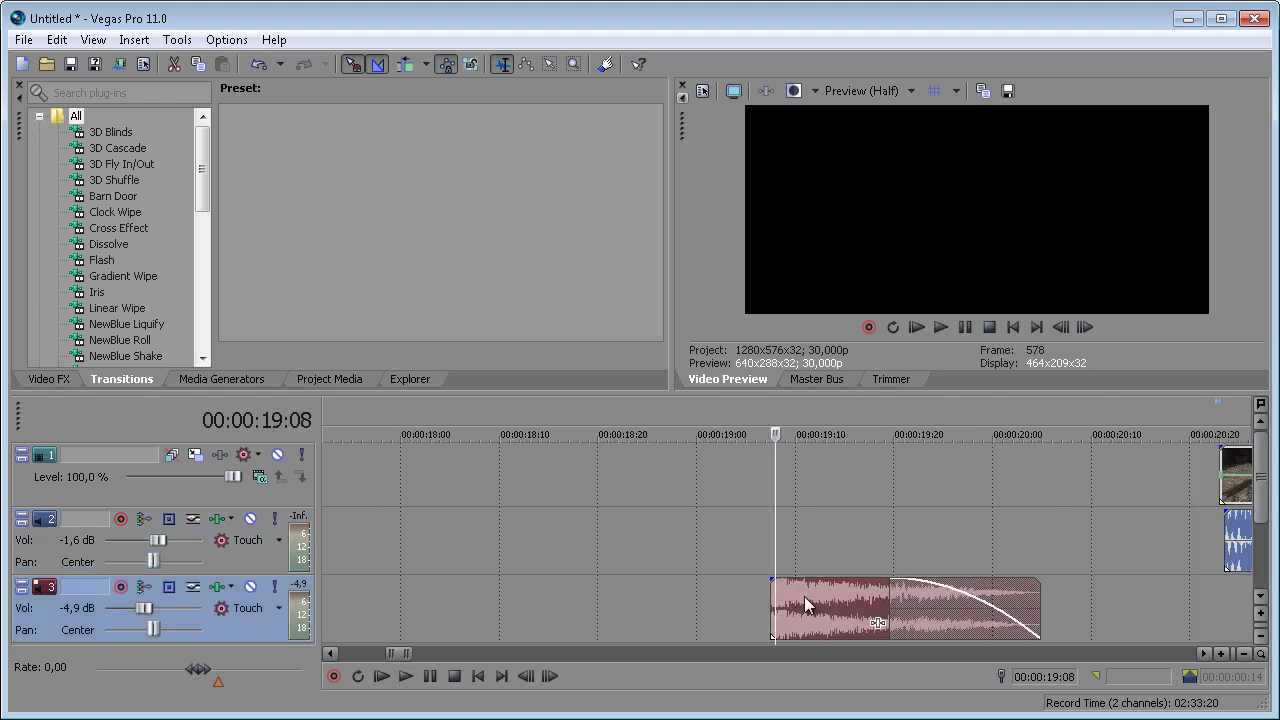
Step: Try the sound sample on the music's first strong beat near 00:00:21:10, and move it back ahead of the video clip
{"action": "scroll", "coordinate": [806, 604], "scroll_direction": "down", "scroll_amount": 6}
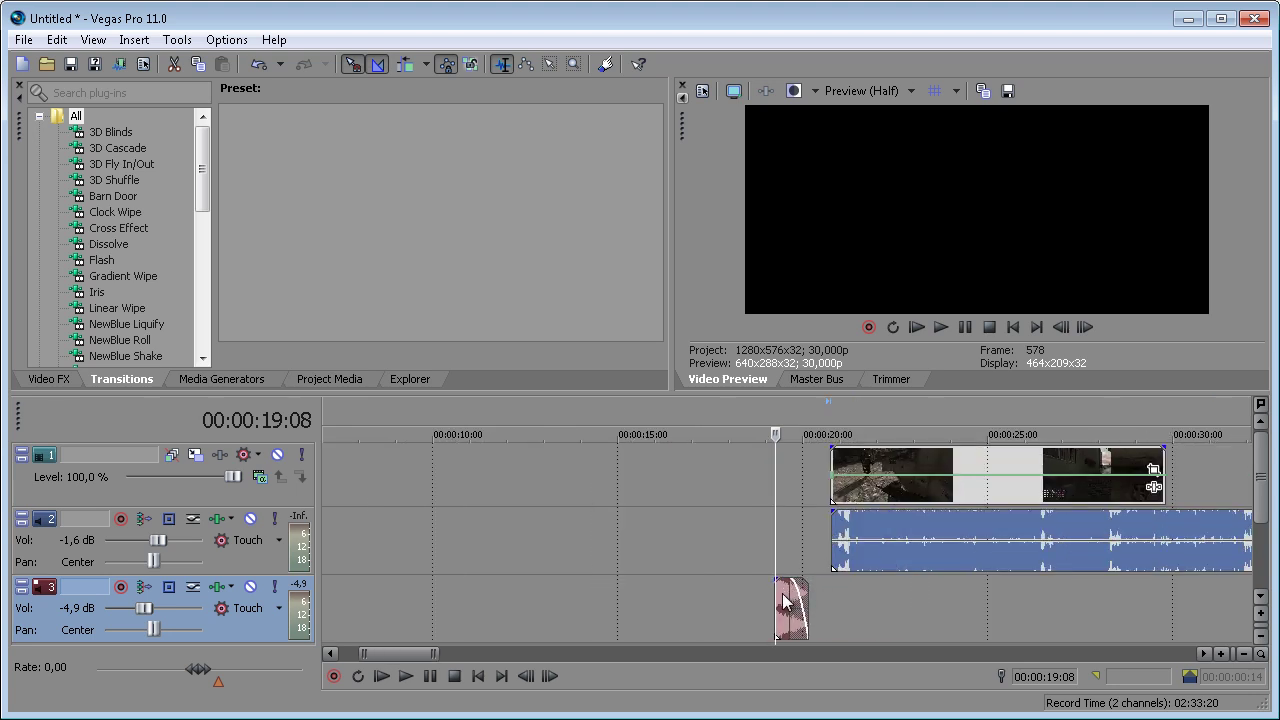
{"action": "left_click_drag", "start_coordinate": [786, 595], "coordinate": [853, 585]}
{"action": "left_click", "coordinate": [853, 585]}
{"action": "scroll", "coordinate": [854, 606], "scroll_direction": "up", "scroll_amount": 8}
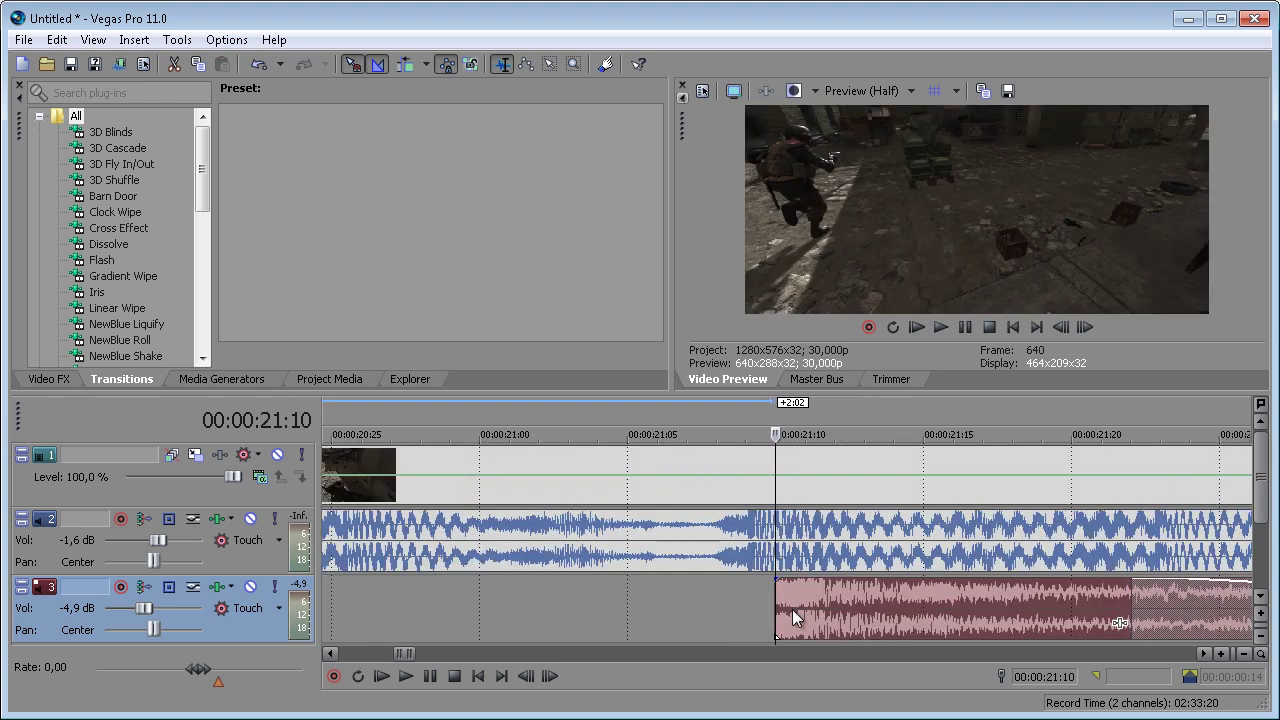
{"action": "left_click", "coordinate": [750, 603]}
{"action": "key", "text": "Left"}
{"action": "key", "text": "Left"}
{"action": "key", "text": "Left"}
{"action": "key", "text": "Left"}
{"action": "scroll", "coordinate": [882, 607], "scroll_direction": "down", "scroll_amount": 7}
{"action": "left_click_drag", "start_coordinate": [882, 607], "coordinate": [570, 598]}
Step: Preview the sound sample on its own and the music from the start of the video clip
{"action": "left_click", "coordinate": [569, 590]}
{"action": "key", "text": "space"}
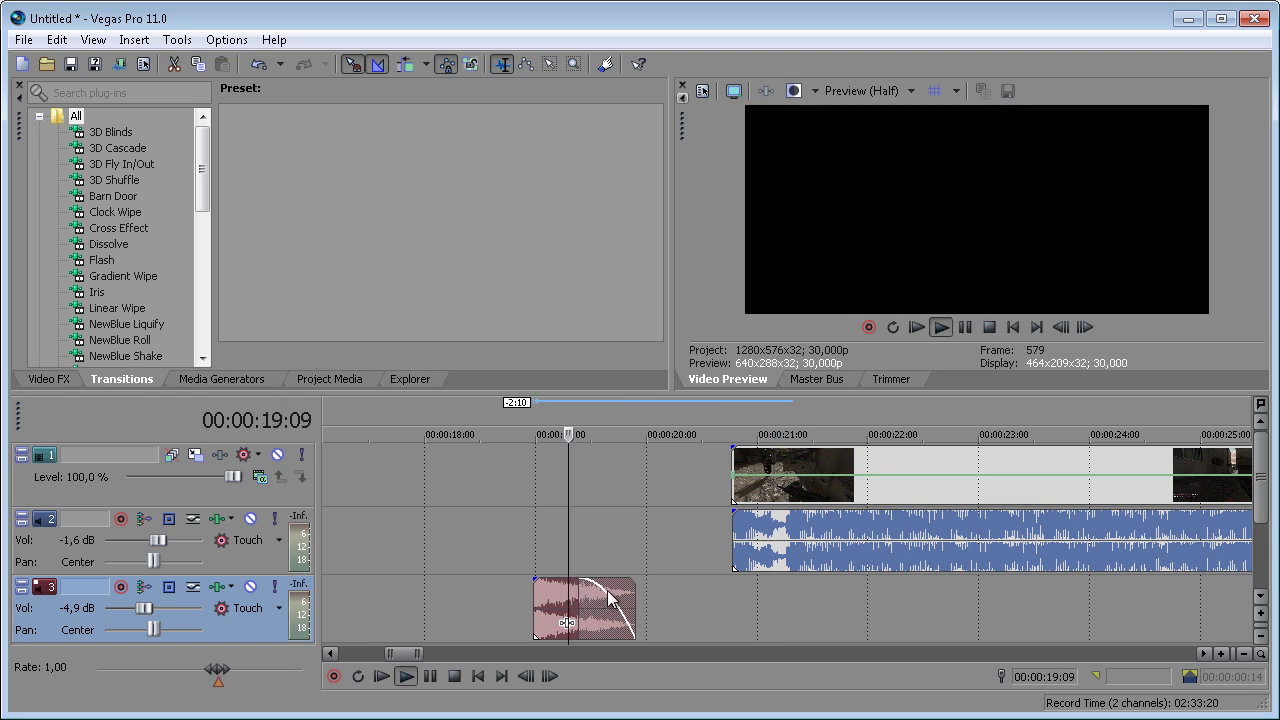
{"action": "key", "text": "space"}
{"action": "left_click", "coordinate": [736, 543]}
{"action": "key", "text": "space"}
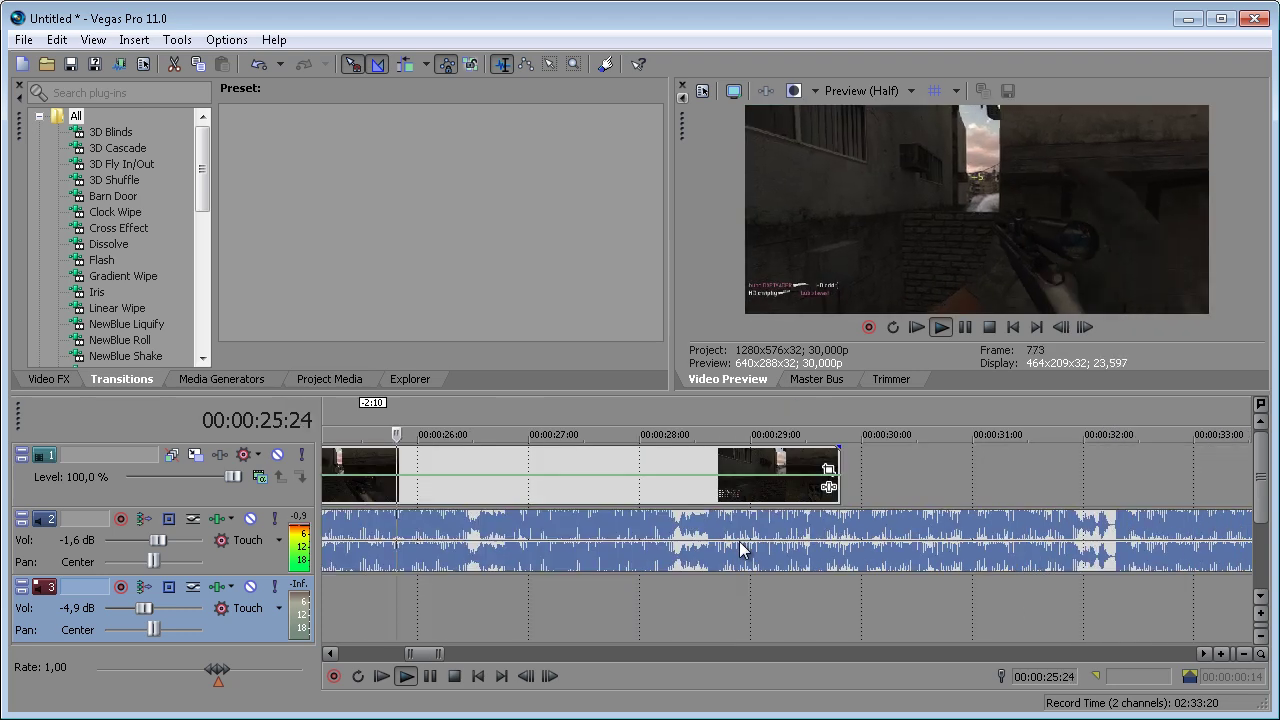
{"action": "key", "text": "space"}
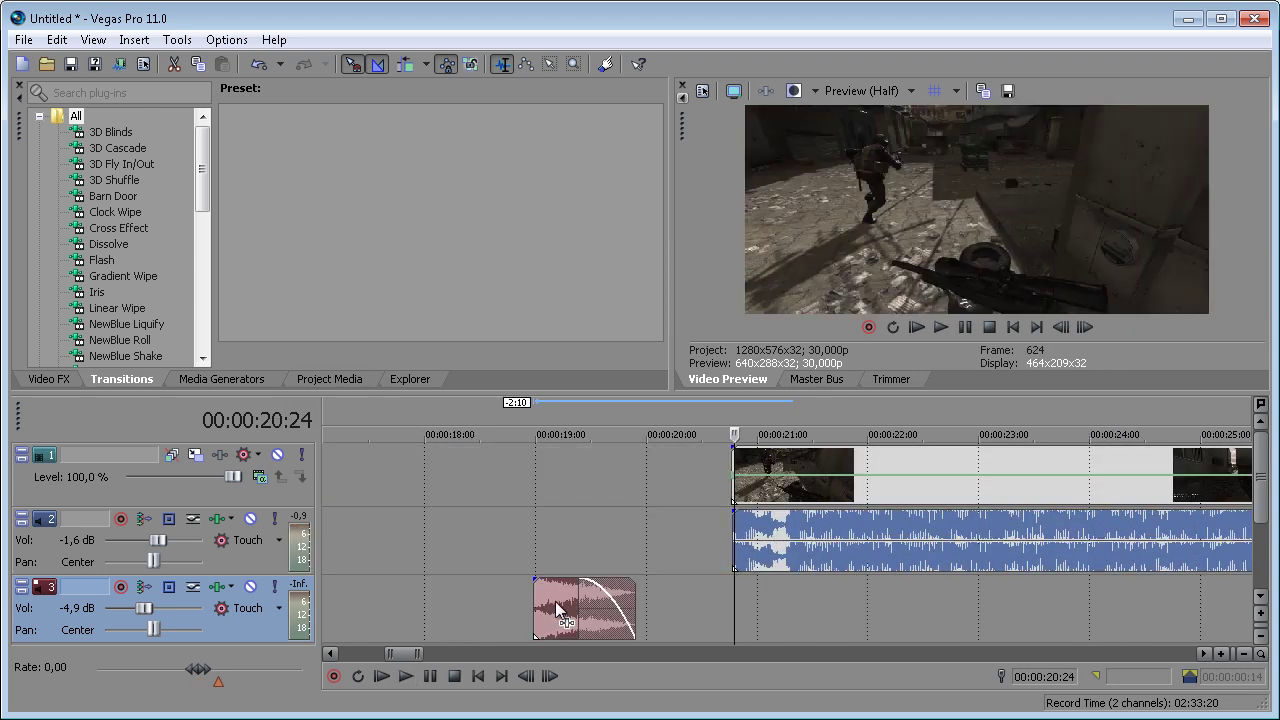
Step: Move the sound sample under the music so that it starts on the first strong beat at 00:00:21:09
{"action": "left_click_drag", "start_coordinate": [553, 607], "coordinate": [828, 593]}
{"action": "scroll", "coordinate": [788, 597], "scroll_direction": "up", "scroll_amount": 6}
{"action": "left_click", "coordinate": [818, 594]}
{"action": "scroll", "coordinate": [814, 594], "scroll_direction": "up", "scroll_amount": 1}
{"action": "key", "text": "space"}
{"action": "key", "text": "space"}
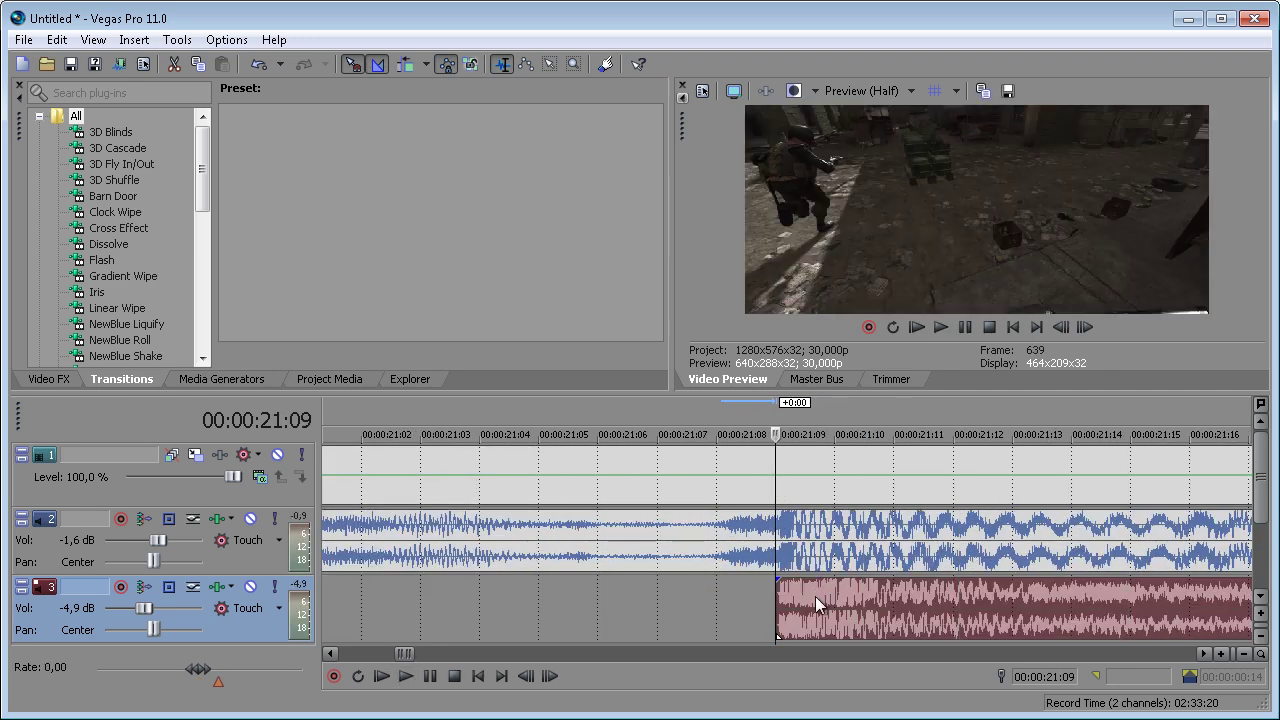
{"action": "scroll", "coordinate": [814, 592], "scroll_direction": "down", "scroll_amount": 3}
{"action": "mouse_move", "coordinate": [820, 590]}
{"action": "left_mouse_down"}
{"action": "mouse_move", "coordinate": [820, 615]}
{"action": "mouse_move", "coordinate": [823, 585]}
{"action": "left_mouse_up"}
{"action": "scroll", "coordinate": [964, 604], "scroll_direction": "down", "scroll_amount": 4}
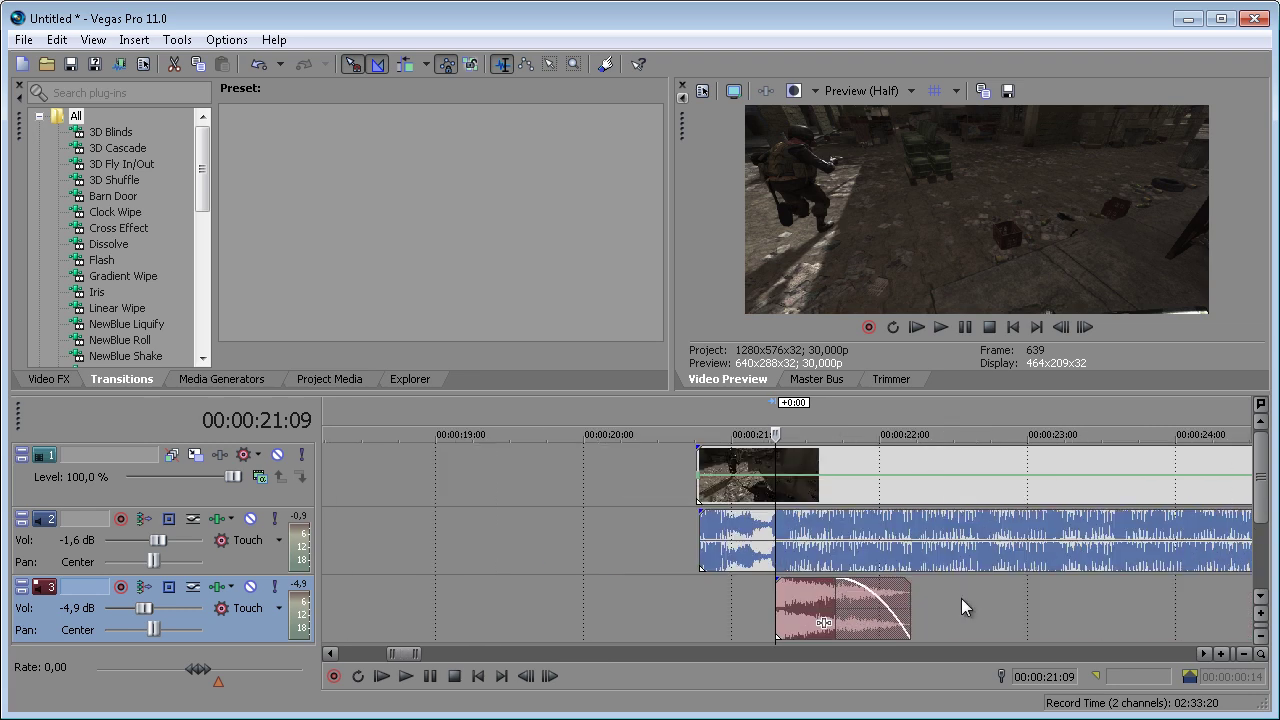
Step: Check the sample's alignment with the music waveform and play both from just before the beat
{"action": "scroll", "coordinate": [900, 604], "scroll_direction": "up", "scroll_amount": 3}
{"action": "scroll", "coordinate": [768, 612], "scroll_direction": "up", "scroll_amount": 5}
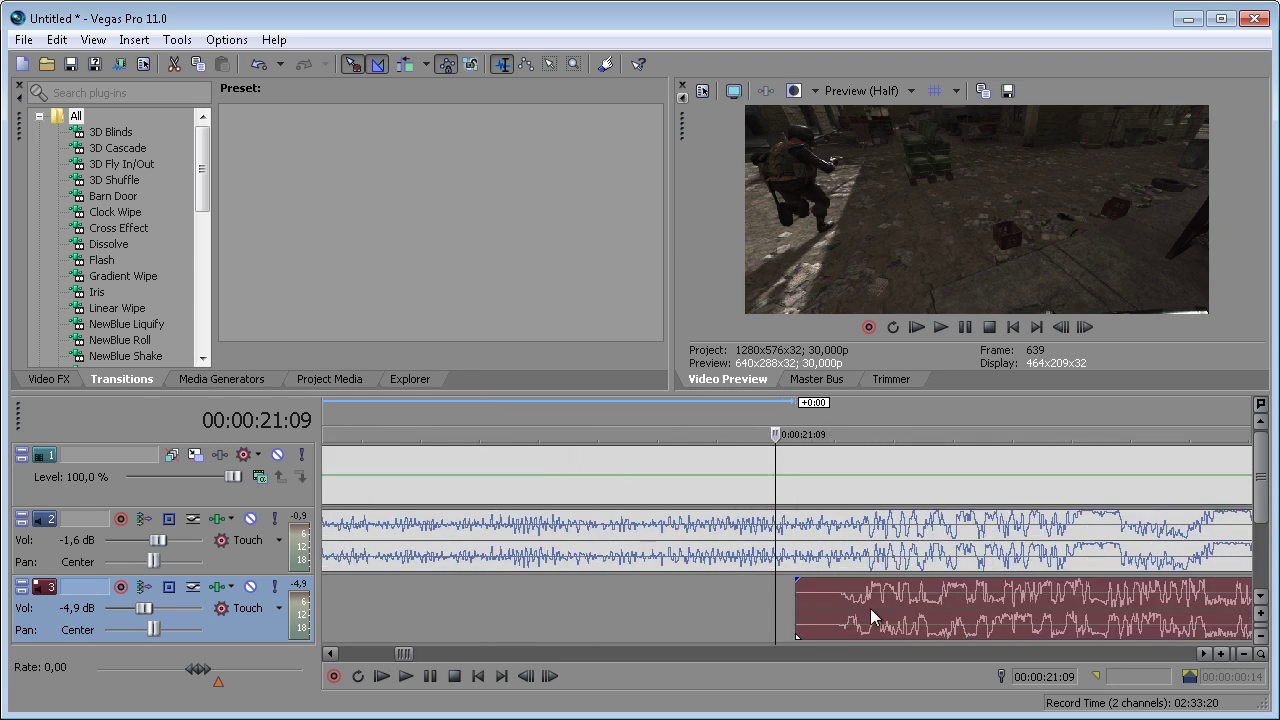
{"action": "scroll", "coordinate": [838, 605], "scroll_direction": "down", "scroll_amount": 4}
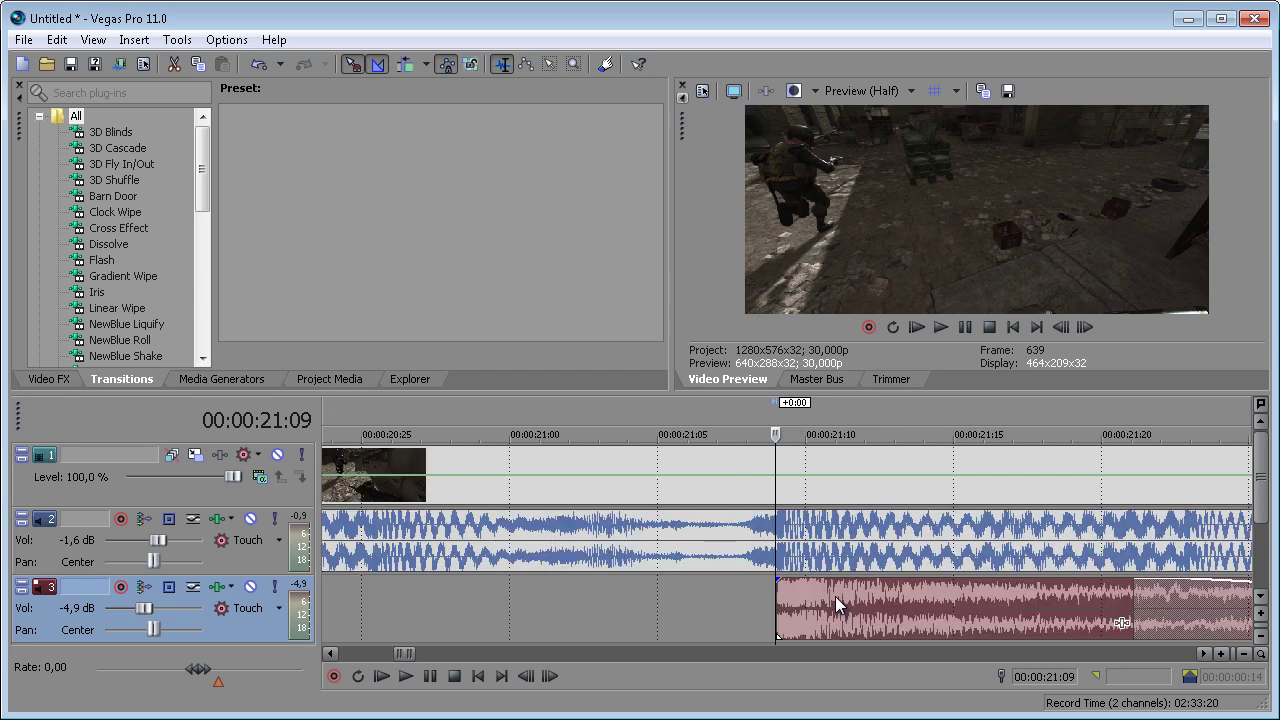
{"action": "scroll", "coordinate": [836, 598], "scroll_direction": "up", "scroll_amount": 5}
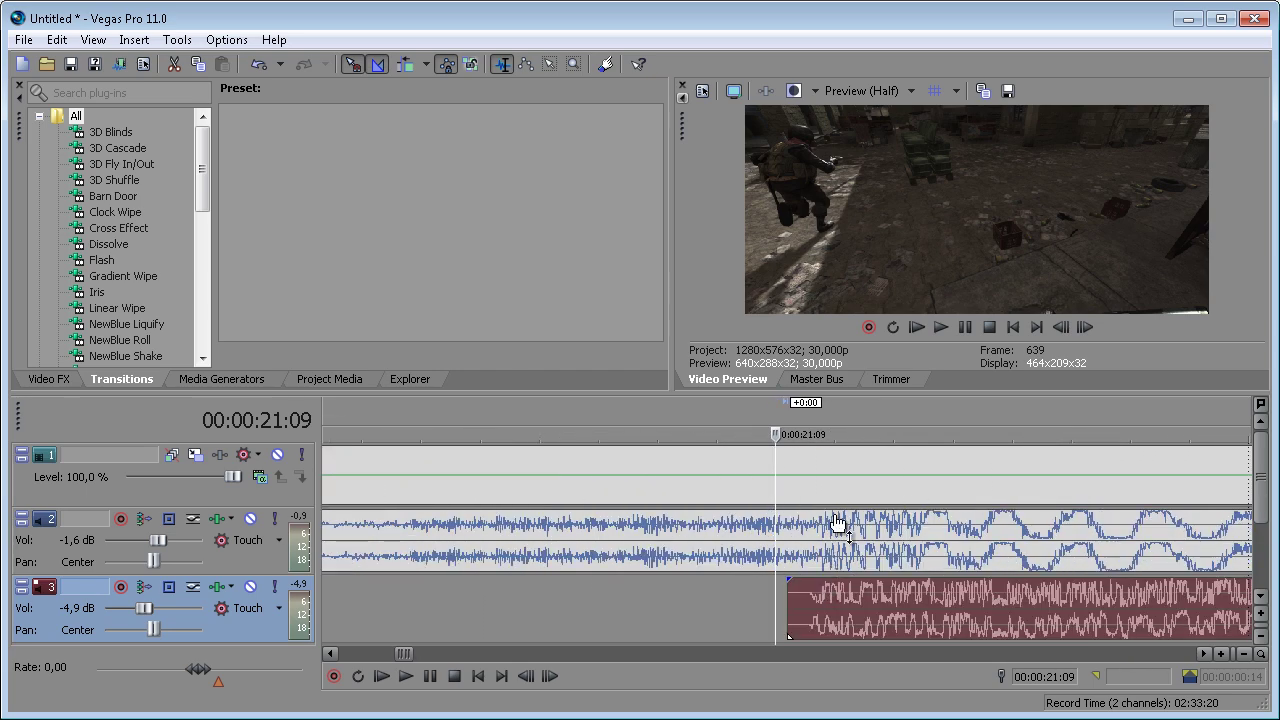
{"action": "scroll", "coordinate": [827, 620], "scroll_direction": "down", "scroll_amount": 5}
{"action": "key", "text": "space"}
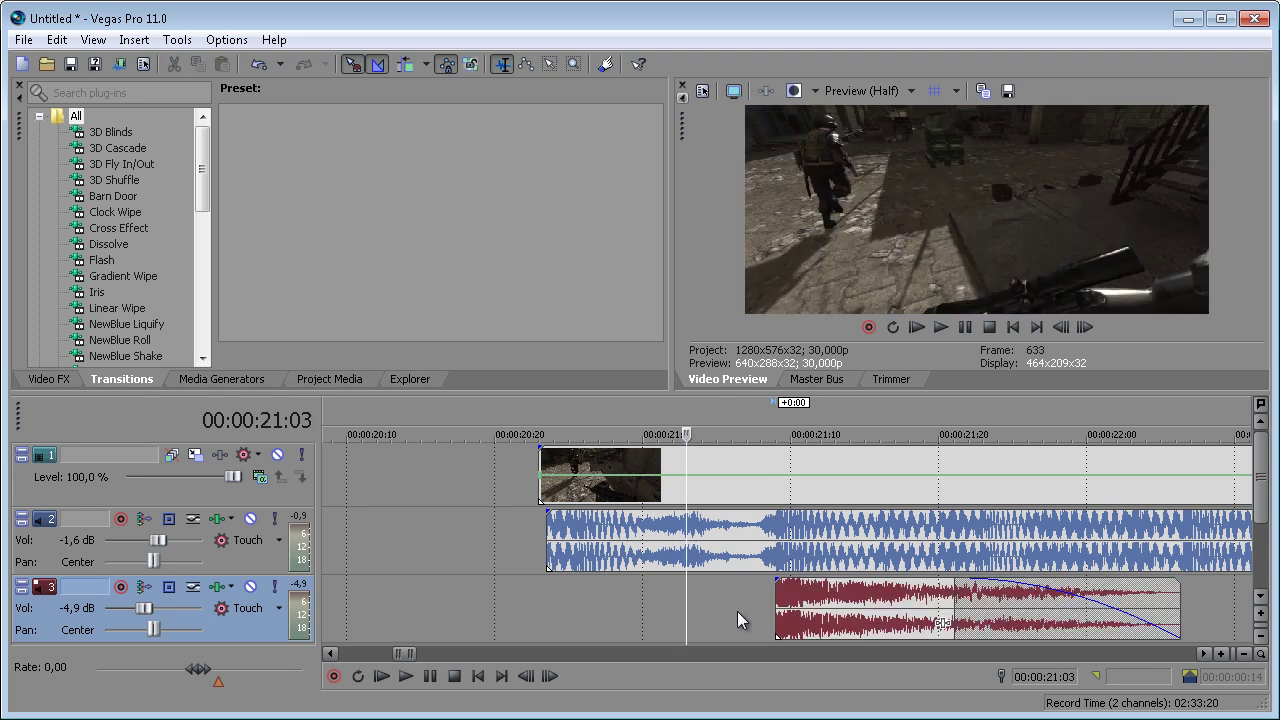
{"action": "key", "text": "space"}
{"action": "key", "text": "space"}
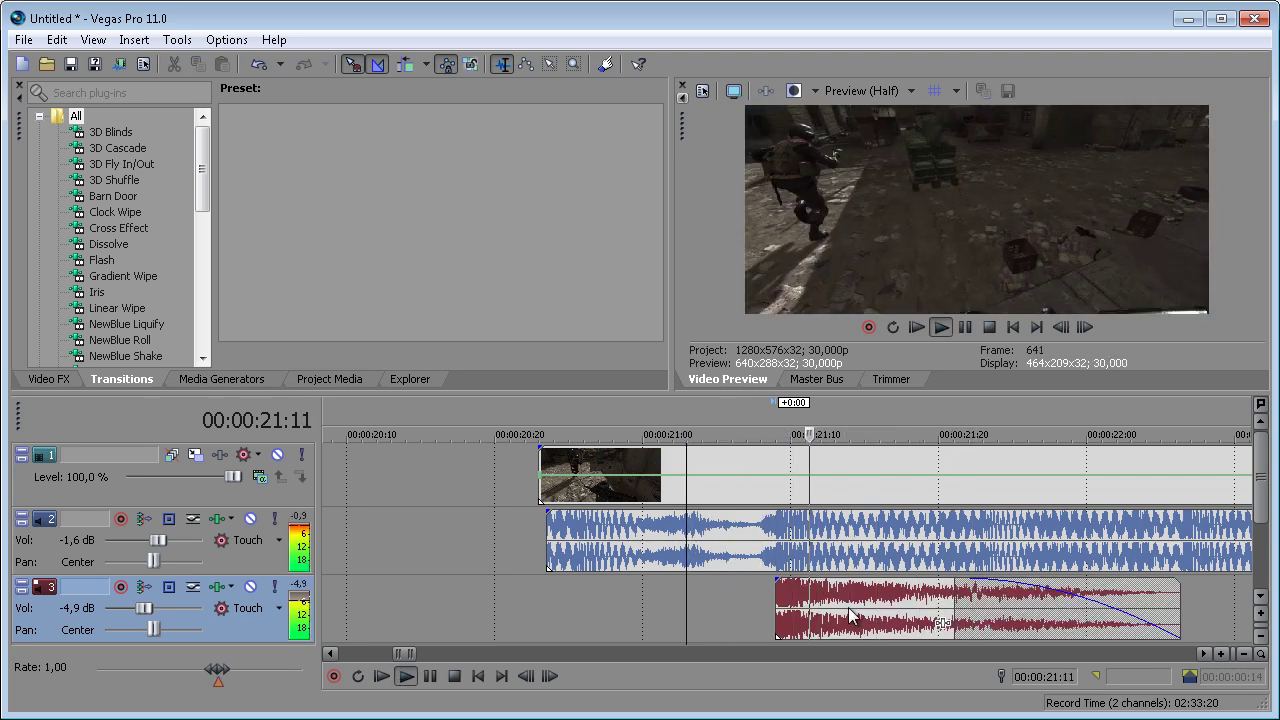
{"action": "left_click", "coordinate": [523, 621]}
Step: Place a copy of the sound sample on the second beat of the music at 00:00:22:07
{"action": "left_click", "coordinate": [806, 602]}
{"action": "scroll", "coordinate": [812, 620], "scroll_direction": "down", "scroll_amount": 2}
{"action": "scroll", "coordinate": [810, 620], "scroll_direction": "down", "scroll_amount": 2}
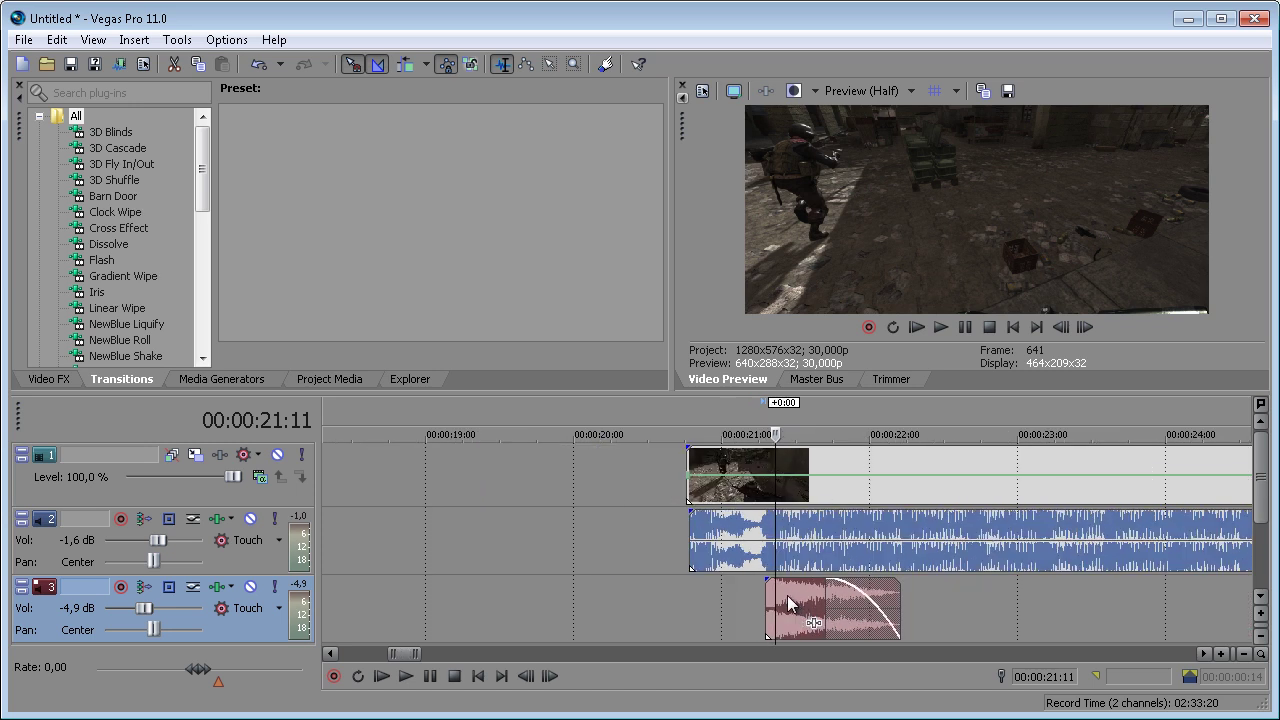
{"action": "left_click_drag", "start_coordinate": [788, 603], "coordinate": [914, 593]}
{"action": "left_click", "coordinate": [886, 605]}
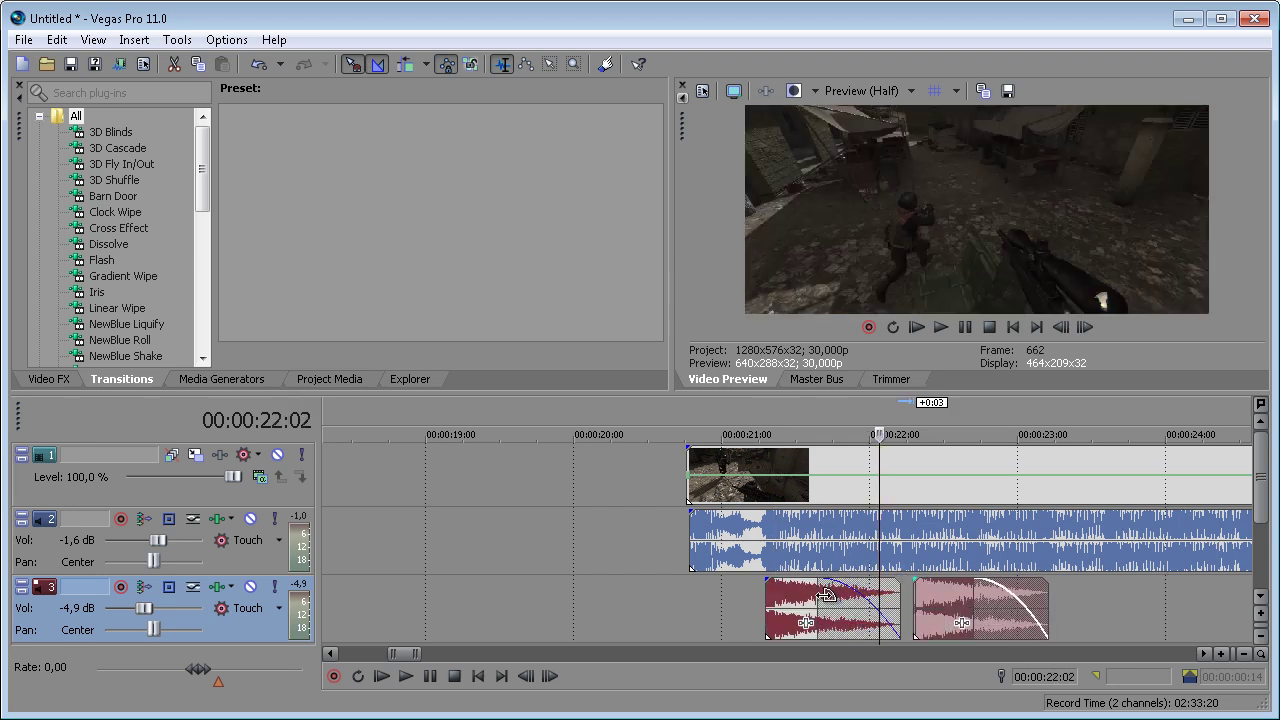
{"action": "left_click", "coordinate": [821, 596]}
{"action": "left_click", "coordinate": [914, 617]}
{"action": "scroll", "coordinate": [912, 618], "scroll_direction": "up", "scroll_amount": 4}
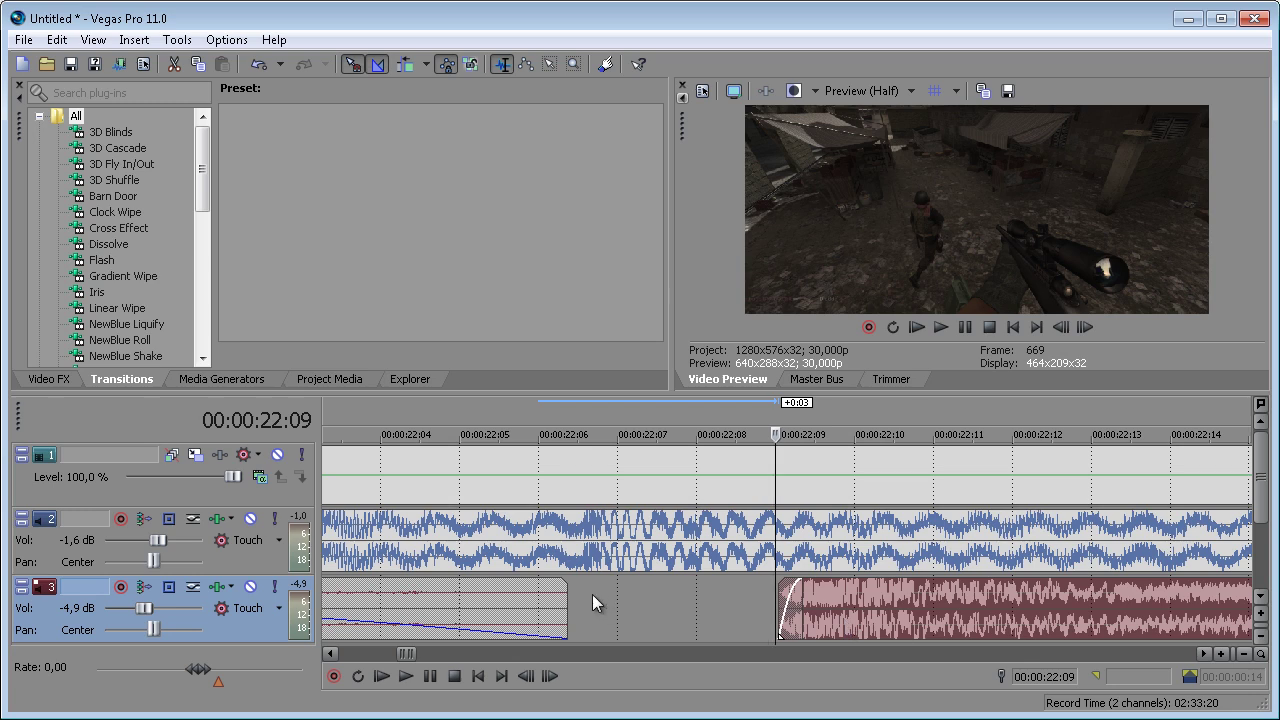
{"action": "left_click", "coordinate": [590, 593]}
{"action": "left_click_drag", "start_coordinate": [831, 607], "coordinate": [649, 606]}
{"action": "scroll", "coordinate": [649, 606], "scroll_direction": "down", "scroll_amount": 6}
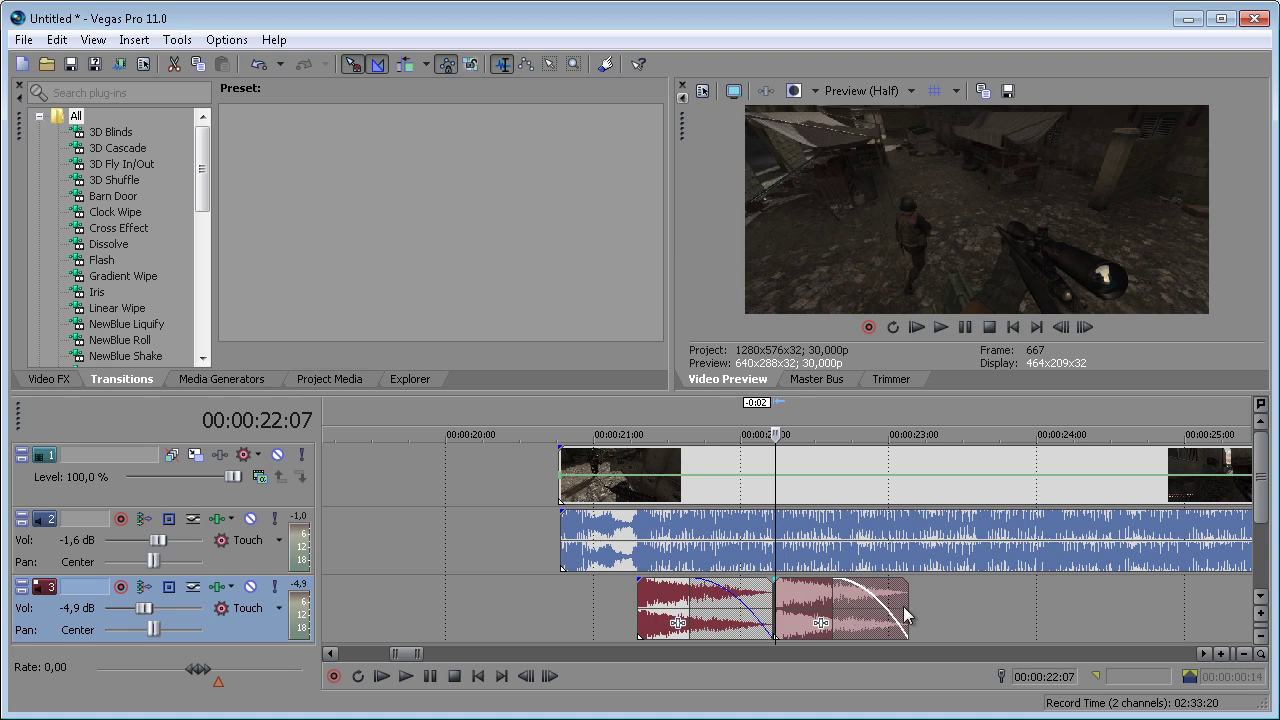
Step: Place another copy of the sound sample on the third beat of the music at 00:00:23:04
{"action": "left_click_drag", "start_coordinate": [907, 615], "coordinate": [986, 605]}
{"action": "left_click", "coordinate": [901, 601]}
{"action": "scroll", "coordinate": [901, 605], "scroll_direction": "up", "scroll_amount": 6}
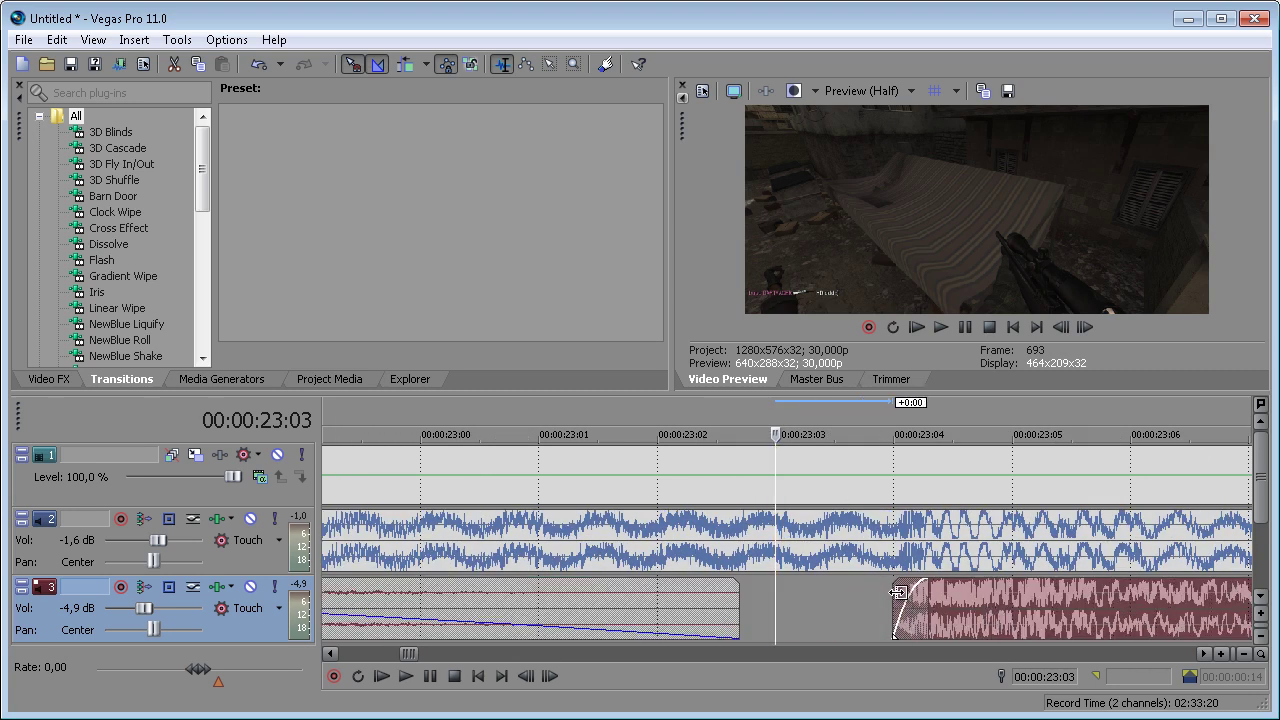
{"action": "scroll", "coordinate": [935, 608], "scroll_direction": "up", "scroll_amount": 2}
{"action": "left_click_drag", "start_coordinate": [860, 598], "coordinate": [890, 590]}
{"action": "scroll", "coordinate": [868, 625], "scroll_direction": "down", "scroll_amount": 5}
{"action": "scroll", "coordinate": [800, 624], "scroll_direction": "down", "scroll_amount": 6}
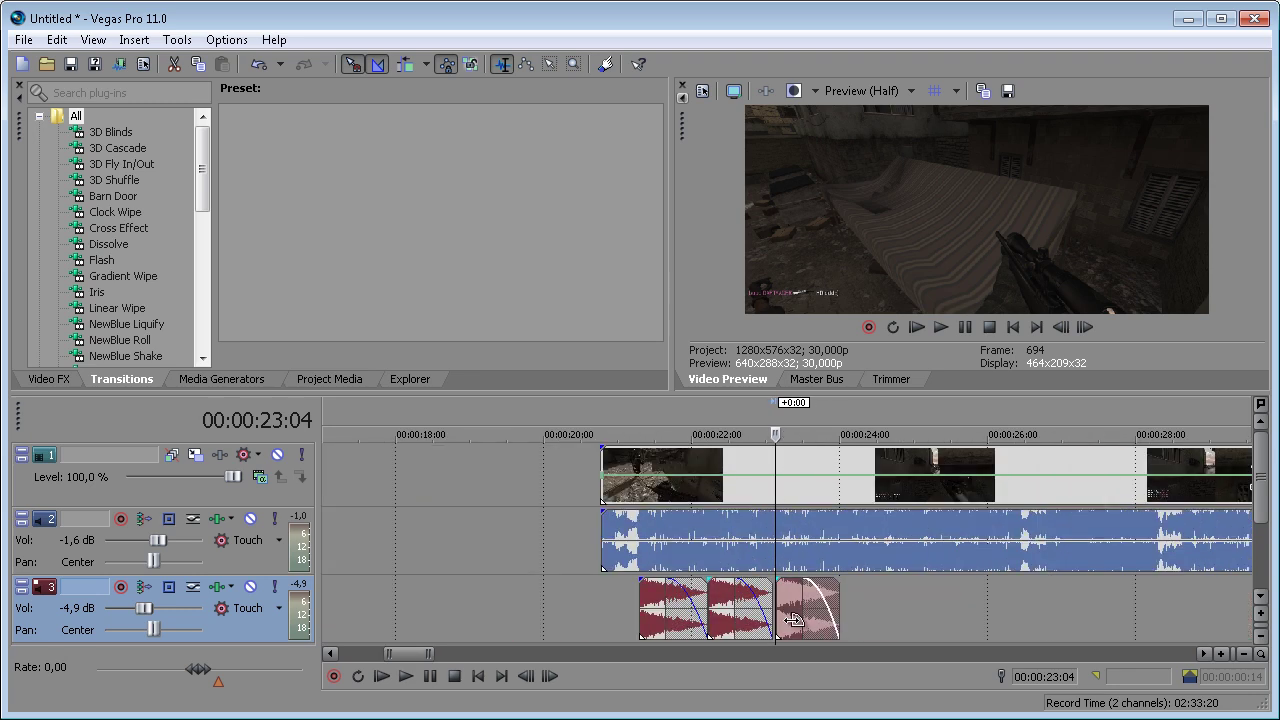
Step: Play the aligned sound samples with the music twice from 00:00:21:05, just before the first sample
{"action": "left_click", "coordinate": [631, 605]}
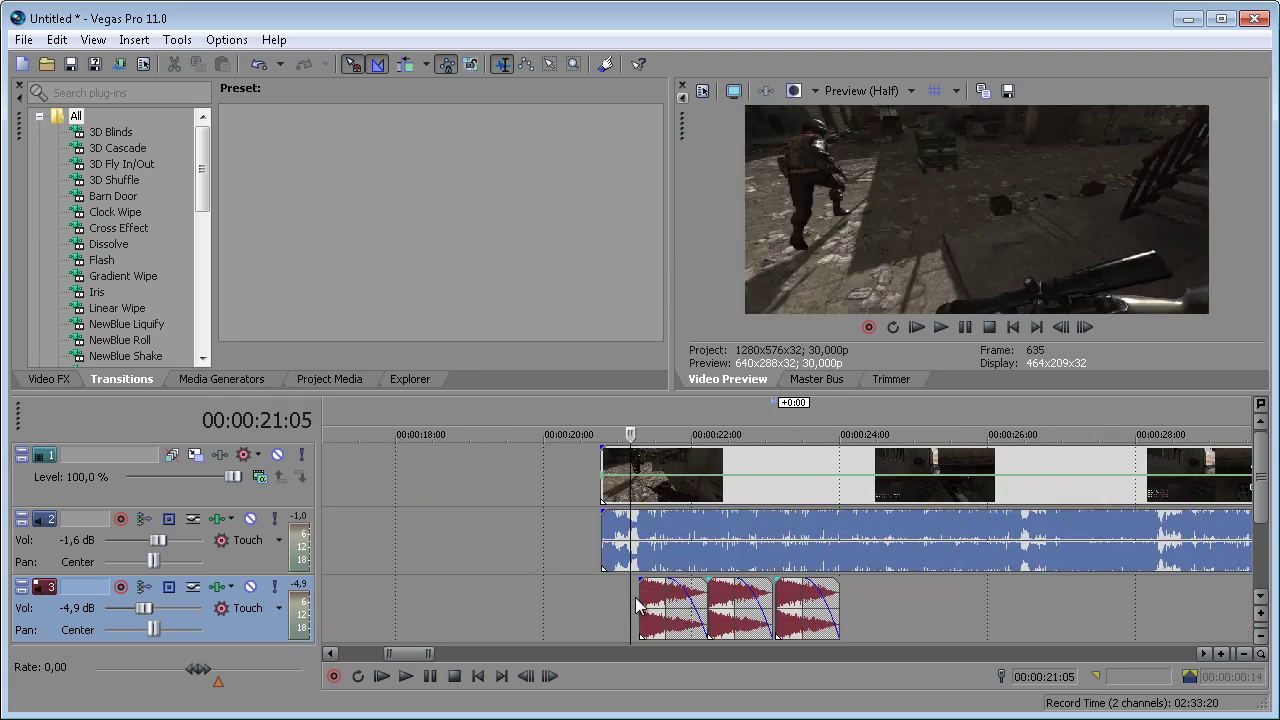
{"action": "key", "text": "space"}
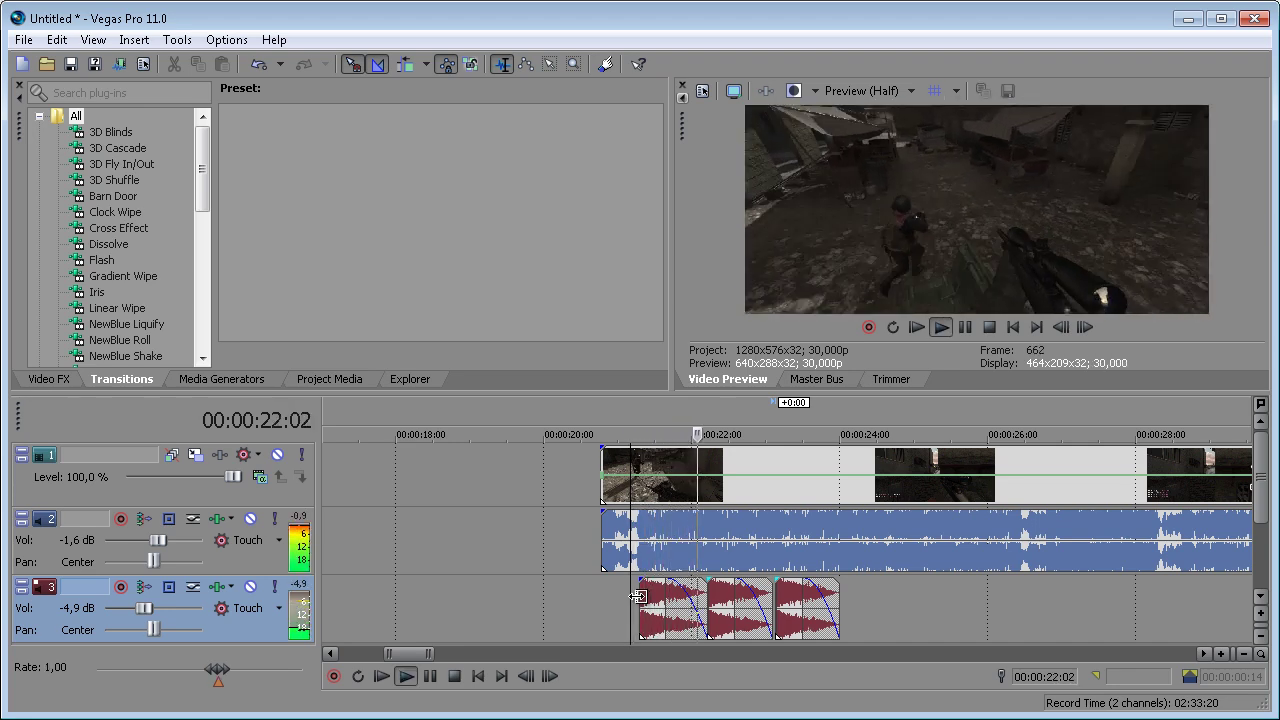
{"action": "key", "text": "space"}
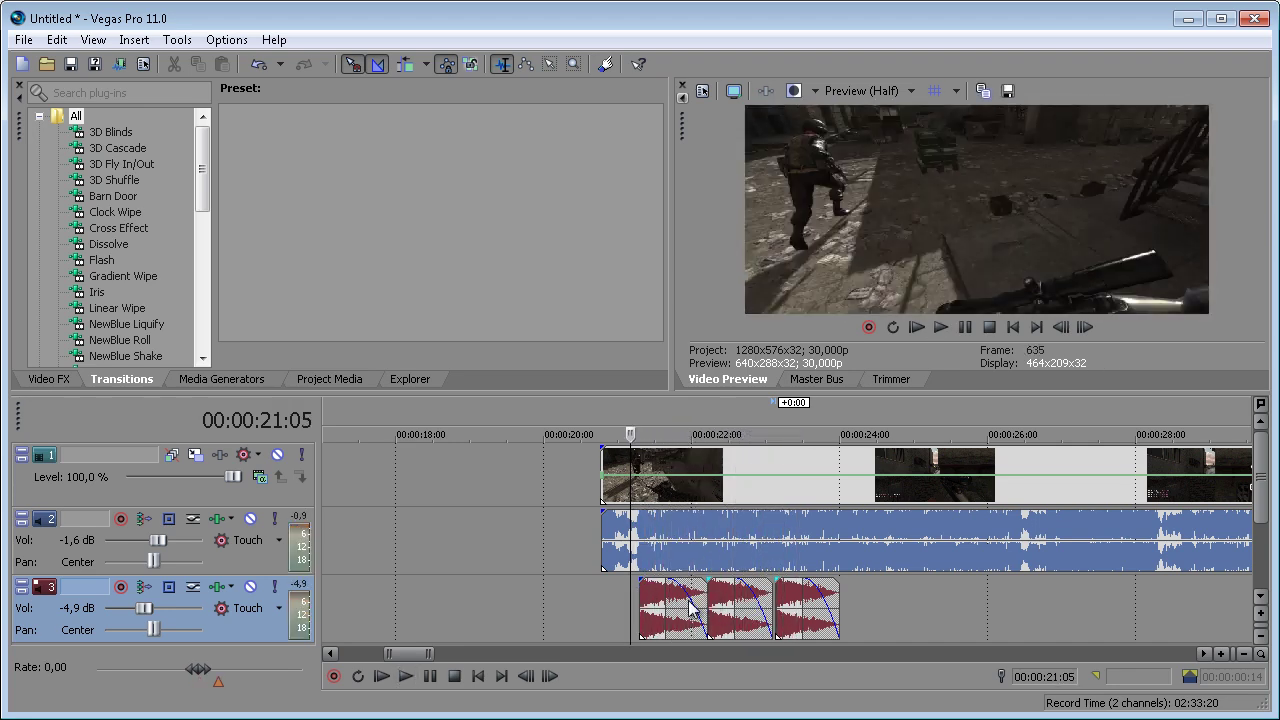
{"action": "key", "text": "space"}
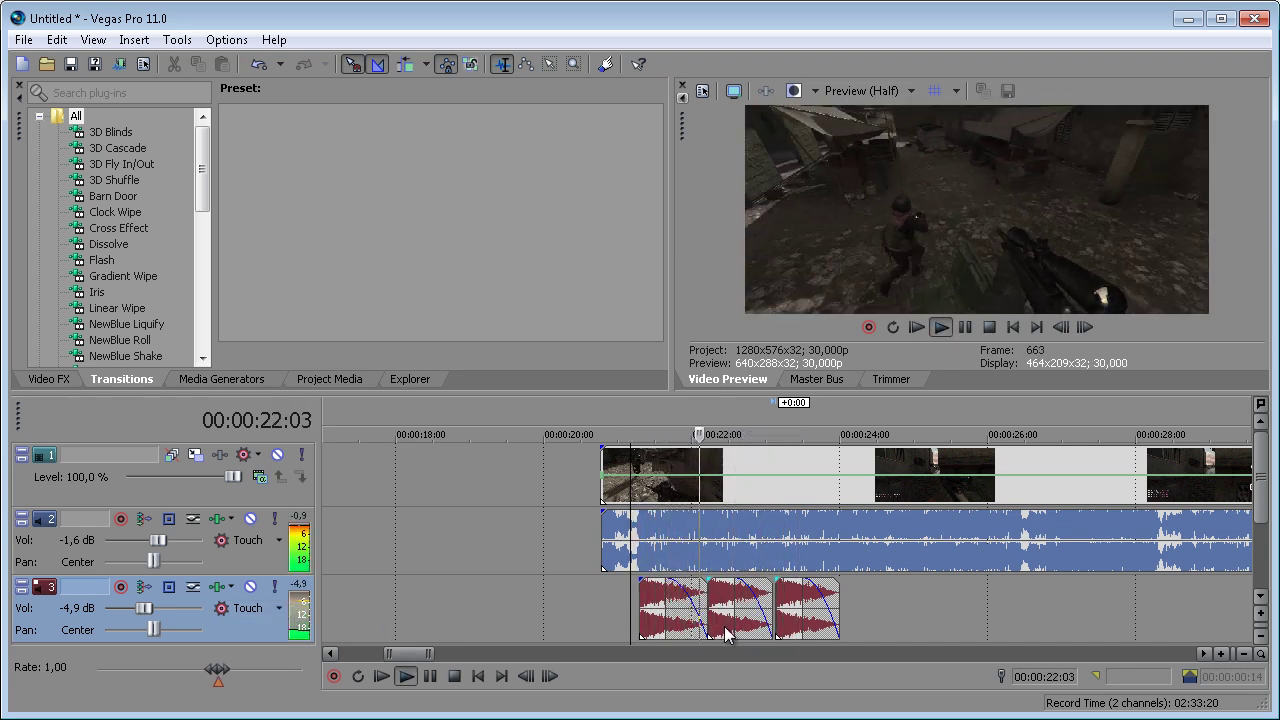
{"action": "key", "text": "space"}
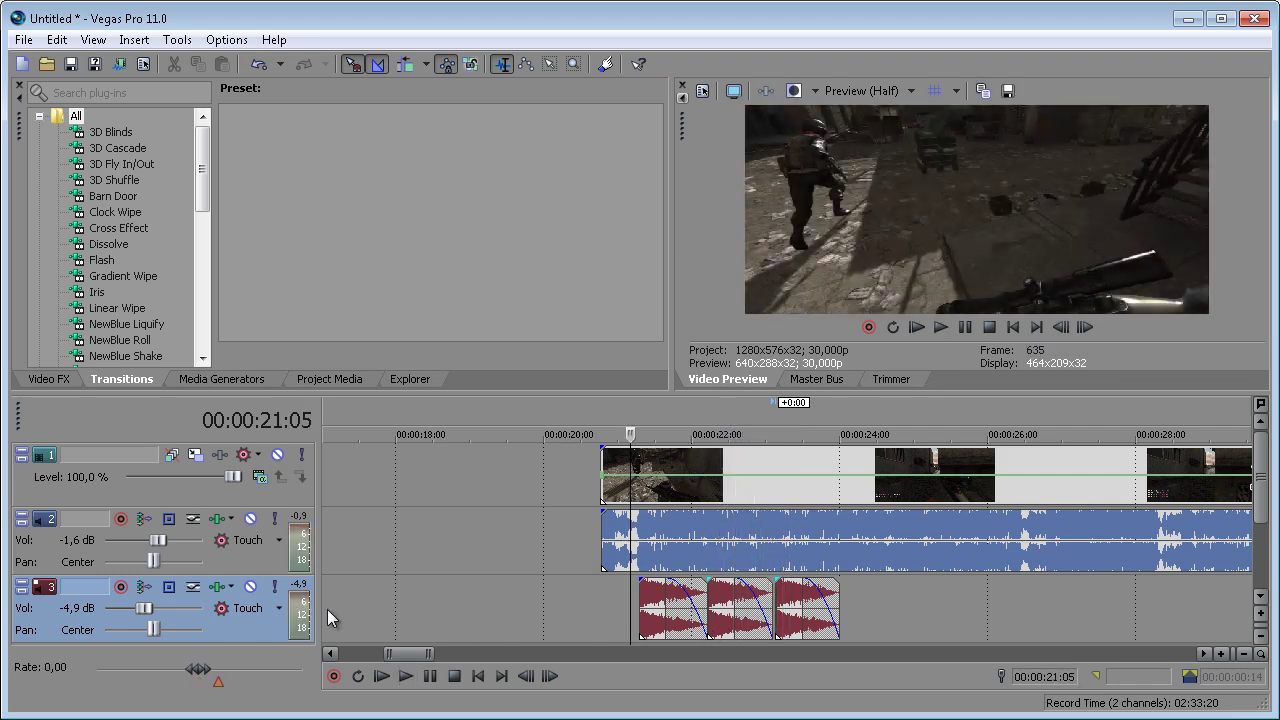
Step: Place the playhead at the start of the first sound sample, then of the second, to examine their beat positions
{"action": "left_click", "coordinate": [643, 606]}
{"action": "scroll", "coordinate": [677, 626], "scroll_direction": "up", "scroll_amount": 3}
{"action": "scroll", "coordinate": [876, 611], "scroll_direction": "down", "scroll_amount": 3}
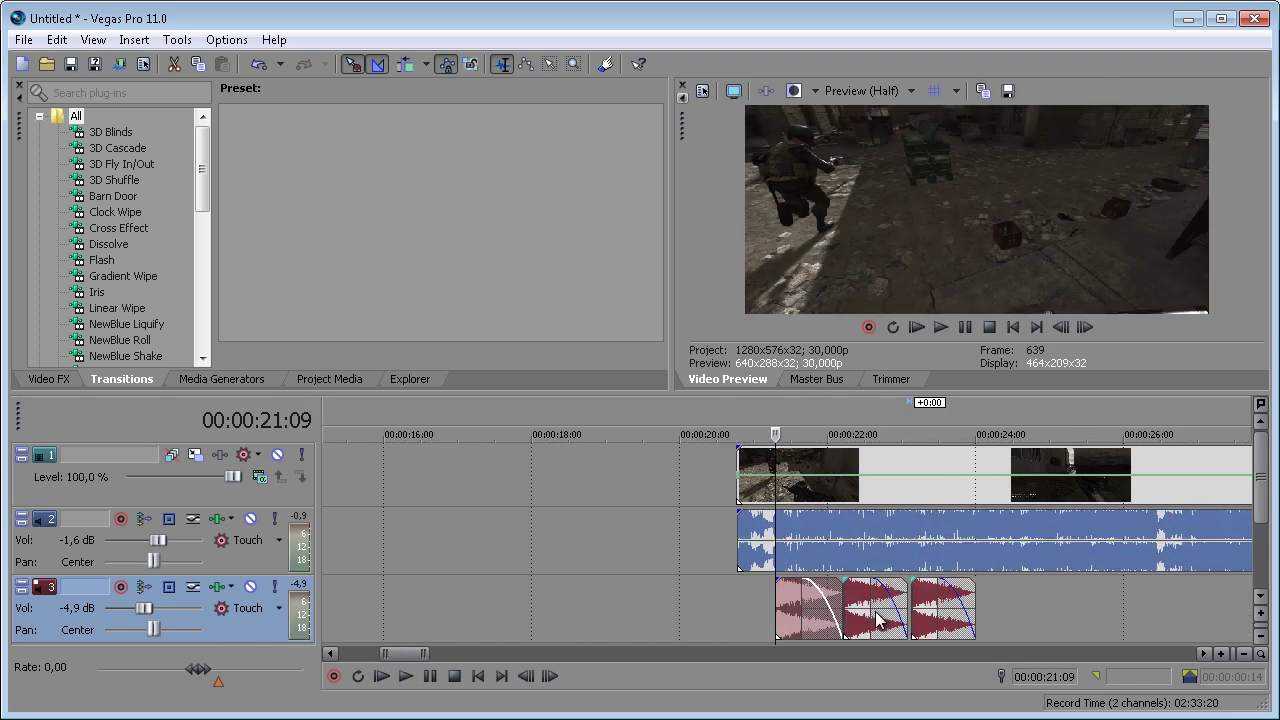
{"action": "scroll", "coordinate": [876, 611], "scroll_direction": "up", "scroll_amount": 5}
{"action": "scroll", "coordinate": [876, 611], "scroll_direction": "down", "scroll_amount": 3}
{"action": "scroll", "coordinate": [878, 620], "scroll_direction": "down", "scroll_amount": 4}
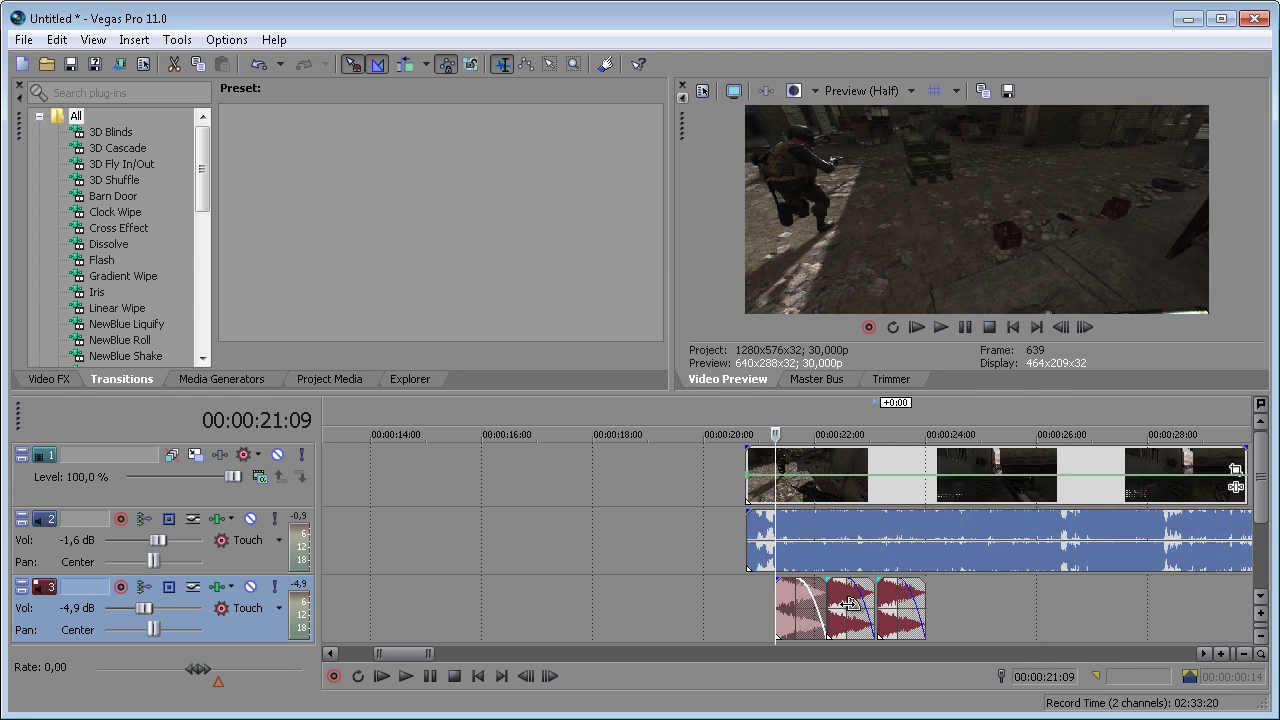
{"action": "left_click", "coordinate": [833, 602]}
{"action": "scroll", "coordinate": [833, 602], "scroll_direction": "up", "scroll_amount": 3}
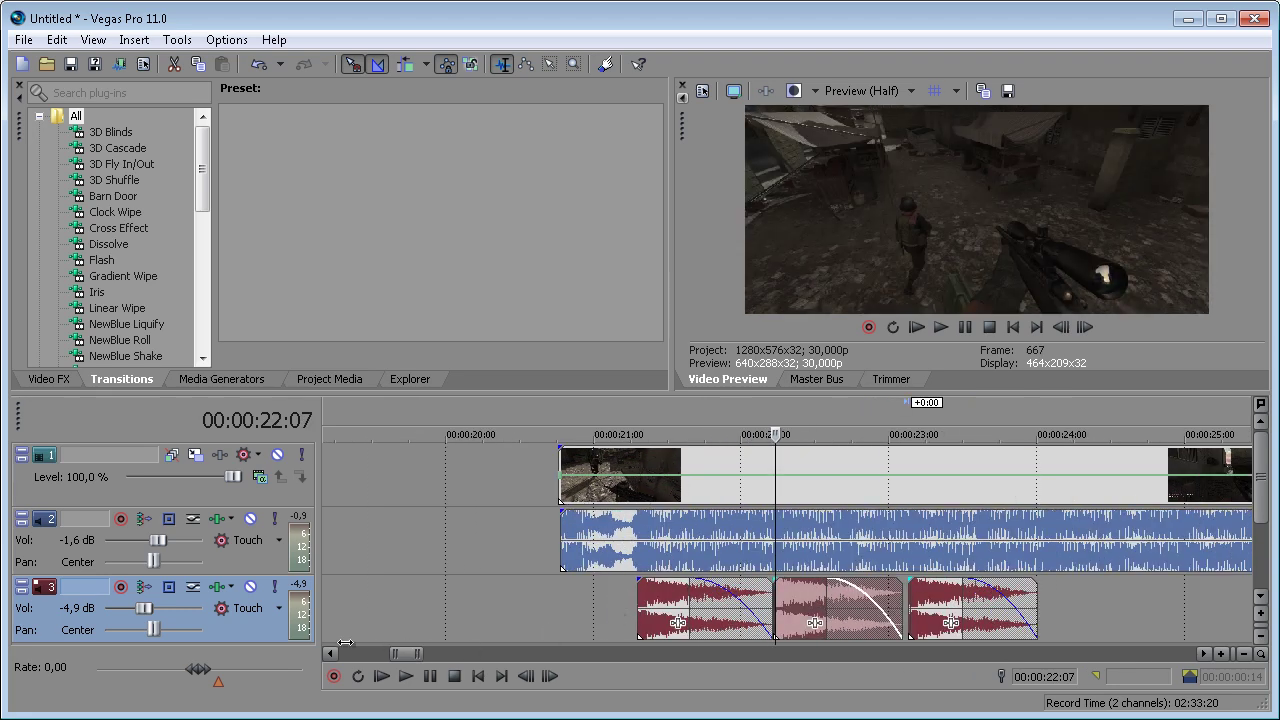
Step: Add ExpressFX Equalization to the sound-sample track's effects and set bass to -1,4 dB, mid to 2,2 dB and treble to 4,2 dB
{"action": "left_click", "coordinate": [216, 586]}
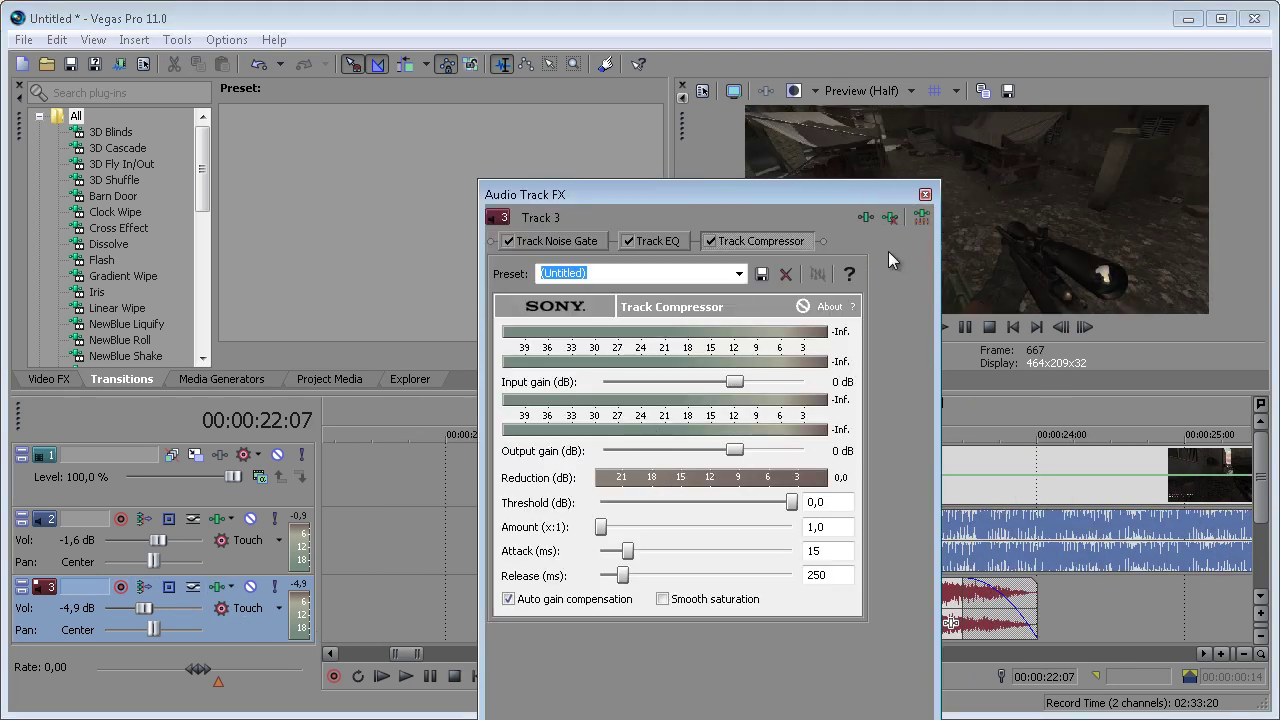
{"action": "left_click", "coordinate": [865, 217]}
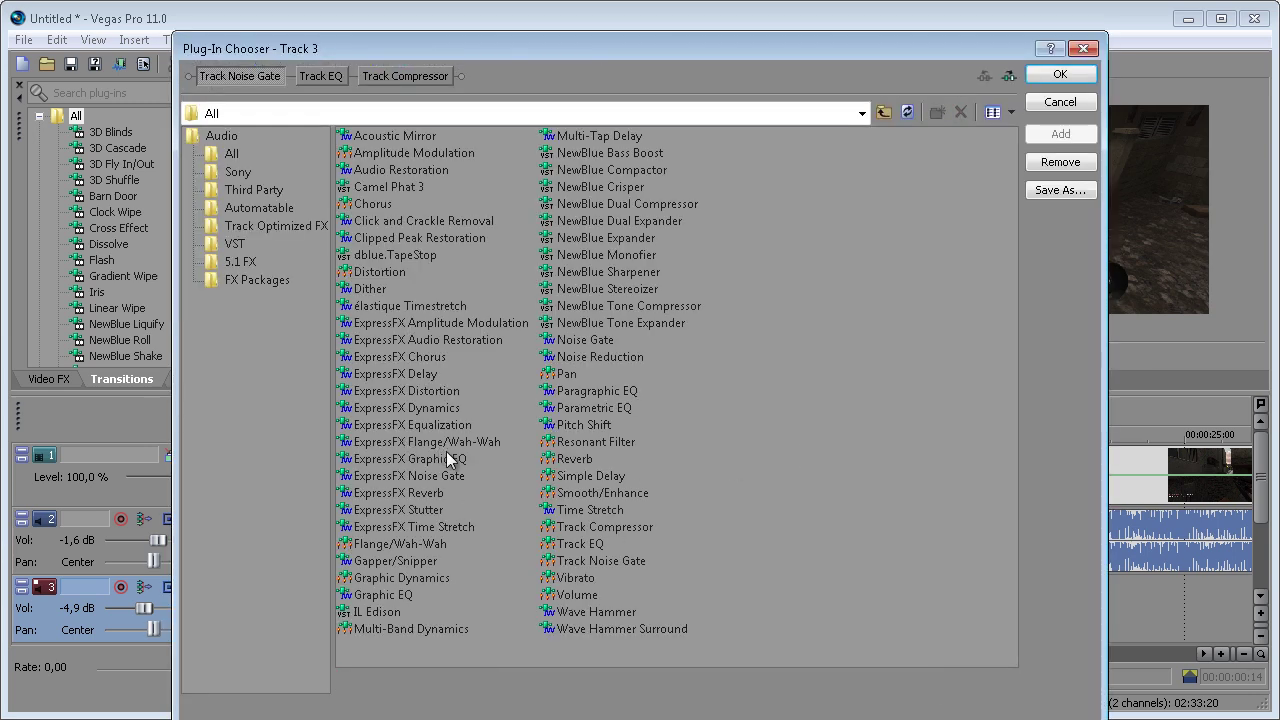
{"action": "left_click", "coordinate": [442, 426]}
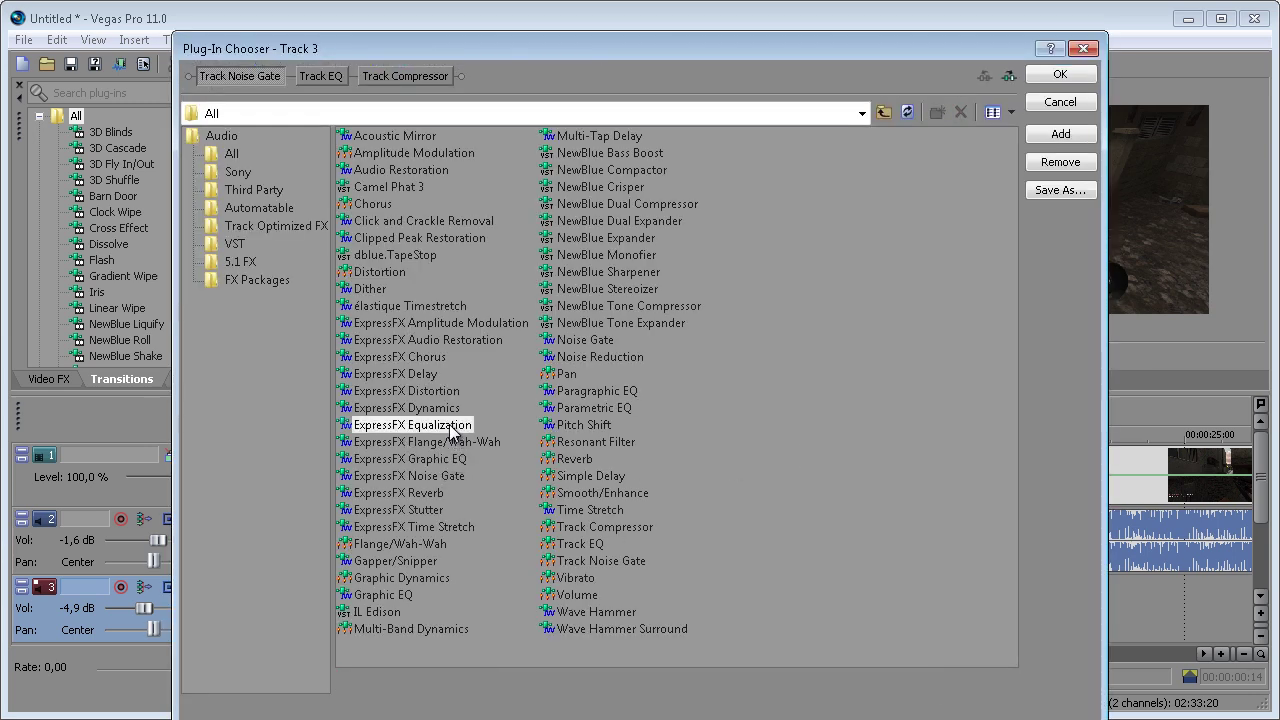
{"action": "double_click", "coordinate": [440, 426]}
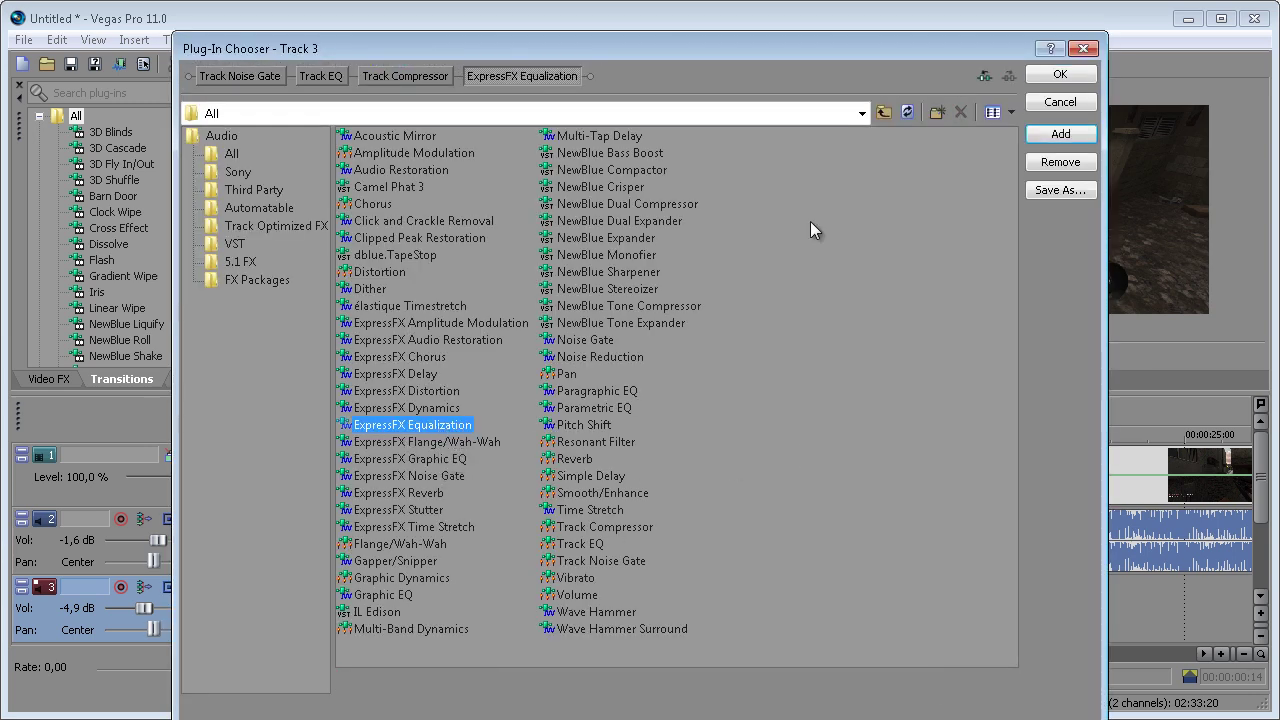
{"action": "left_click", "coordinate": [1060, 74]}
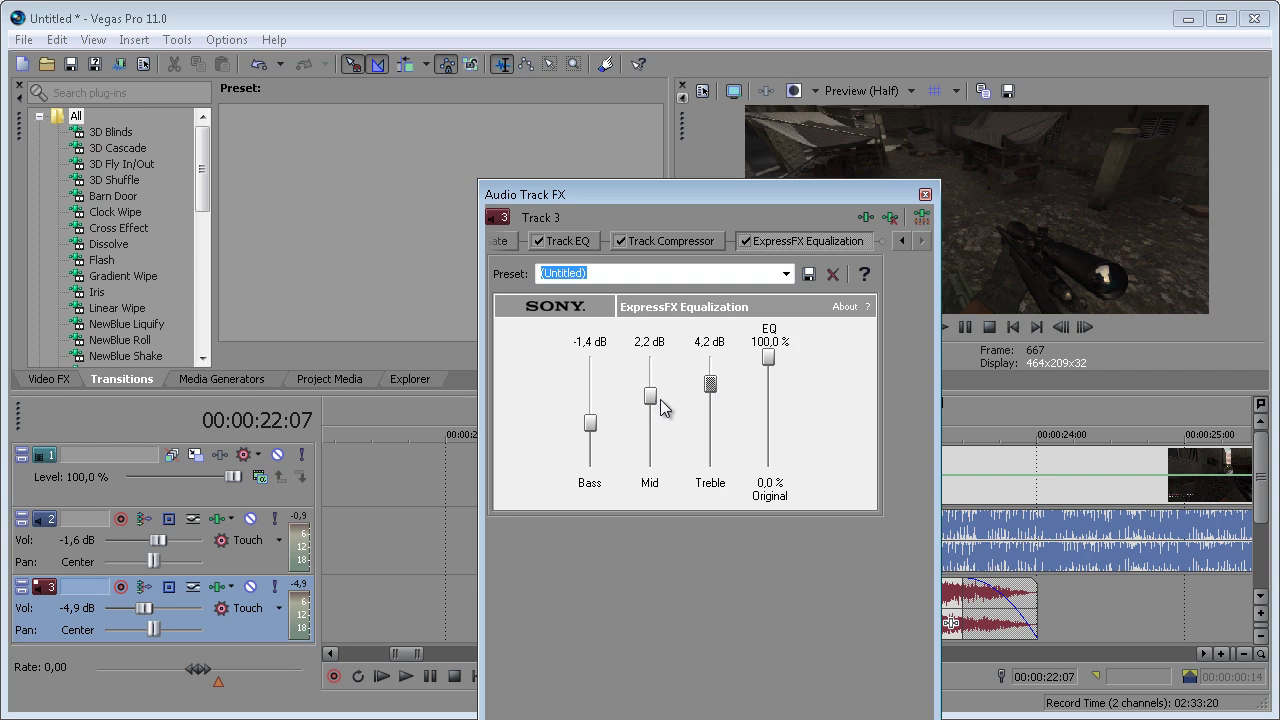
{"action": "left_click", "coordinate": [925, 194]}
Step: Play the music with the equalized sound samples from 00:00:20:24, at the start of the music
{"action": "left_click", "coordinate": [634, 546]}
{"action": "scroll", "coordinate": [700, 600], "scroll_direction": "up", "scroll_amount": 3}
{"action": "scroll", "coordinate": [709, 607], "scroll_direction": "up", "scroll_amount": 3}
{"action": "scroll", "coordinate": [763, 585], "scroll_direction": "down", "scroll_amount": 4}
{"action": "left_click", "coordinate": [716, 560]}
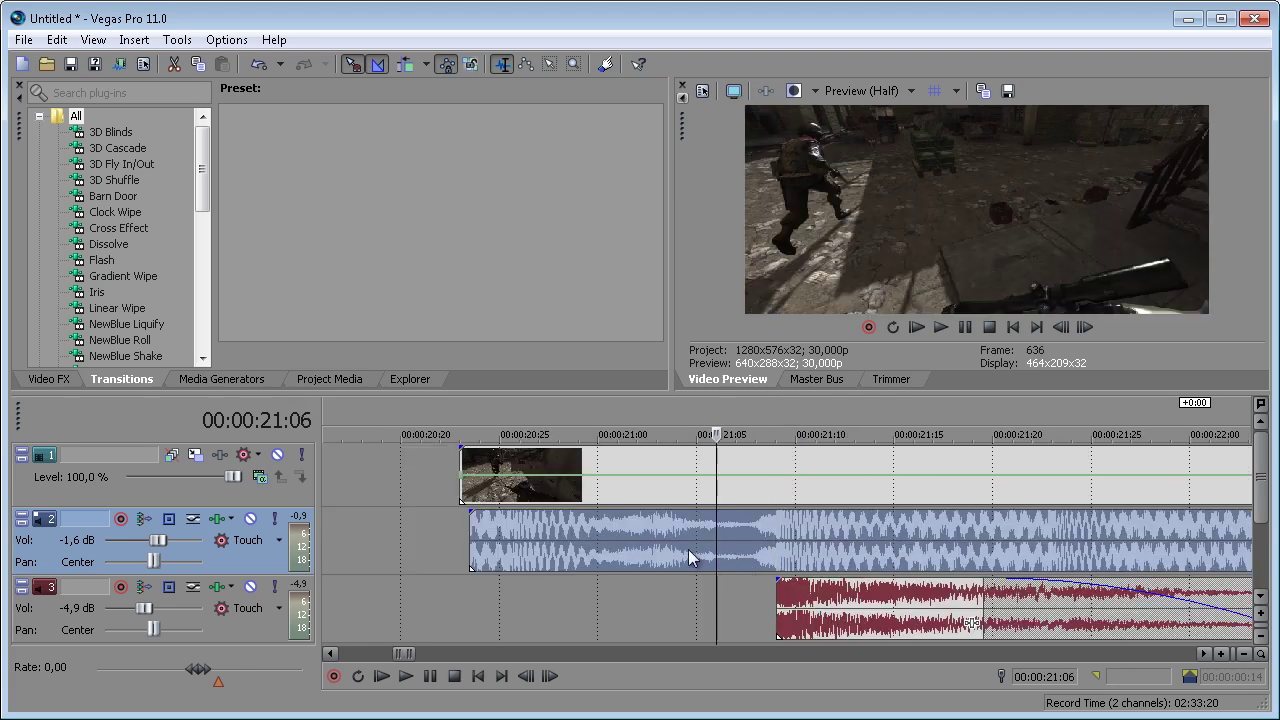
{"action": "left_click", "coordinate": [481, 556]}
{"action": "key", "text": "space"}
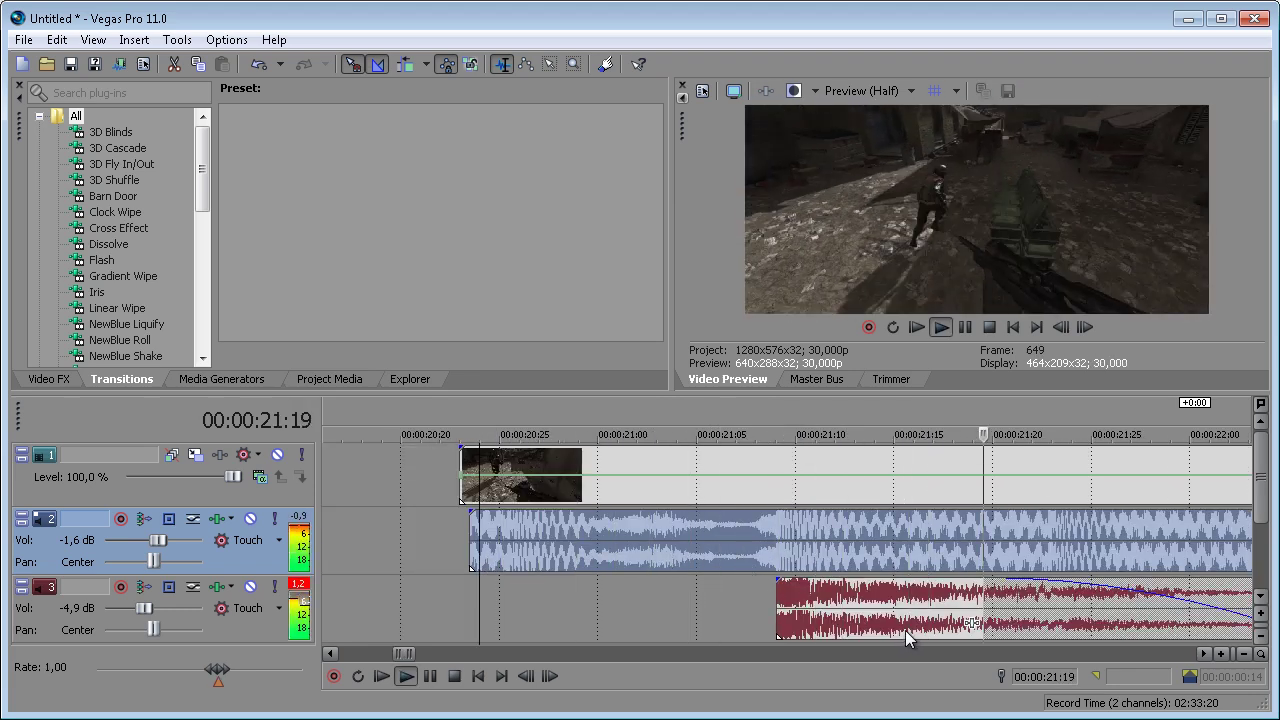
{"action": "key", "text": "space"}
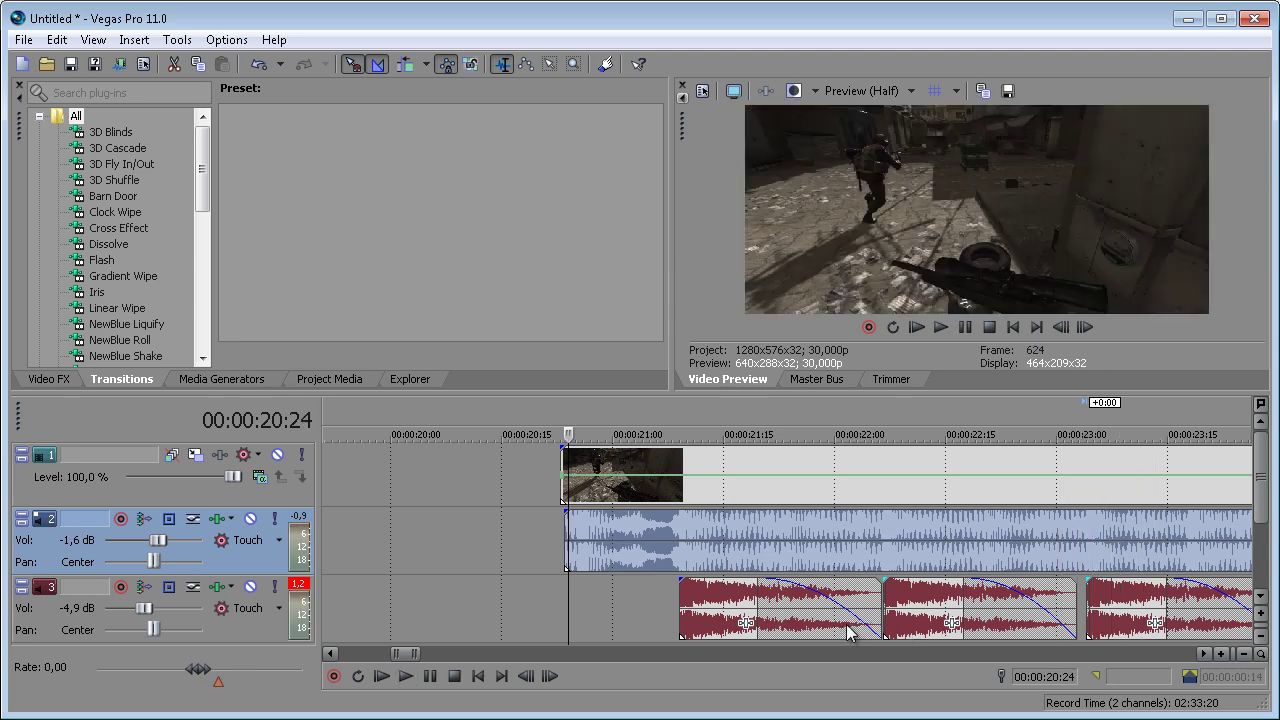
Step: Lower the sound-sample track's volume to -7,2 dB and play the samples with the music from 00:00:21:08
{"action": "left_click", "coordinate": [670, 560]}
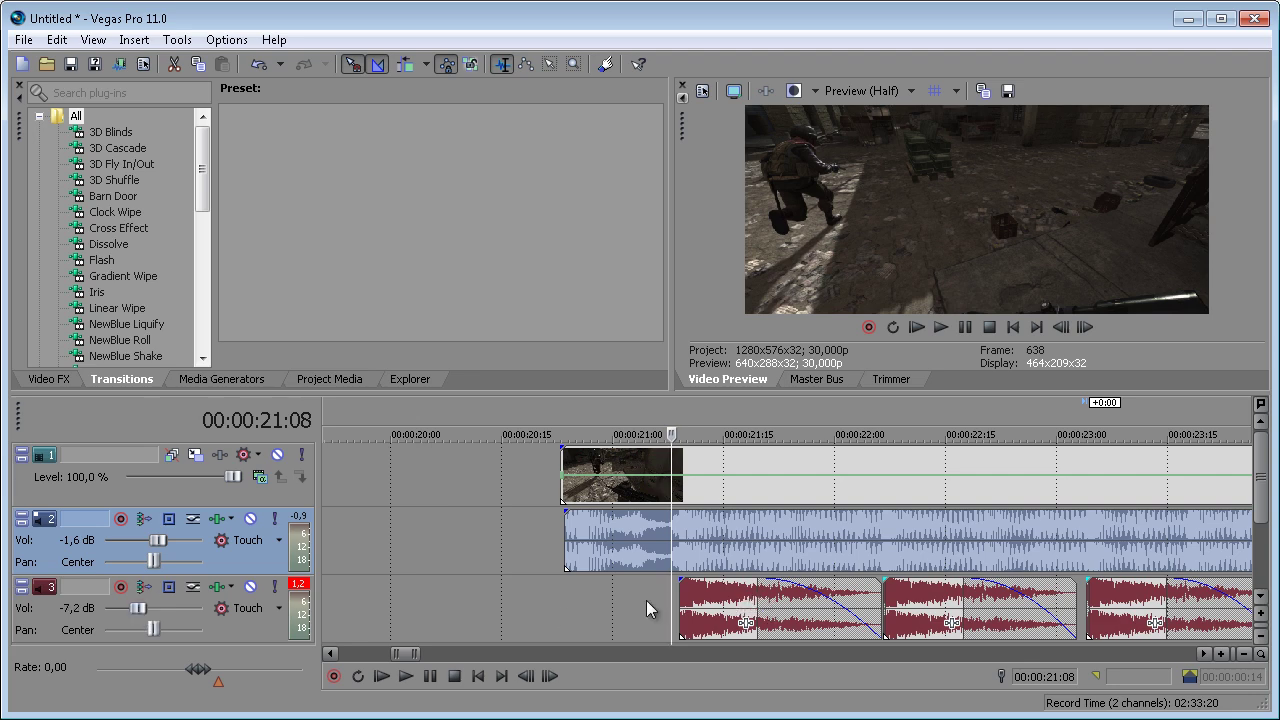
{"action": "key", "text": "space"}
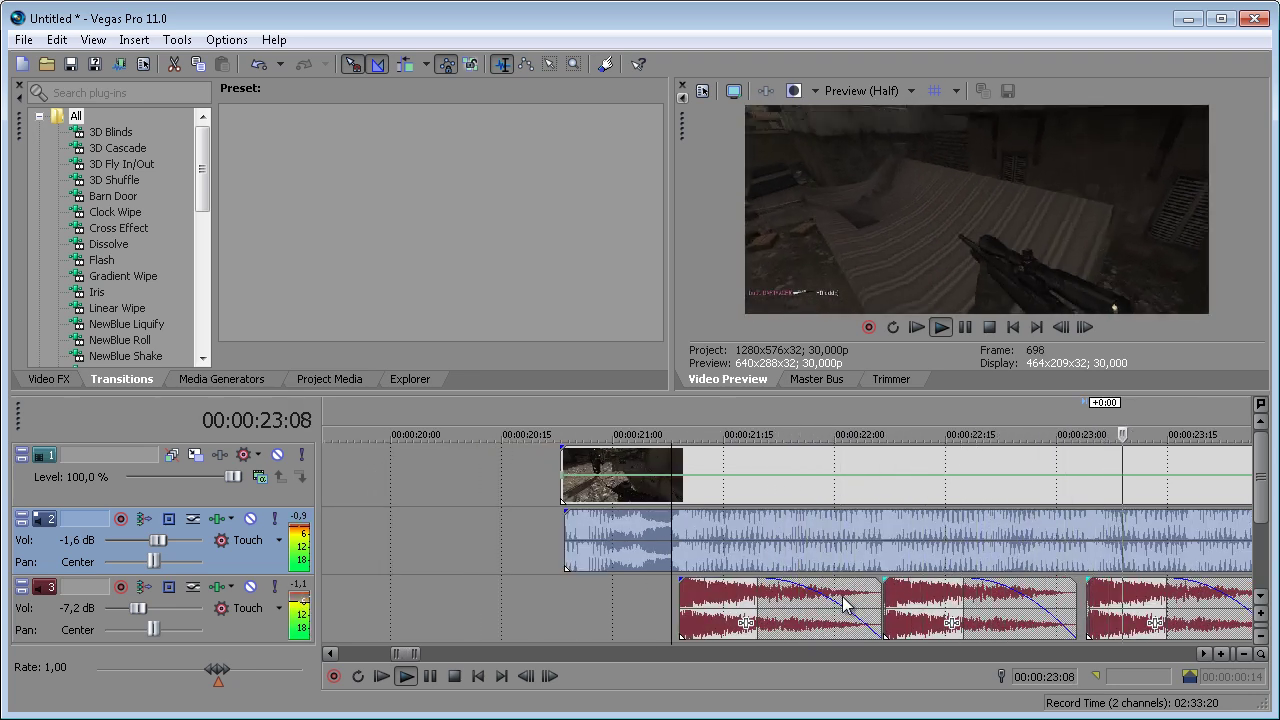
{"action": "key", "text": "space"}
Step: Trim one frame off the end of the first sound sample
{"action": "left_click", "coordinate": [709, 485]}
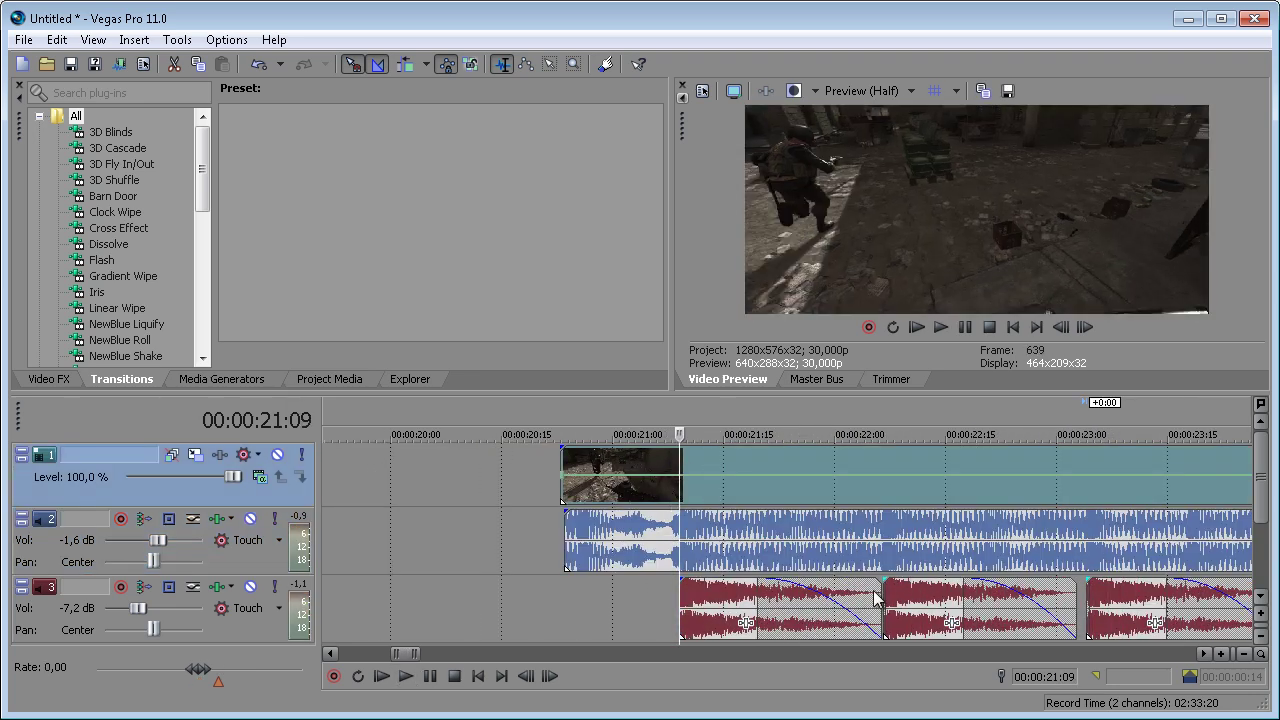
{"action": "left_click_drag", "start_coordinate": [876, 594], "coordinate": [869, 594]}
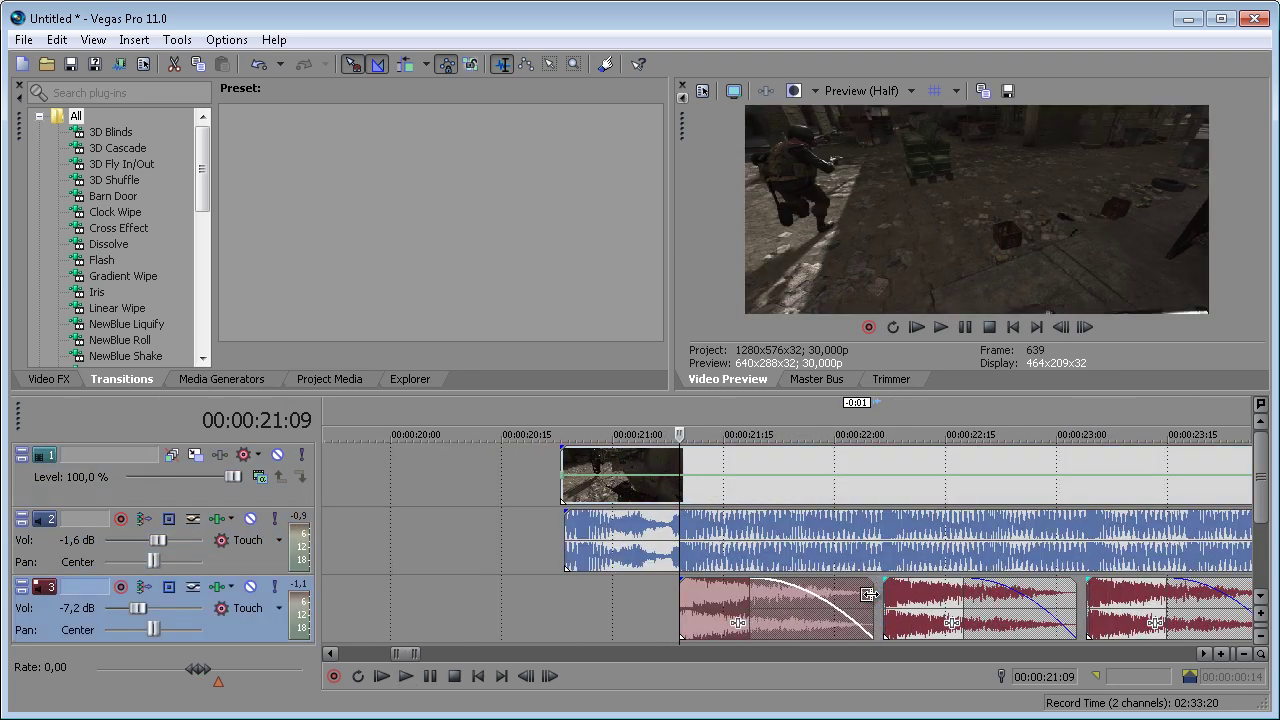
{"action": "left_click", "coordinate": [683, 460]}
Step: Trim the beginning of the gameplay clip and reposition the shortened clip so it starts at 00:00:20:23
{"action": "scroll", "coordinate": [786, 530], "scroll_direction": "down", "scroll_amount": 8}
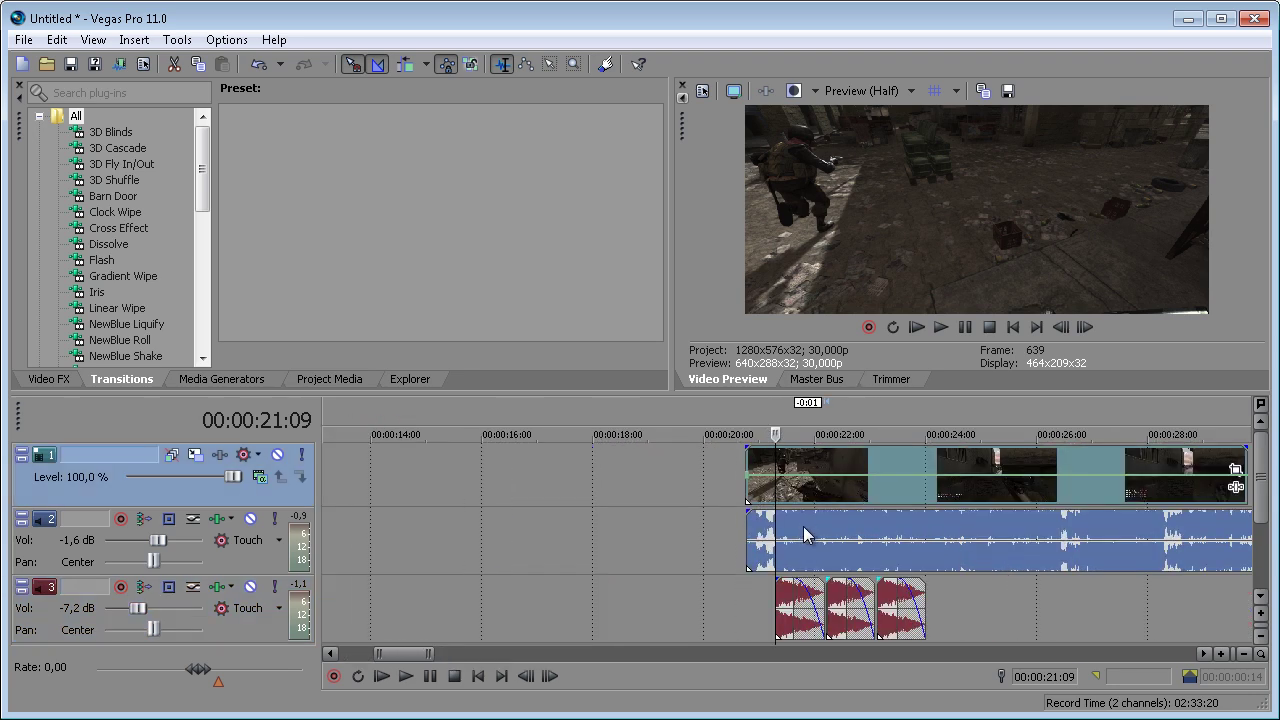
{"action": "scroll", "coordinate": [803, 526], "scroll_direction": "up", "scroll_amount": 8}
{"action": "scroll", "coordinate": [797, 535], "scroll_direction": "down", "scroll_amount": 4}
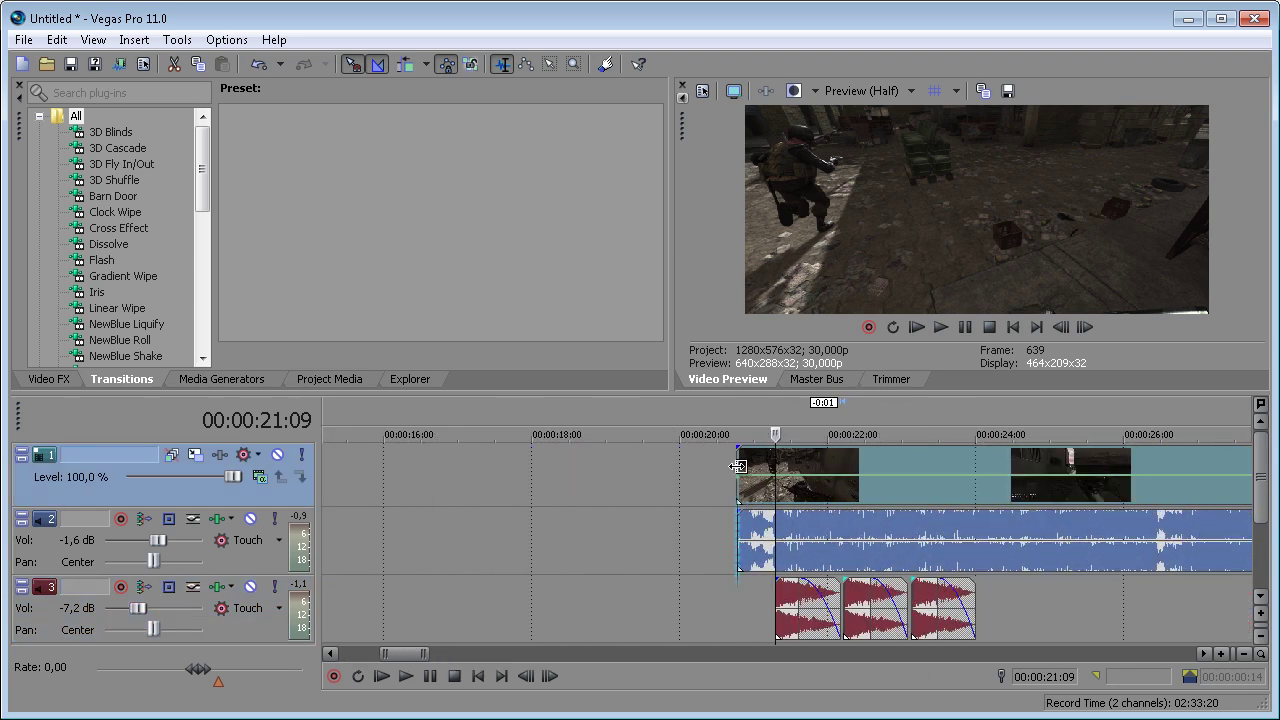
{"action": "mouse_move", "coordinate": [737, 466]}
{"action": "left_mouse_down"}
{"action": "mouse_move", "coordinate": [990, 455]}
{"action": "mouse_move", "coordinate": [740, 470]}
{"action": "left_mouse_up"}
{"action": "scroll", "coordinate": [748, 461], "scroll_direction": "up", "scroll_amount": 8}
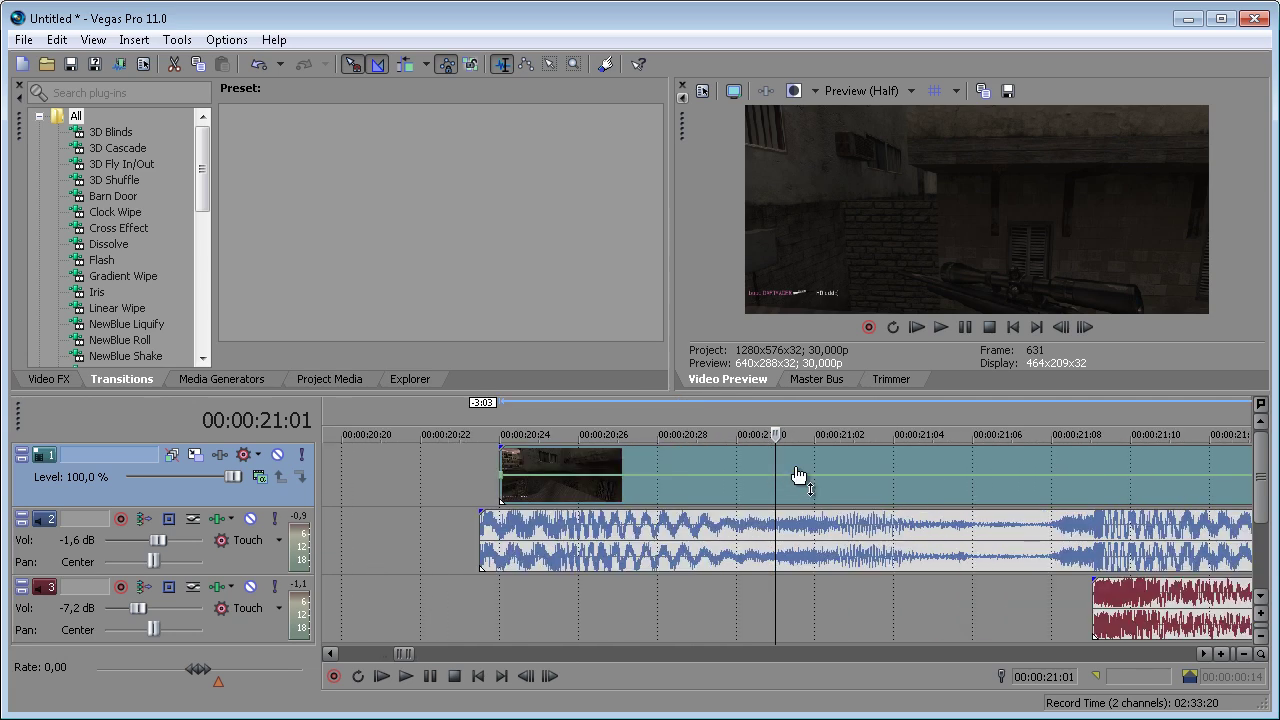
{"action": "left_click_drag", "start_coordinate": [575, 465], "coordinate": [531, 464]}
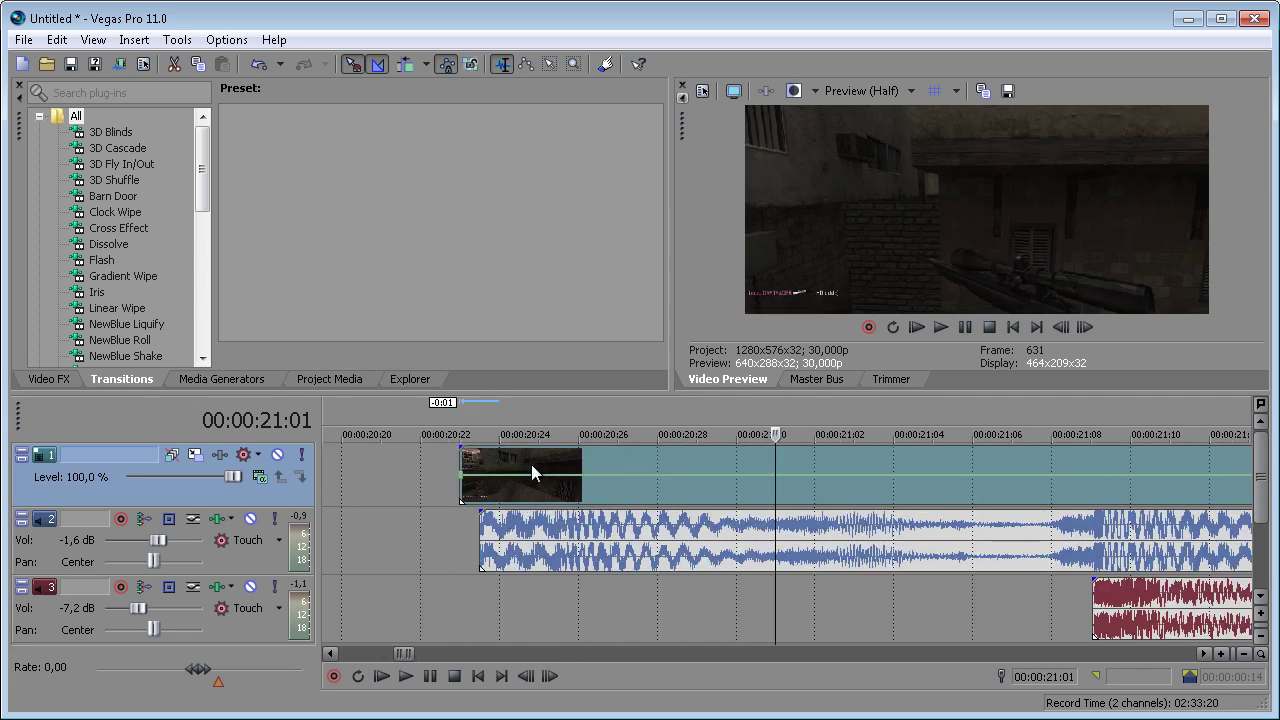
Step: Compare the starts of the gameplay clip and the music, and play both from 00:00:20:23
{"action": "left_click", "coordinate": [451, 467]}
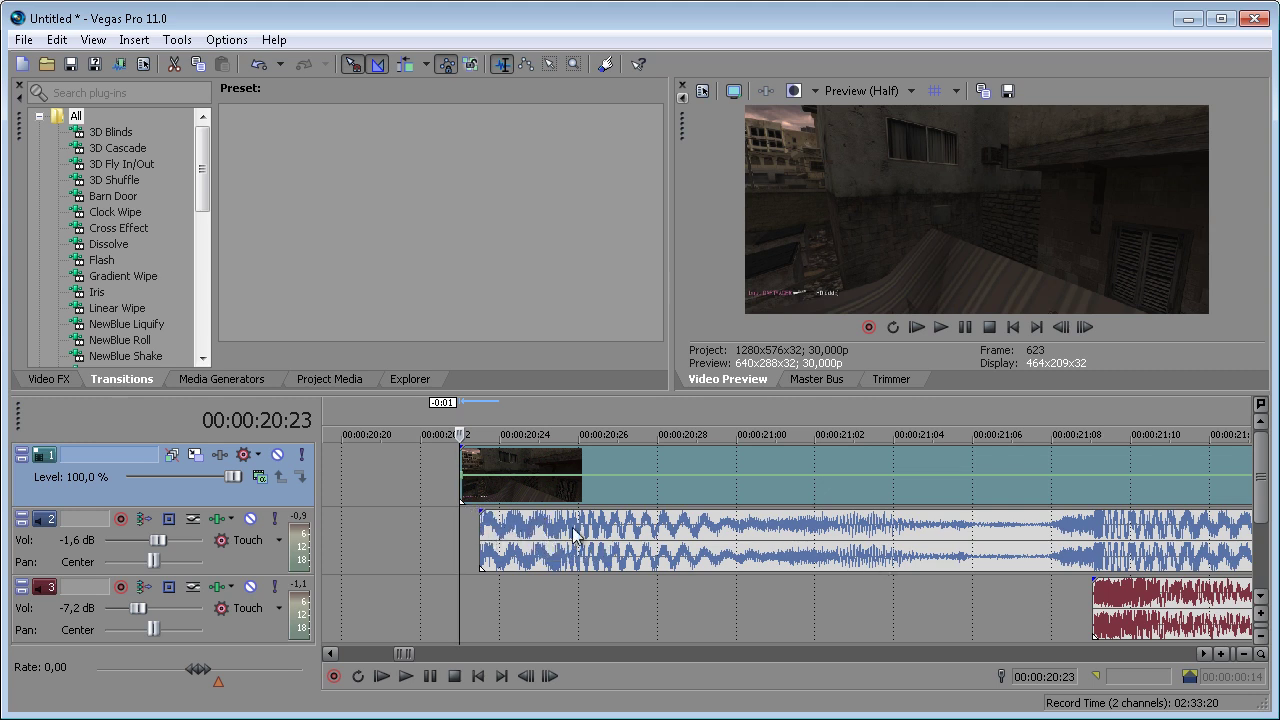
{"action": "left_click", "coordinate": [487, 543]}
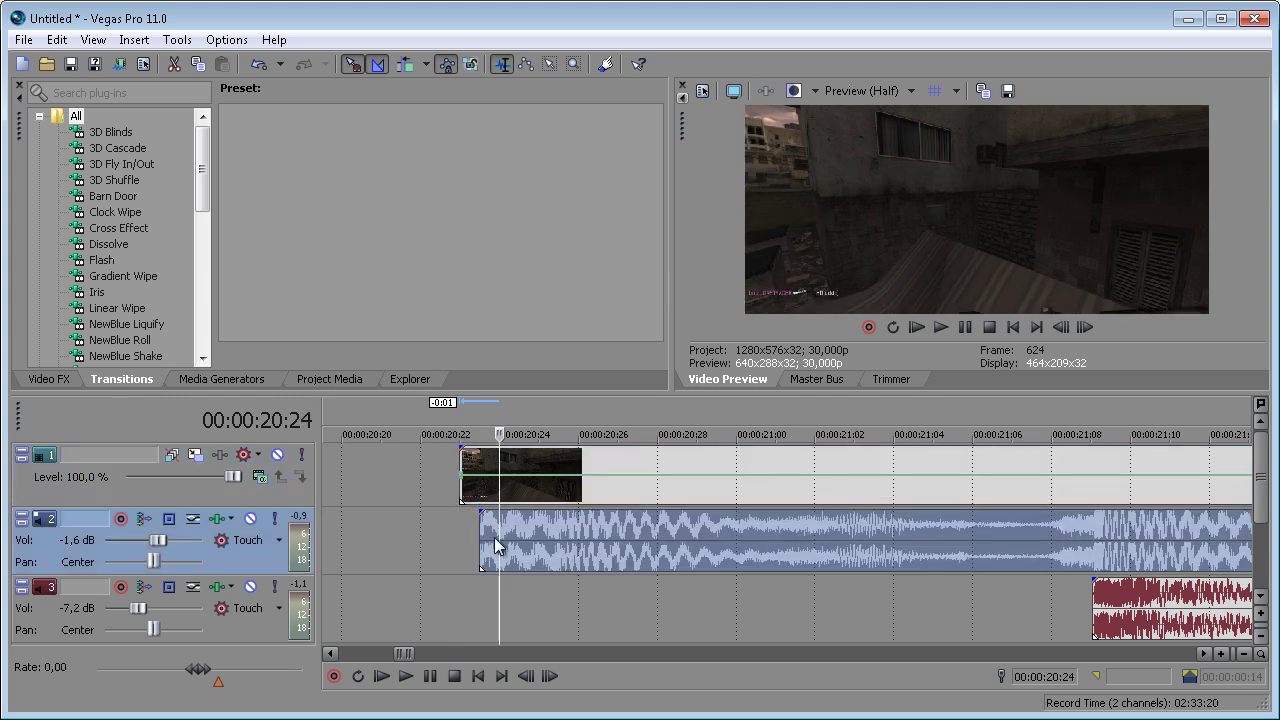
{"action": "left_click", "coordinate": [457, 539]}
{"action": "key", "text": "space"}
{"action": "key", "text": "space"}
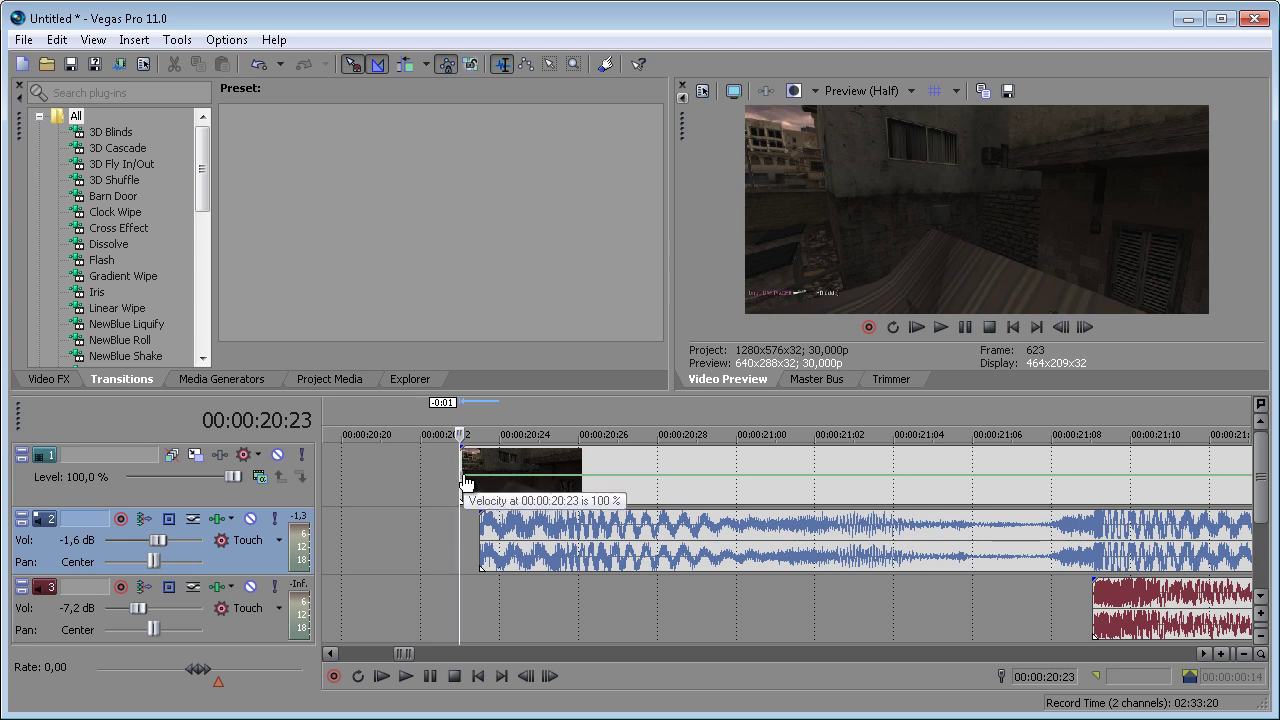
Step: Raise the clip's starting velocity to the maximum, and add a velocity point at 00:00:20:29 lowered to about 10 %
{"action": "left_click_drag", "start_coordinate": [465, 482], "coordinate": [468, 395]}
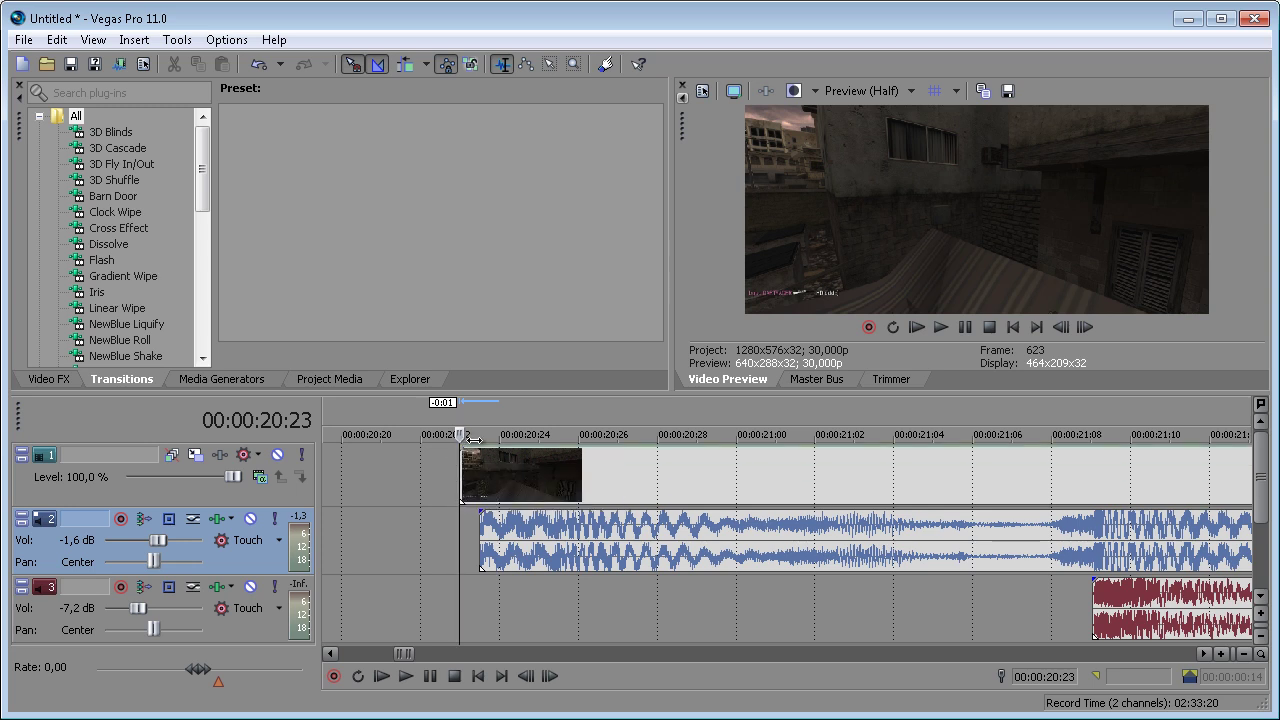
{"action": "double_click", "coordinate": [705, 456]}
{"action": "left_click_drag", "start_coordinate": [703, 466], "coordinate": [713, 494]}
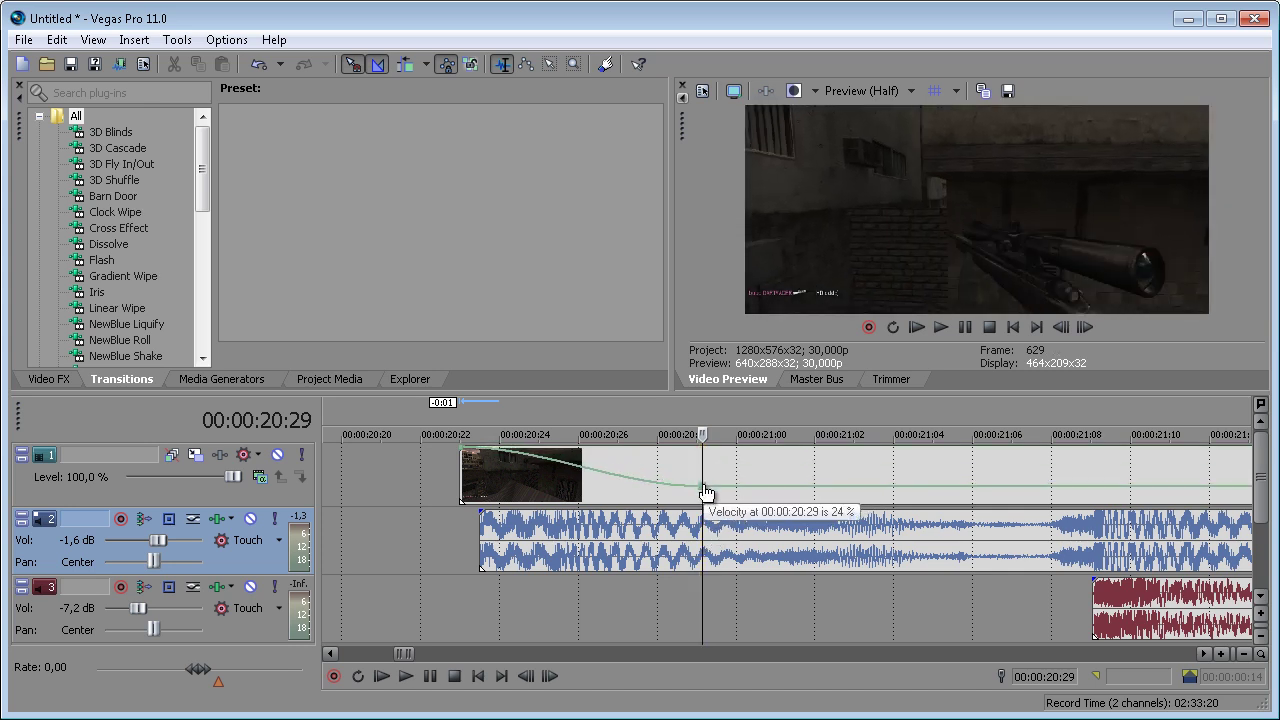
{"action": "left_click_drag", "start_coordinate": [705, 488], "coordinate": [706, 497]}
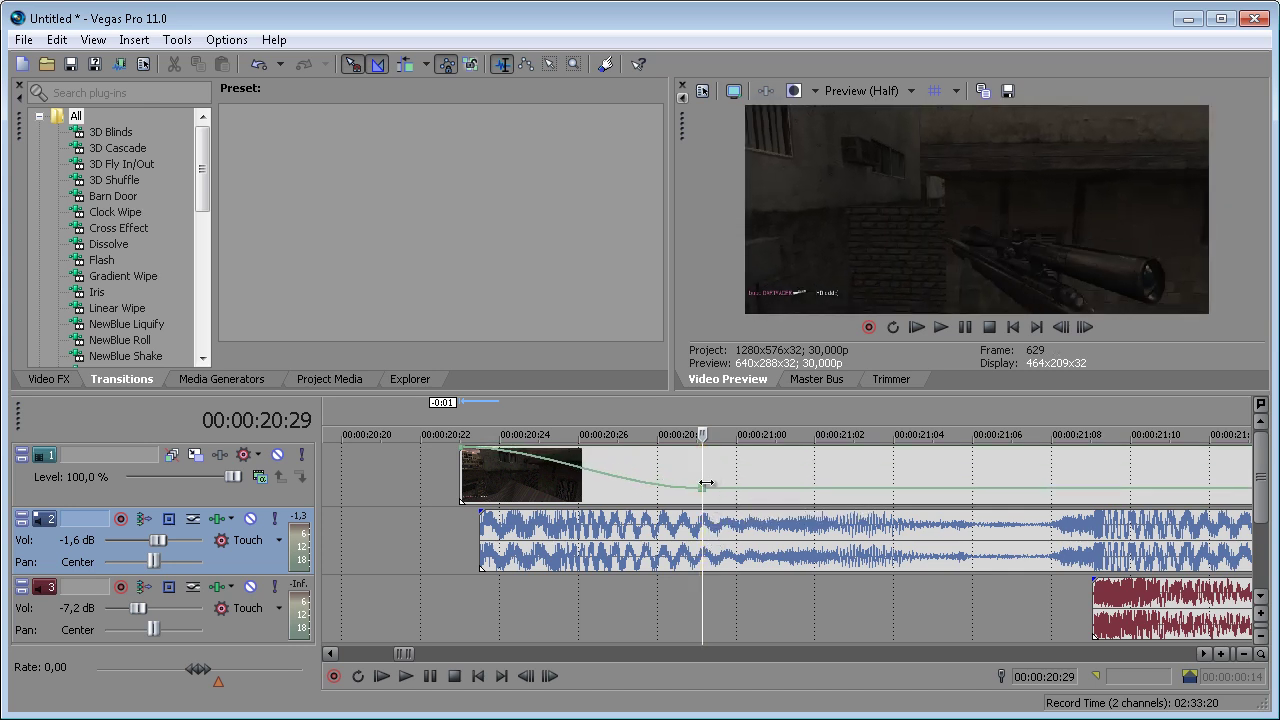
Step: Change the velocity curve between the clip's start and the low point to Slow Fade
{"action": "mouse_move", "coordinate": [704, 489]}
{"action": "right_click", "coordinate": [596, 472]}
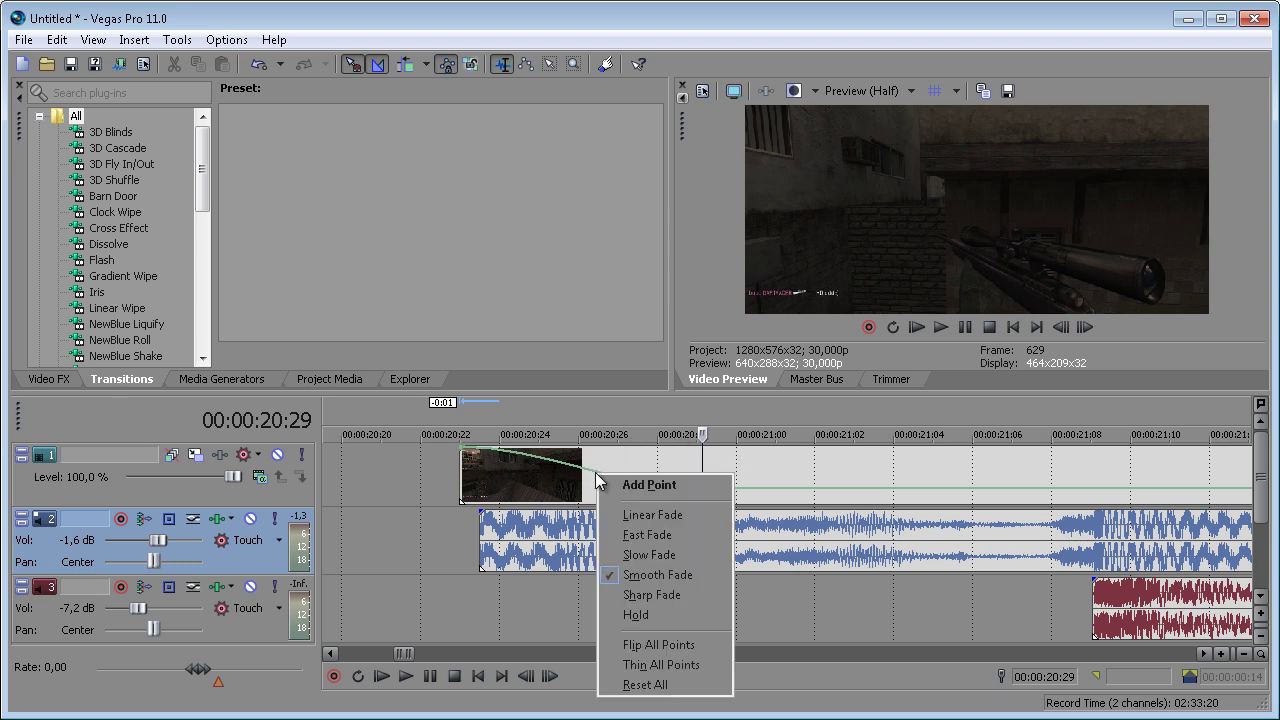
{"action": "left_click", "coordinate": [645, 555]}
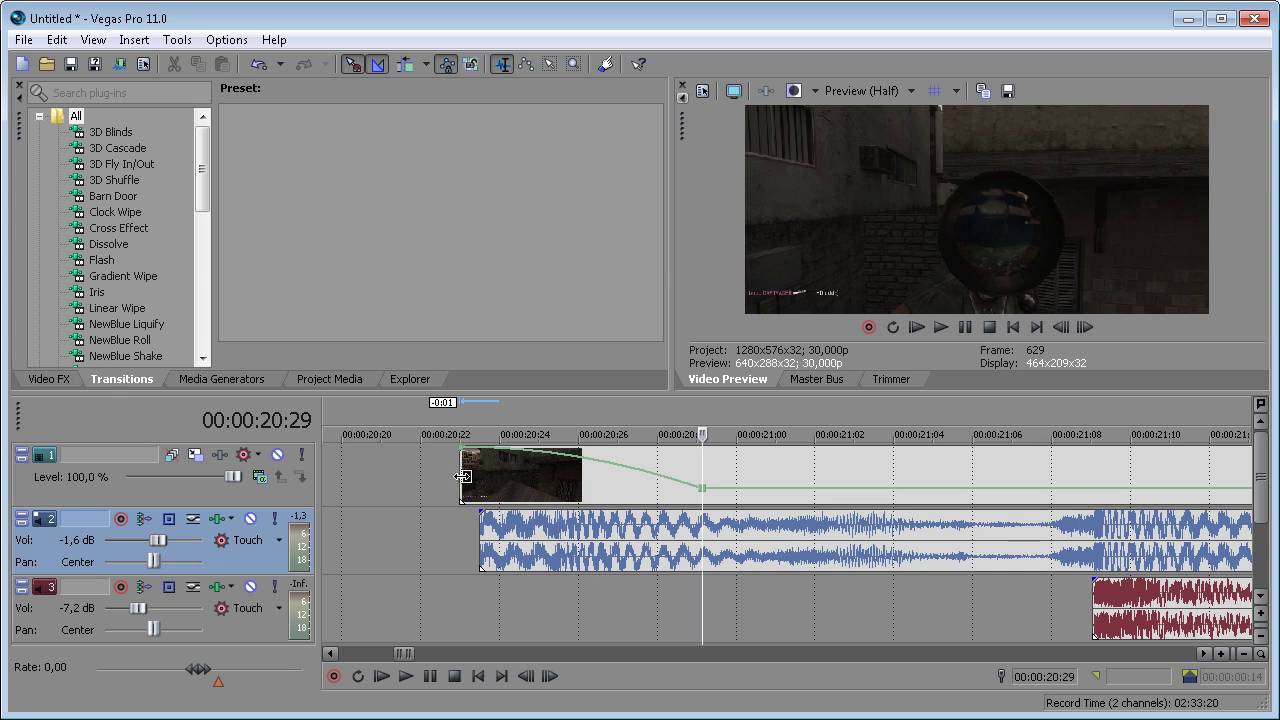
Step: Examine the slowdown by stepping frame by frame past the low velocity point and playing the clip from its start
{"action": "left_click", "coordinate": [576, 476]}
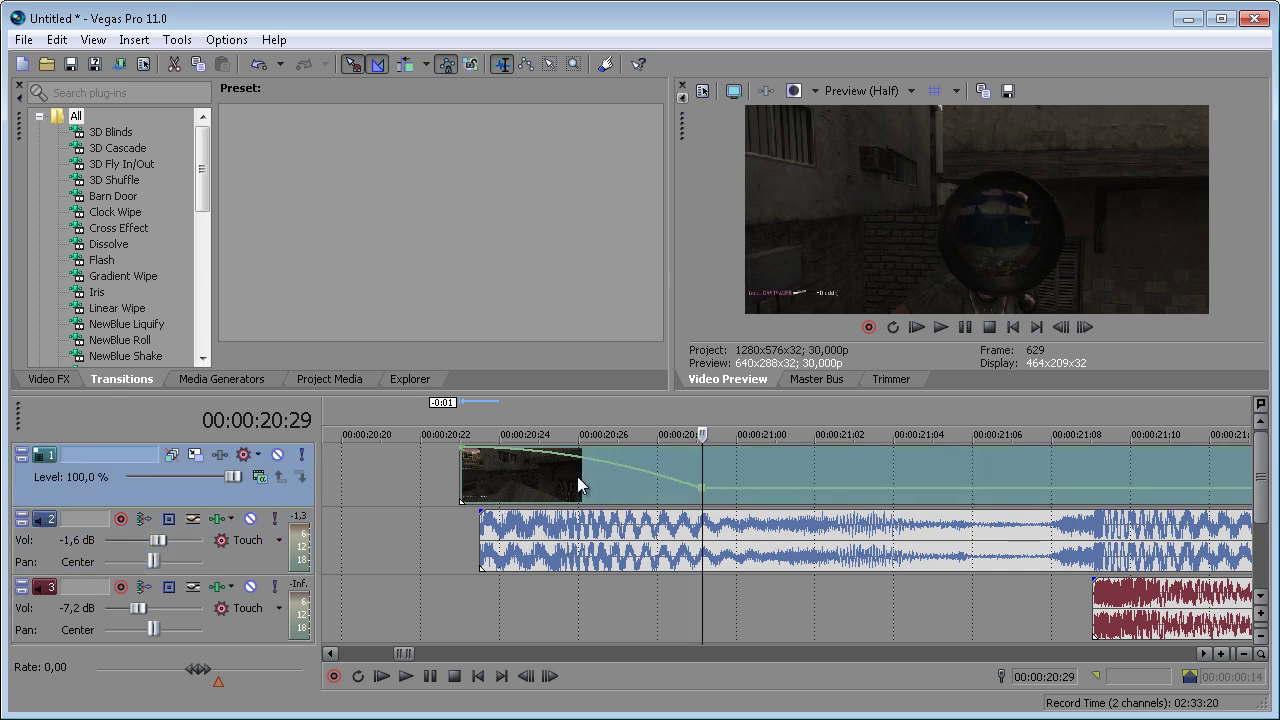
{"action": "key", "text": "Left"}
{"action": "key", "text": "Right"}
{"action": "key", "text": "Right"}
{"action": "key", "text": "Right"}
{"action": "key", "text": "Right"}
{"action": "key", "text": "Right"}
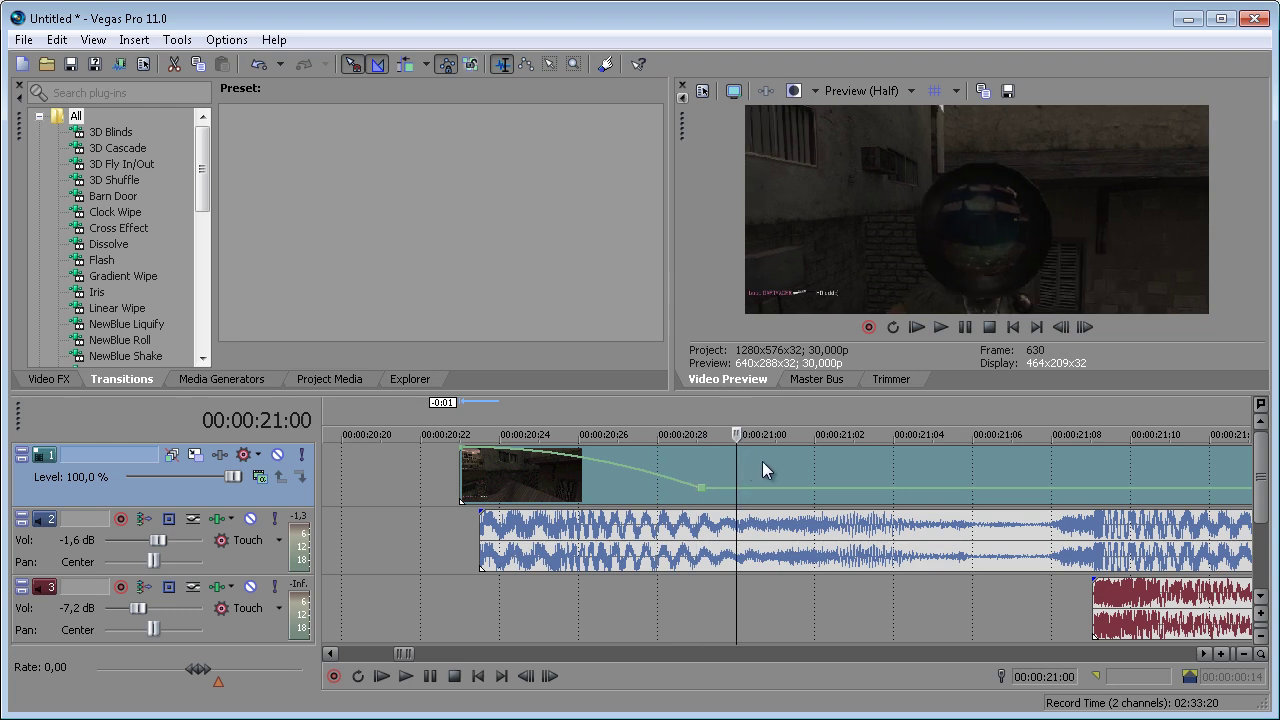
{"action": "left_click", "coordinate": [460, 490]}
{"action": "key", "text": "space"}
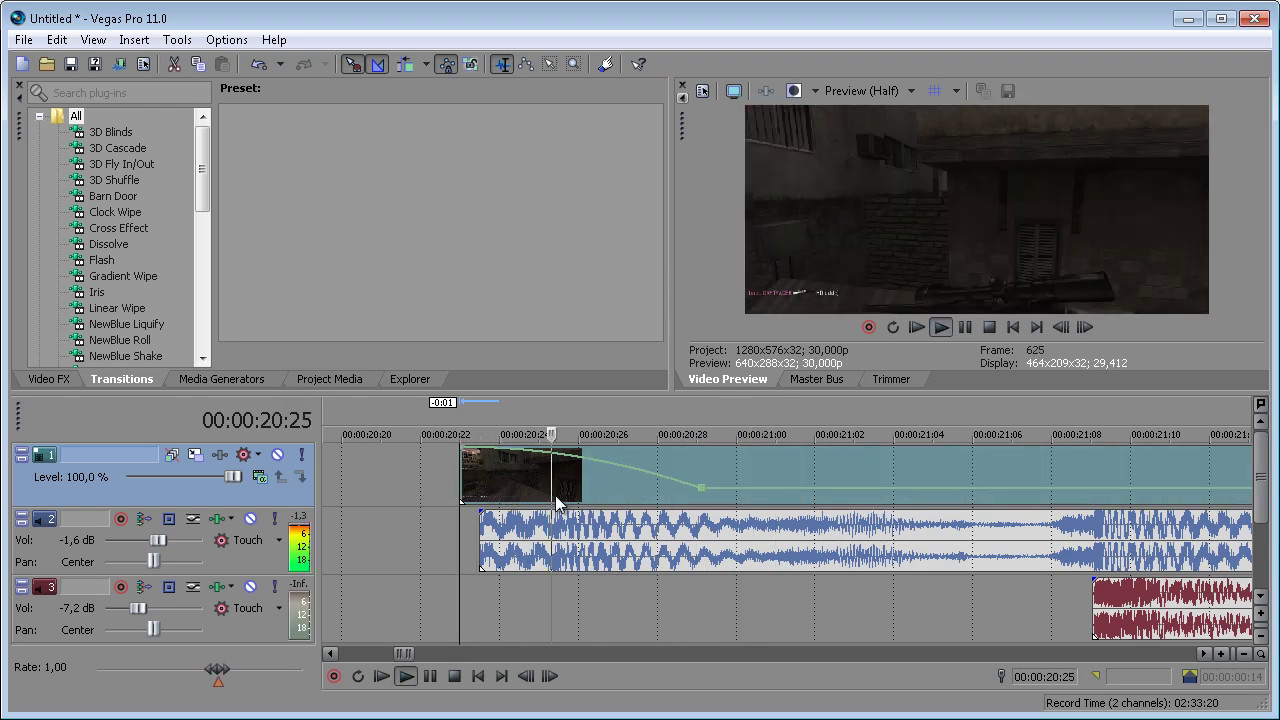
{"action": "key", "text": "space"}
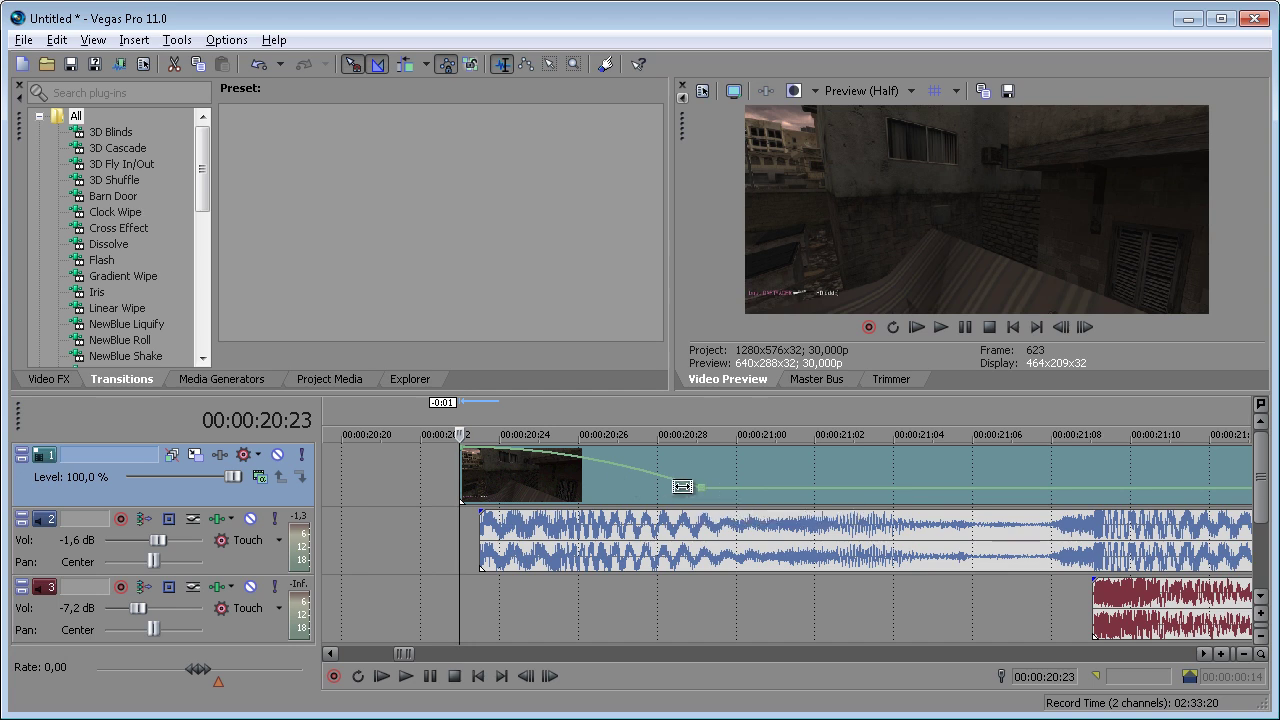
Step: Move the gameplay clip to start at 00:00:20:24 and shift its low velocity point earlier to about 00:00:20:28
{"action": "left_click_drag", "start_coordinate": [553, 488], "coordinate": [592, 488]}
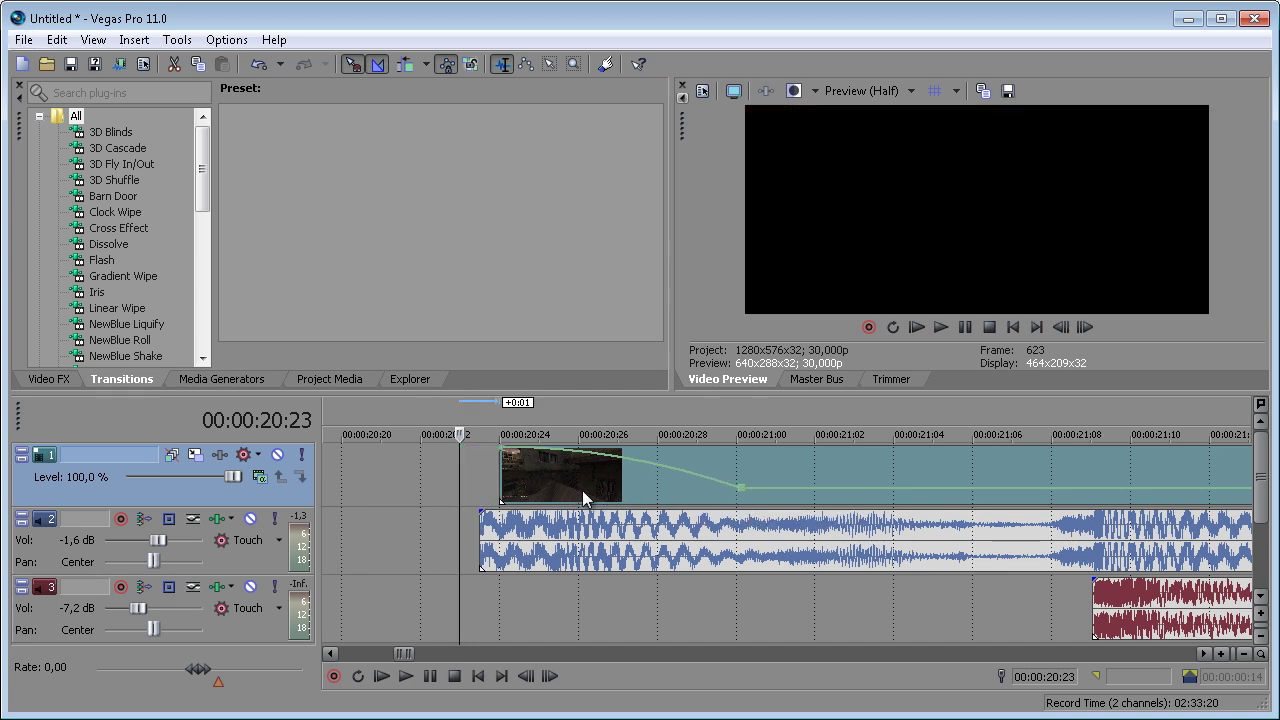
{"action": "left_click_drag", "start_coordinate": [744, 497], "coordinate": [662, 491]}
Step: Play the clip's opening slowdown repeatedly, including from 00:00:20:22, just before the clip starts
{"action": "left_click", "coordinate": [500, 477]}
{"action": "key", "text": "space"}
{"action": "key", "text": "space"}
{"action": "key", "text": "space"}
{"action": "key", "text": "space"}
{"action": "key", "text": "space"}
{"action": "key", "text": "space"}
{"action": "left_click", "coordinate": [436, 495]}
{"action": "key", "text": "space"}
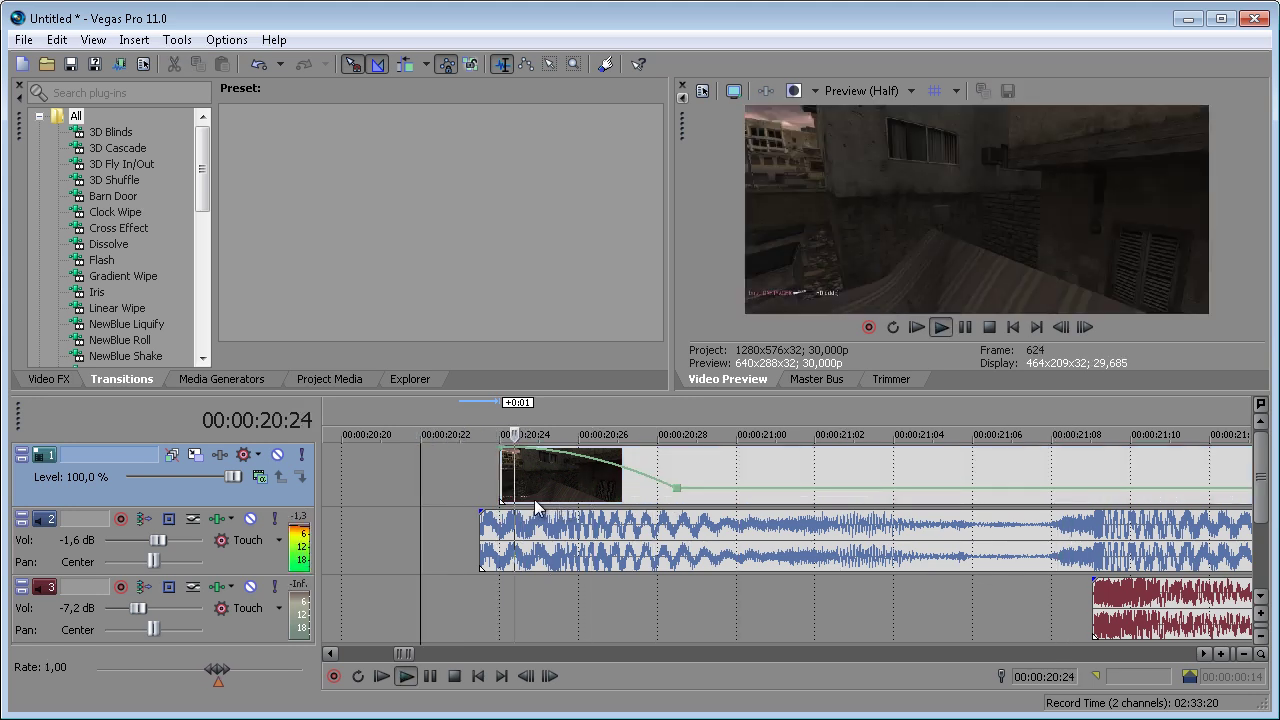
{"action": "key", "text": "space"}
Step: Nudge the low velocity point slightly later in the clip and replay the slowdown from 00:00:20:22
{"action": "mouse_move", "coordinate": [684, 500]}
{"action": "left_mouse_down"}
{"action": "mouse_move", "coordinate": [672, 498]}
{"action": "mouse_move", "coordinate": [705, 510]}
{"action": "left_mouse_up"}
{"action": "key", "text": "space"}
{"action": "key", "text": "space"}
{"action": "key", "text": "space"}
{"action": "key", "text": "space"}
{"action": "key", "text": "space"}
{"action": "key", "text": "space"}
{"action": "key", "text": "space"}
{"action": "key", "text": "space"}
Step: Add a velocity point to the clip on the first beat at 00:00:21:09 and raise it to about 100 %
{"action": "left_click", "coordinate": [856, 473]}
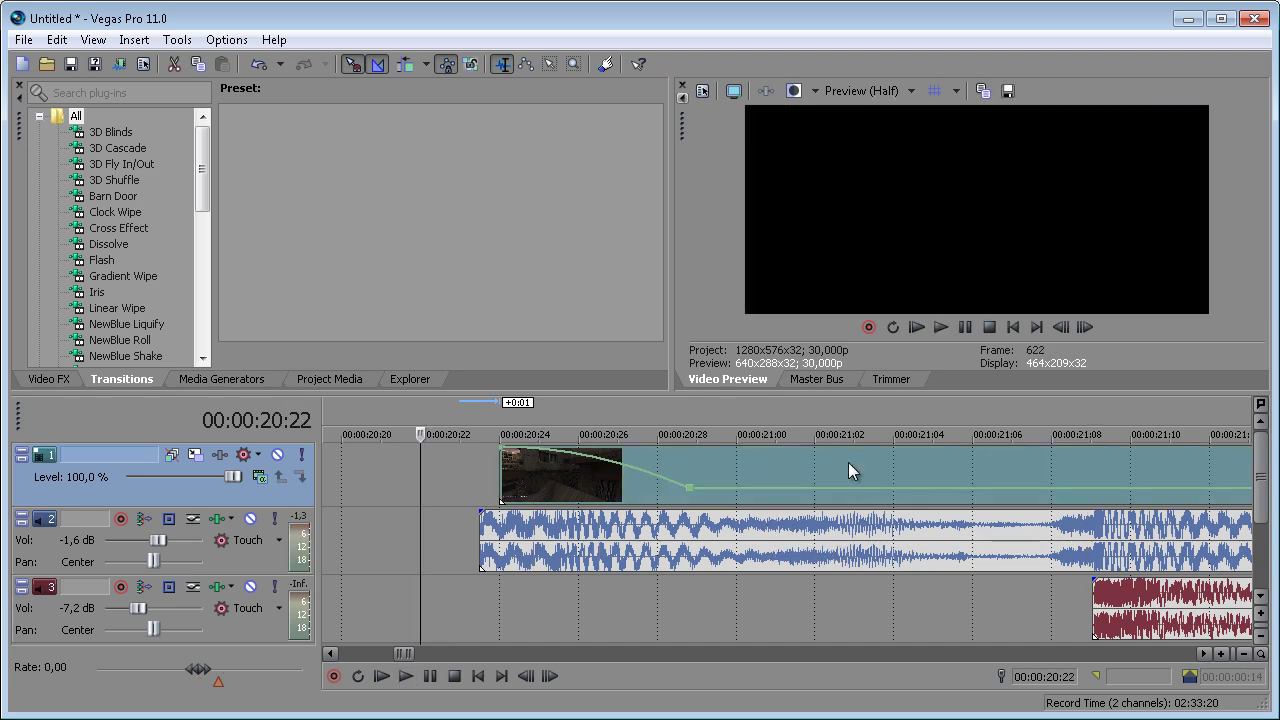
{"action": "left_click", "coordinate": [933, 472]}
{"action": "scroll", "coordinate": [1054, 473], "scroll_direction": "down", "scroll_amount": 2}
{"action": "left_click", "coordinate": [854, 484]}
{"action": "scroll", "coordinate": [871, 508], "scroll_direction": "up", "scroll_amount": 4}
{"action": "scroll", "coordinate": [788, 490], "scroll_direction": "up", "scroll_amount": 4}
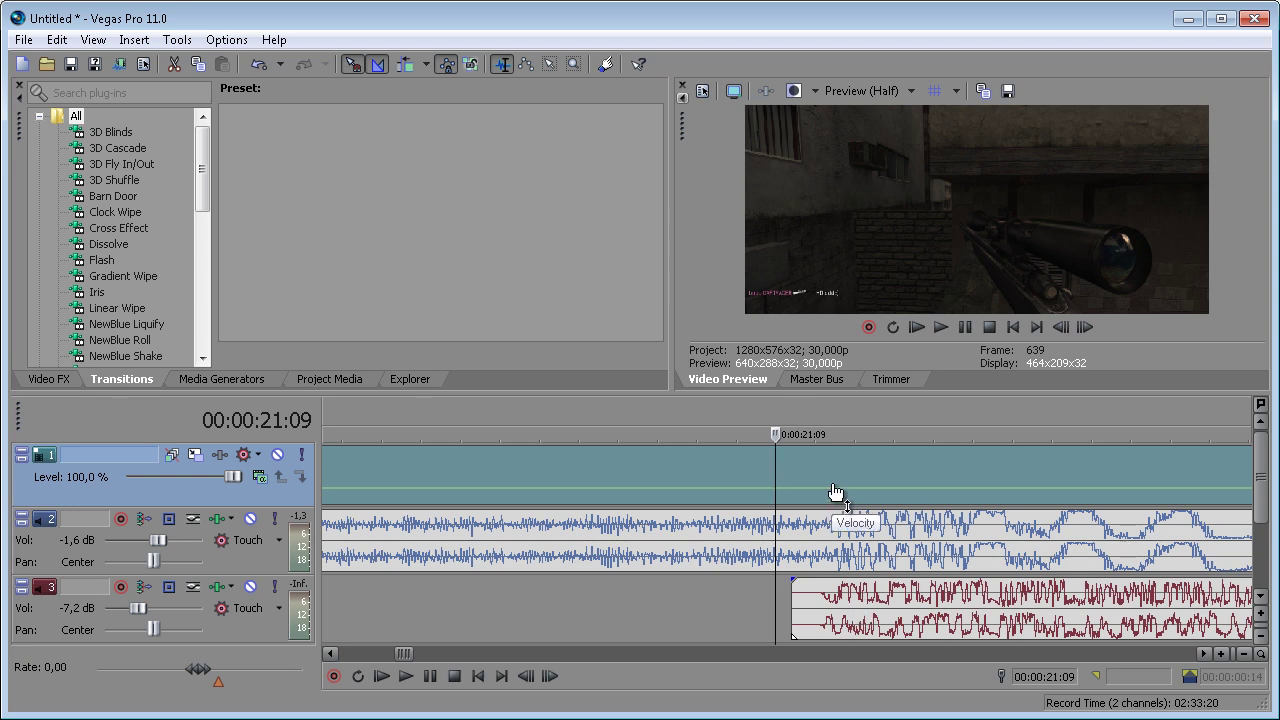
{"action": "left_click", "coordinate": [834, 490]}
{"action": "mouse_move", "coordinate": [837, 497]}
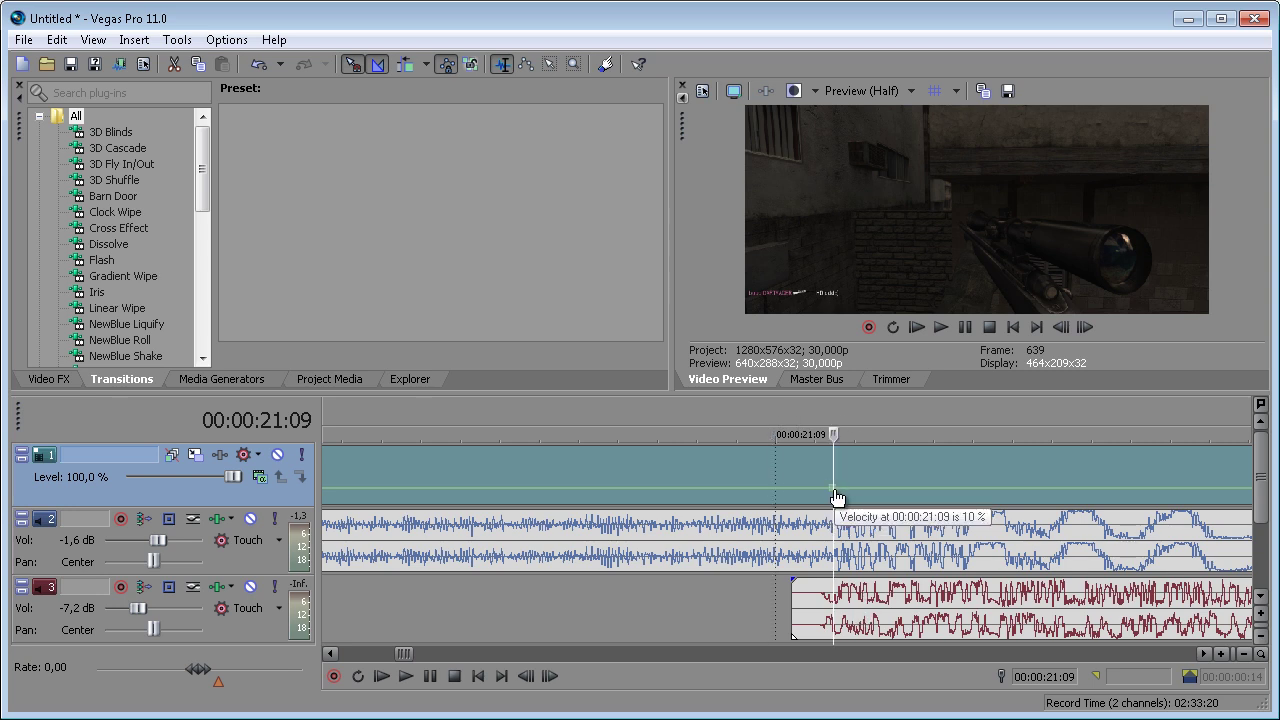
{"action": "left_click_drag", "start_coordinate": [836, 491], "coordinate": [836, 477]}
Step: Split the gameplay clip exactly at the velocity point on the first beat
{"action": "scroll", "coordinate": [857, 480], "scroll_direction": "up", "scroll_amount": 3}
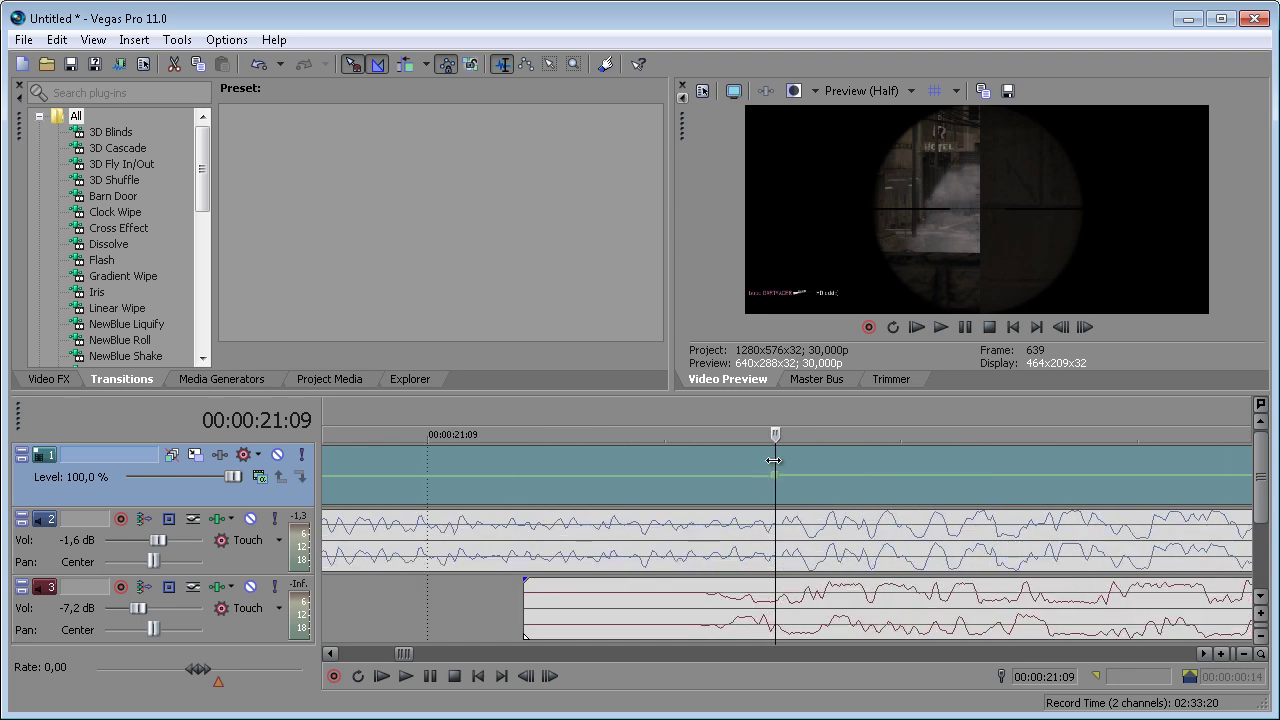
{"action": "key", "text": "s"}
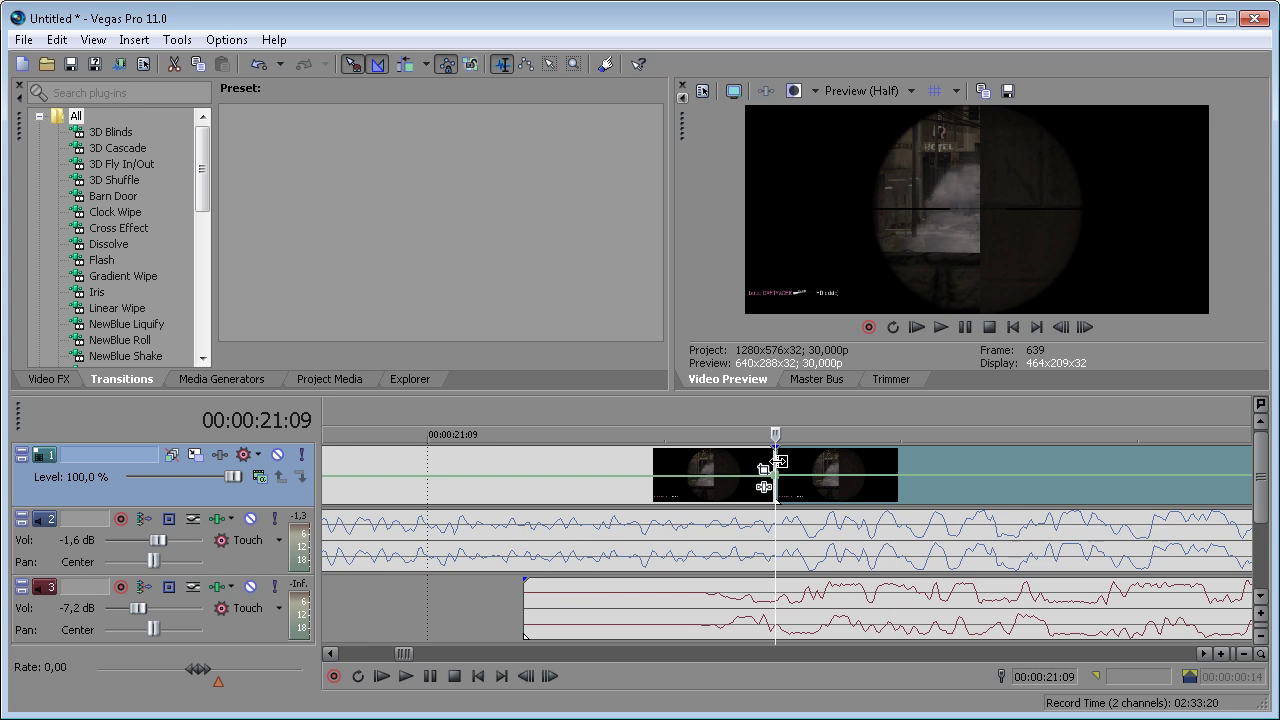
Step: Trim the start of the gameplay part after the split, then shift it back to begin on the first beat at 00:00:21:09
{"action": "left_click_drag", "start_coordinate": [779, 461], "coordinate": [859, 468]}
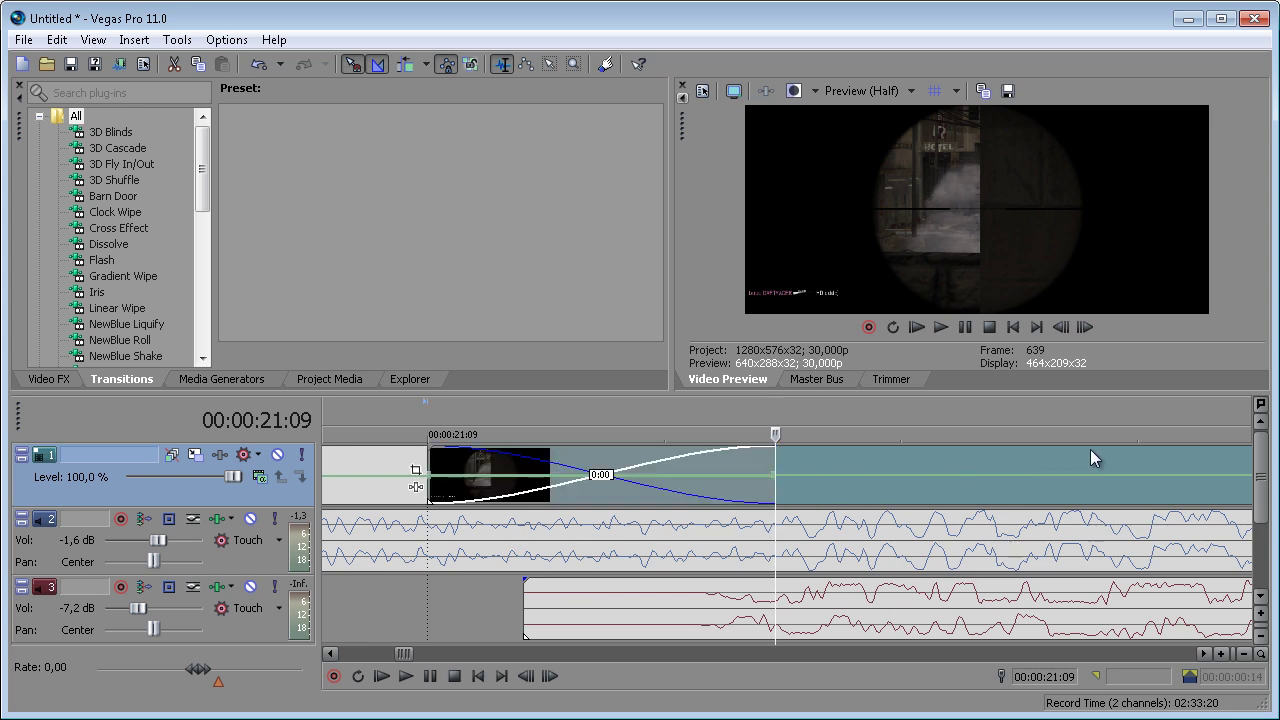
{"action": "key", "text": "ctrl+z"}
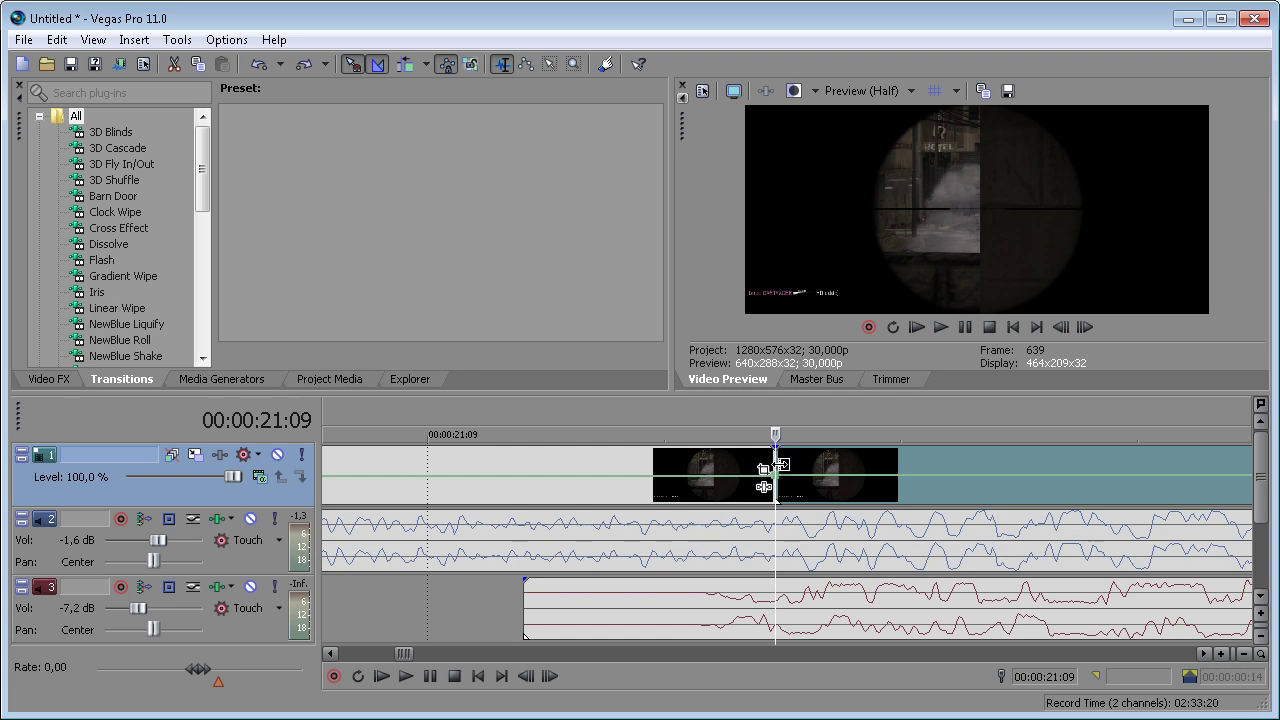
{"action": "left_click_drag", "start_coordinate": [779, 465], "coordinate": [812, 467]}
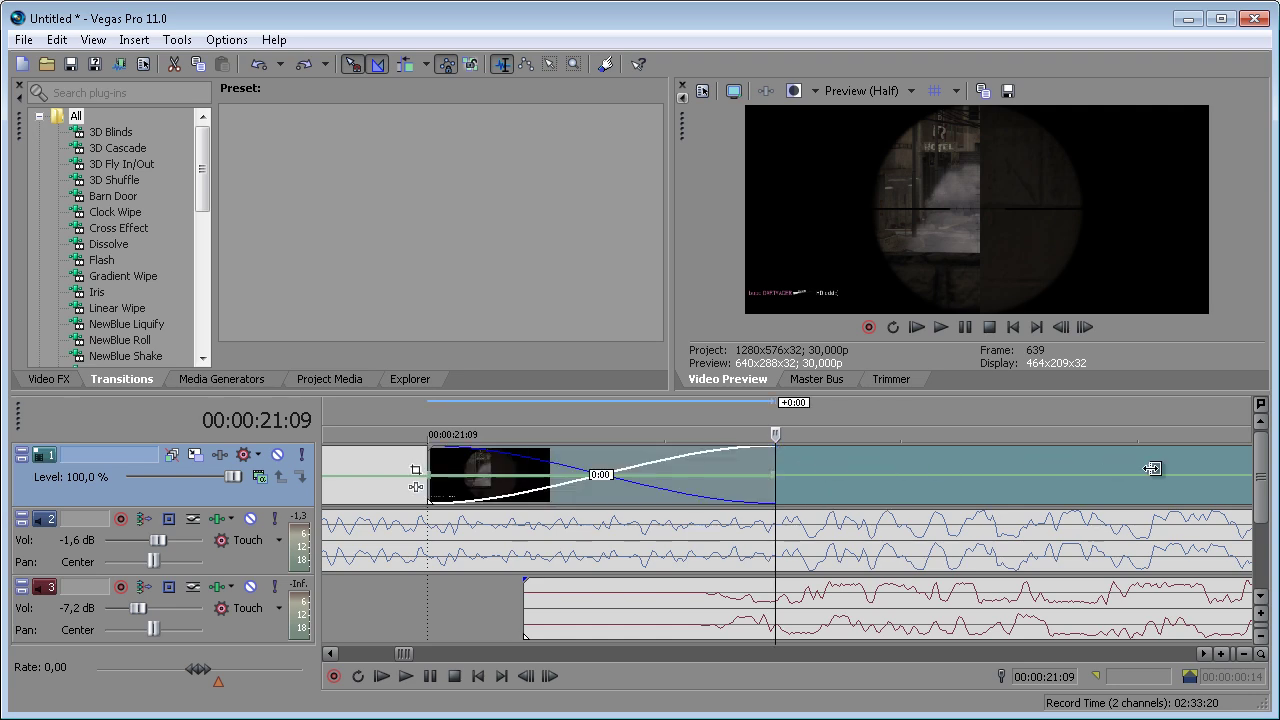
{"action": "left_click_drag", "start_coordinate": [1152, 468], "coordinate": [1084, 462]}
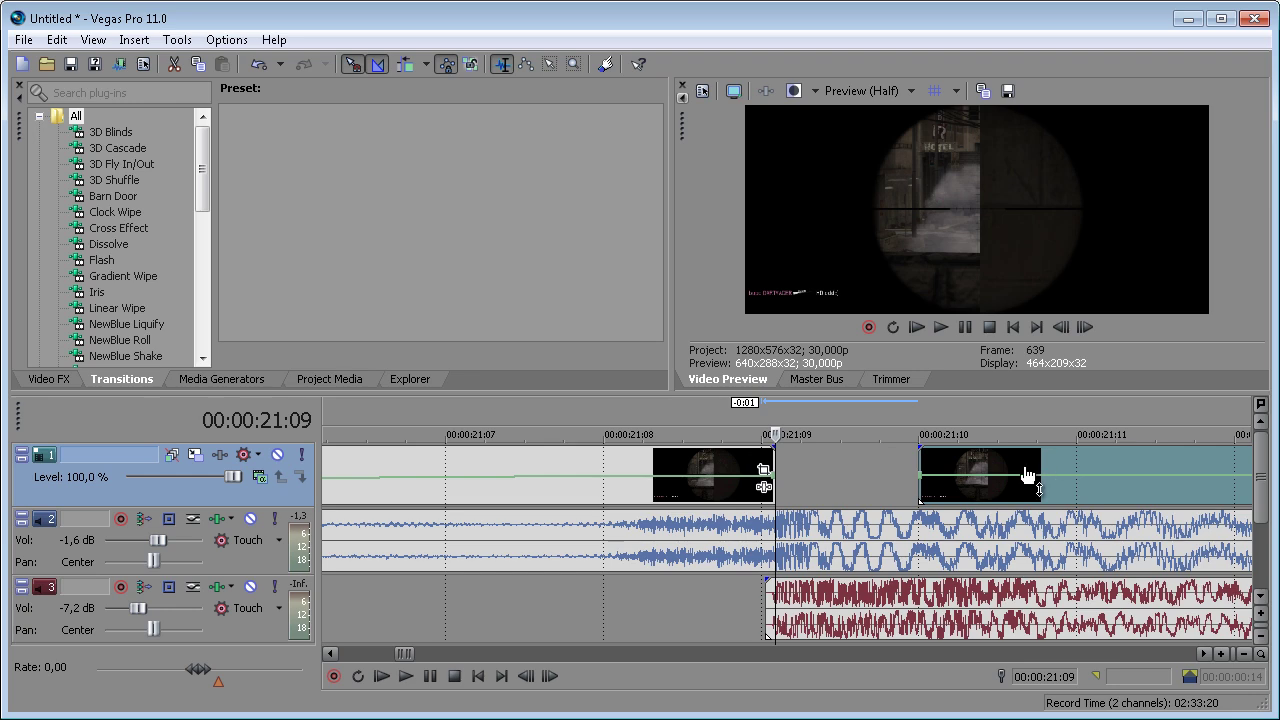
{"action": "scroll", "coordinate": [875, 491], "scroll_direction": "down", "scroll_amount": 2}
{"action": "scroll", "coordinate": [894, 526], "scroll_direction": "down", "scroll_amount": 3}
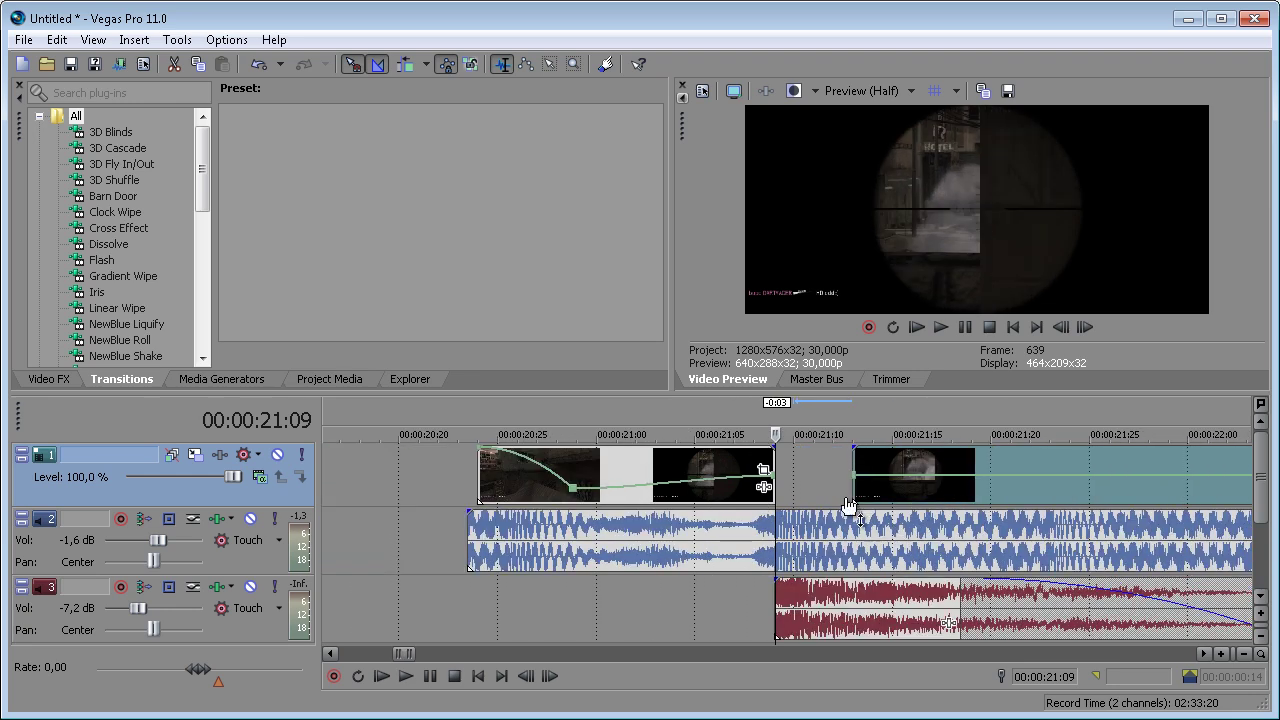
{"action": "left_click_drag", "start_coordinate": [855, 459], "coordinate": [790, 490]}
Step: Raise the velocity at the start of the second clip part to its maximum, keeping a low velocity point shortly after it
{"action": "left_click", "coordinate": [814, 465]}
{"action": "scroll", "coordinate": [808, 470], "scroll_direction": "up", "scroll_amount": 2}
{"action": "double_click", "coordinate": [789, 477]}
{"action": "left_click", "coordinate": [657, 456]}
{"action": "scroll", "coordinate": [657, 456], "scroll_direction": "up", "scroll_amount": 4}
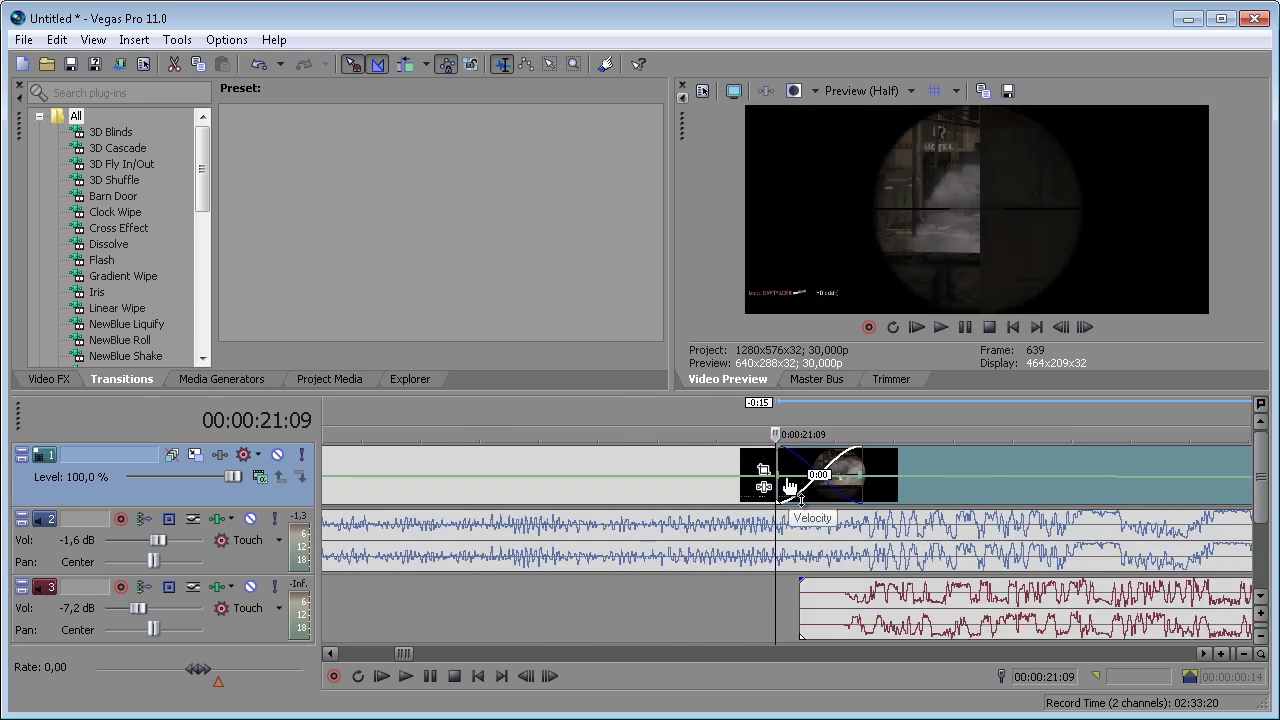
{"action": "left_click_drag", "start_coordinate": [779, 479], "coordinate": [776, 440]}
Step: Set the velocity curve between the second part's high starting point and its low point to Slow Fade
{"action": "scroll", "coordinate": [849, 486], "scroll_direction": "down", "scroll_amount": 2}
{"action": "scroll", "coordinate": [848, 484], "scroll_direction": "down", "scroll_amount": 3}
{"action": "right_click", "coordinate": [831, 479]}
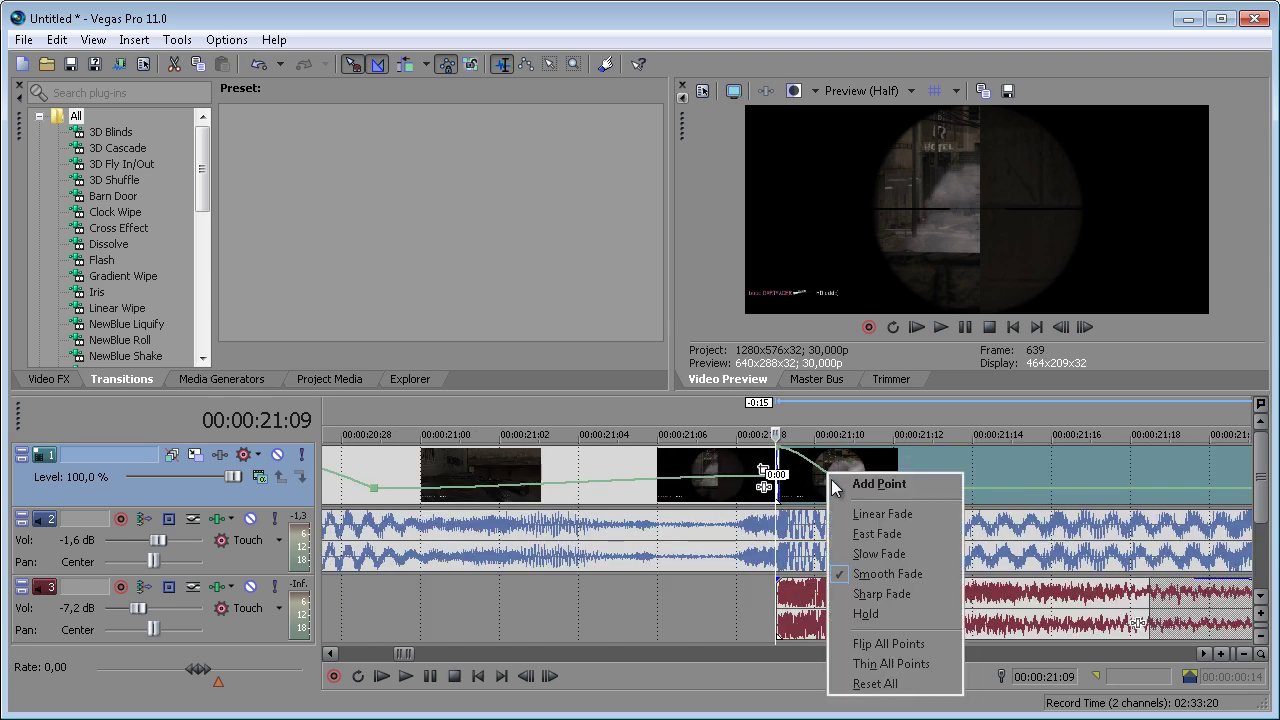
{"action": "left_click", "coordinate": [880, 553]}
Step: Play from the cut at 00:00:21:09 and move the second part's low velocity point later, to about 00:00:21:13
{"action": "left_click", "coordinate": [751, 459]}
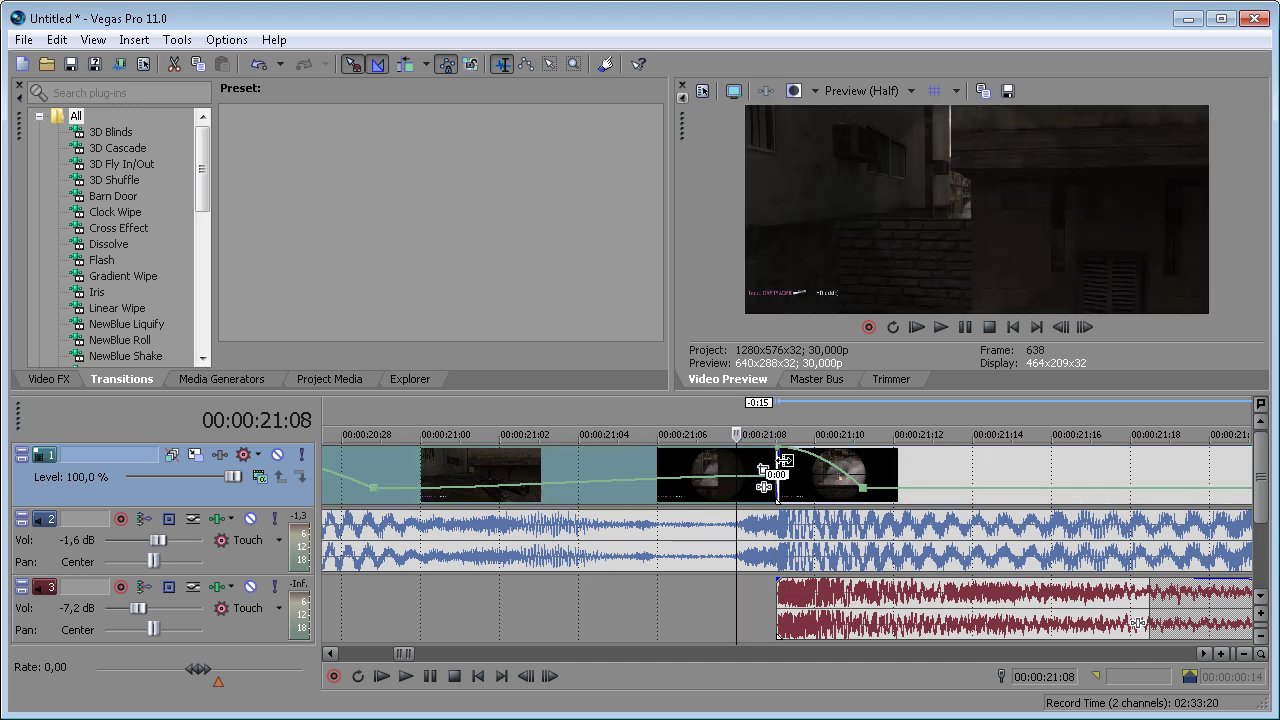
{"action": "left_click", "coordinate": [779, 465]}
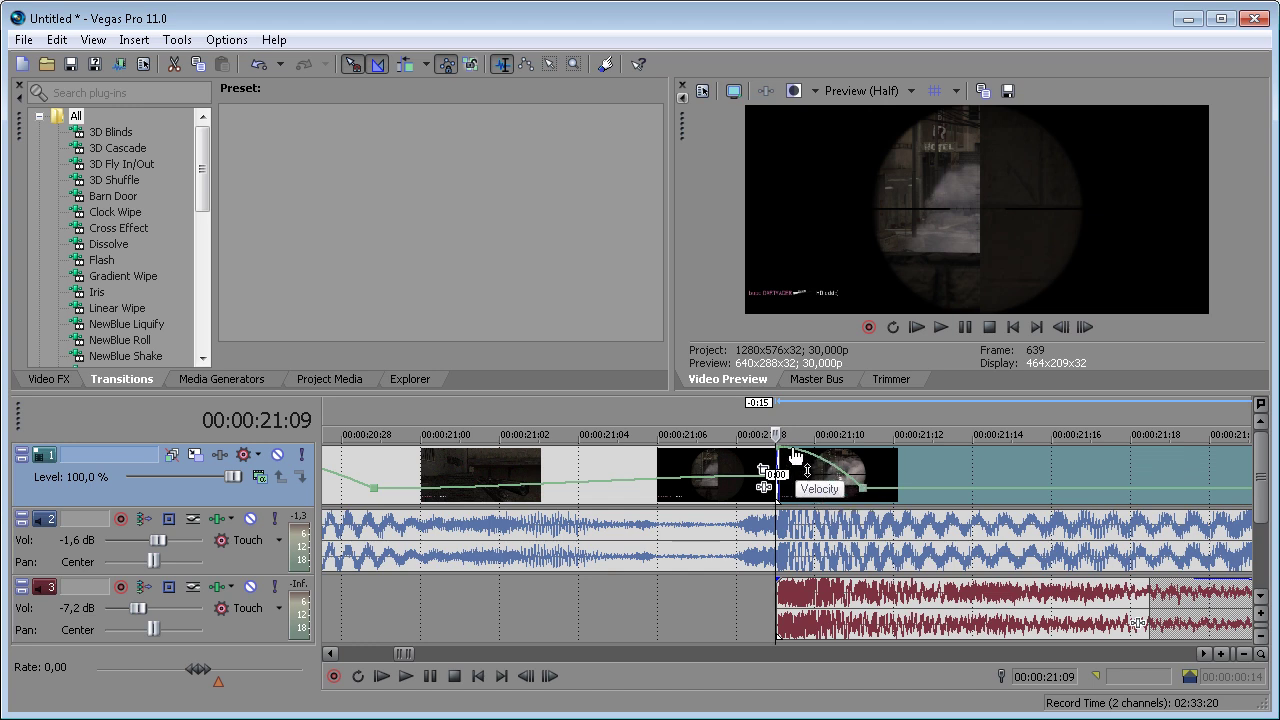
{"action": "key", "text": "space"}
{"action": "key", "text": "space"}
{"action": "left_click_drag", "start_coordinate": [866, 495], "coordinate": [930, 490]}
Step: Replay the speed change across the first beat from several starting positions, including 00:00:20:29
{"action": "key", "text": "space"}
{"action": "key", "text": "space"}
{"action": "left_click", "coordinate": [706, 475]}
{"action": "key", "text": "space"}
{"action": "key", "text": "space"}
{"action": "left_click", "coordinate": [430, 483]}
{"action": "left_click", "coordinate": [365, 468]}
{"action": "key", "text": "space"}
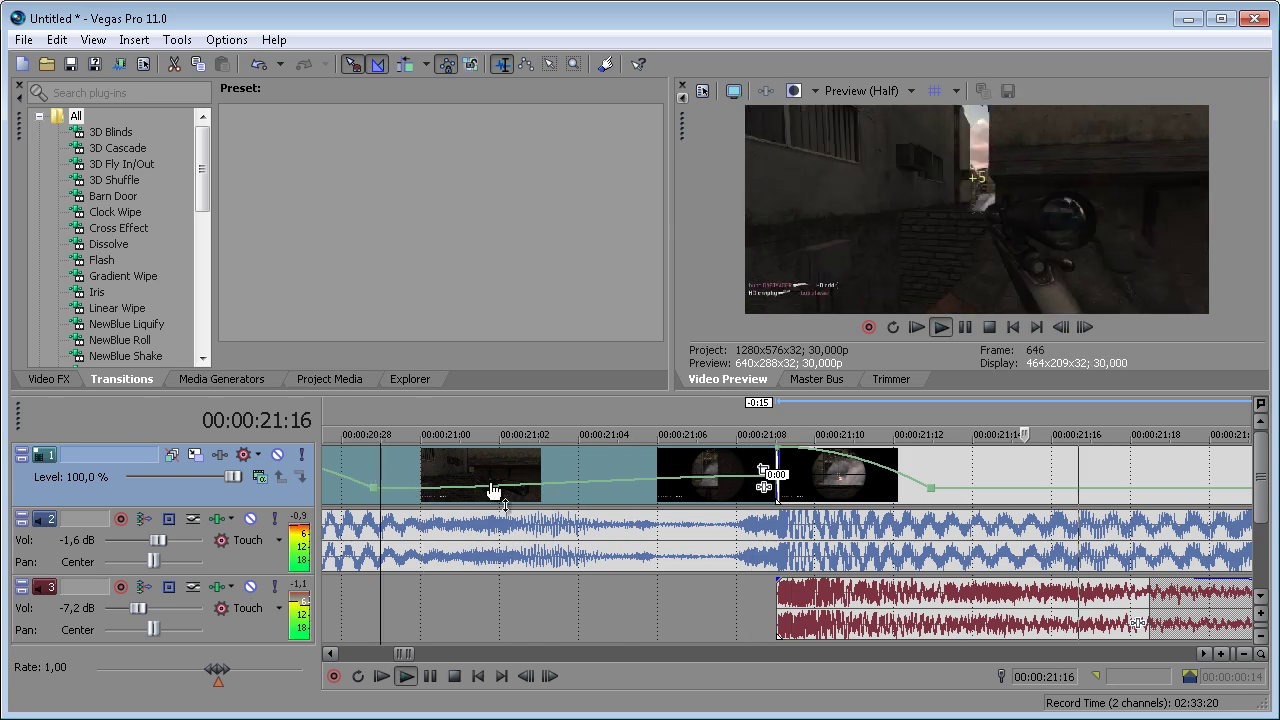
{"action": "key", "text": "space"}
{"action": "key", "text": "space"}
Step: Play the clip from its beginning and check the frames around 00:00:21:07, just before the beat
{"action": "scroll", "coordinate": [617, 474], "scroll_direction": "down", "scroll_amount": 3}
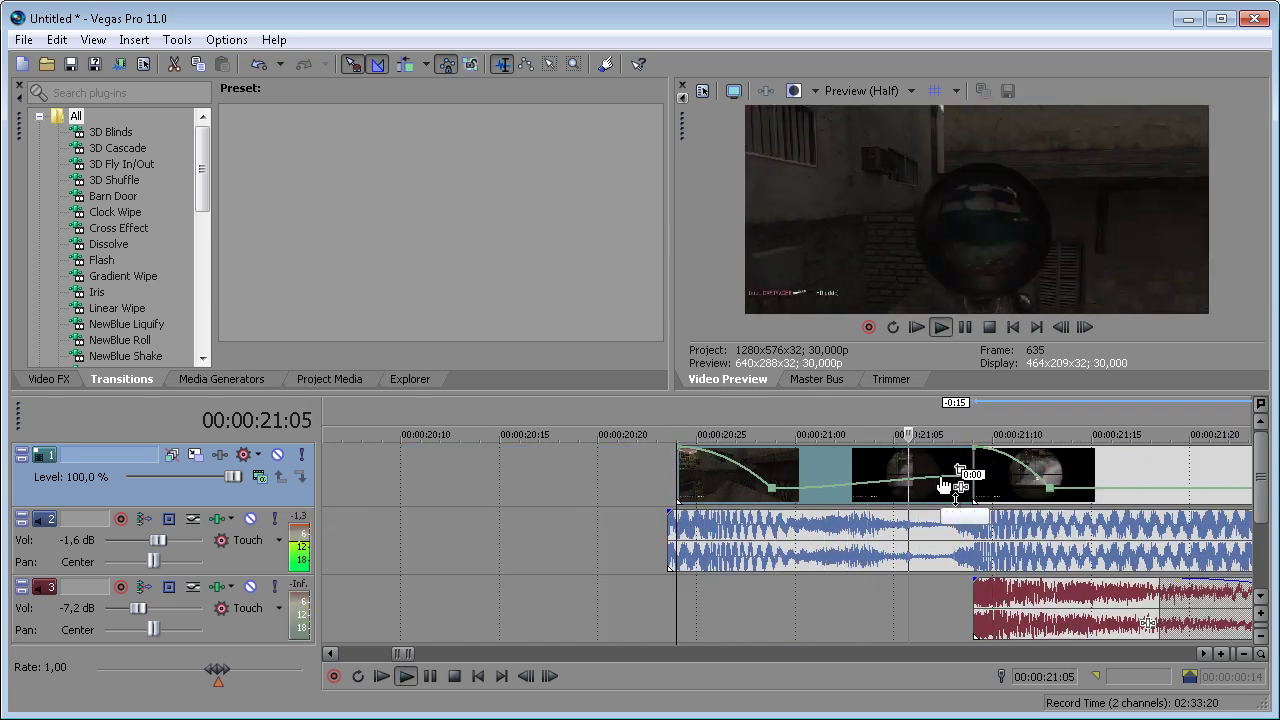
{"action": "key", "text": "space"}
{"action": "left_click", "coordinate": [941, 464]}
{"action": "scroll", "coordinate": [948, 475], "scroll_direction": "up", "scroll_amount": 5}
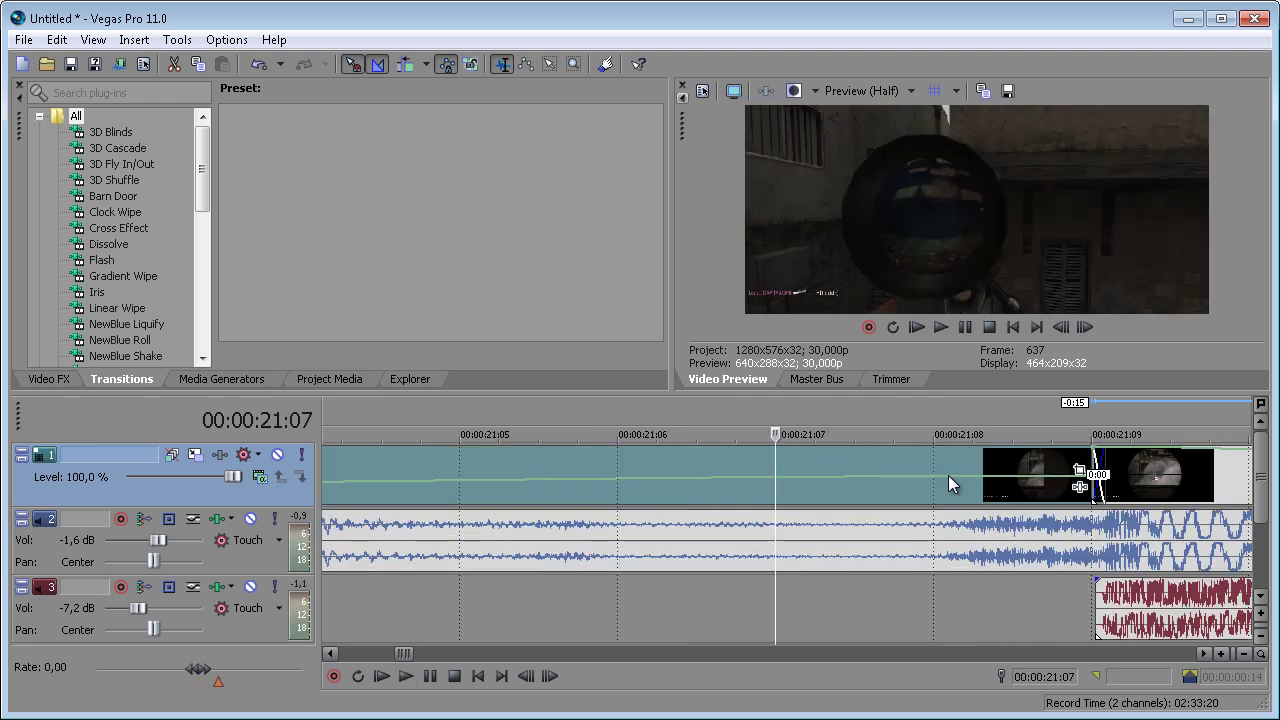
{"action": "left_click", "coordinate": [948, 475]}
{"action": "key", "text": "Right"}
{"action": "key", "text": "Left"}
{"action": "key", "text": "Left"}
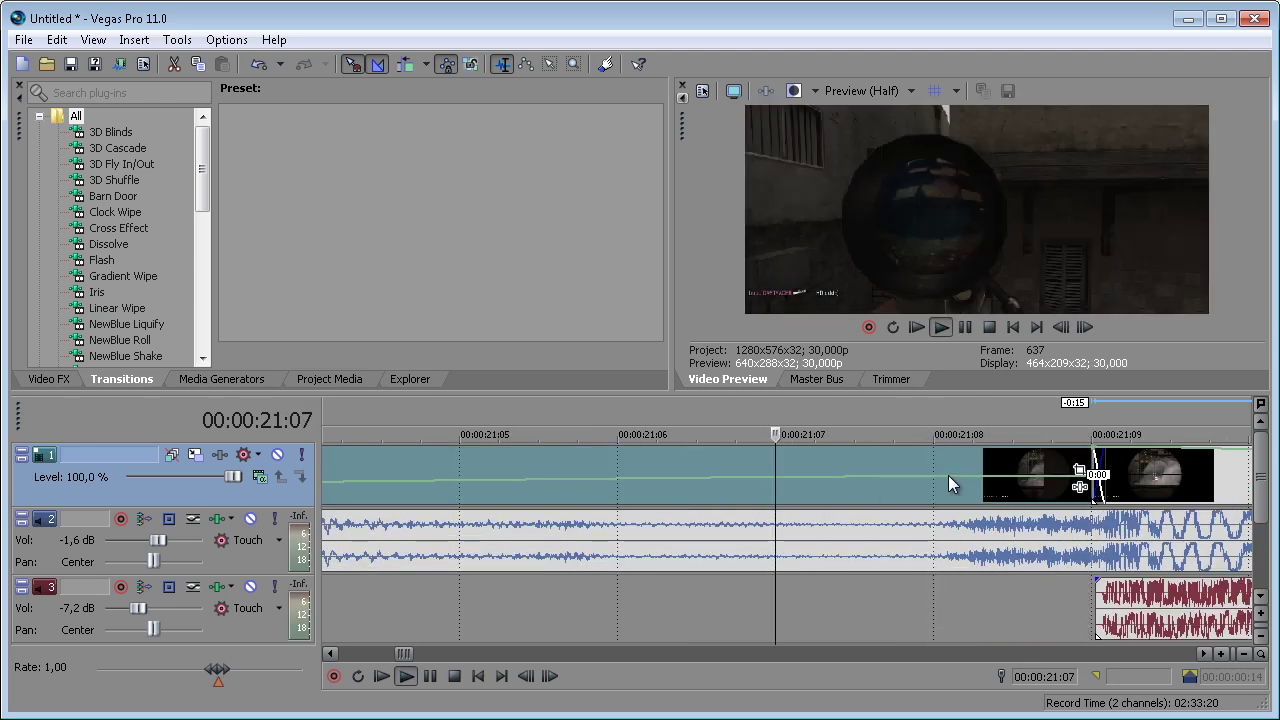
{"action": "key", "text": "space"}
{"action": "key", "text": "space"}
Step: Examine the cut on the first beat up close, comparing the frames at 00:00:21:08, 00:00:21:09 and 00:00:21:12
{"action": "scroll", "coordinate": [776, 485], "scroll_direction": "down", "scroll_amount": 5}
{"action": "scroll", "coordinate": [776, 485], "scroll_direction": "up", "scroll_amount": 5}
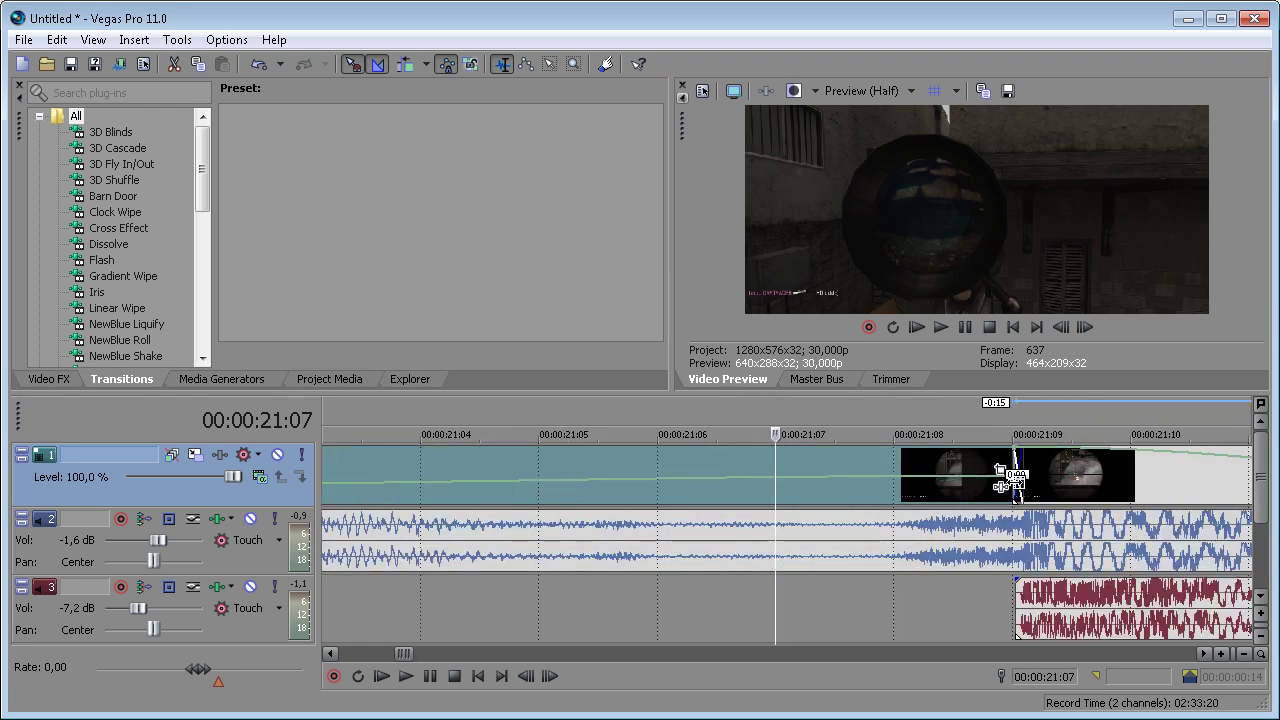
{"action": "scroll", "coordinate": [1015, 484], "scroll_direction": "up", "scroll_amount": 1}
{"action": "scroll", "coordinate": [1063, 471], "scroll_direction": "down", "scroll_amount": 2}
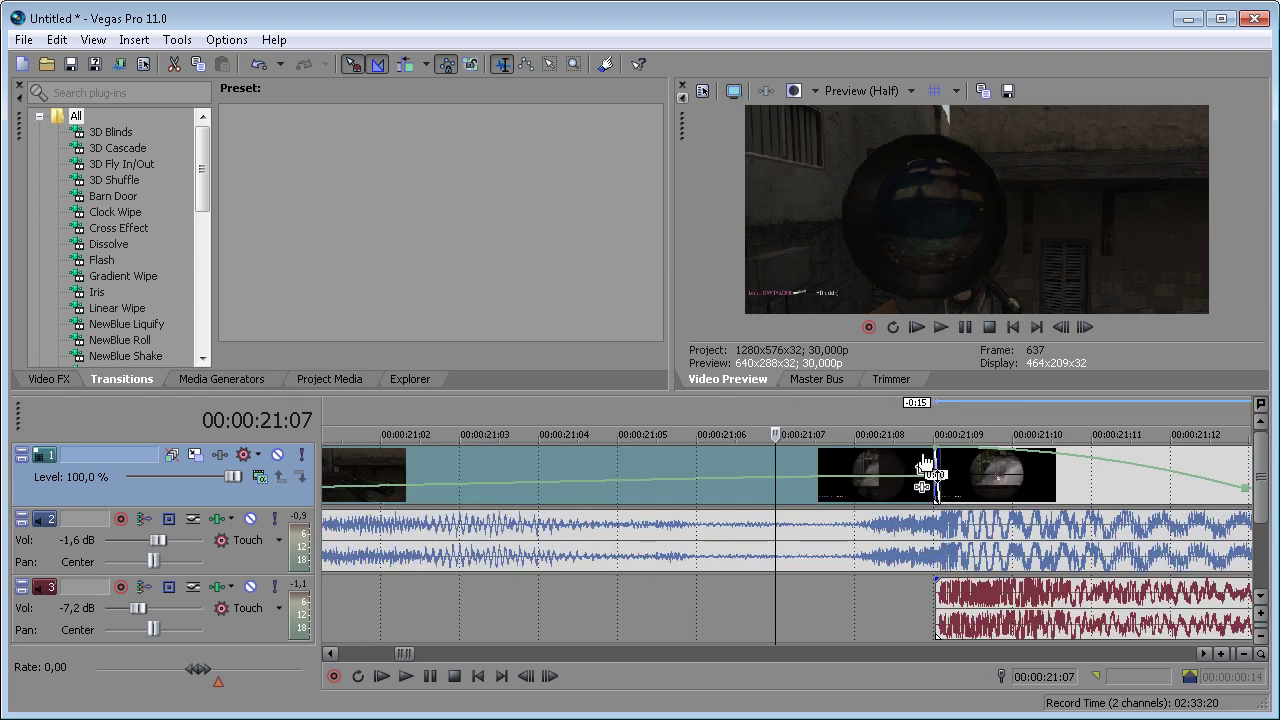
{"action": "left_click", "coordinate": [937, 458]}
{"action": "scroll", "coordinate": [937, 458], "scroll_direction": "up", "scroll_amount": 4}
{"action": "scroll", "coordinate": [906, 516], "scroll_direction": "up", "scroll_amount": 4}
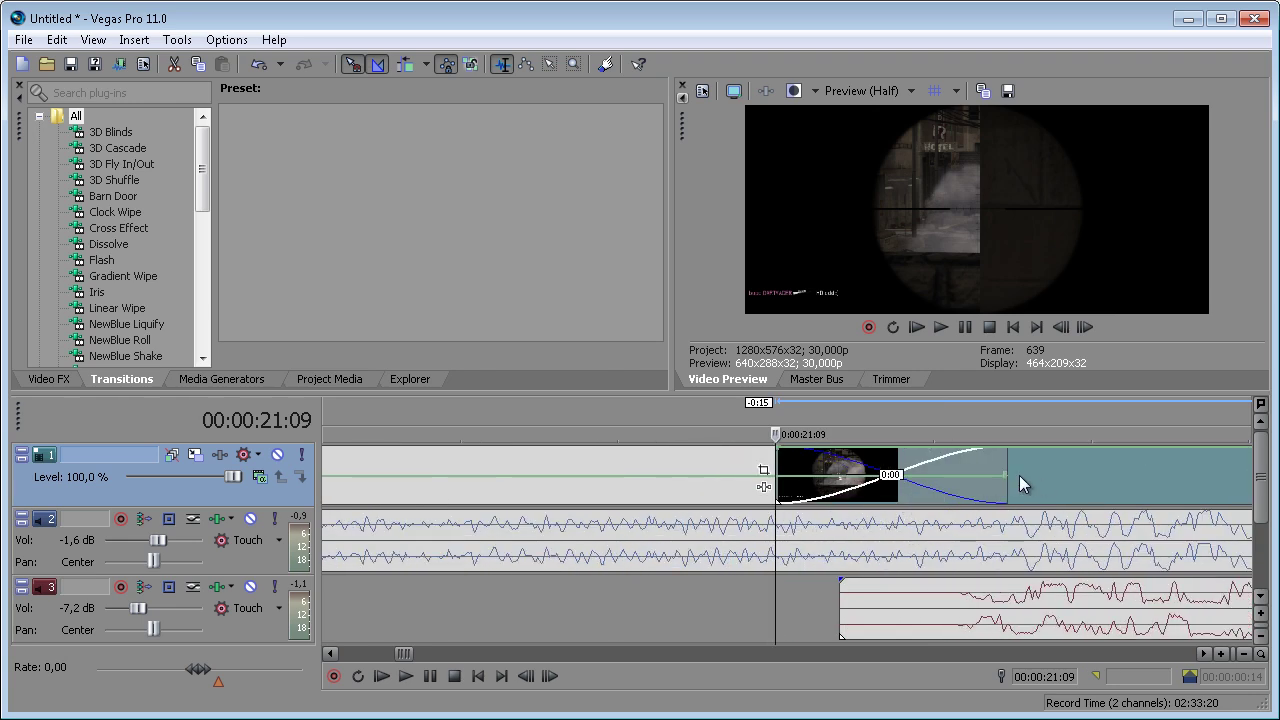
{"action": "scroll", "coordinate": [894, 500], "scroll_direction": "down", "scroll_amount": 6}
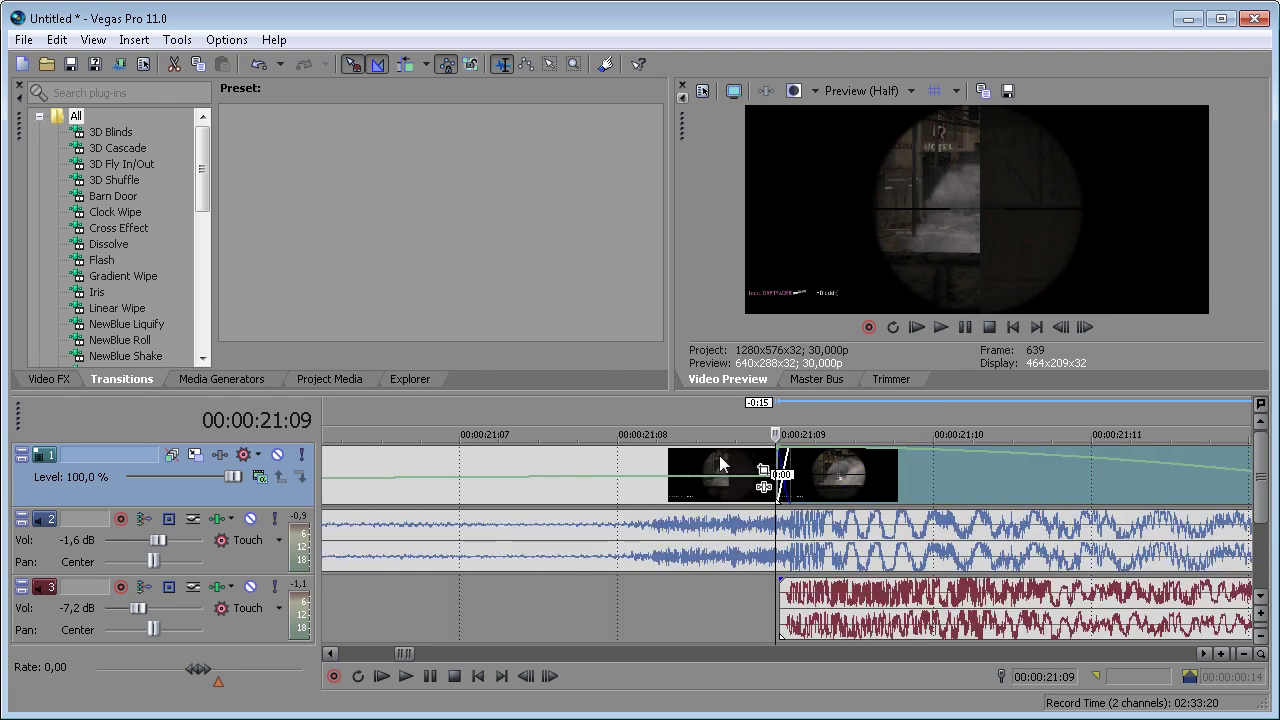
{"action": "left_click", "coordinate": [722, 463]}
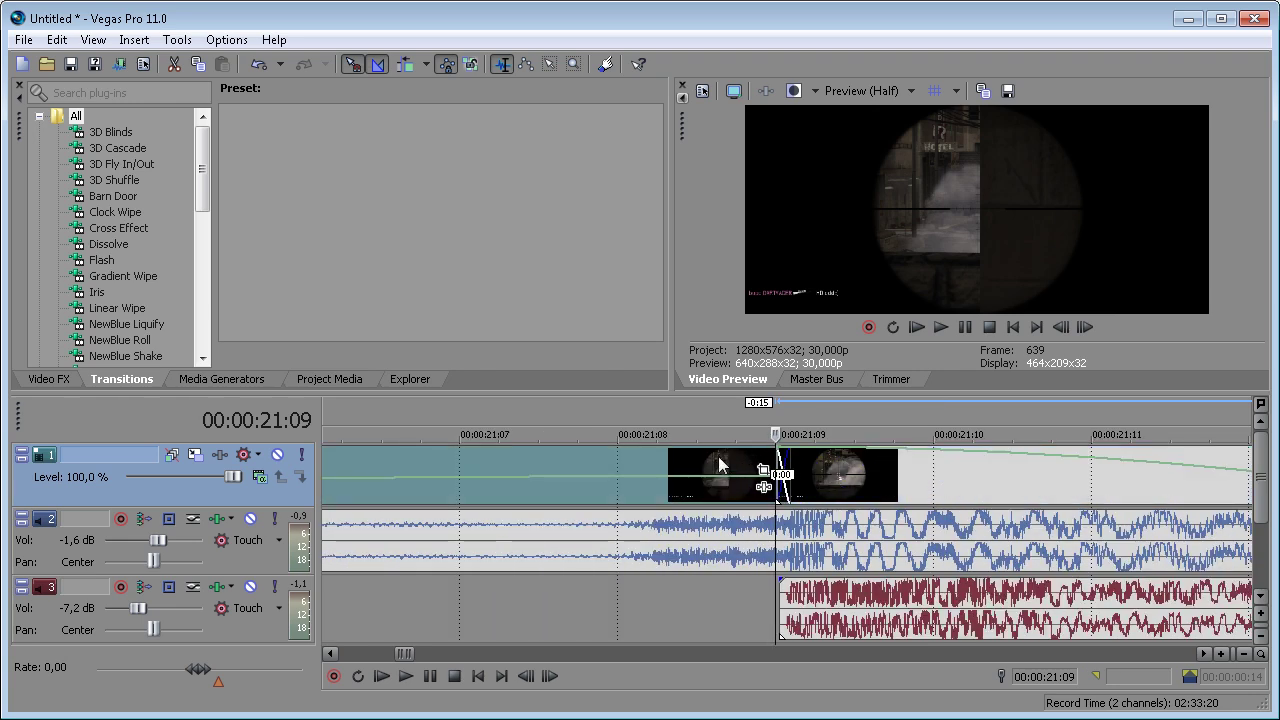
{"action": "left_click", "coordinate": [626, 454]}
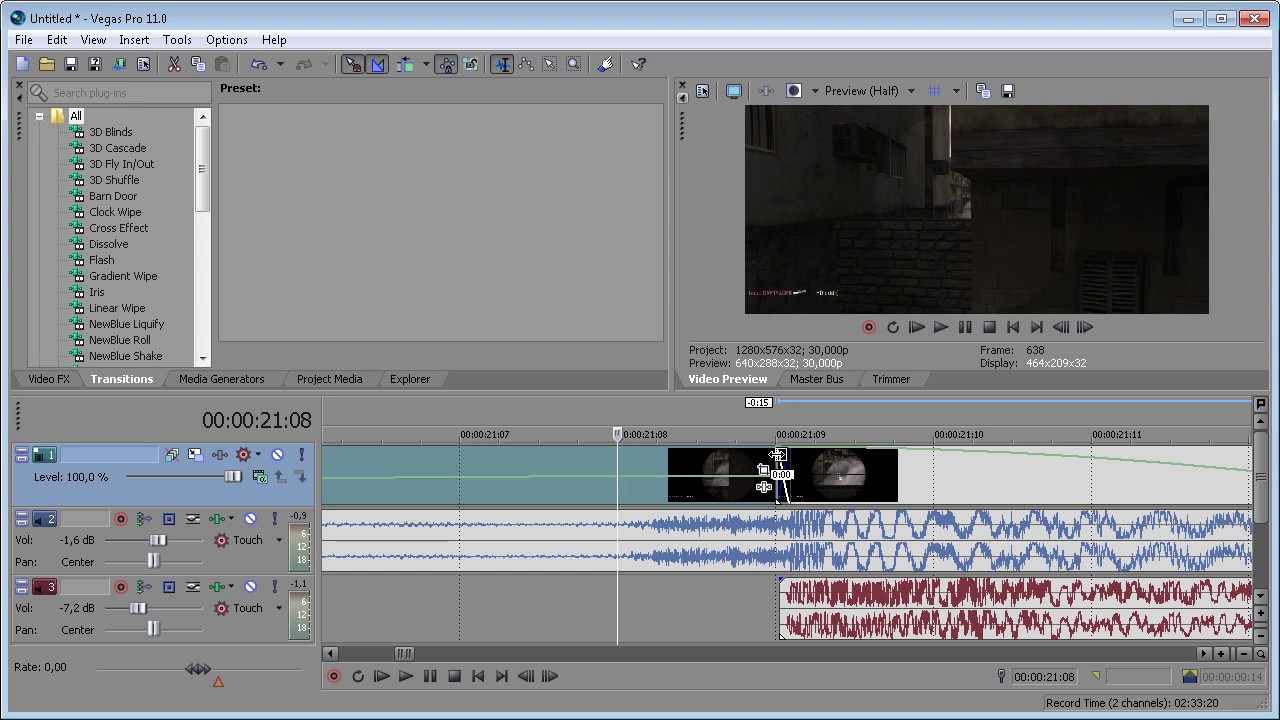
{"action": "left_click", "coordinate": [915, 328]}
{"action": "scroll", "coordinate": [1036, 478], "scroll_direction": "down", "scroll_amount": 3}
{"action": "left_click", "coordinate": [893, 463]}
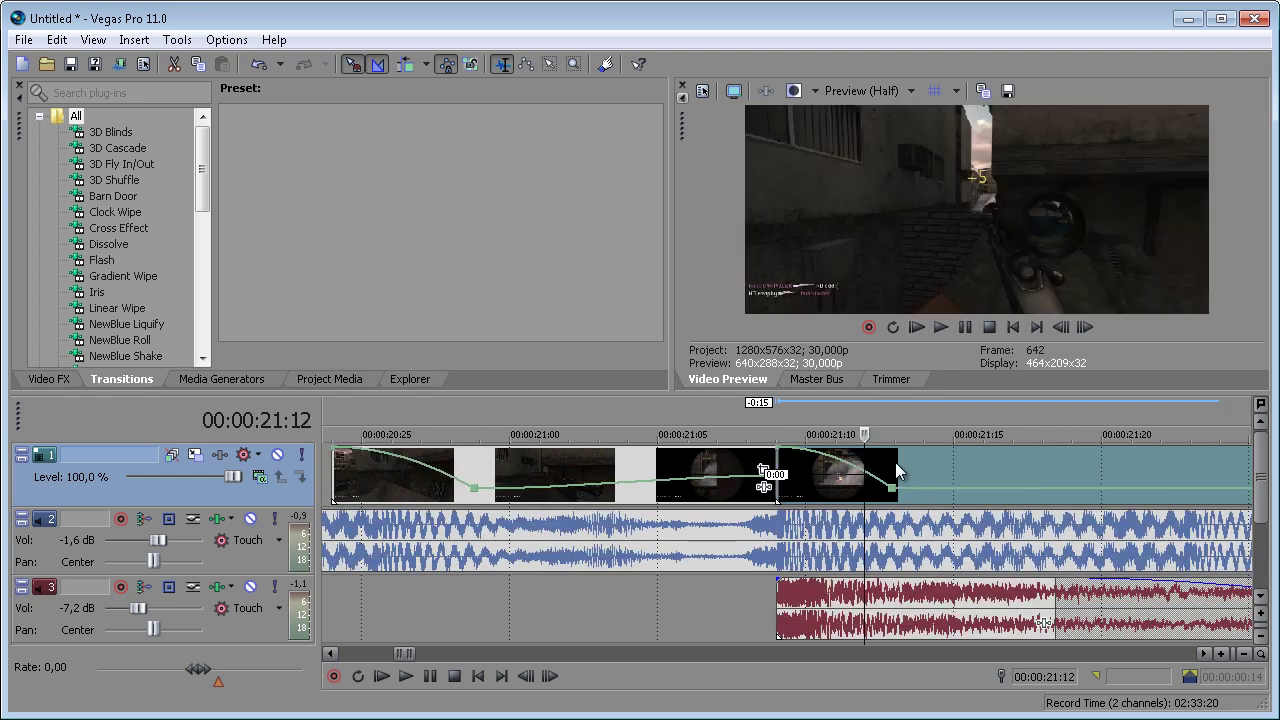
Step: Replay the speed changes several times, from 00:00:20:29 and from the clip's start at 00:00:20:24
{"action": "left_click", "coordinate": [488, 475]}
{"action": "key", "text": "space"}
{"action": "key", "text": "space"}
{"action": "key", "text": "space"}
{"action": "key", "text": "space"}
{"action": "scroll", "coordinate": [689, 459], "scroll_direction": "down", "scroll_amount": 3}
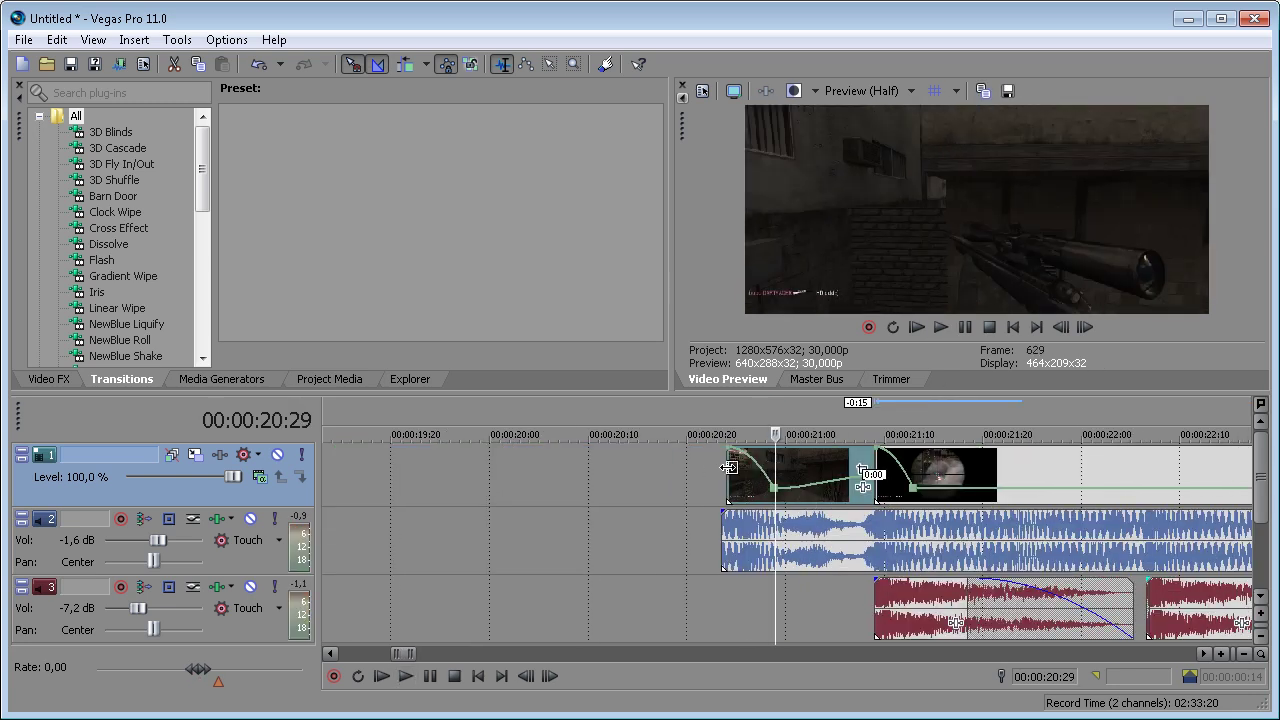
{"action": "left_click", "coordinate": [727, 466]}
{"action": "key", "text": "space"}
{"action": "key", "text": "space"}
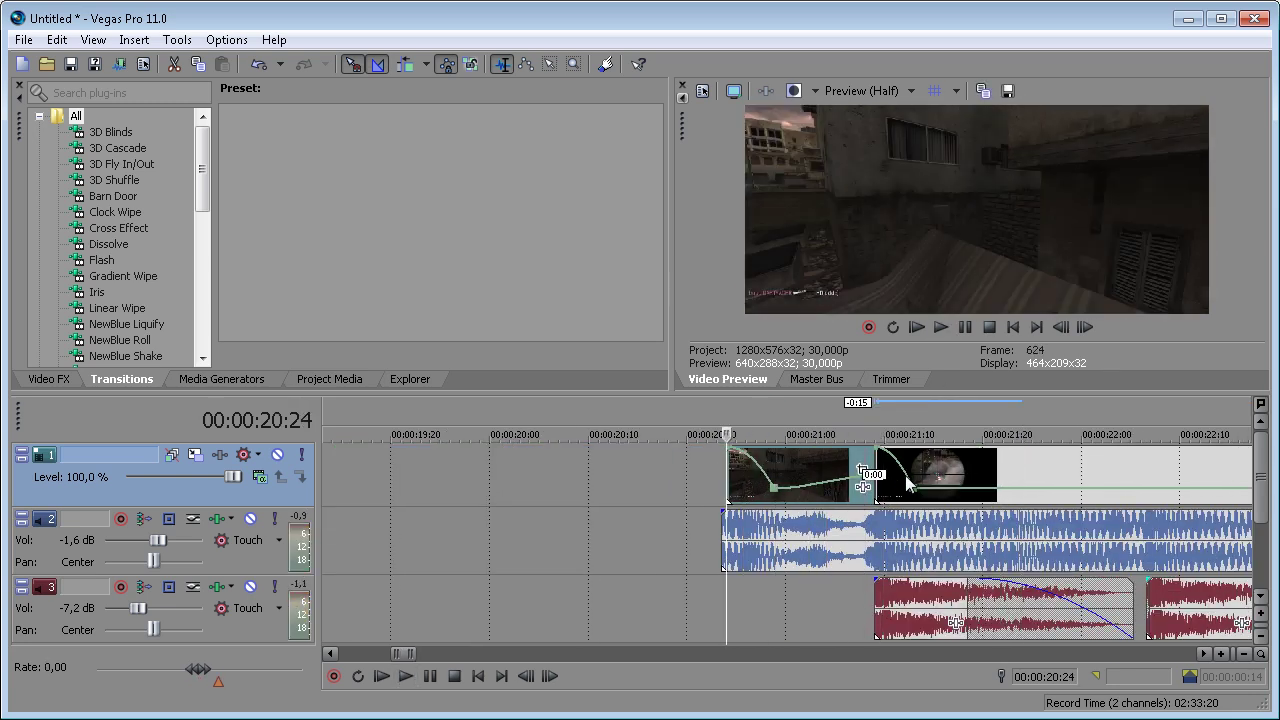
{"action": "left_click", "coordinate": [882, 470]}
{"action": "scroll", "coordinate": [880, 470], "scroll_direction": "up", "scroll_amount": 3}
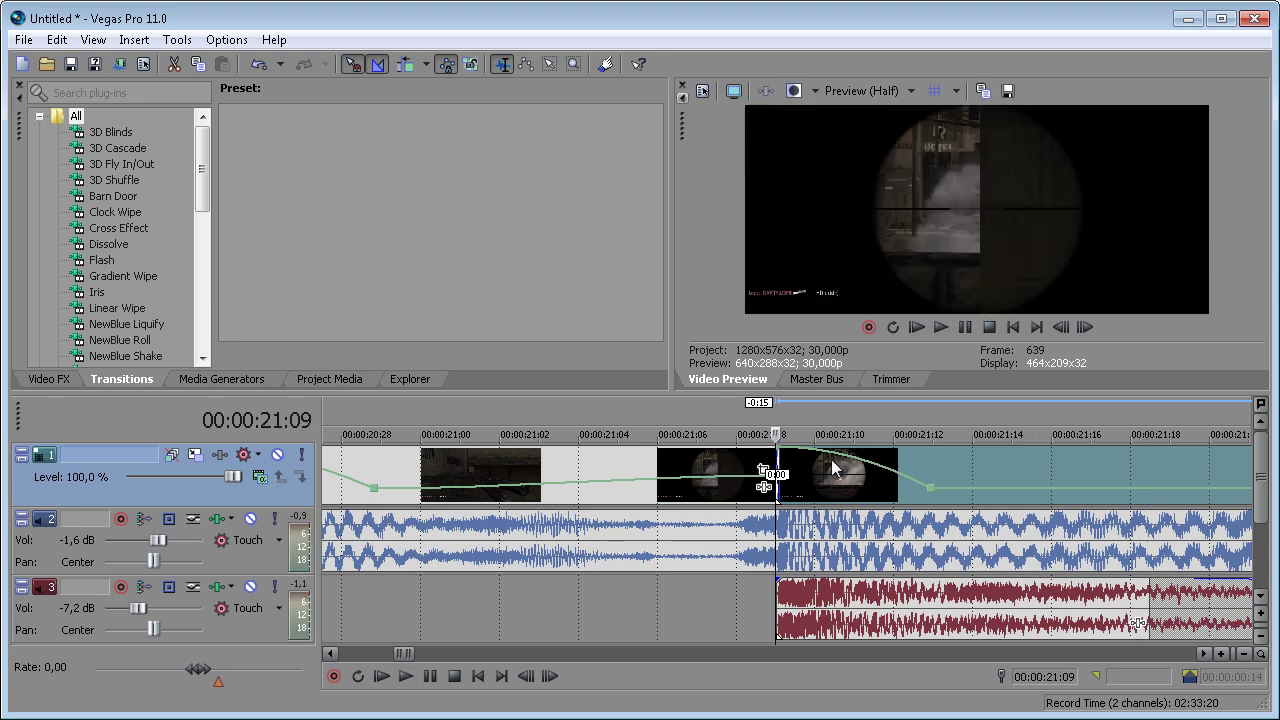
{"action": "left_click", "coordinate": [381, 477]}
{"action": "key", "text": "space"}
{"action": "key", "text": "space"}
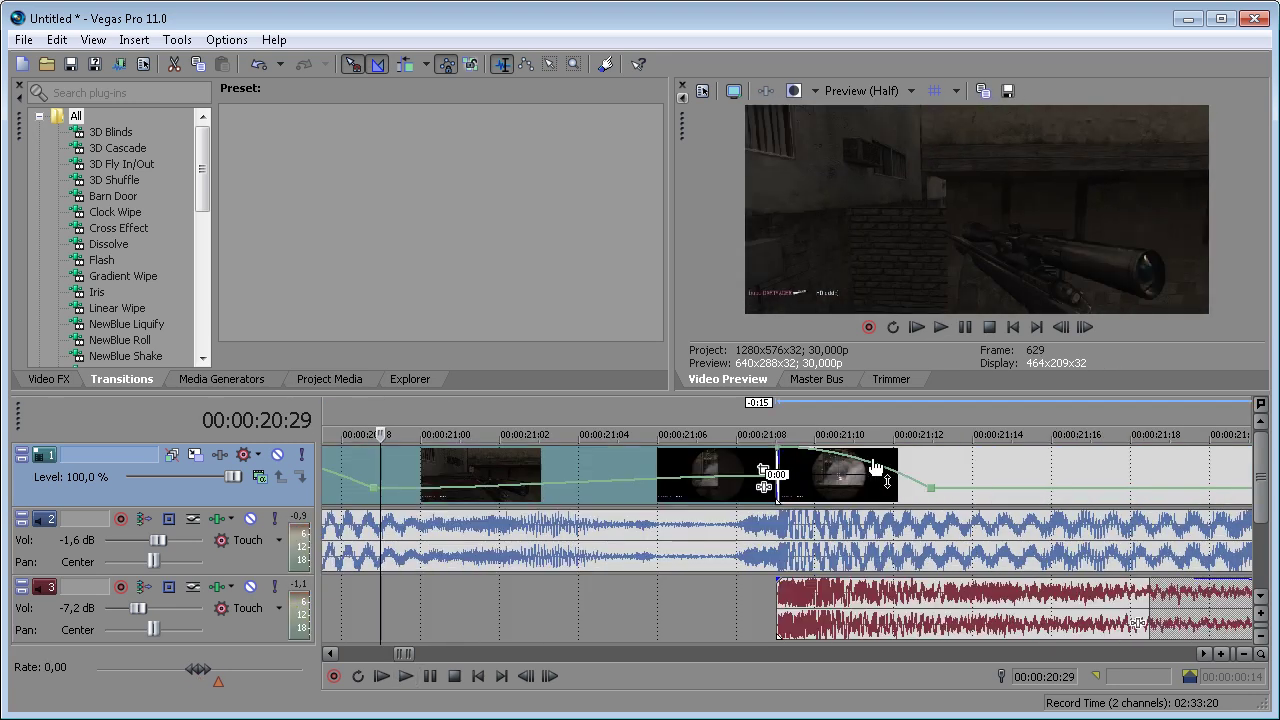
Step: Examine the velocity curve around the cut at 00:00:21:09 and along the second part up to 00:00:21:22
{"action": "scroll", "coordinate": [900, 466], "scroll_direction": "down", "scroll_amount": 3}
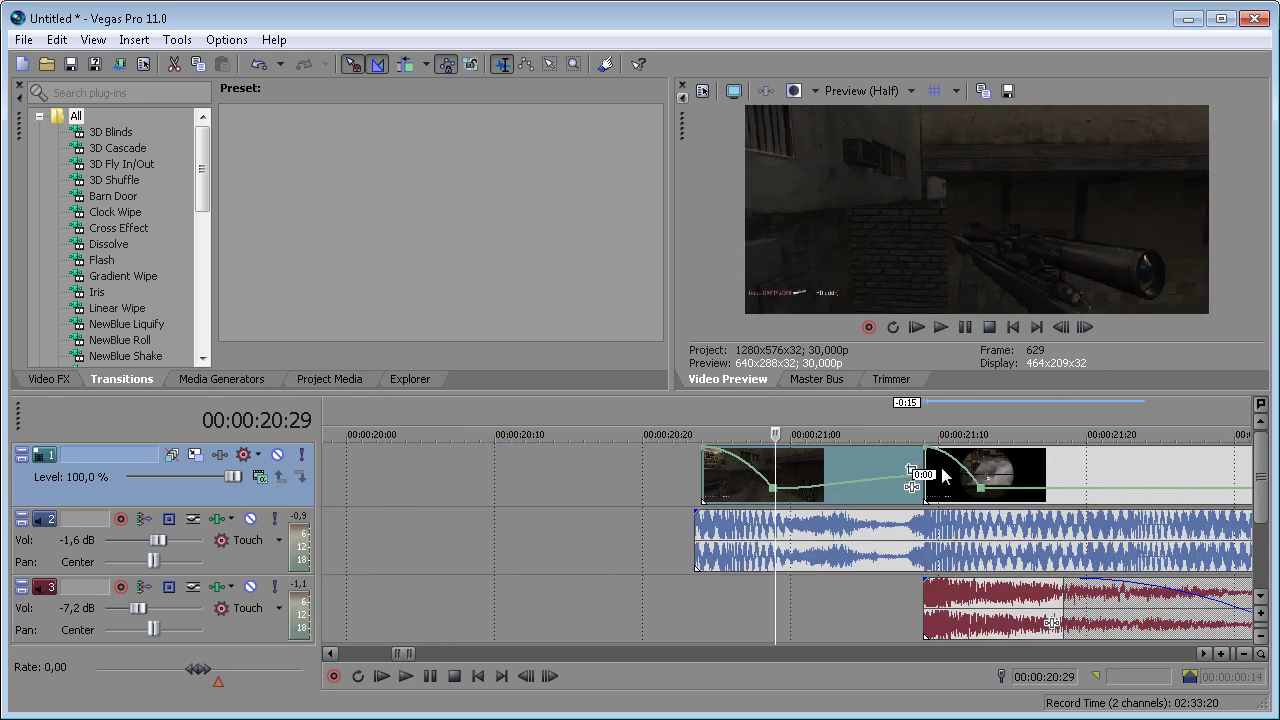
{"action": "scroll", "coordinate": [900, 490], "scroll_direction": "up", "scroll_amount": 2}
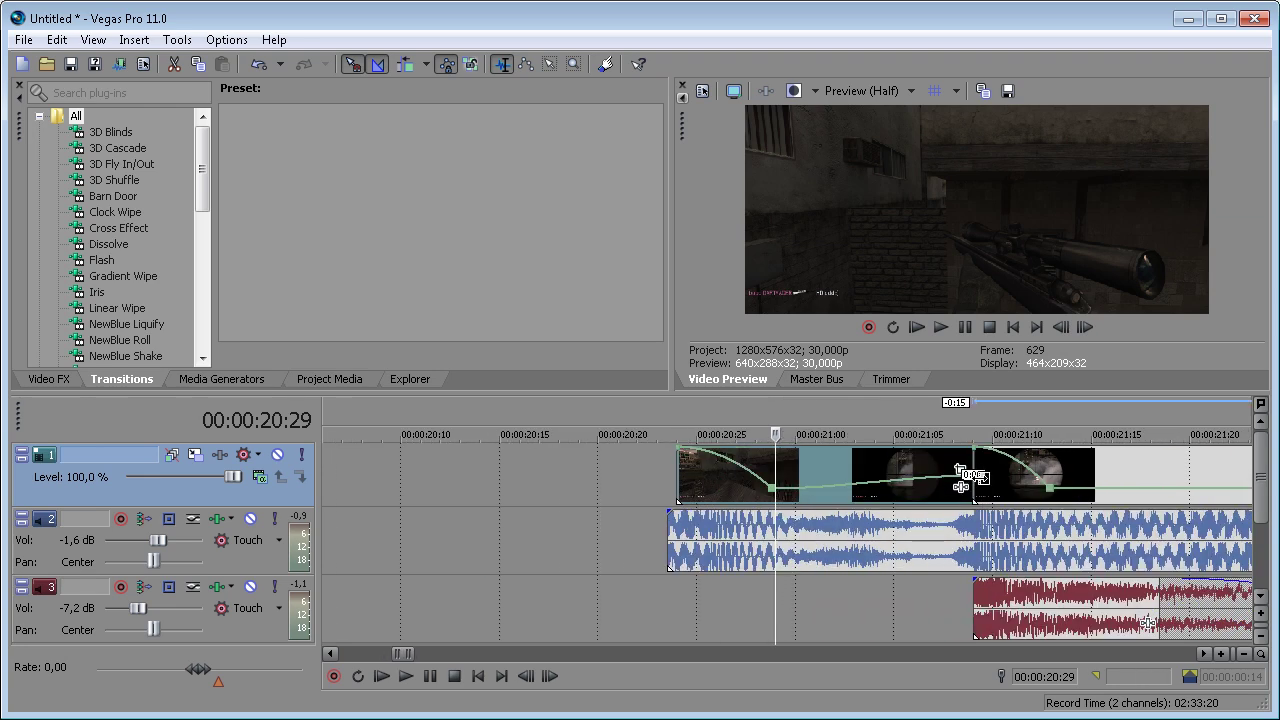
{"action": "left_click", "coordinate": [971, 455]}
{"action": "scroll", "coordinate": [977, 455], "scroll_direction": "up", "scroll_amount": 4}
{"action": "scroll", "coordinate": [978, 462], "scroll_direction": "down", "scroll_amount": 6}
{"action": "scroll", "coordinate": [977, 460], "scroll_direction": "up", "scroll_amount": 5}
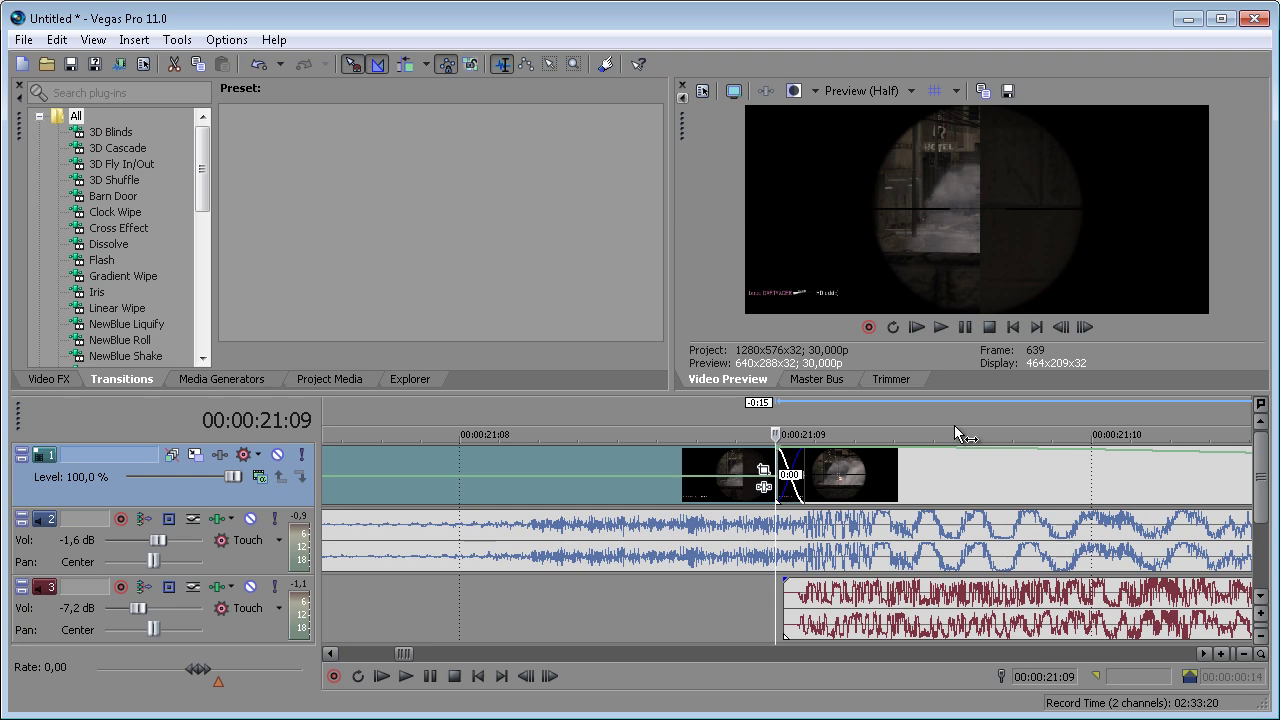
{"action": "scroll", "coordinate": [856, 485], "scroll_direction": "down", "scroll_amount": 5}
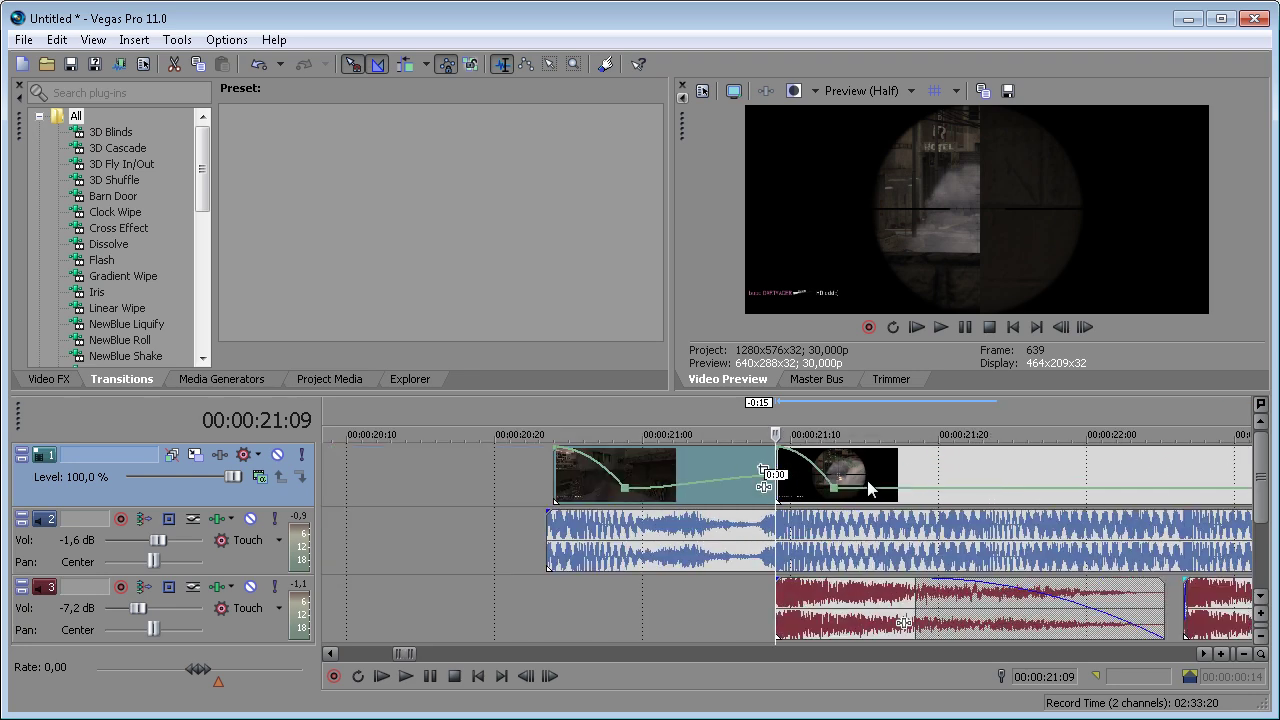
{"action": "left_click", "coordinate": [839, 487]}
{"action": "scroll", "coordinate": [854, 488], "scroll_direction": "up", "scroll_amount": 3}
{"action": "scroll", "coordinate": [885, 495], "scroll_direction": "down", "scroll_amount": 5}
{"action": "scroll", "coordinate": [917, 500], "scroll_direction": "up", "scroll_amount": 5}
{"action": "scroll", "coordinate": [917, 498], "scroll_direction": "down", "scroll_amount": 2}
{"action": "left_click", "coordinate": [959, 479]}
{"action": "scroll", "coordinate": [959, 490], "scroll_direction": "down", "scroll_amount": 3}
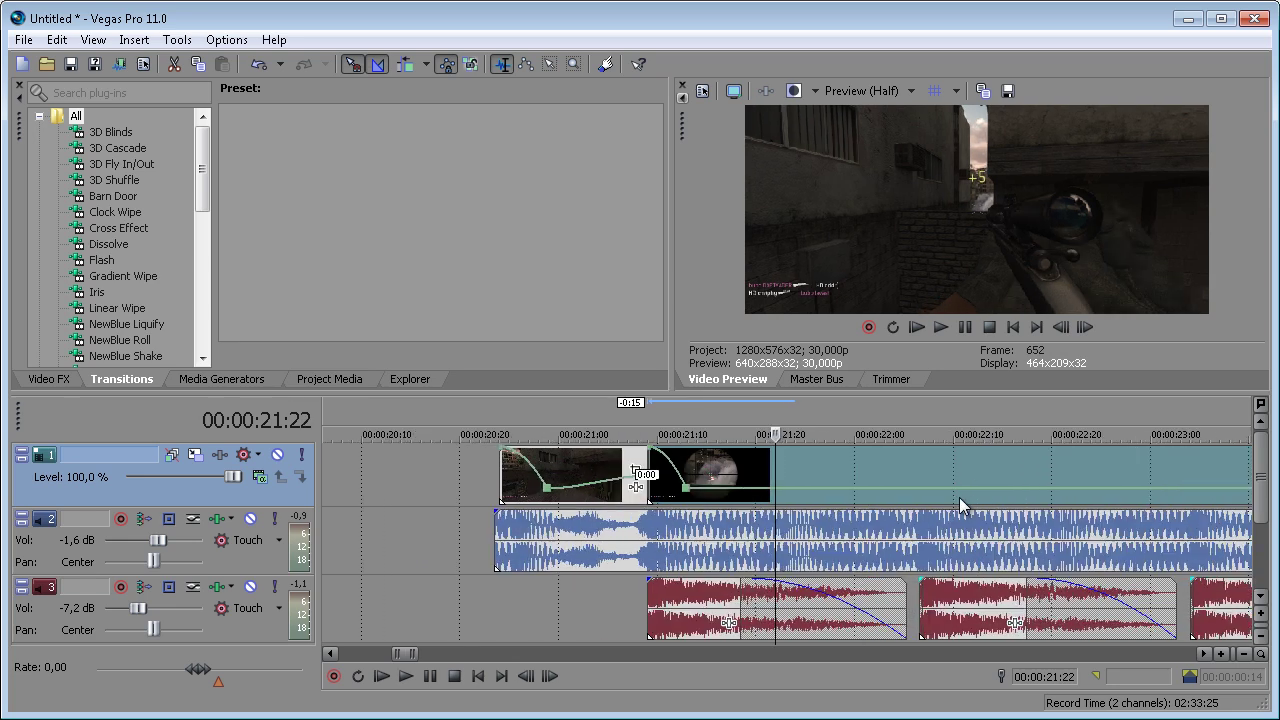
{"action": "scroll", "coordinate": [856, 480], "scroll_direction": "up", "scroll_amount": 5}
{"action": "scroll", "coordinate": [715, 474], "scroll_direction": "down", "scroll_amount": 2}
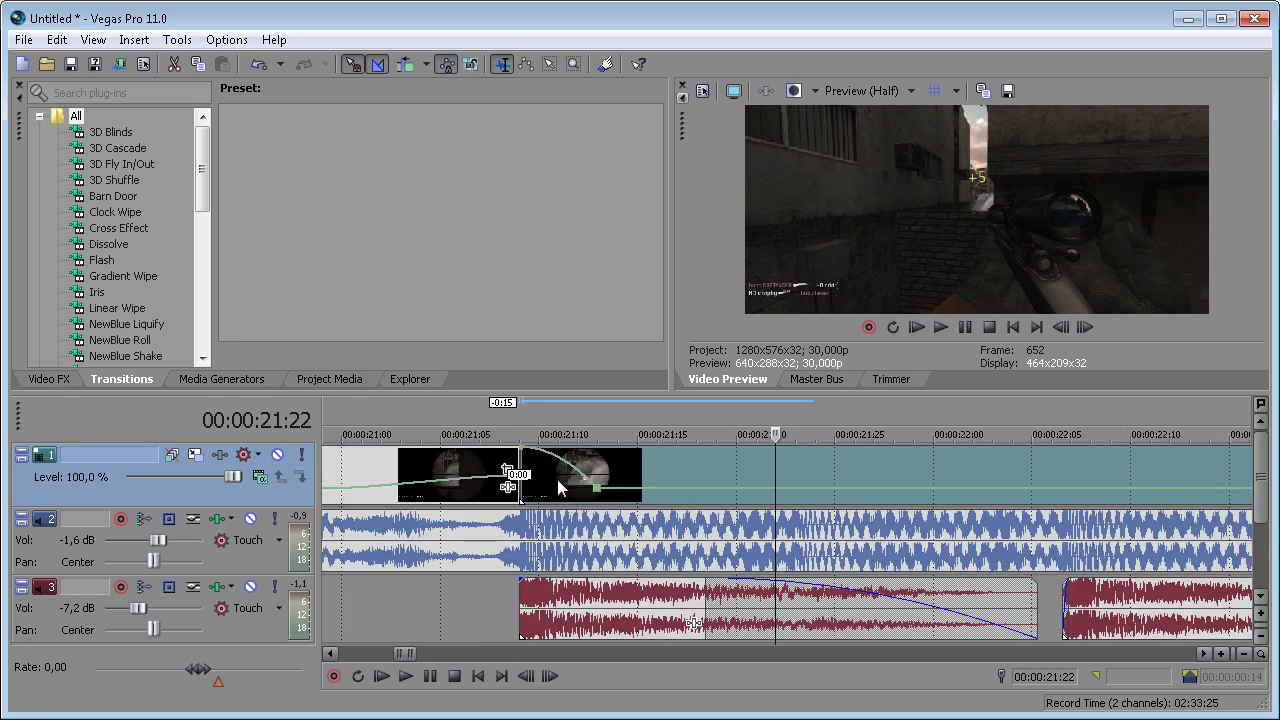
{"action": "left_click", "coordinate": [558, 488]}
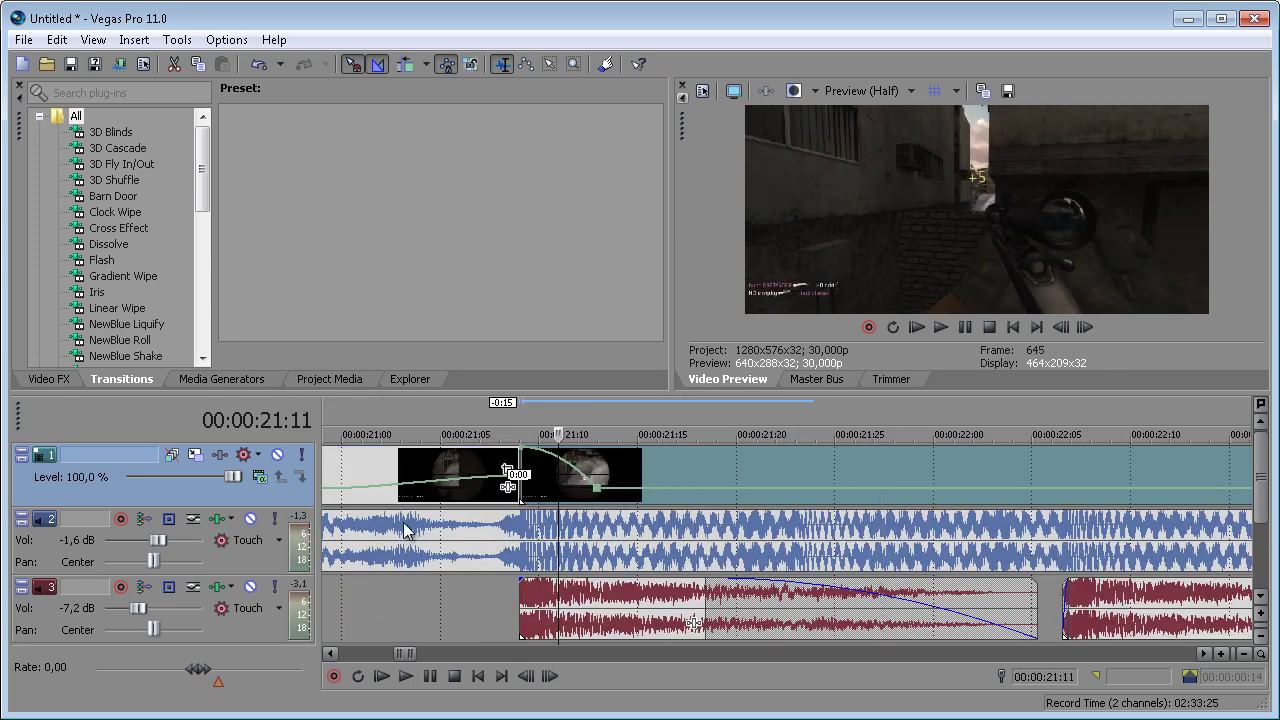
Step: Replay the transition from just before the first beat and locate the following sound around 00:00:21:16
{"action": "left_click", "coordinate": [420, 535]}
{"action": "key", "text": "space"}
{"action": "key", "text": "space"}
{"action": "key", "text": "space"}
{"action": "key", "text": "space"}
{"action": "left_click", "coordinate": [663, 469]}
{"action": "scroll", "coordinate": [665, 469], "scroll_direction": "up", "scroll_amount": 3}
{"action": "key", "text": "space"}
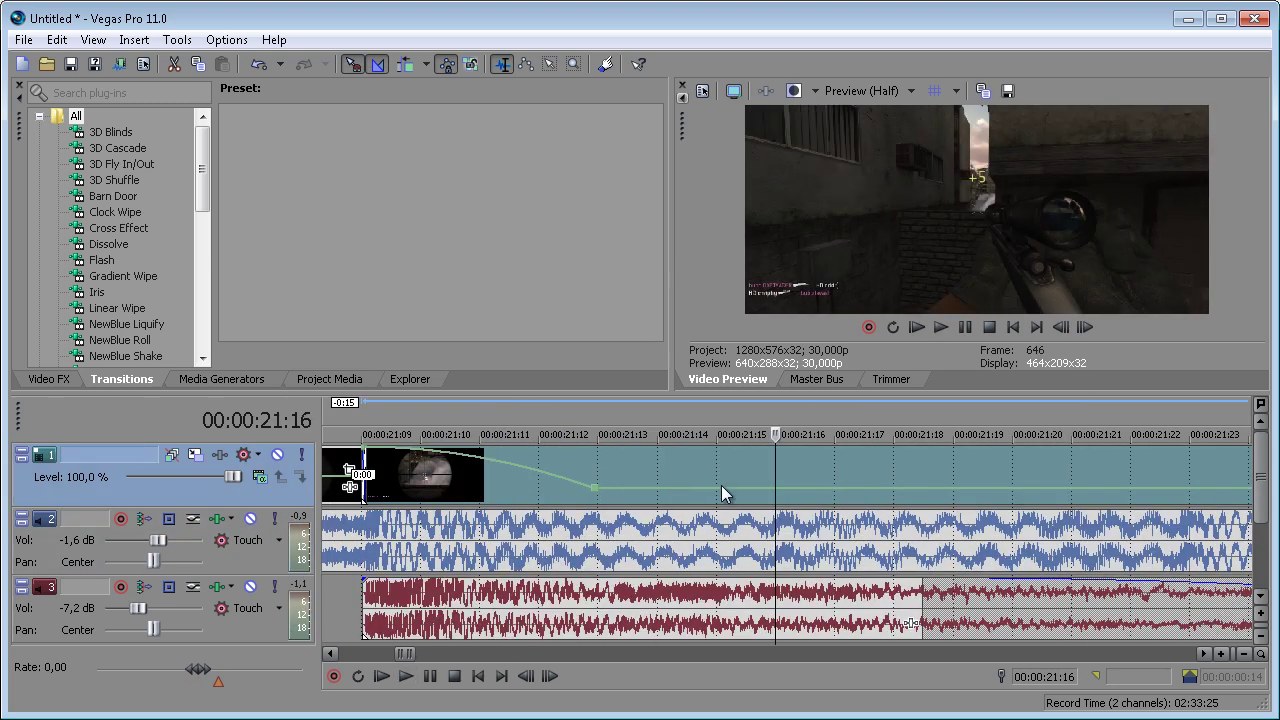
Step: Add velocity points that stay low until about 00:00:21:16, jump to maximum at about 00:00:21:17 and fall low again at about 00:00:21:23
{"action": "key", "text": "space"}
{"action": "double_click", "coordinate": [764, 488]}
{"action": "double_click", "coordinate": [777, 488]}
{"action": "left_click_drag", "start_coordinate": [777, 488], "coordinate": [879, 484]}
{"action": "scroll", "coordinate": [886, 440], "scroll_direction": "down", "scroll_amount": 3}
{"action": "double_click", "coordinate": [879, 451]}
Step: Replay the new speed burst from 00:00:21:15 and from before the beat, and inspect the low velocity point near 00:00:21:23
{"action": "left_click", "coordinate": [761, 480]}
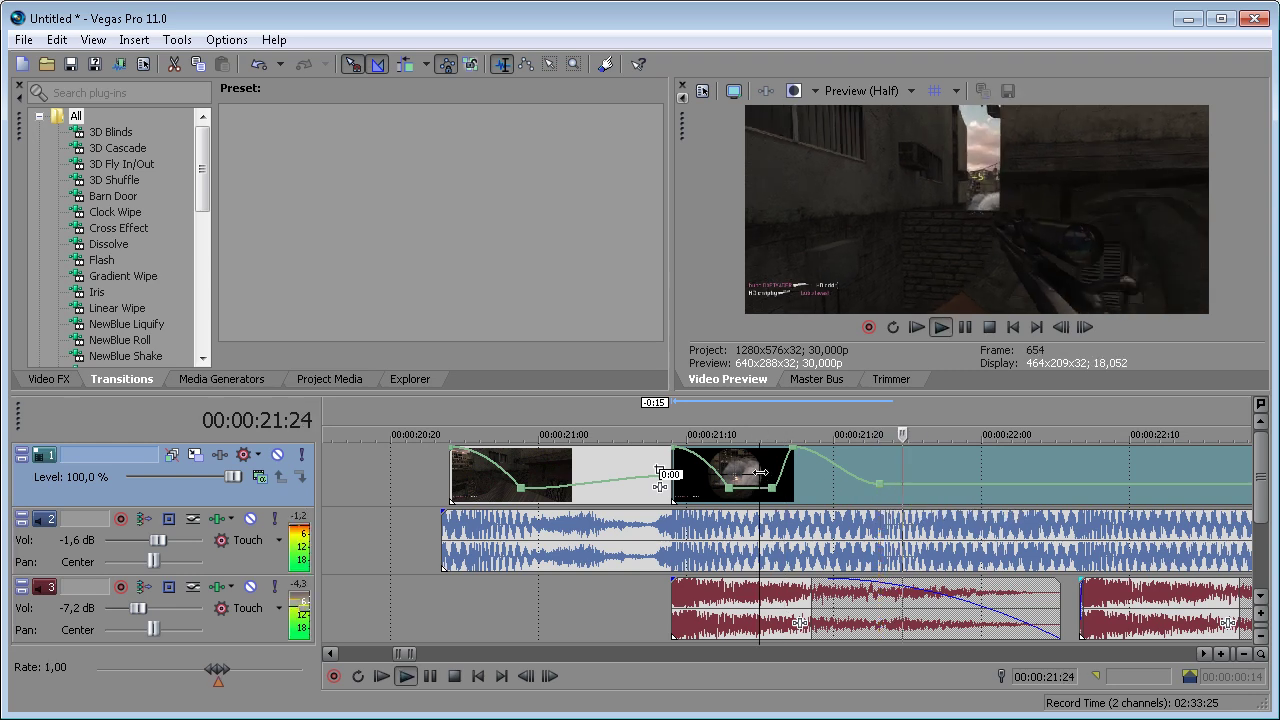
{"action": "left_click", "coordinate": [640, 502]}
{"action": "key", "text": "space"}
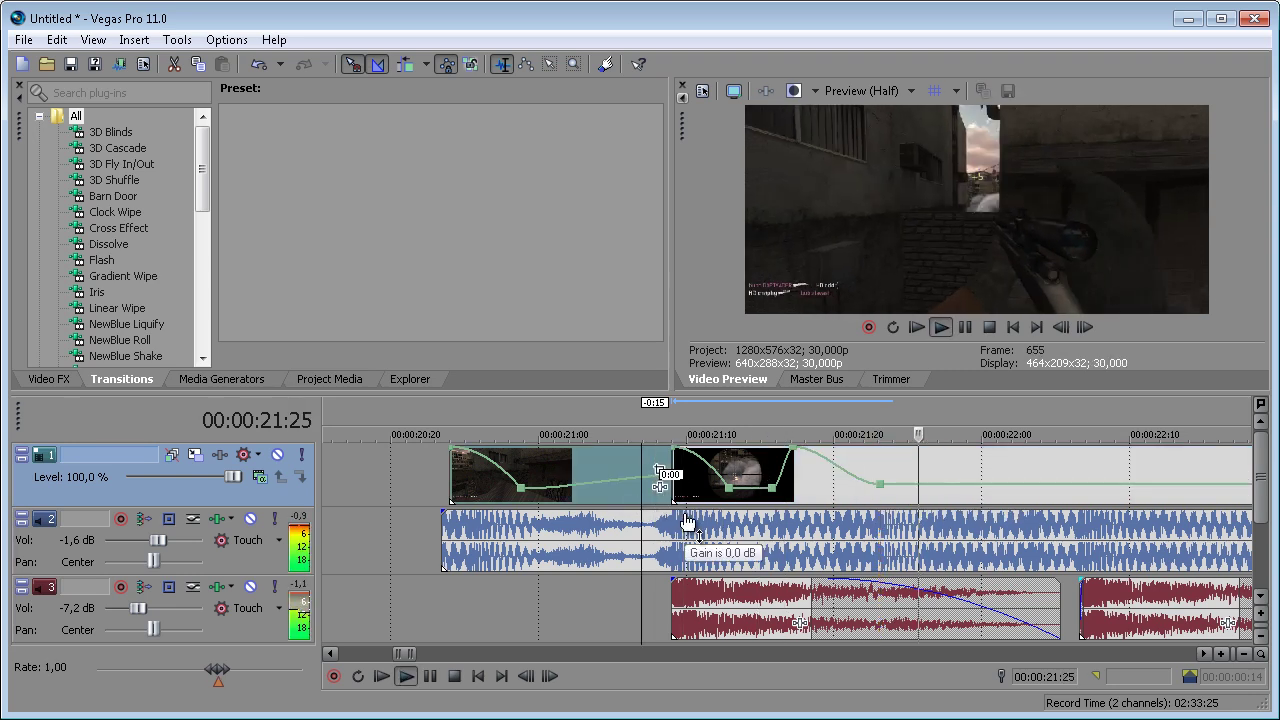
{"action": "key", "text": "space"}
{"action": "key", "text": "space"}
{"action": "key", "text": "space"}
{"action": "left_click", "coordinate": [891, 486]}
{"action": "scroll", "coordinate": [889, 487], "scroll_direction": "up", "scroll_amount": 5}
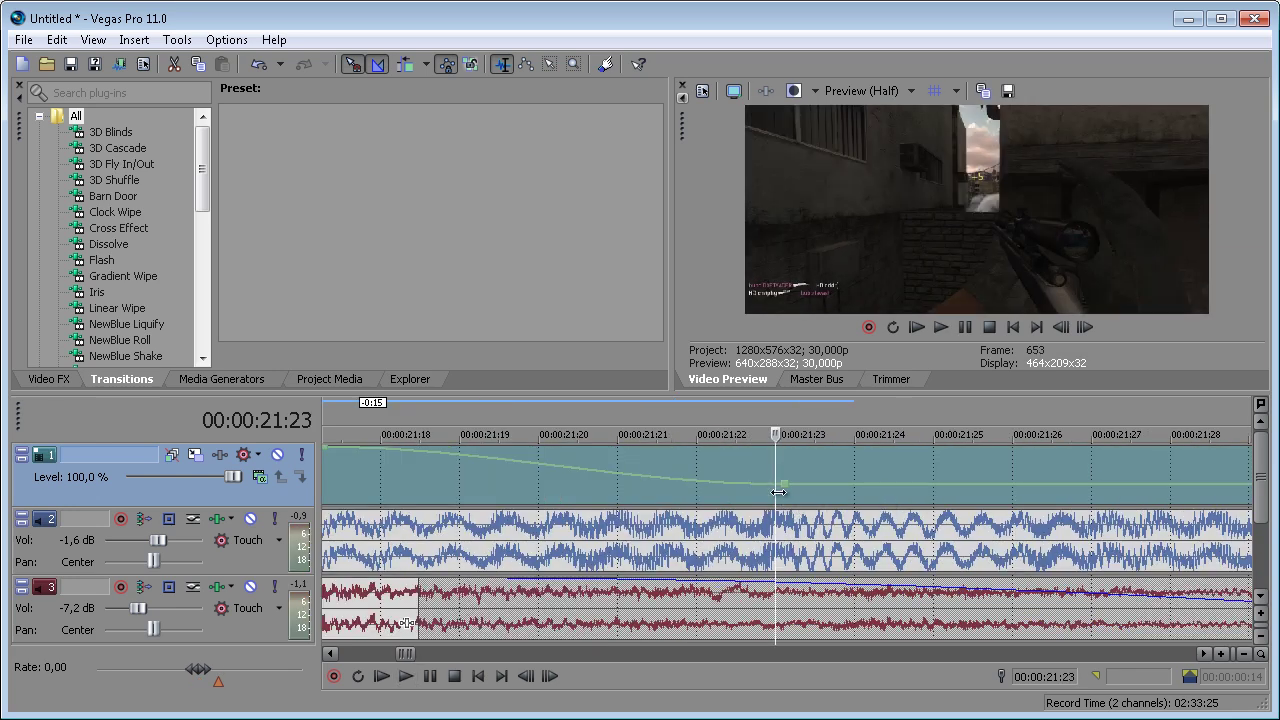
Step: Split the clip at the next marked sound, at about 00:00:22:06, with a low velocity point at the cut
{"action": "left_click_drag", "start_coordinate": [778, 487], "coordinate": [932, 486]}
{"action": "scroll", "coordinate": [932, 486], "scroll_direction": "down", "scroll_amount": 3}
{"action": "left_click_drag", "start_coordinate": [598, 455], "coordinate": [607, 470]}
{"action": "left_click", "coordinate": [1128, 464]}
{"action": "left_click", "coordinate": [1186, 462]}
{"action": "scroll", "coordinate": [1186, 462], "scroll_direction": "up", "scroll_amount": 6}
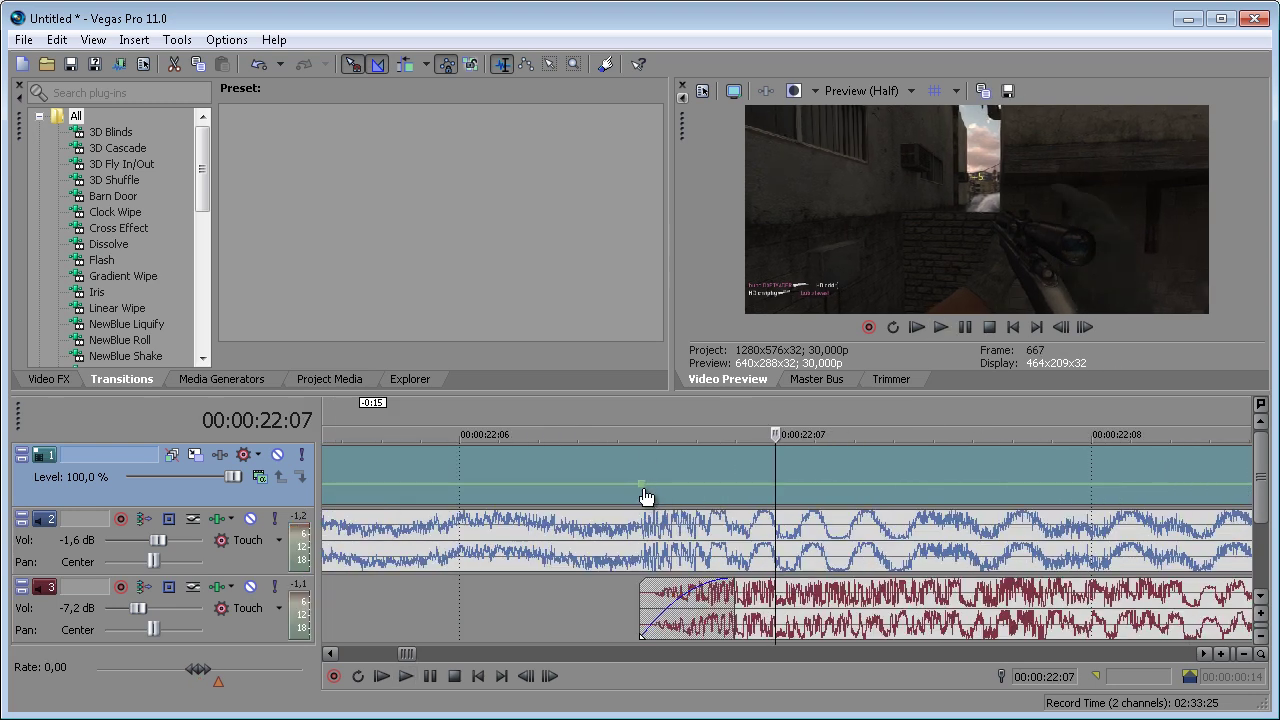
{"action": "key", "text": "s"}
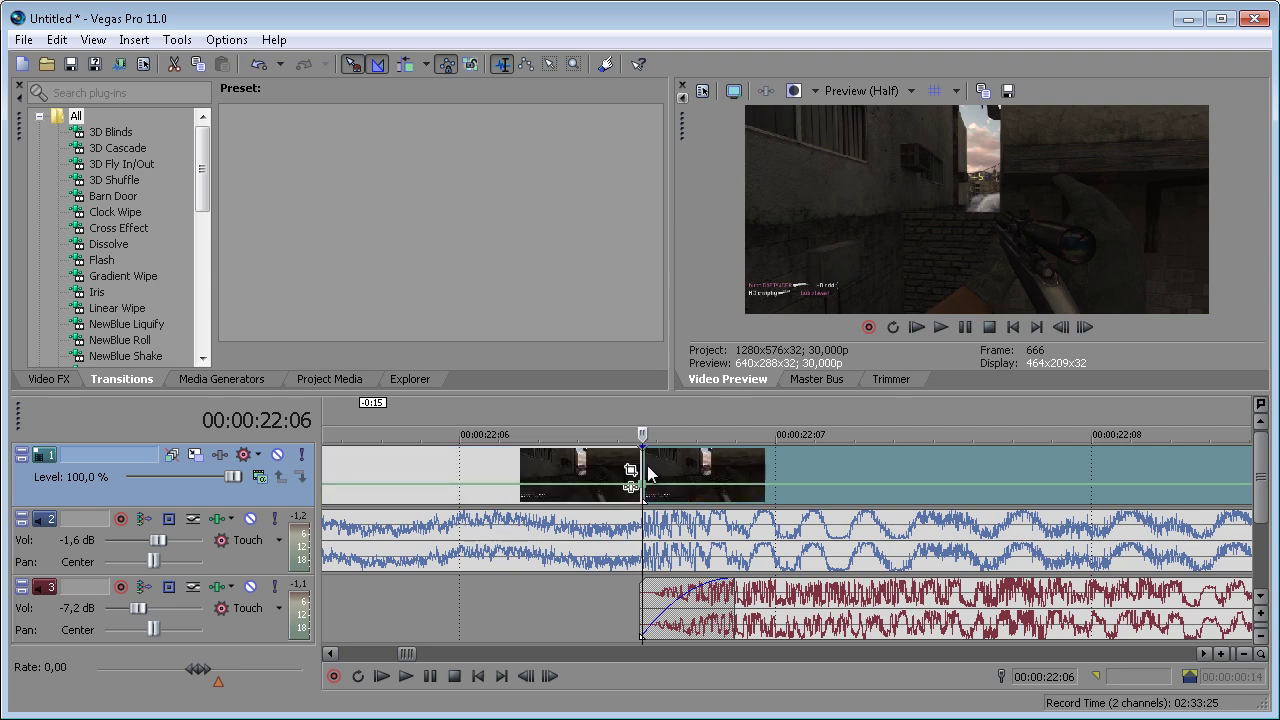
Step: Trim the start of the part after the cut to the scoped view and overlap it slightly with the previous part from 00:00:22:06
{"action": "left_click_drag", "start_coordinate": [648, 473], "coordinate": [805, 485]}
{"action": "scroll", "coordinate": [770, 472], "scroll_direction": "down", "scroll_amount": 5}
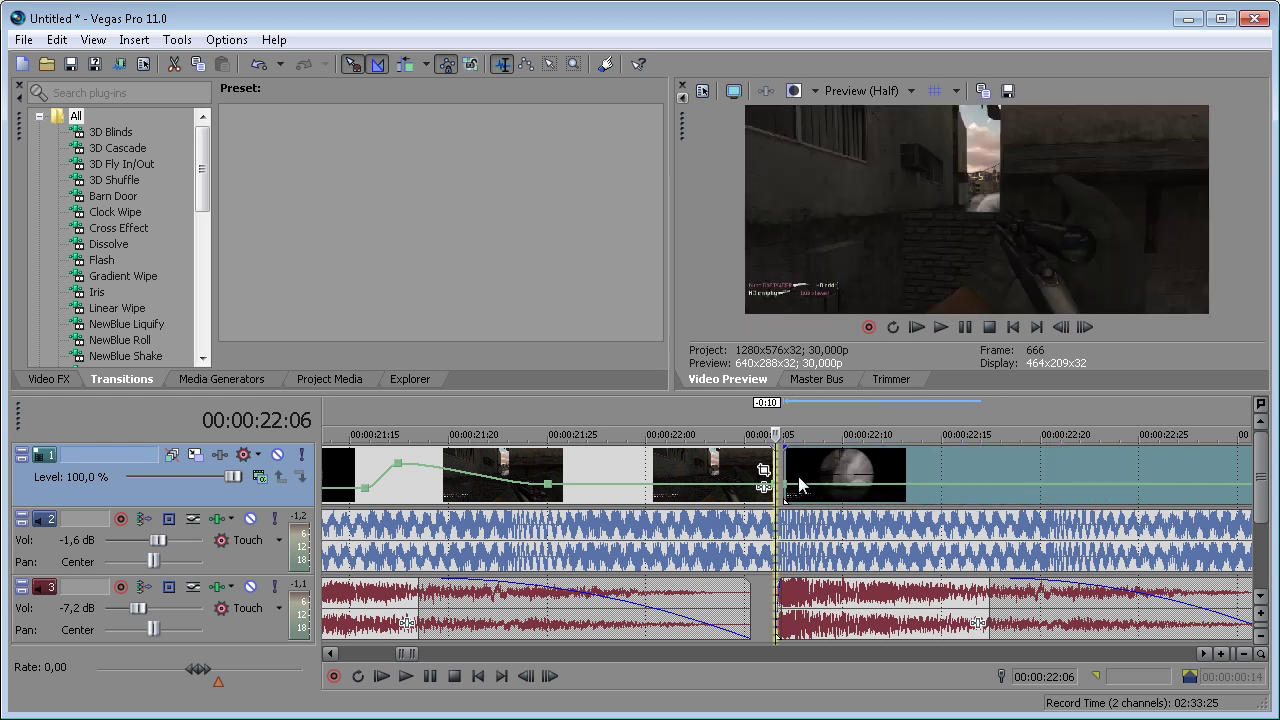
{"action": "left_click", "coordinate": [788, 477]}
{"action": "scroll", "coordinate": [800, 470], "scroll_direction": "up", "scroll_amount": 3}
{"action": "left_click_drag", "start_coordinate": [888, 458], "coordinate": [841, 465]}
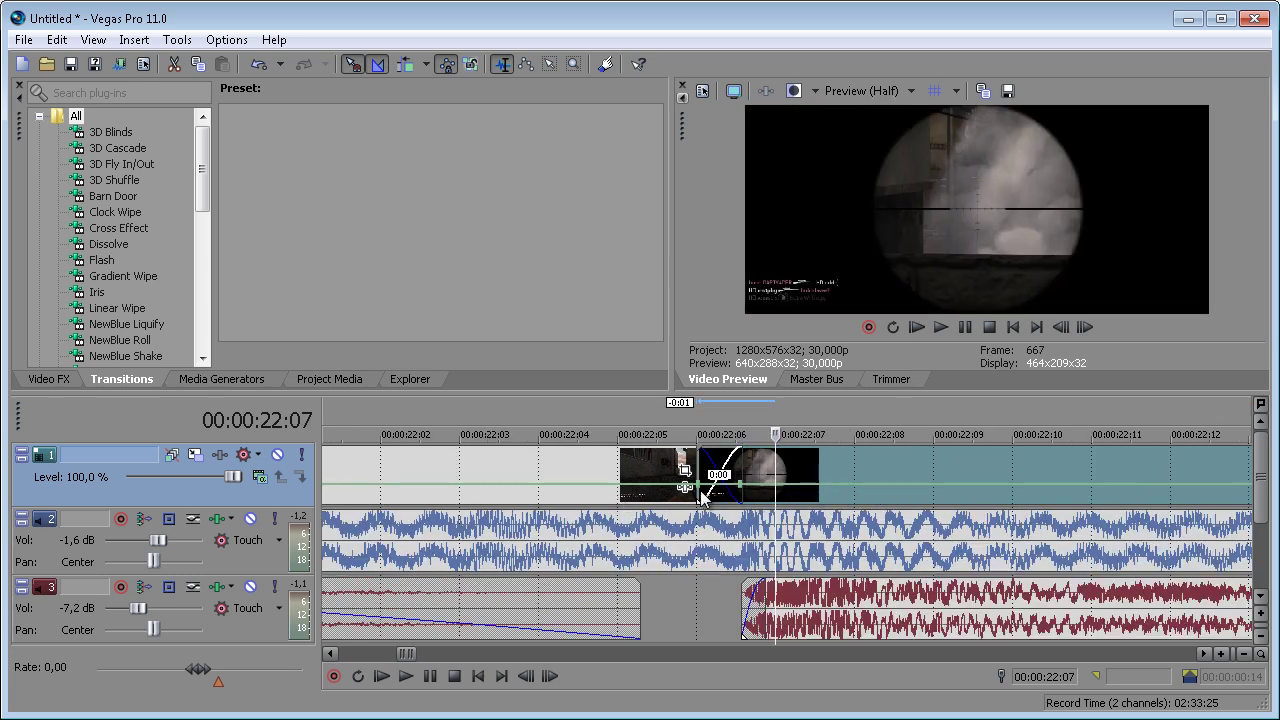
Step: Raise the new part's starting velocity to maximum, drop it low at about 00:00:22:09 and make the descent a Slow Fade
{"action": "left_click_drag", "start_coordinate": [699, 485], "coordinate": [699, 447]}
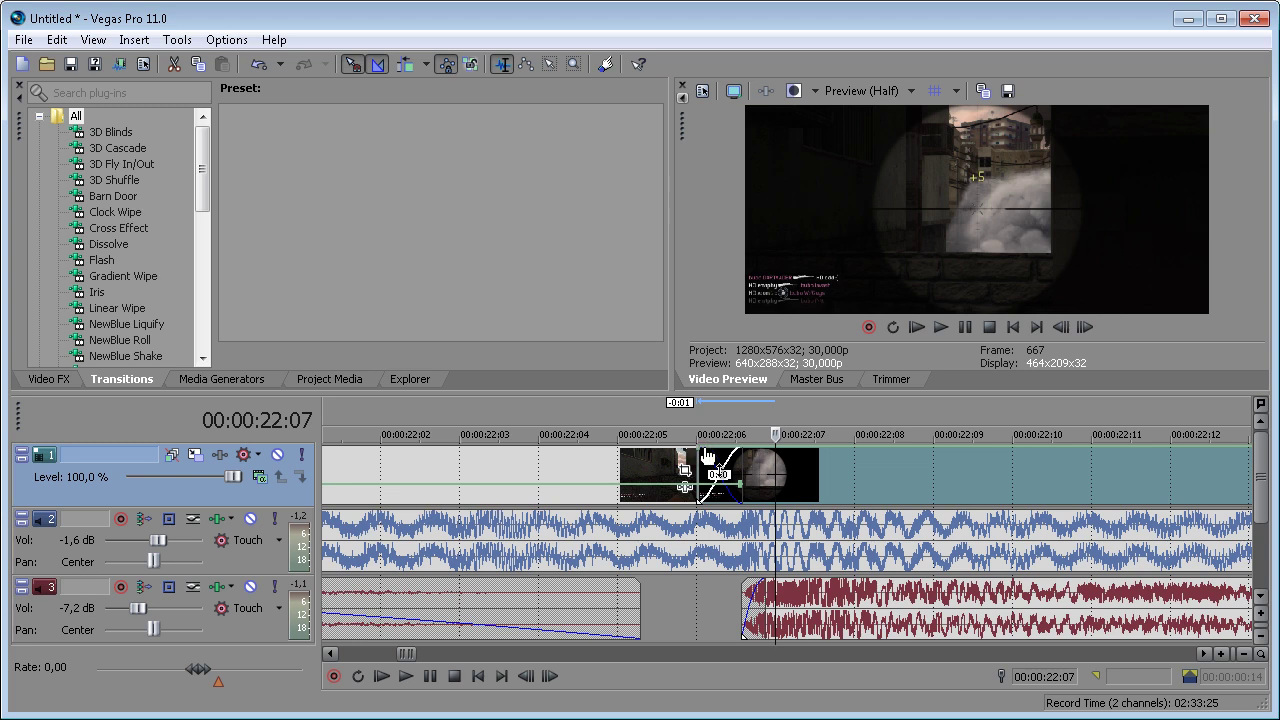
{"action": "left_click_drag", "start_coordinate": [955, 458], "coordinate": [960, 500]}
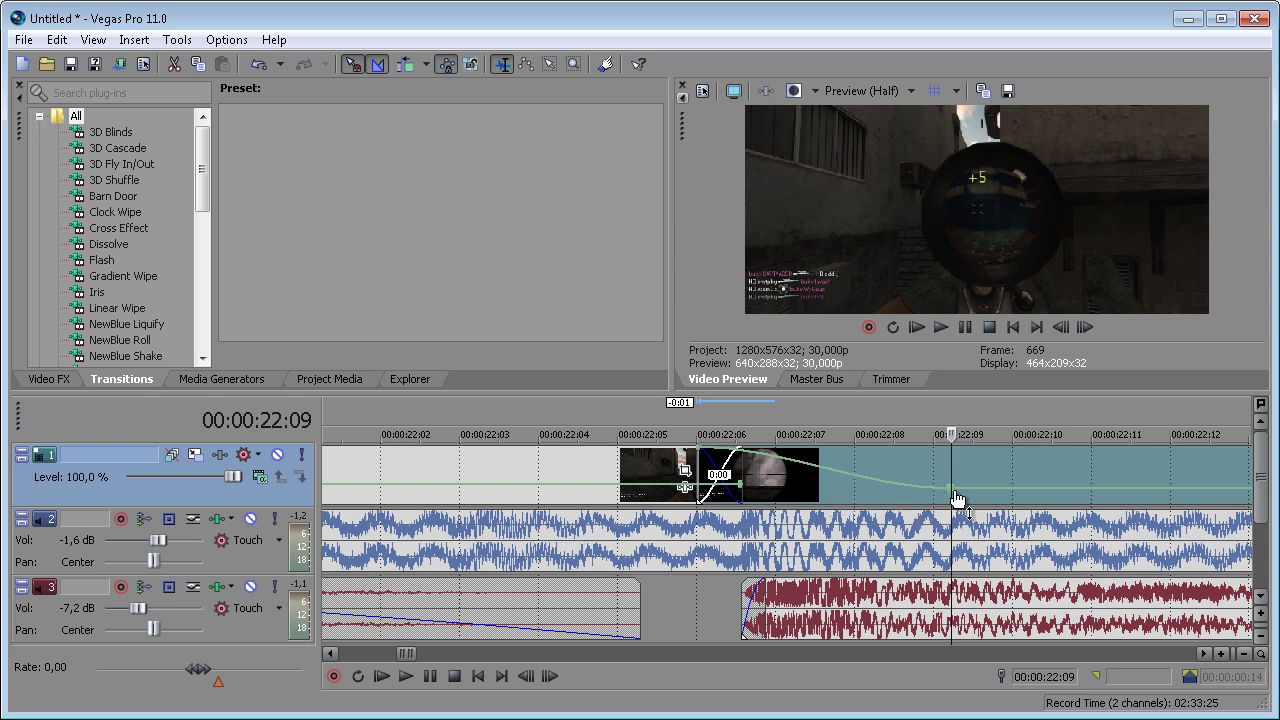
{"action": "right_click", "coordinate": [824, 466]}
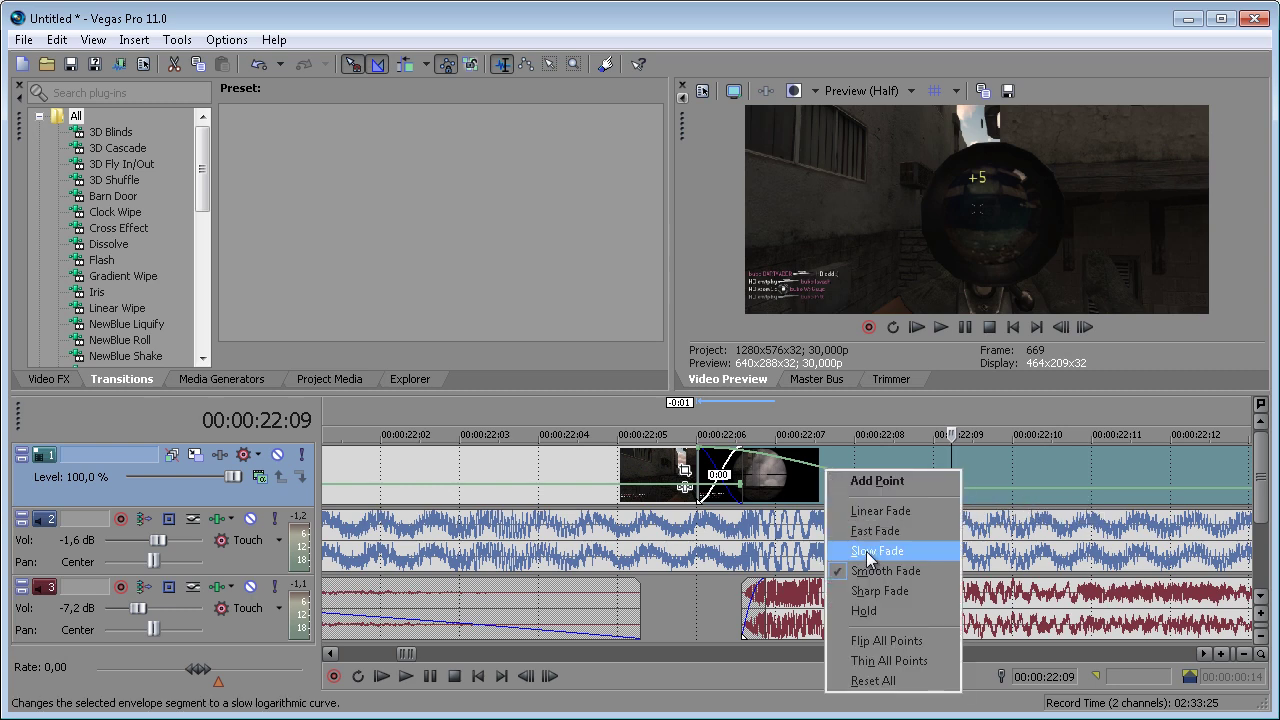
{"action": "left_click", "coordinate": [868, 558]}
Step: Replay the new transition and shift the low velocity point after the cut to about 00:00:22:11
{"action": "key", "text": "space"}
{"action": "key", "text": "space"}
{"action": "key", "text": "space"}
{"action": "key", "text": "space"}
{"action": "scroll", "coordinate": [939, 497], "scroll_direction": "down", "scroll_amount": 2}
{"action": "mouse_move", "coordinate": [852, 497]}
{"action": "left_mouse_down"}
{"action": "mouse_move", "coordinate": [1006, 500]}
{"action": "mouse_move", "coordinate": [870, 487]}
{"action": "left_mouse_up"}
Step: Replay the speed burst at the second cut and examine the overlap between the two parts from 00:00:22:06
{"action": "key", "text": "space"}
{"action": "key", "text": "space"}
{"action": "key", "text": "space"}
{"action": "key", "text": "space"}
{"action": "key", "text": "space"}
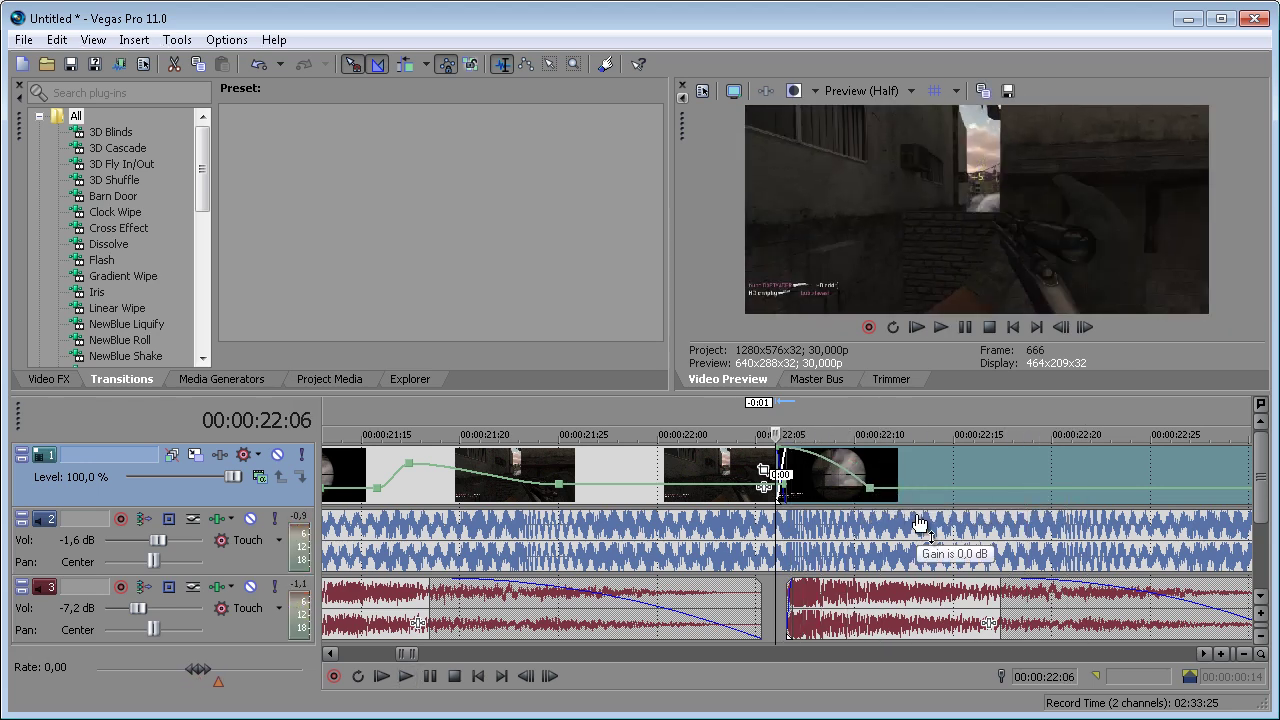
{"action": "scroll", "coordinate": [745, 476], "scroll_direction": "up", "scroll_amount": 5}
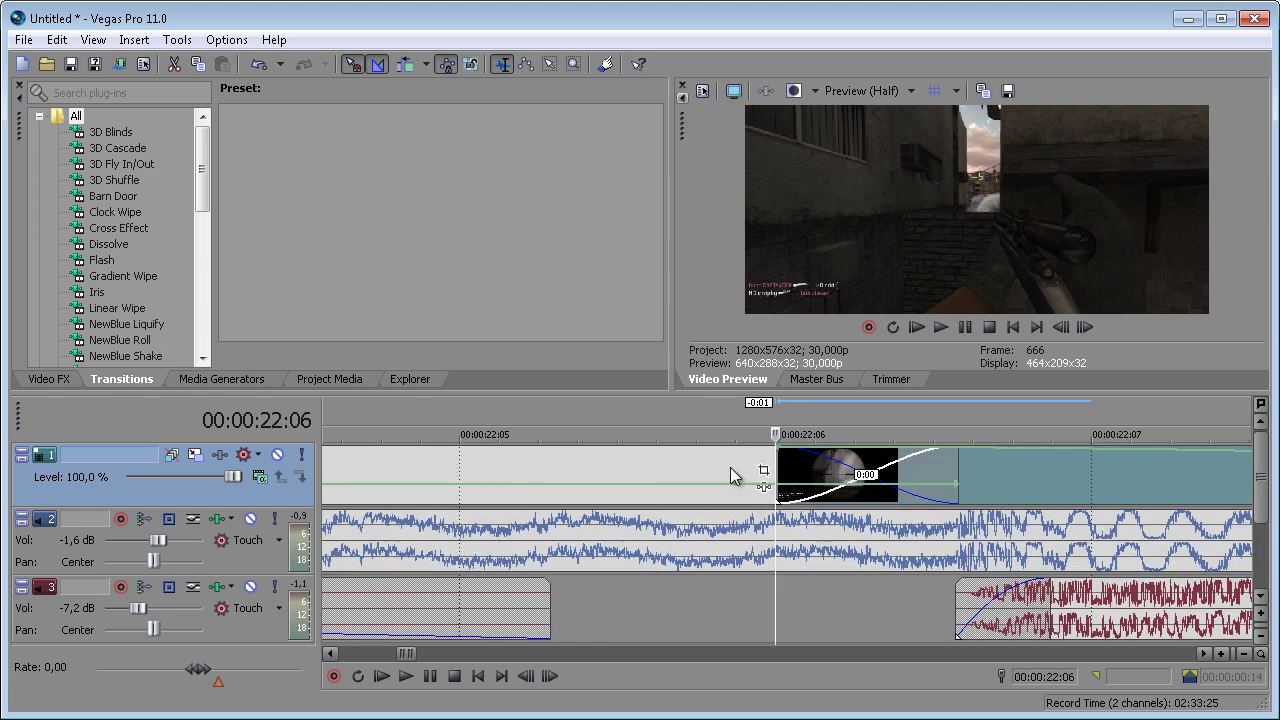
{"action": "left_click", "coordinate": [729, 466]}
{"action": "left_click", "coordinate": [496, 472]}
{"action": "scroll", "coordinate": [737, 493], "scroll_direction": "down", "scroll_amount": 2}
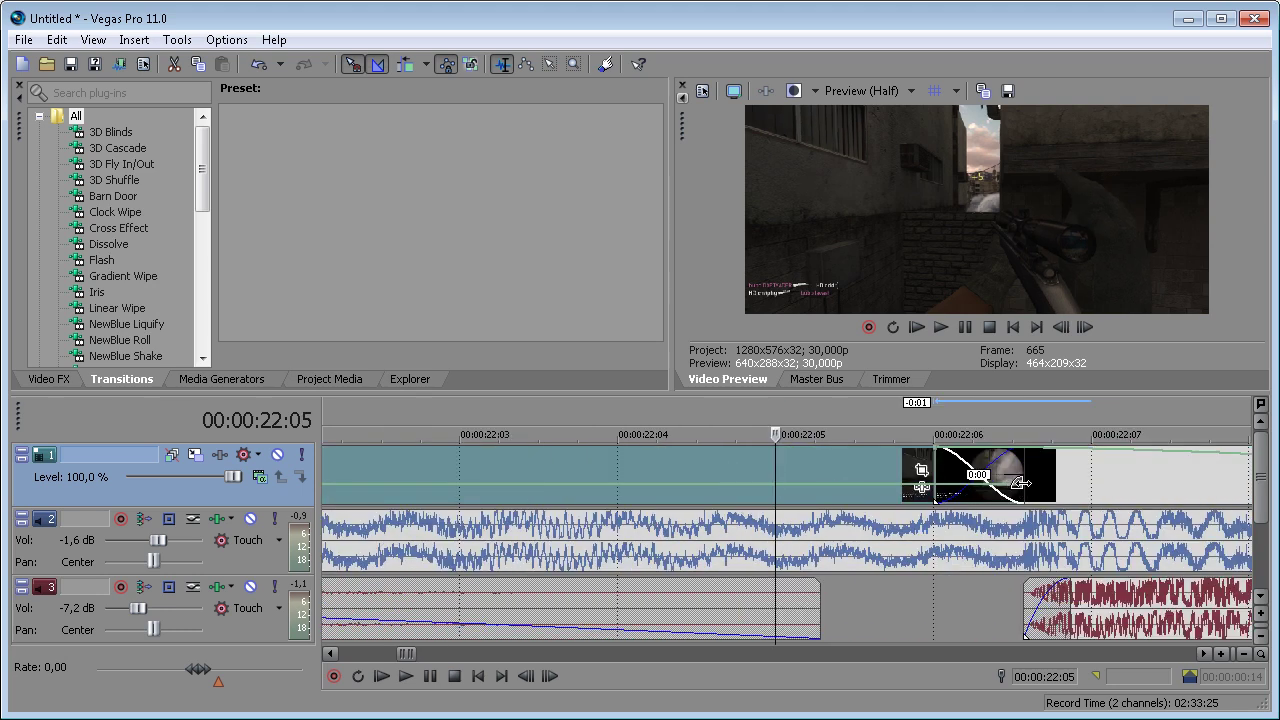
{"action": "left_click", "coordinate": [1016, 482]}
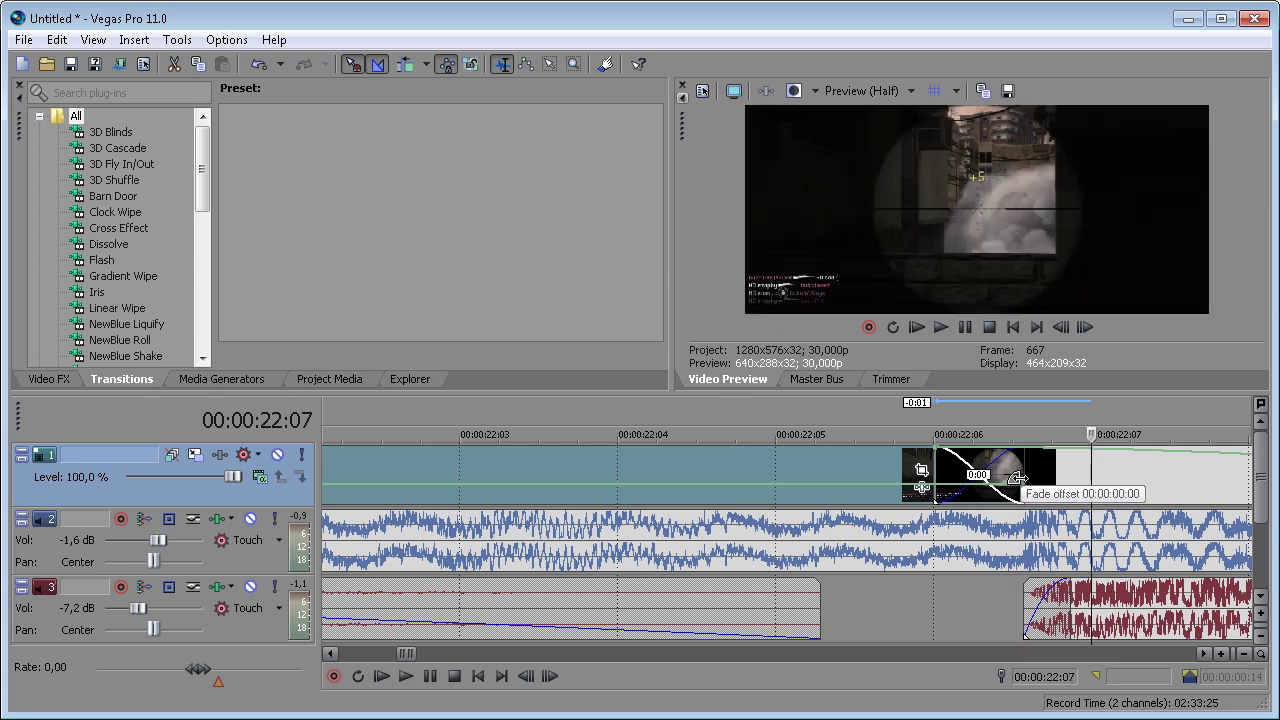
{"action": "scroll", "coordinate": [885, 495], "scroll_direction": "up", "scroll_amount": 3}
{"action": "scroll", "coordinate": [885, 495], "scroll_direction": "down", "scroll_amount": 2}
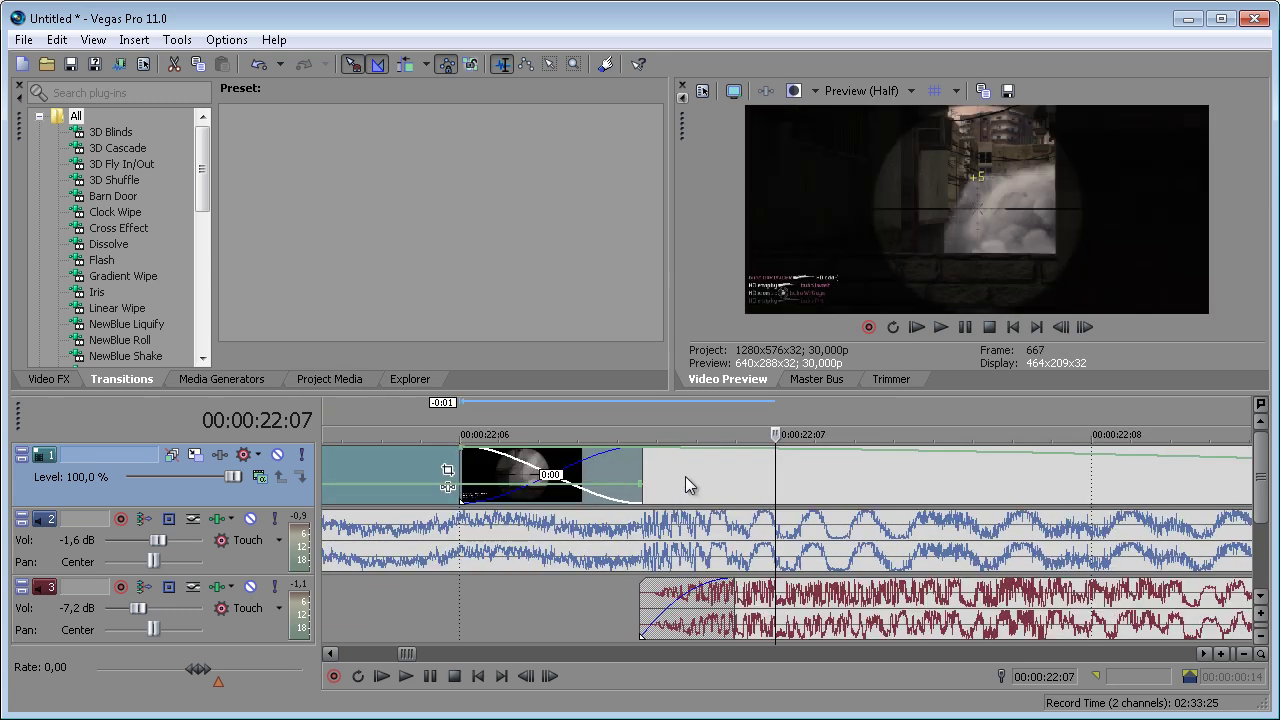
Step: Shift the part after the cut to start at 00:00:22:07 and raise the previous part's ending velocity close to maximum
{"action": "left_click_drag", "start_coordinate": [685, 476], "coordinate": [862, 476]}
{"action": "left_click_drag", "start_coordinate": [644, 492], "coordinate": [610, 461]}
{"action": "left_click", "coordinate": [460, 478]}
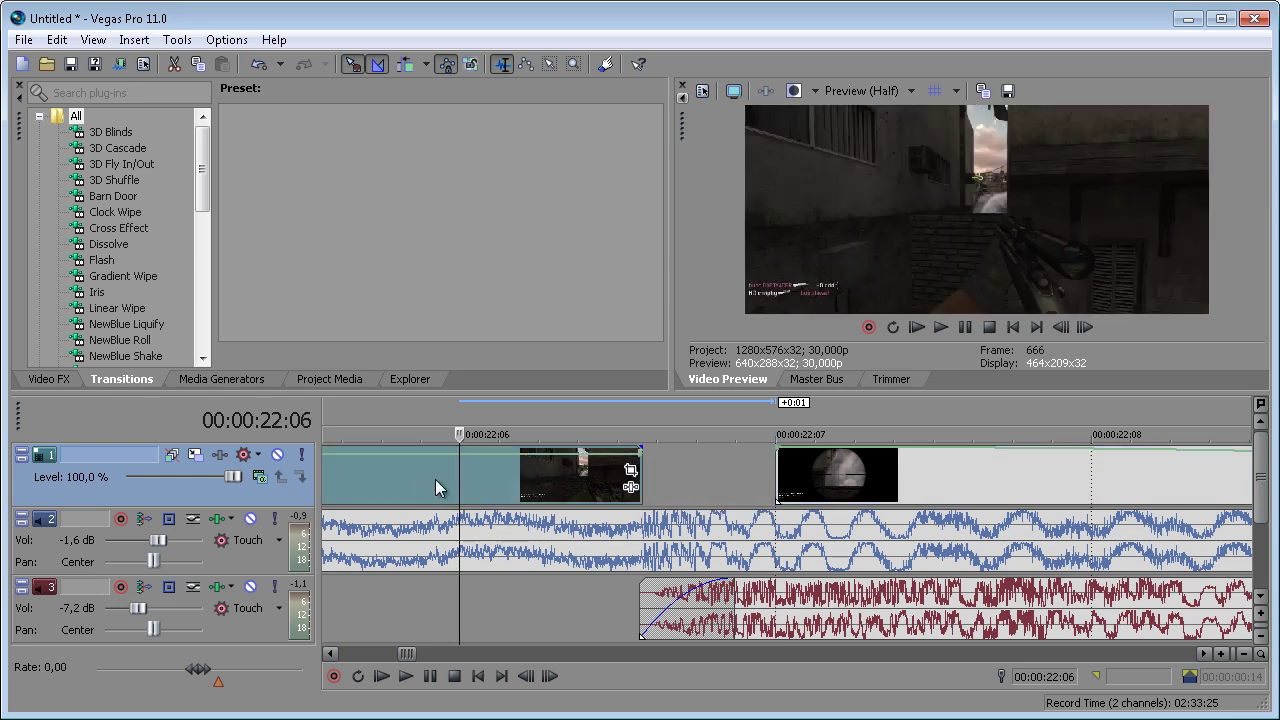
Step: Move the middle part's velocity peak to maximum at about 00:00:21:20 and raise its ending velocity to maximum
{"action": "scroll", "coordinate": [602, 477], "scroll_direction": "down", "scroll_amount": 6}
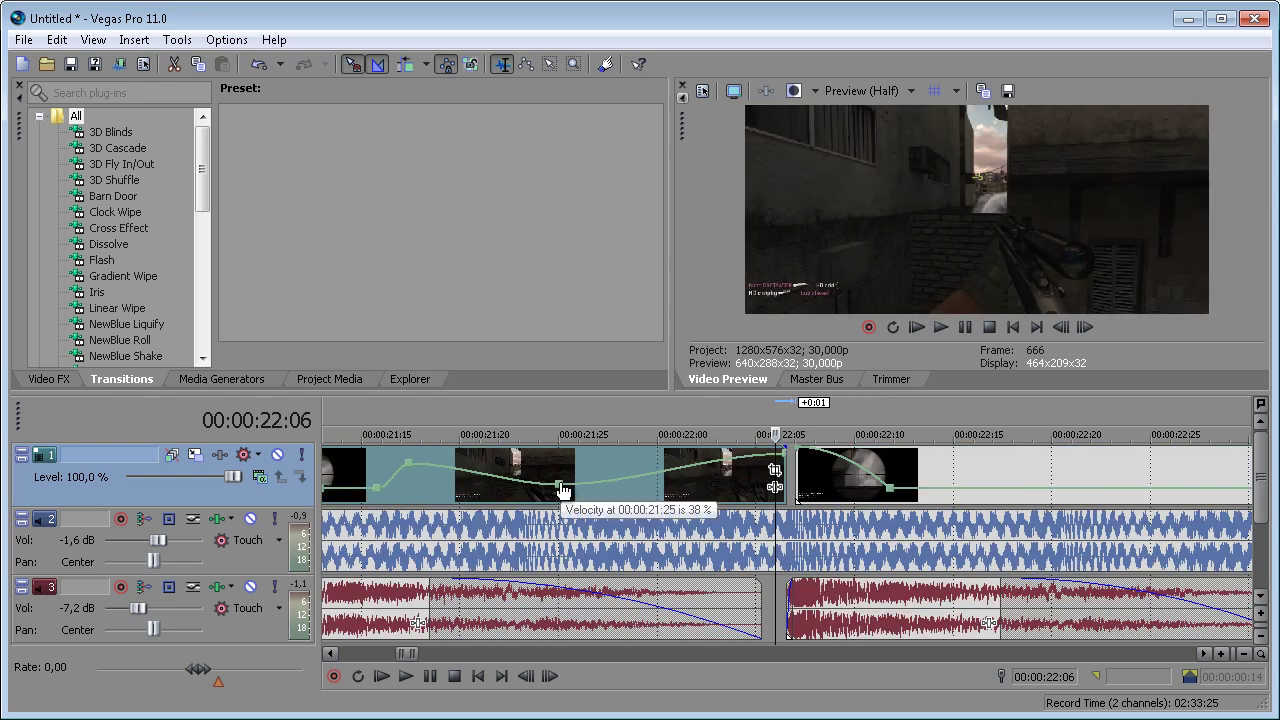
{"action": "left_click_drag", "start_coordinate": [416, 468], "coordinate": [410, 370]}
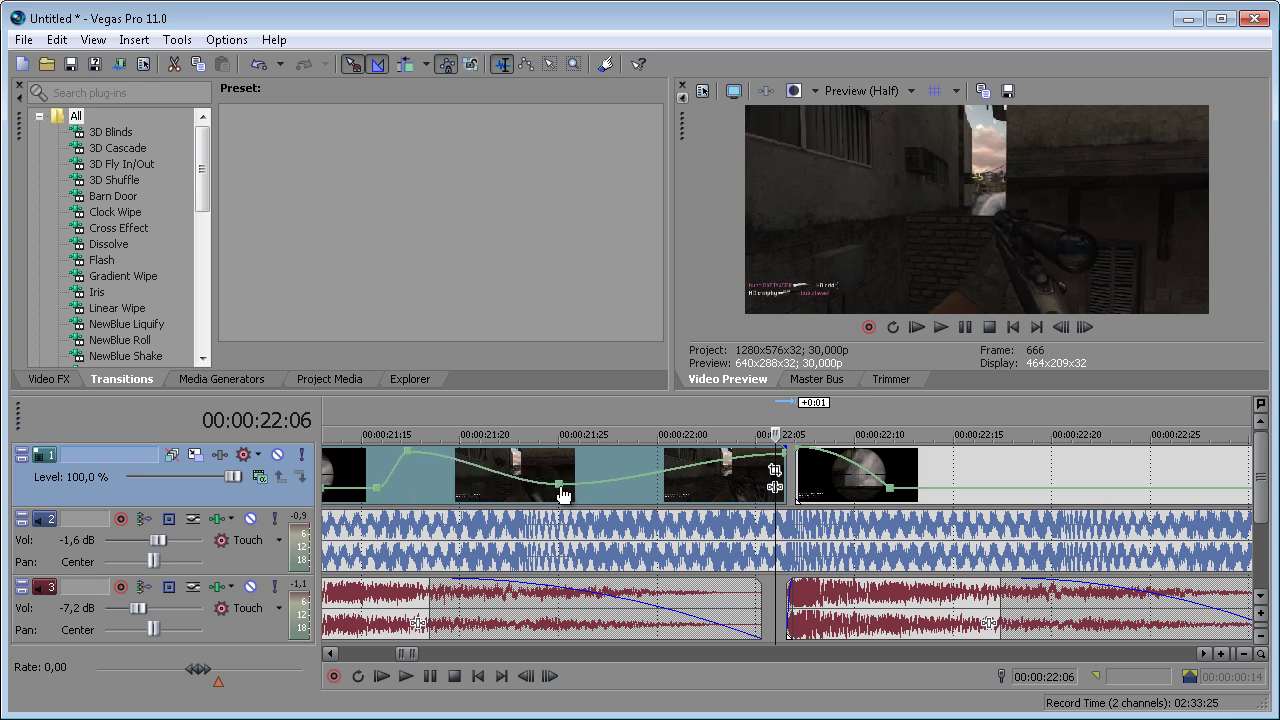
{"action": "left_click_drag", "start_coordinate": [411, 462], "coordinate": [466, 456]}
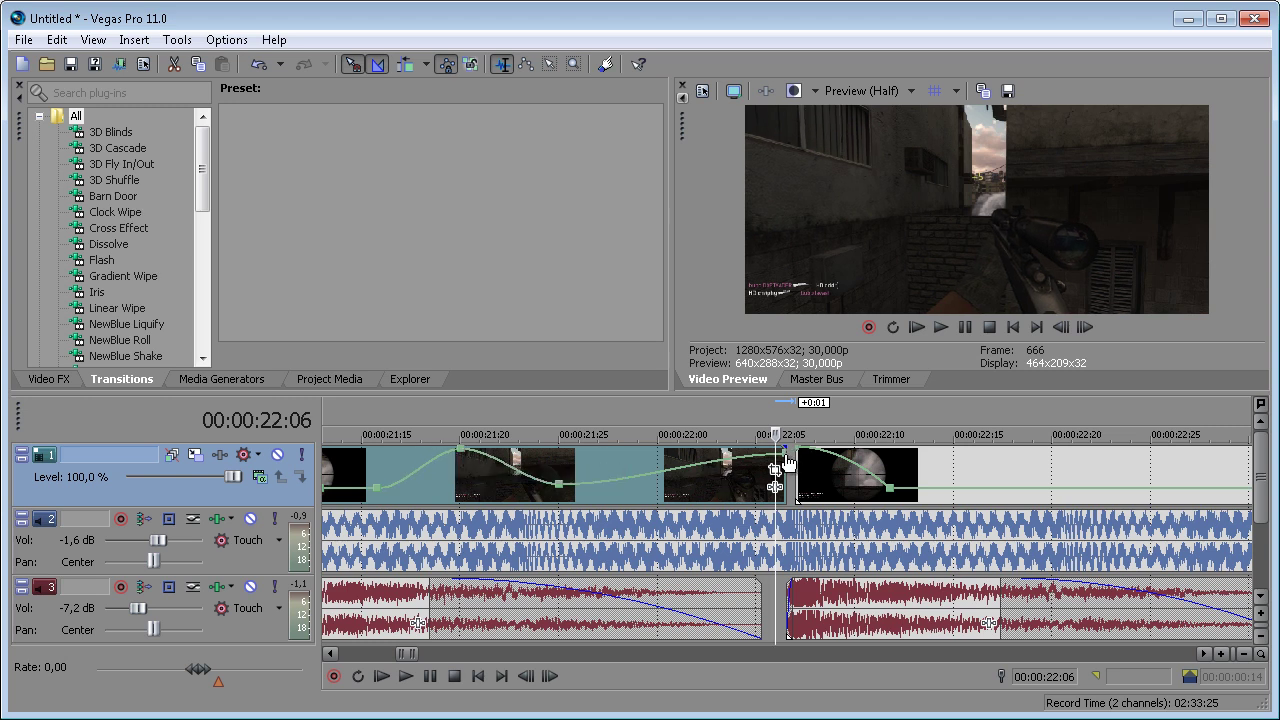
{"action": "left_click_drag", "start_coordinate": [786, 456], "coordinate": [784, 444]}
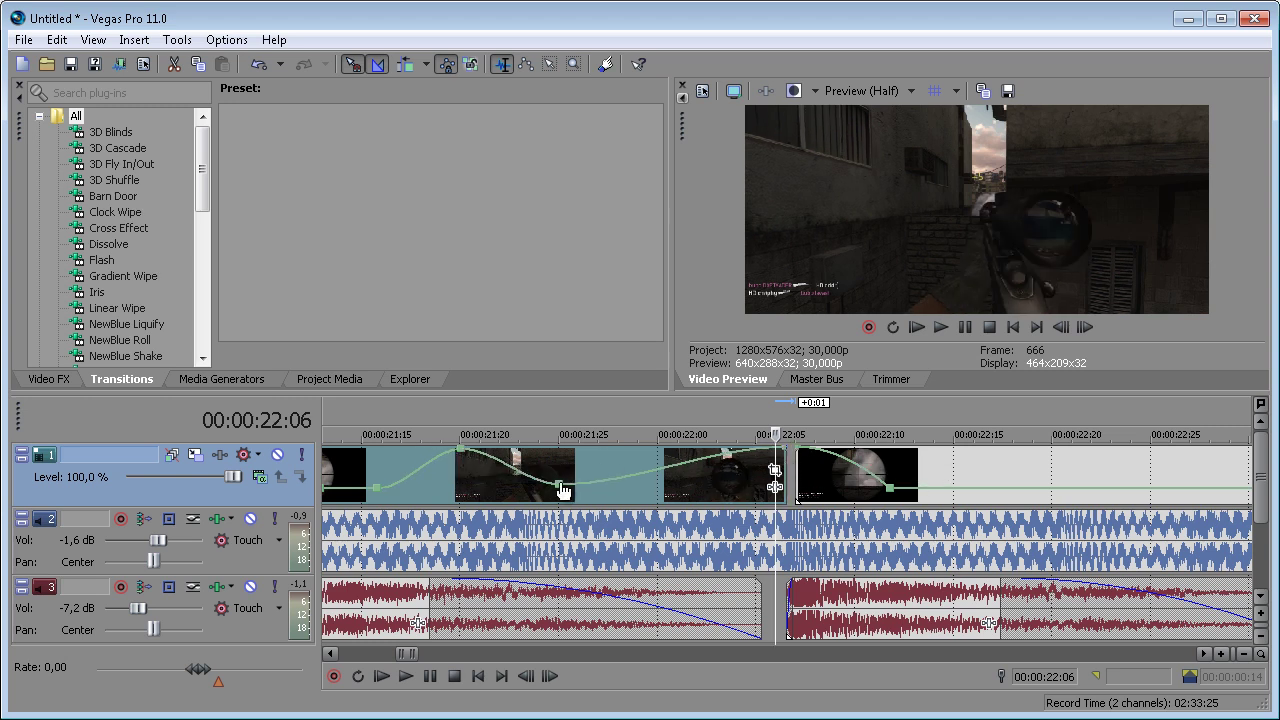
Step: Raise the low velocity point near 00:00:21:25 slightly and slide the following part back to overlap from 00:00:22:06
{"action": "left_click_drag", "start_coordinate": [560, 489], "coordinate": [561, 488]}
{"action": "scroll", "coordinate": [652, 535], "scroll_direction": "down", "scroll_amount": 5}
{"action": "scroll", "coordinate": [652, 535], "scroll_direction": "up", "scroll_amount": 8}
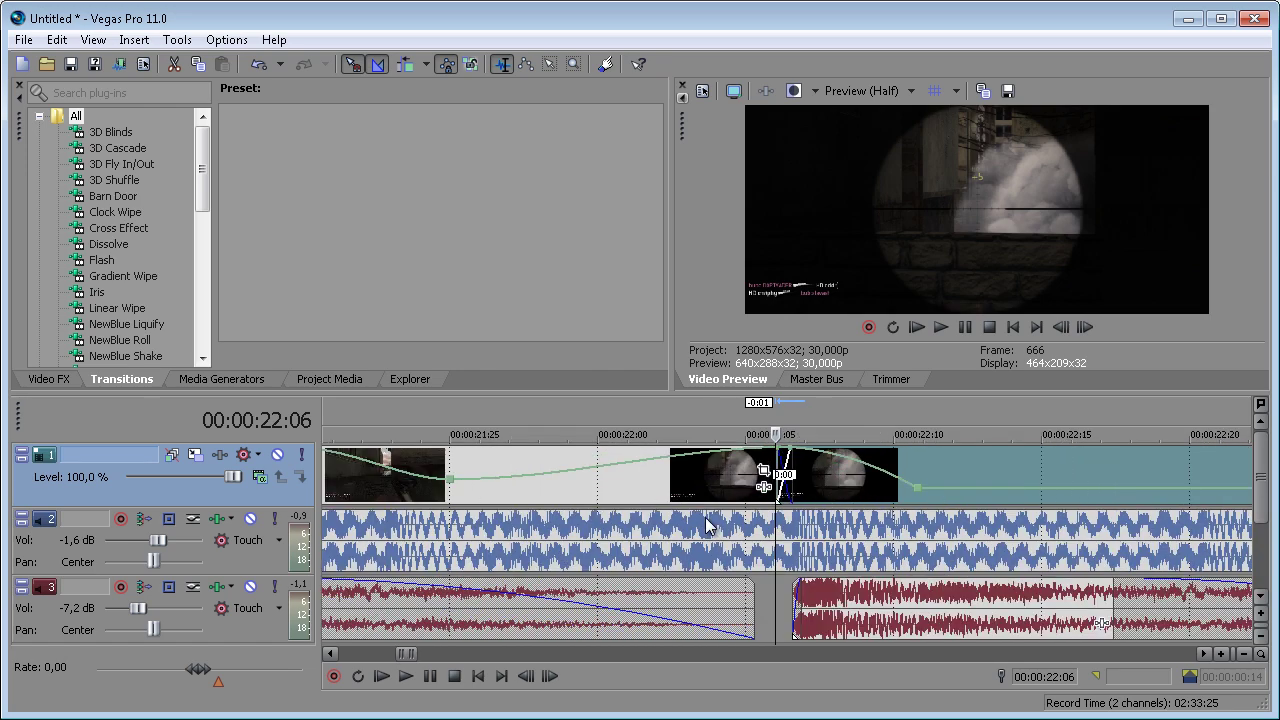
Step: Replay both synced transitions from 00:00:21:05 to check the reshaped velocity against the marked sounds
{"action": "scroll", "coordinate": [417, 495], "scroll_direction": "down", "scroll_amount": 4}
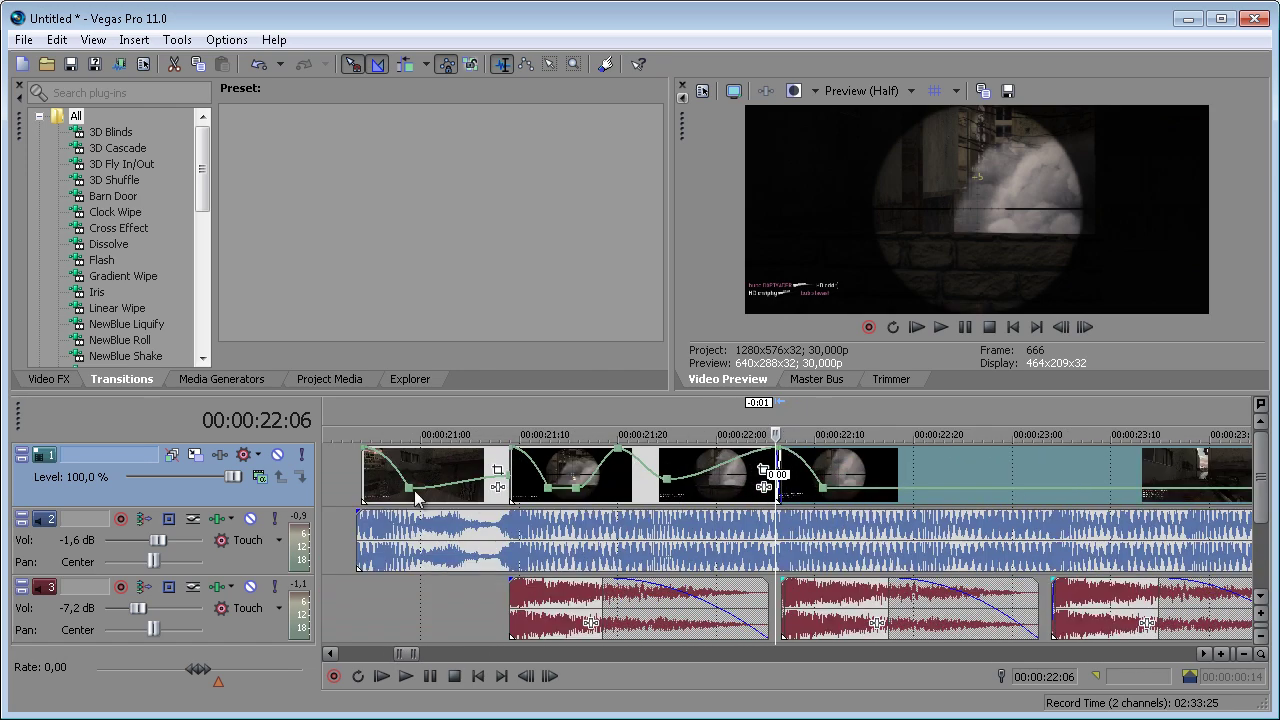
{"action": "left_click", "coordinate": [470, 472]}
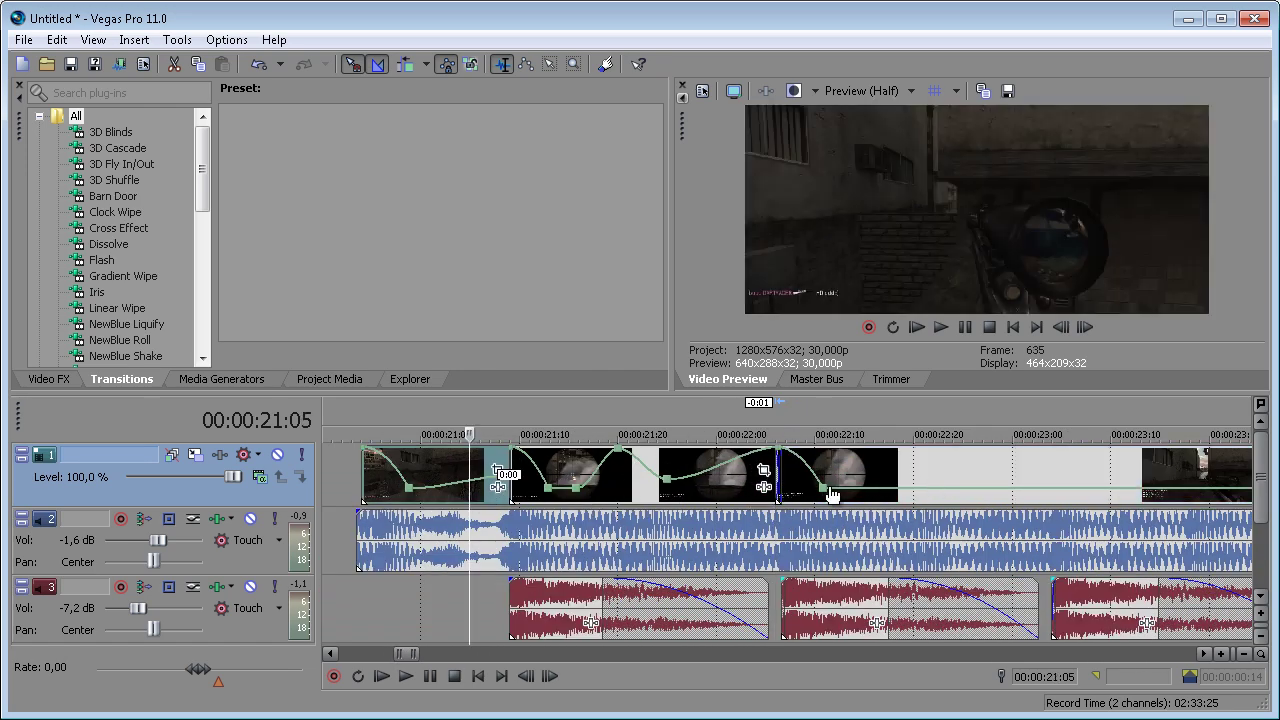
{"action": "key", "text": "space"}
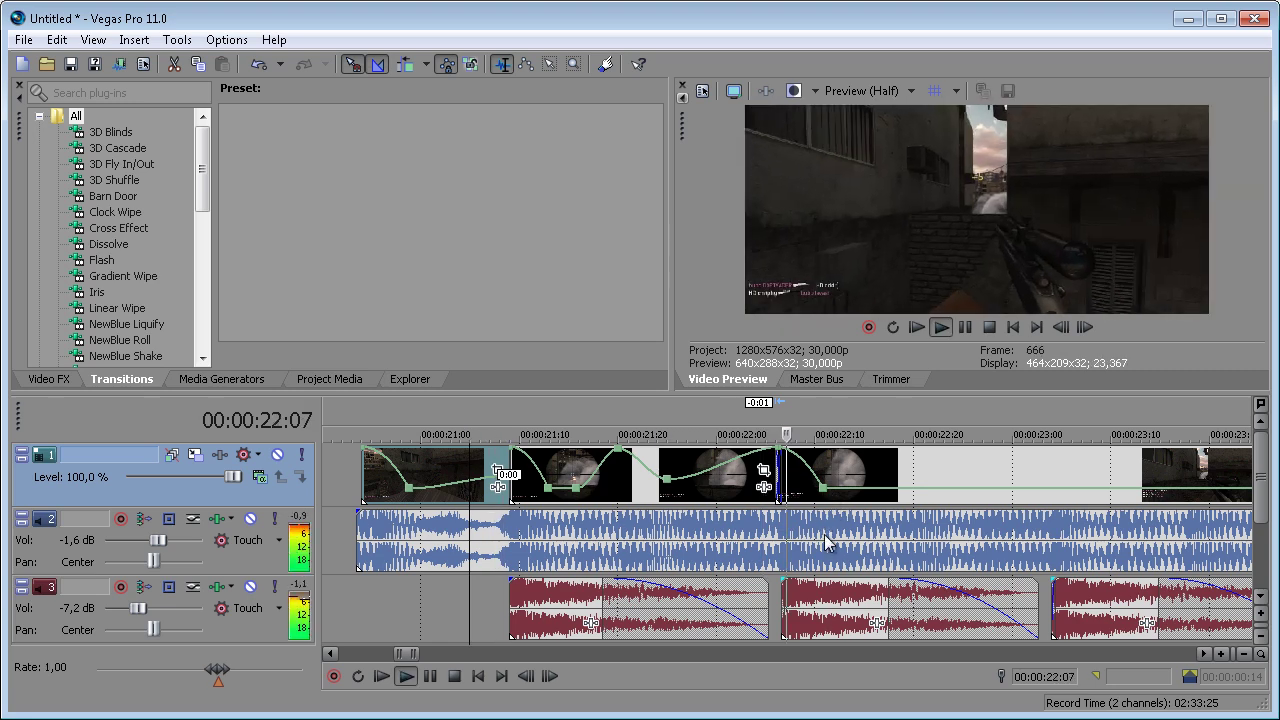
{"action": "key", "text": "space"}
{"action": "key", "text": "space"}
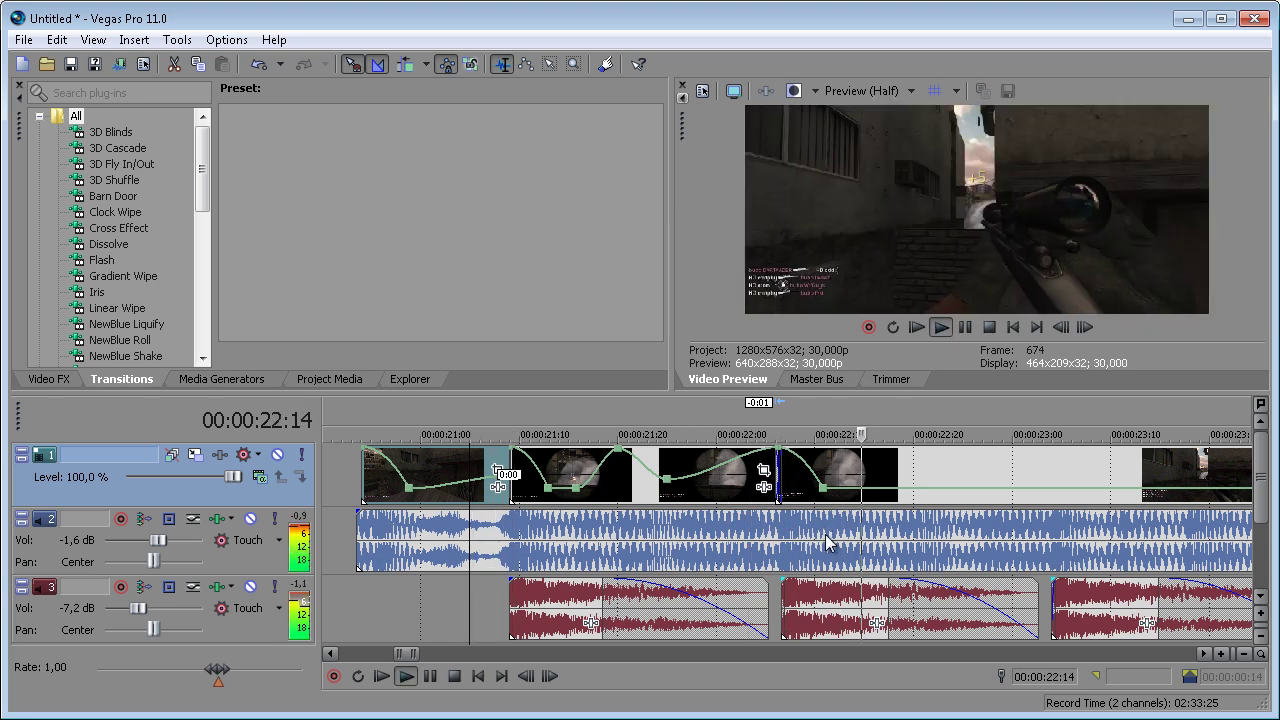
{"action": "key", "text": "space"}
{"action": "key", "text": "space"}
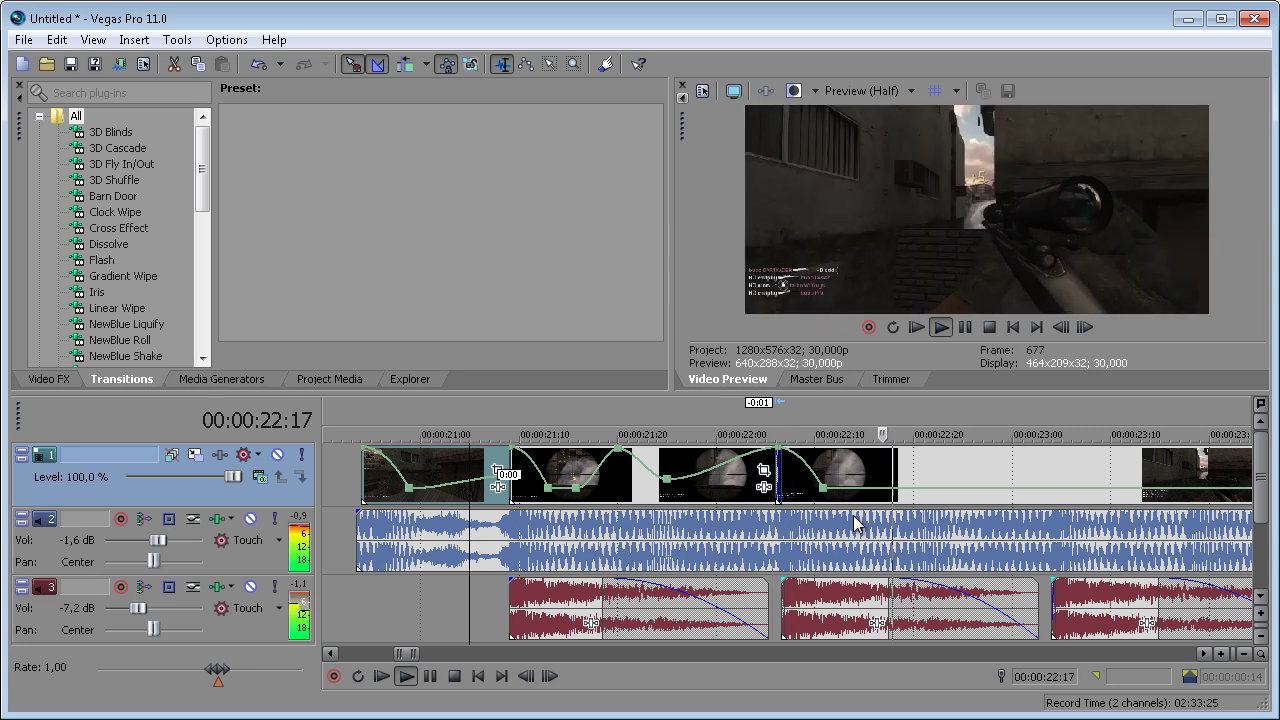
{"action": "key", "text": "space"}
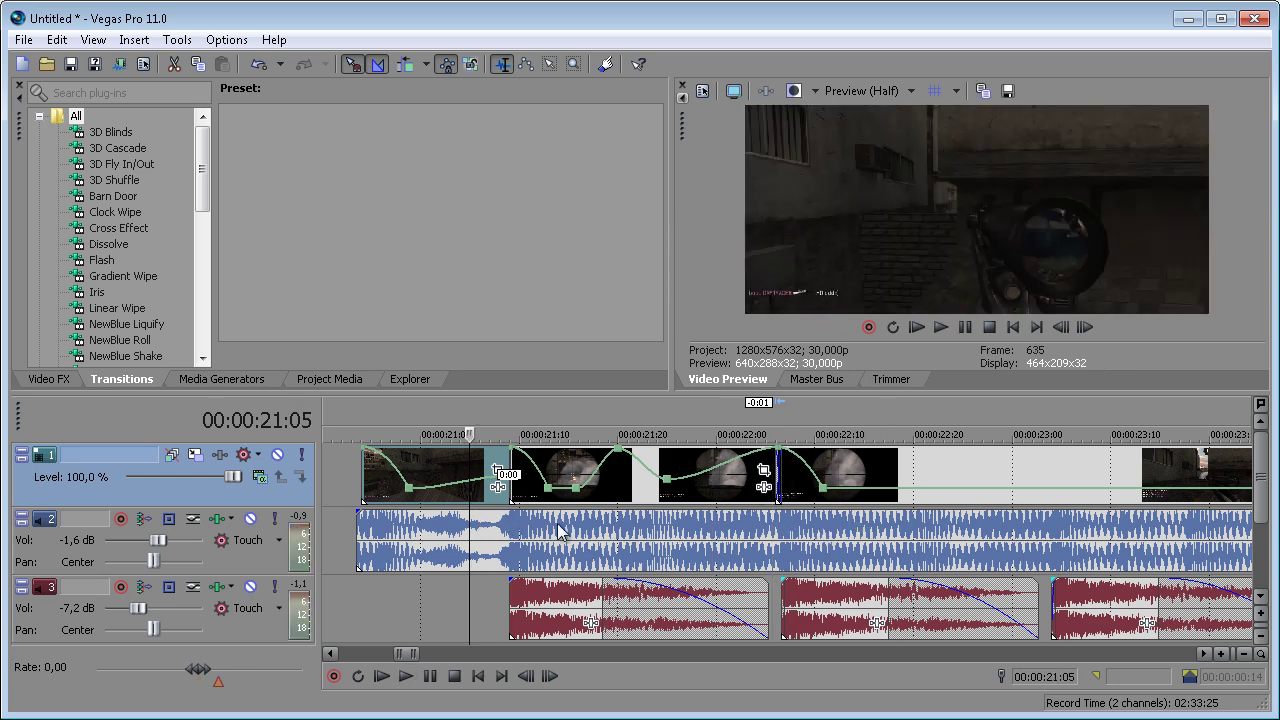
{"action": "key", "text": "space"}
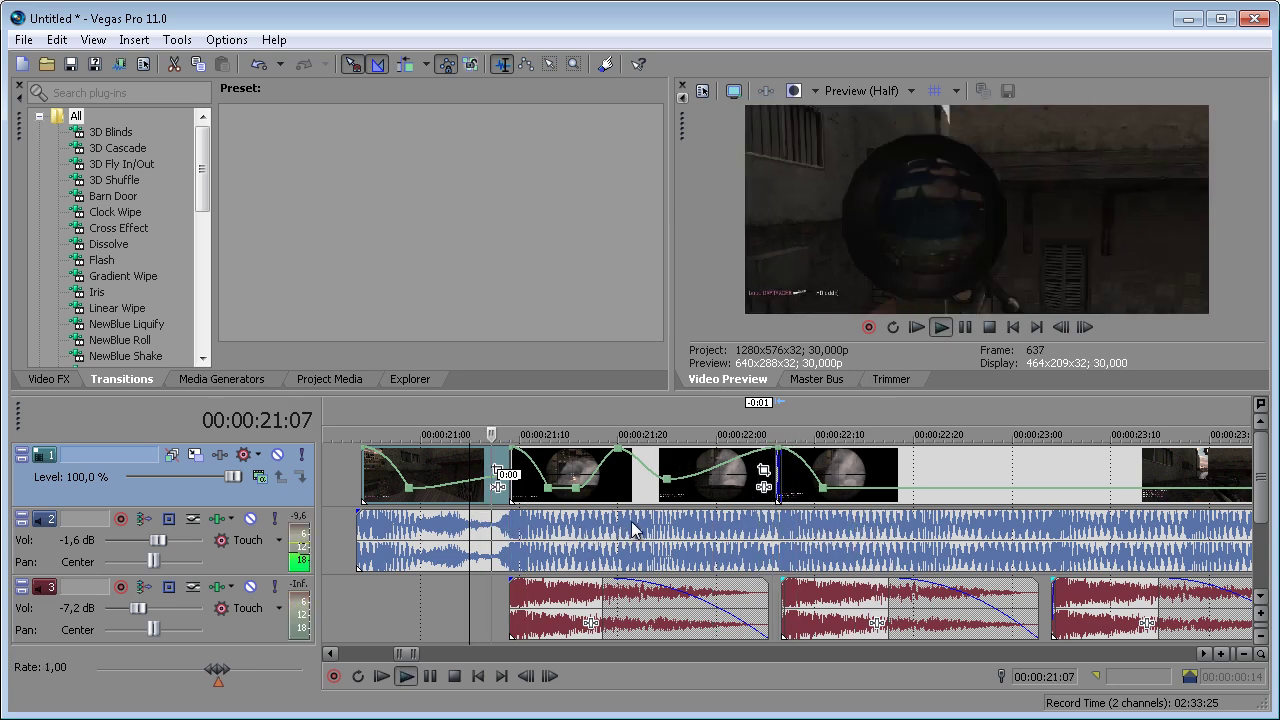
{"action": "key", "text": "space"}
Step: Review the remaining part of the clip and replay from the second cut to locate the following sound around 00:00:22:18
{"action": "left_click", "coordinate": [856, 468]}
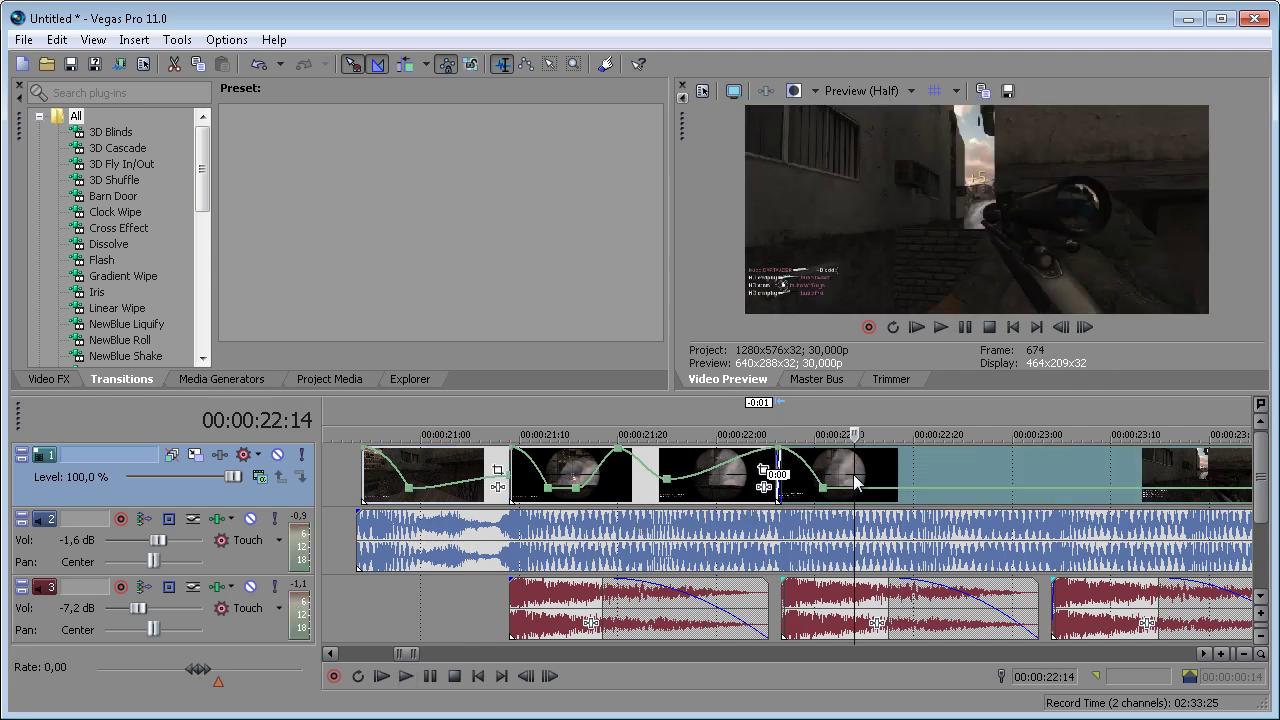
{"action": "scroll", "coordinate": [988, 548], "scroll_direction": "down", "scroll_amount": 5}
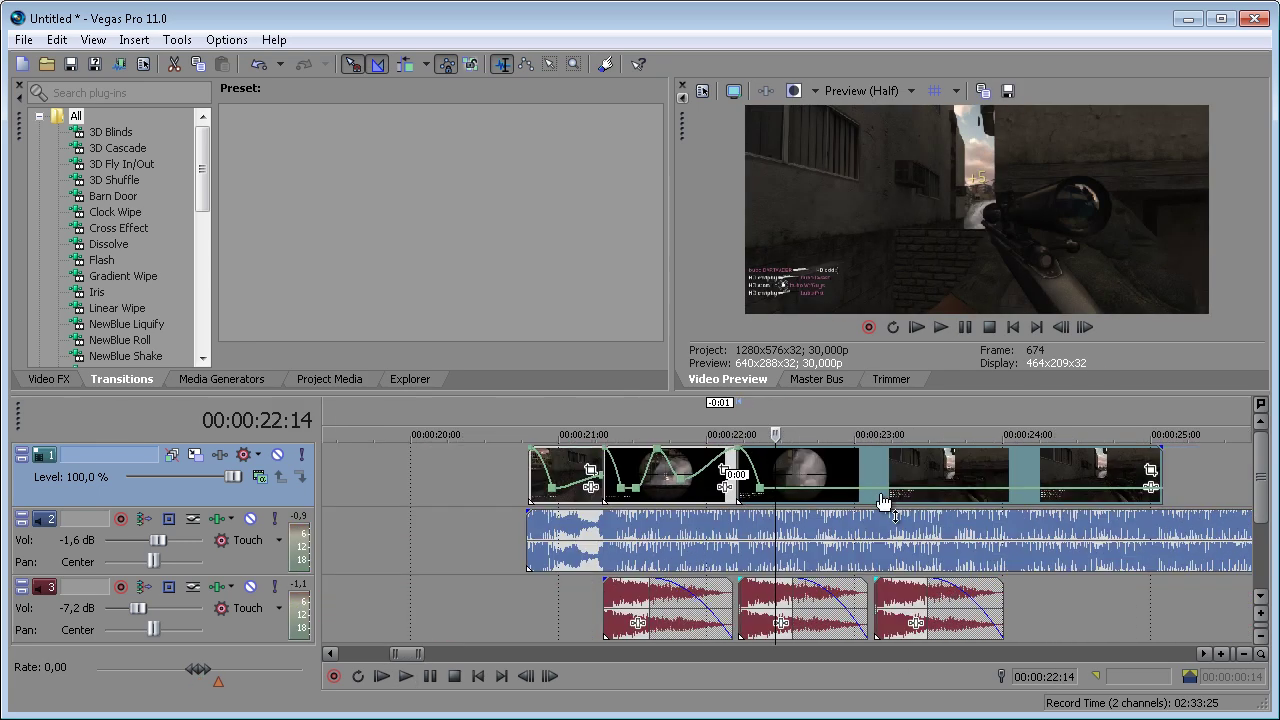
{"action": "left_click", "coordinate": [879, 469]}
{"action": "scroll", "coordinate": [878, 469], "scroll_direction": "up", "scroll_amount": 3}
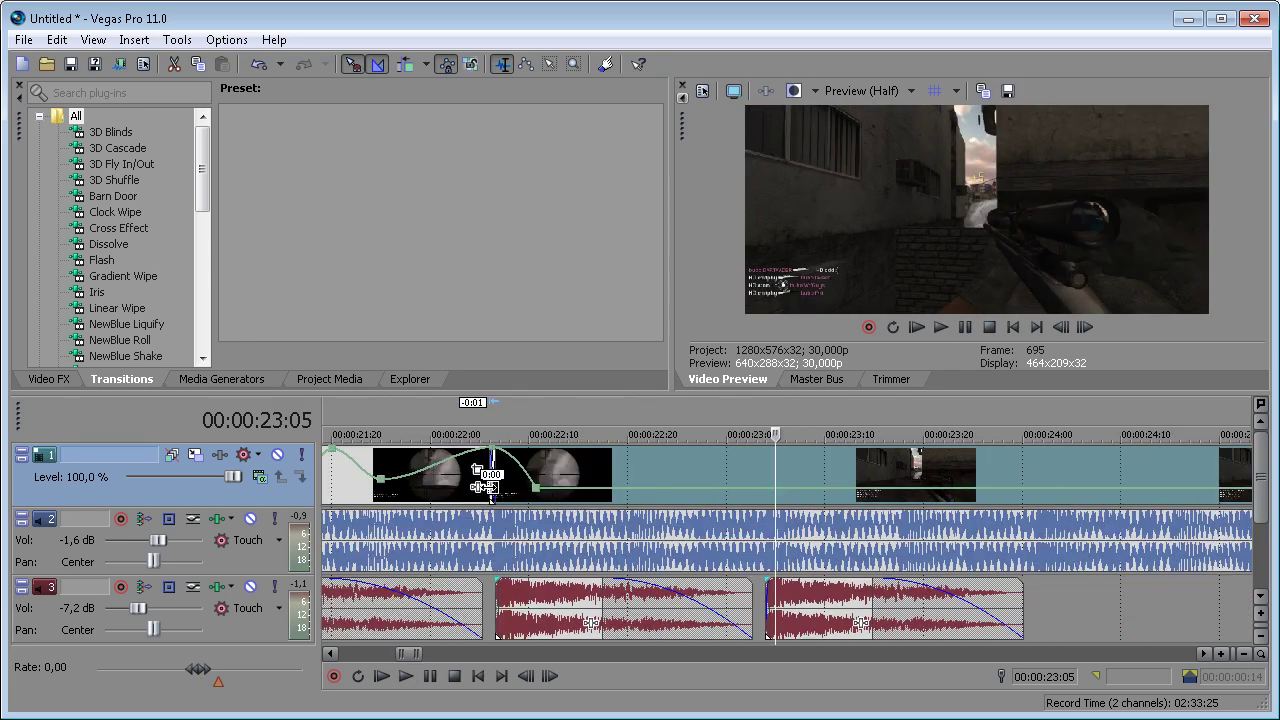
{"action": "left_click", "coordinate": [491, 487]}
{"action": "key", "text": "space"}
{"action": "key", "text": "space"}
{"action": "left_click", "coordinate": [608, 459]}
{"action": "key", "text": "space"}
{"action": "key", "text": "space"}
Step: Add velocity points that stay low until about 00:00:22:18, reach maximum at about 00:00:22:20 and fall low again at about 00:00:22:25
{"action": "scroll", "coordinate": [645, 487], "scroll_direction": "up", "scroll_amount": 8}
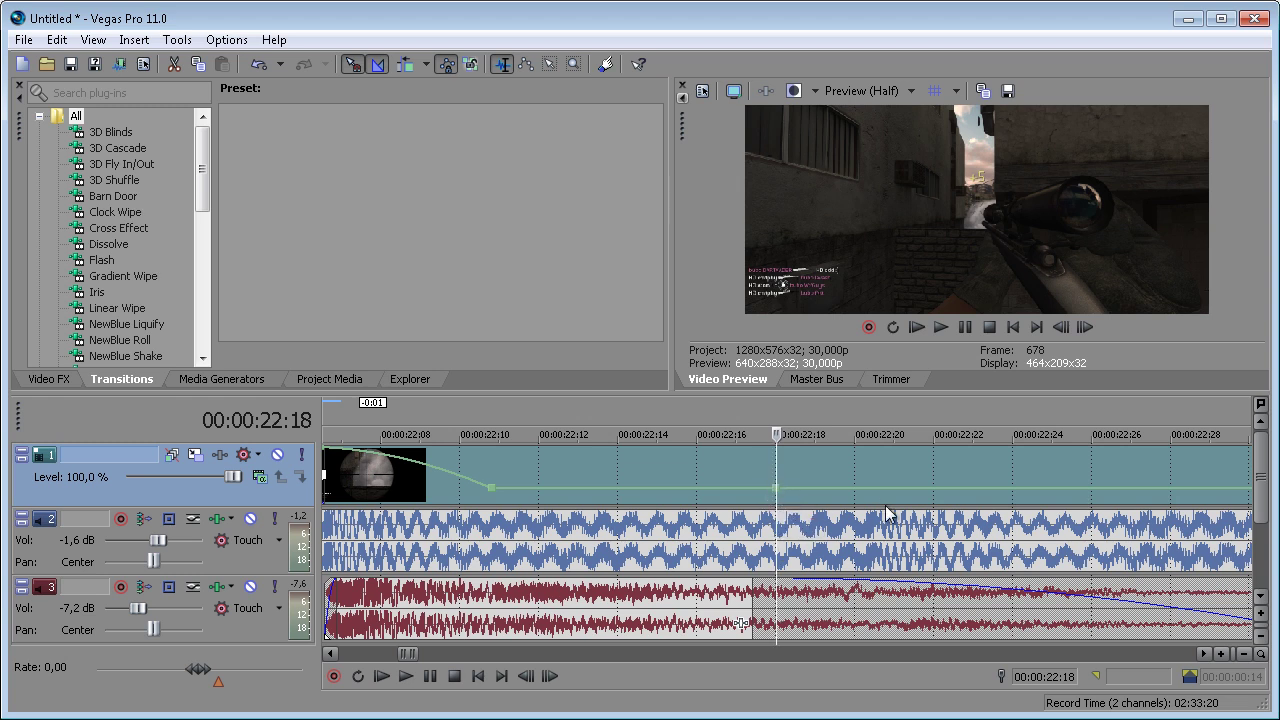
{"action": "left_click", "coordinate": [1045, 473]}
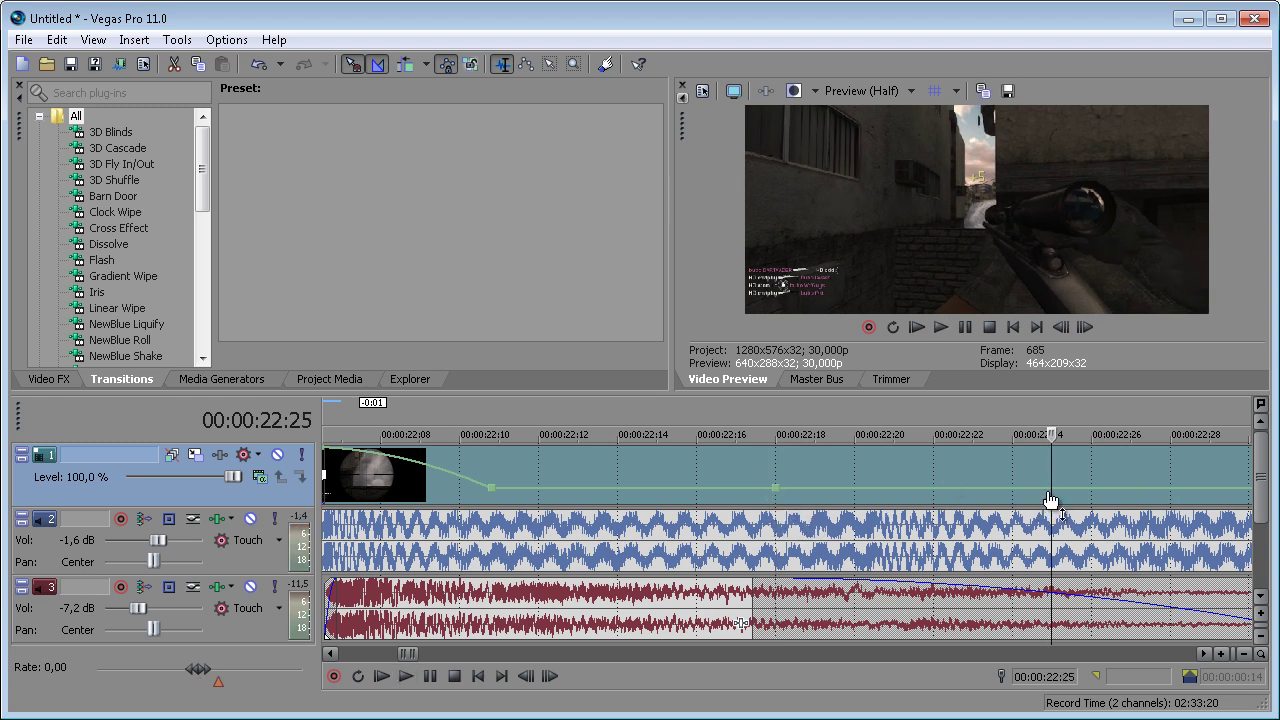
{"action": "left_click_drag", "start_coordinate": [845, 488], "coordinate": [850, 447]}
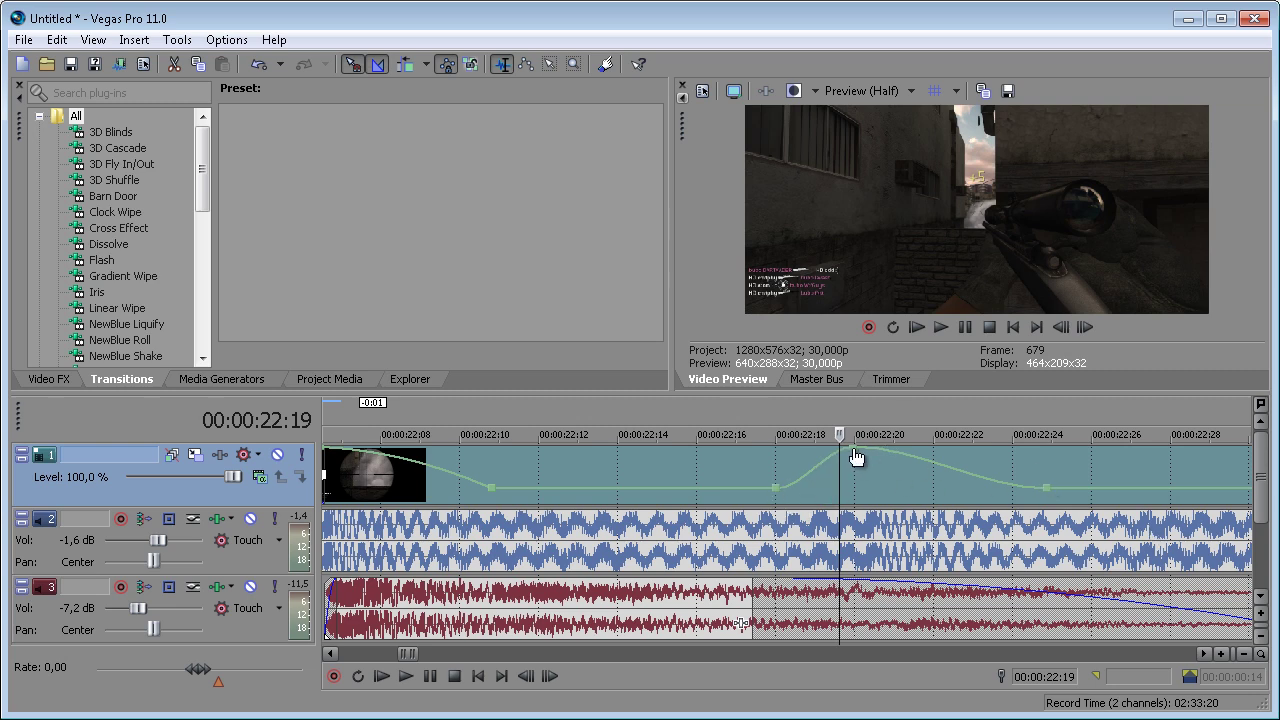
Step: Replay the newly added speed burst from about 00:00:22:17
{"action": "key", "text": "space"}
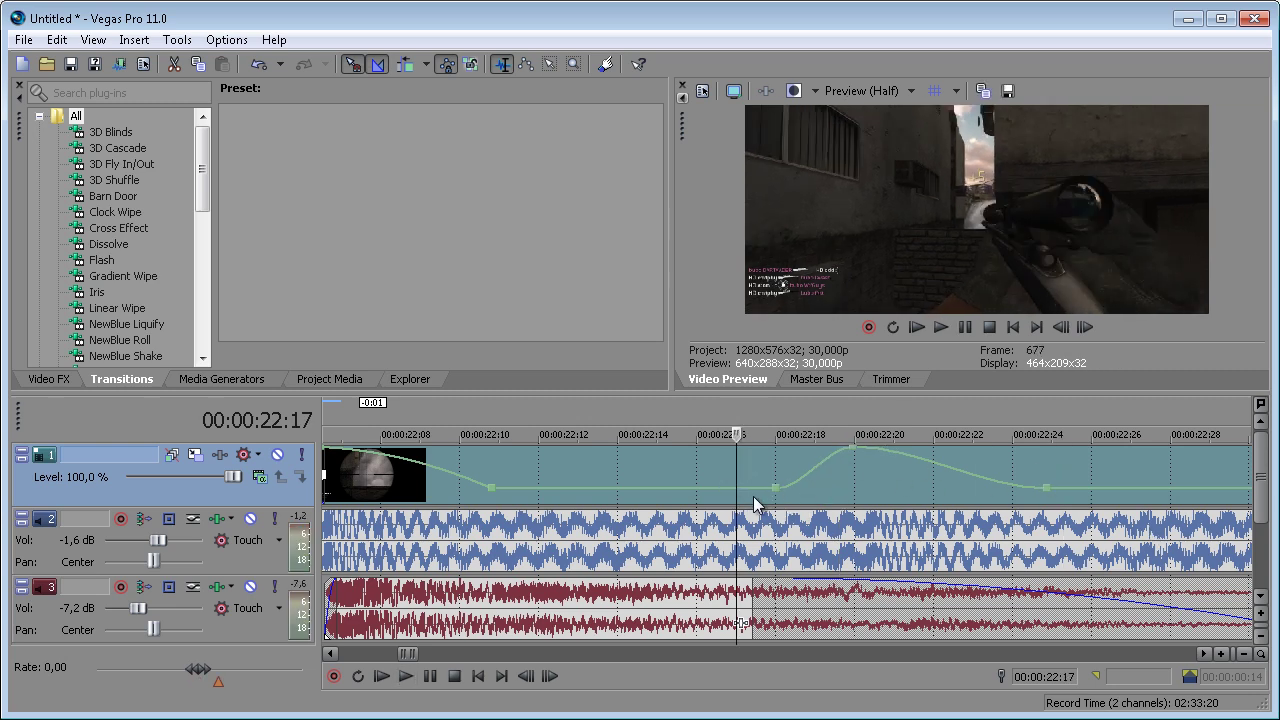
{"action": "key", "text": "space"}
{"action": "scroll", "coordinate": [894, 486], "scroll_direction": "down", "scroll_amount": 1}
{"action": "key", "text": "space"}
{"action": "key", "text": "space"}
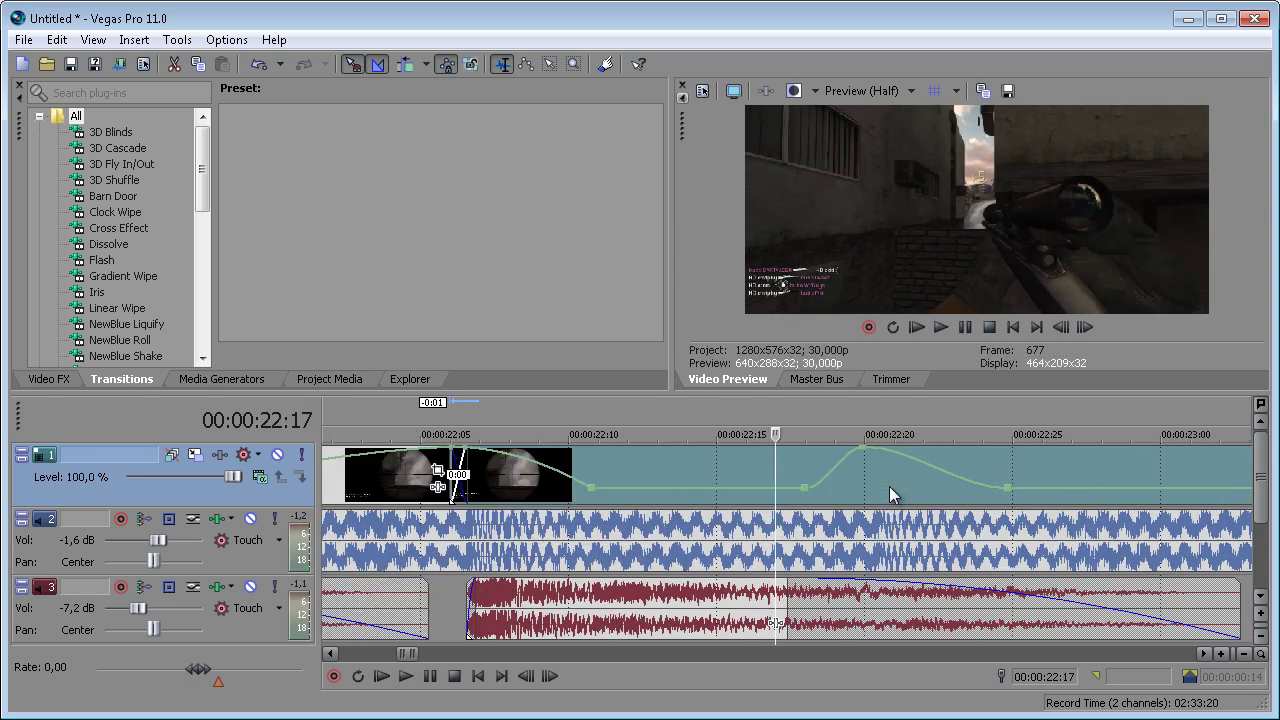
{"action": "key", "text": "space"}
{"action": "key", "text": "space"}
{"action": "key", "text": "space"}
{"action": "key", "text": "space"}
Step: Play the music from the velocity peak at 00:00:22:20 and again from 00:00:22:16 to compare the burst with the sound
{"action": "left_click", "coordinate": [866, 478]}
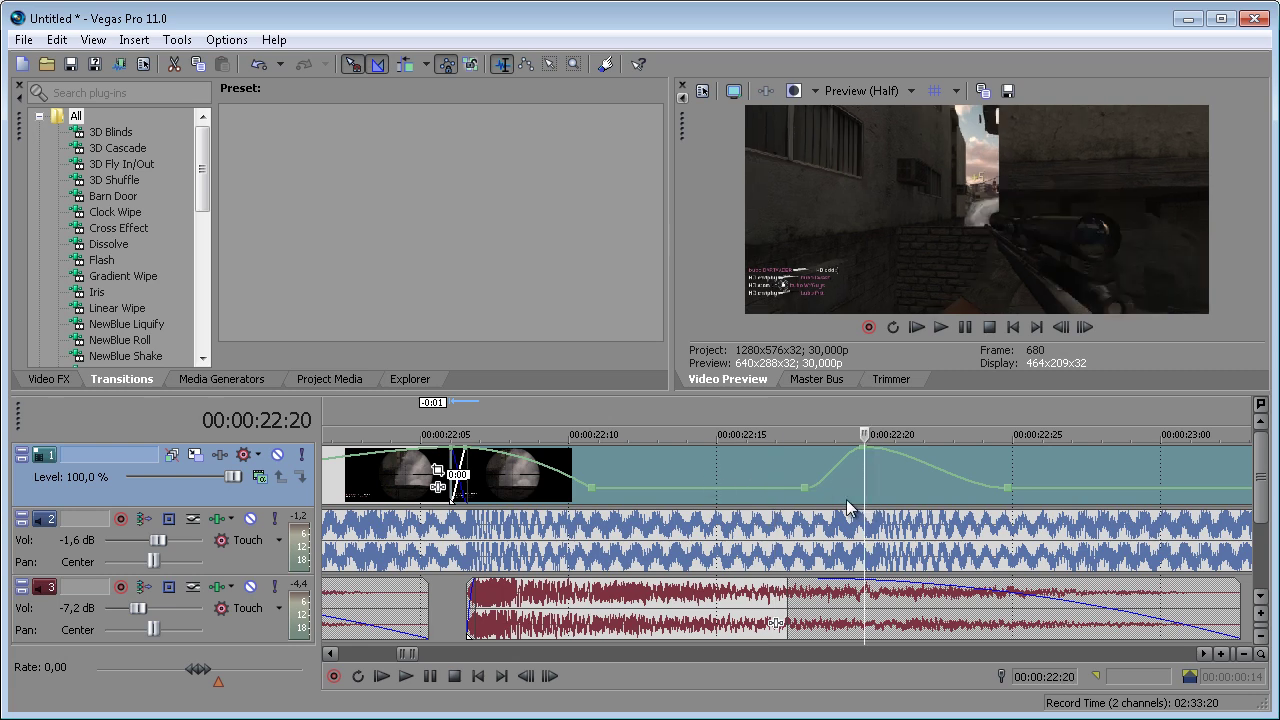
{"action": "key", "text": "space"}
{"action": "key", "text": "space"}
{"action": "key", "text": "Left"}
{"action": "key", "text": "Left"}
{"action": "key", "text": "Left"}
{"action": "key", "text": "Left"}
{"action": "key", "text": "space"}
{"action": "key", "text": "space"}
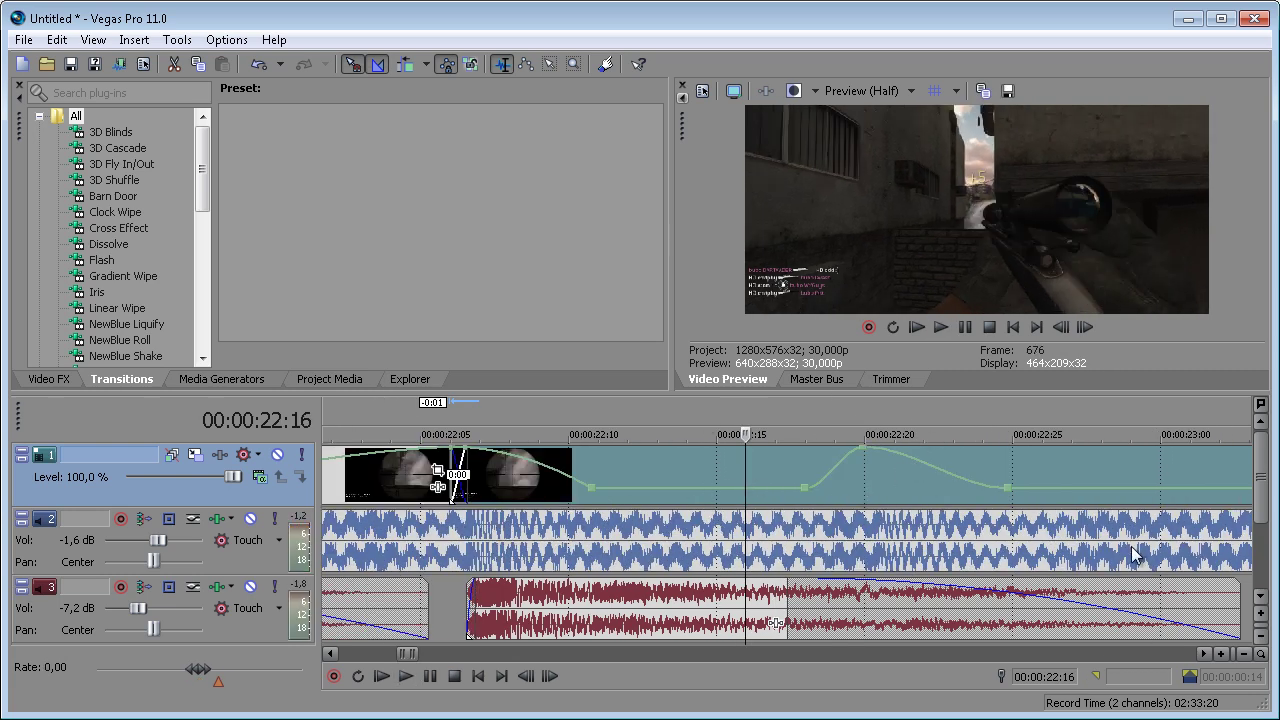
Step: Replay the burst from 00:00:22:16 to compare its start with the music
{"action": "key", "text": "space"}
{"action": "scroll", "coordinate": [1132, 554], "scroll_direction": "down", "scroll_amount": 3}
{"action": "key", "text": "space"}
{"action": "key", "text": "space"}
{"action": "key", "text": "space"}
{"action": "scroll", "coordinate": [776, 494], "scroll_direction": "up", "scroll_amount": 3}
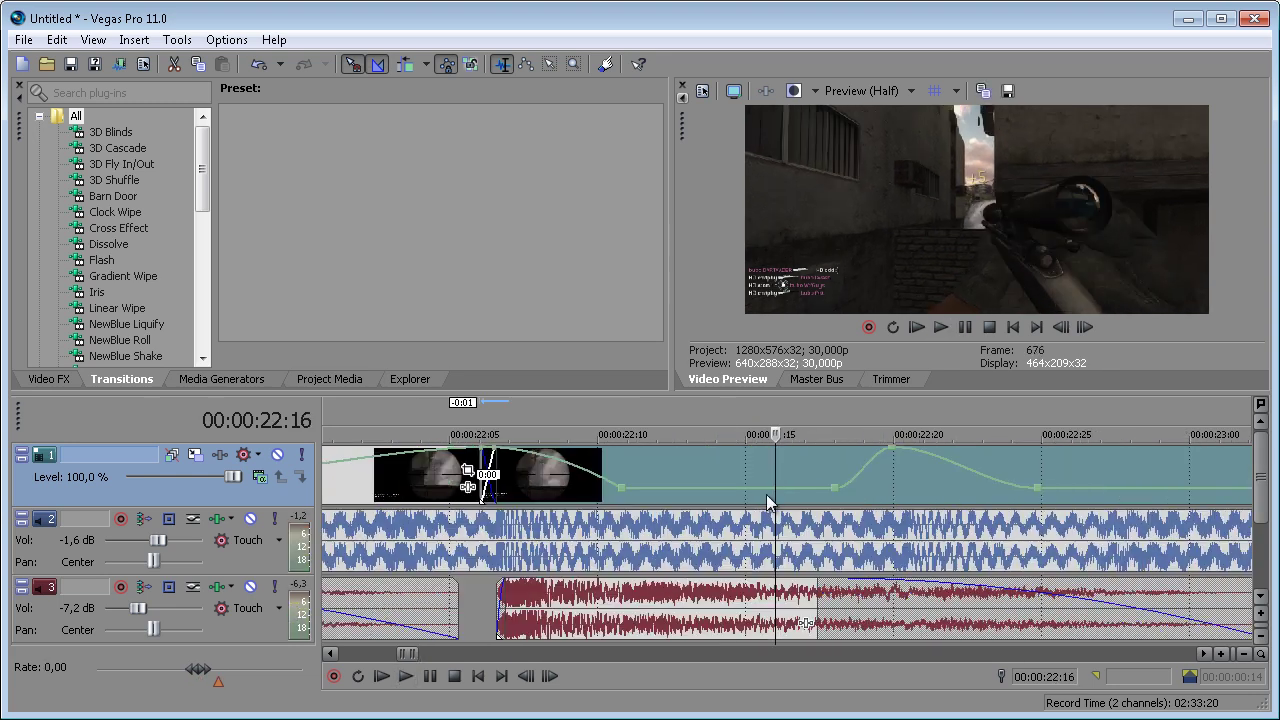
Step: Shift the low velocity point at 00:00:22:18 slightly earlier and replay the burst from 00:00:22:15
{"action": "left_click", "coordinate": [900, 488]}
{"action": "scroll", "coordinate": [906, 495], "scroll_direction": "up", "scroll_amount": 1}
{"action": "scroll", "coordinate": [839, 497], "scroll_direction": "down", "scroll_amount": 1}
{"action": "scroll", "coordinate": [800, 497], "scroll_direction": "up", "scroll_amount": 1}
{"action": "scroll", "coordinate": [723, 496], "scroll_direction": "down", "scroll_amount": 1}
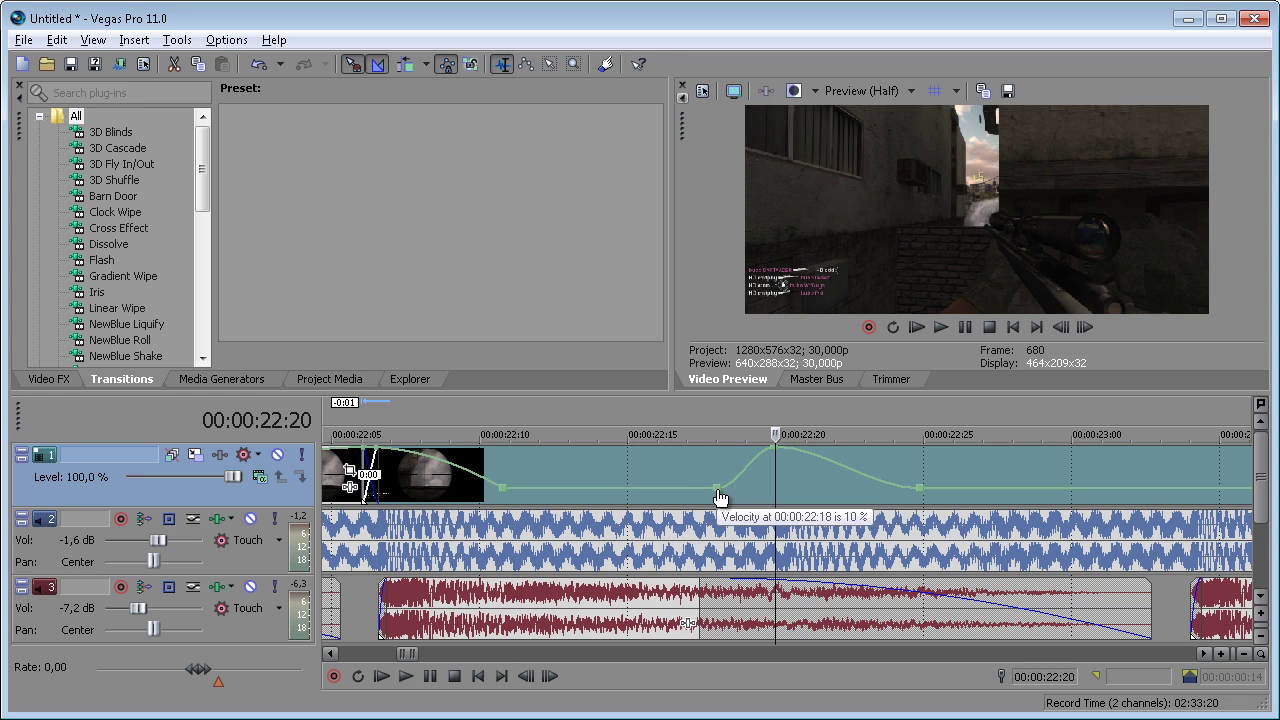
{"action": "left_click_drag", "start_coordinate": [720, 494], "coordinate": [704, 494]}
{"action": "key", "text": "space"}
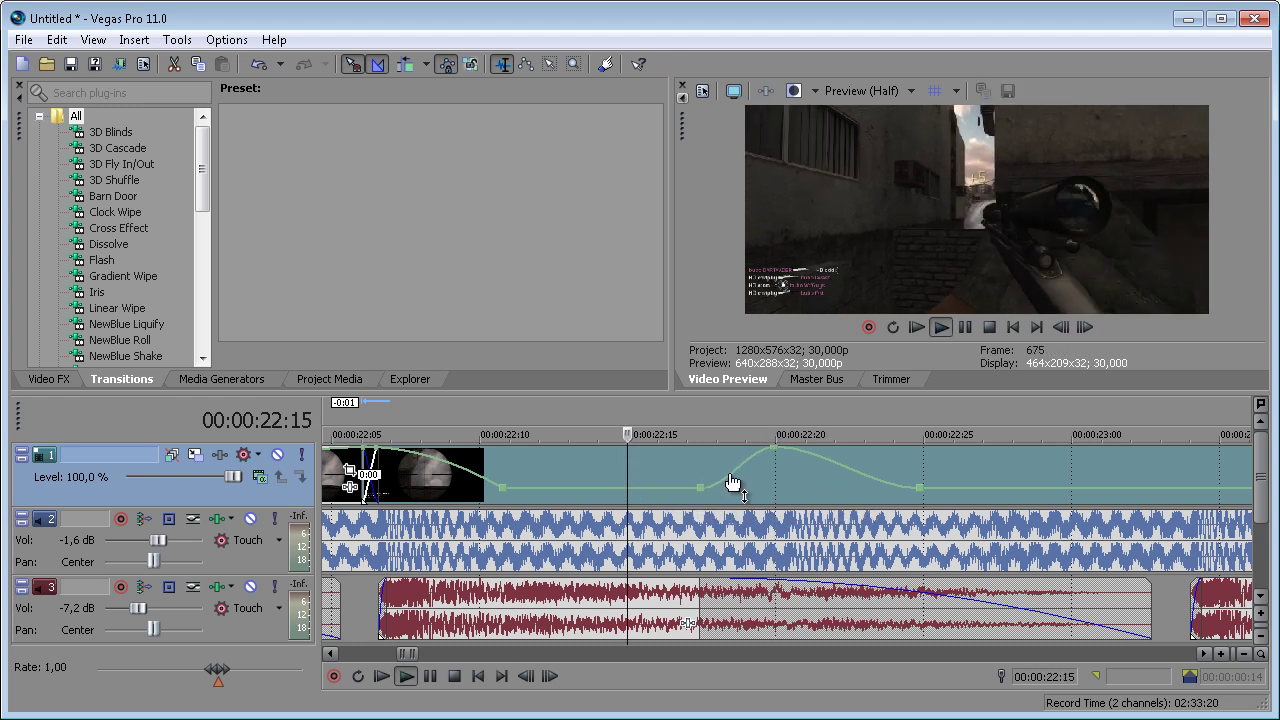
{"action": "key", "text": "space"}
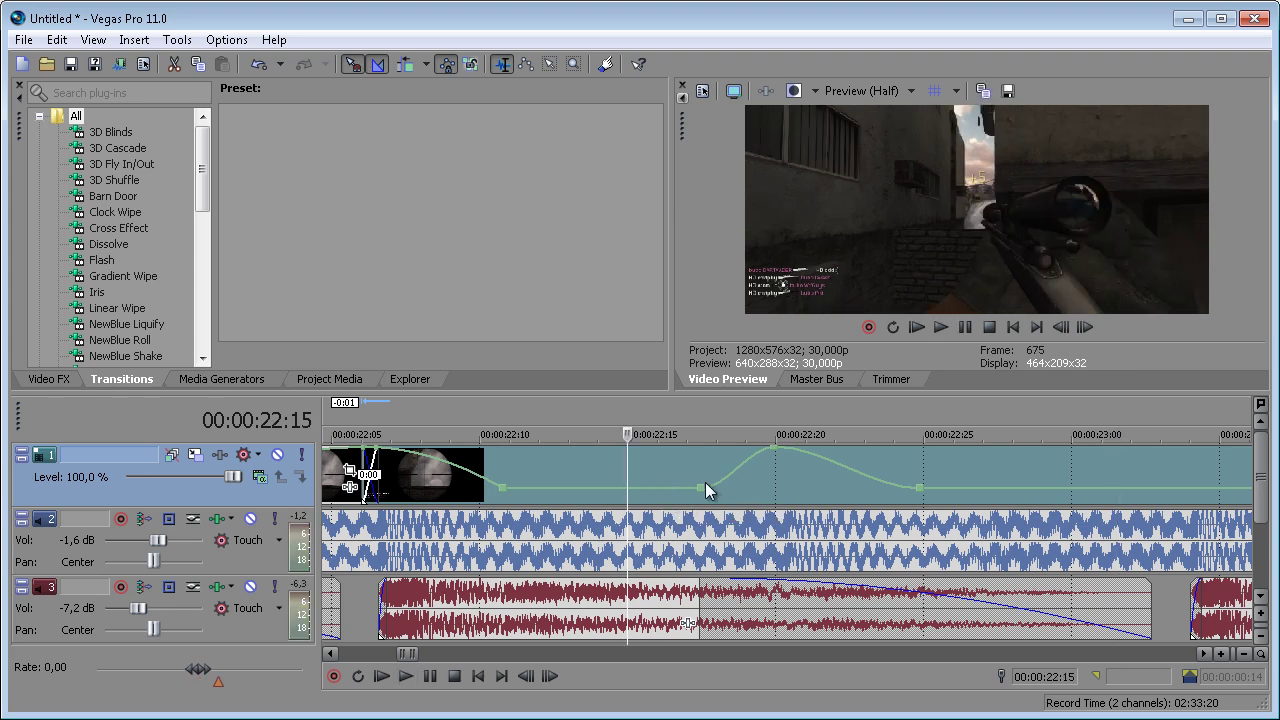
Step: Play the synced clip from its start and again from about 00:00:22:27 to check the bursts and approach the next beat
{"action": "scroll", "coordinate": [905, 545], "scroll_direction": "down", "scroll_amount": 5}
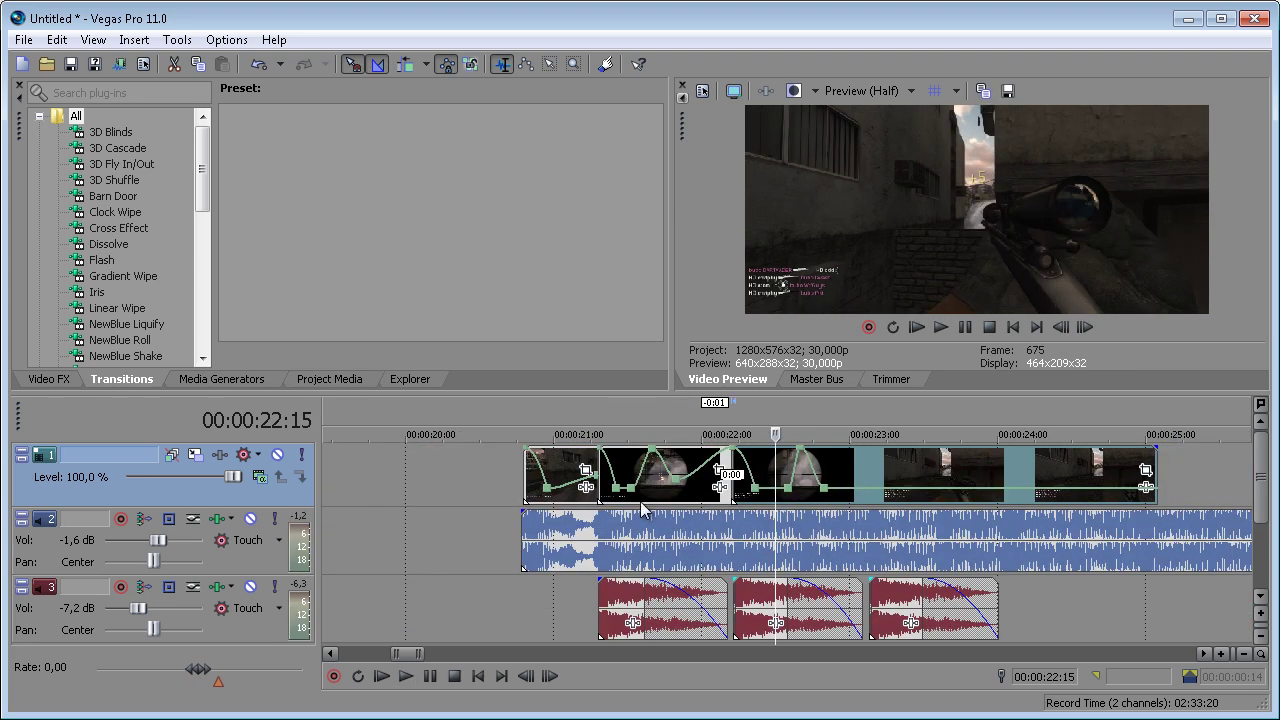
{"action": "left_click", "coordinate": [524, 478]}
{"action": "key", "text": "space"}
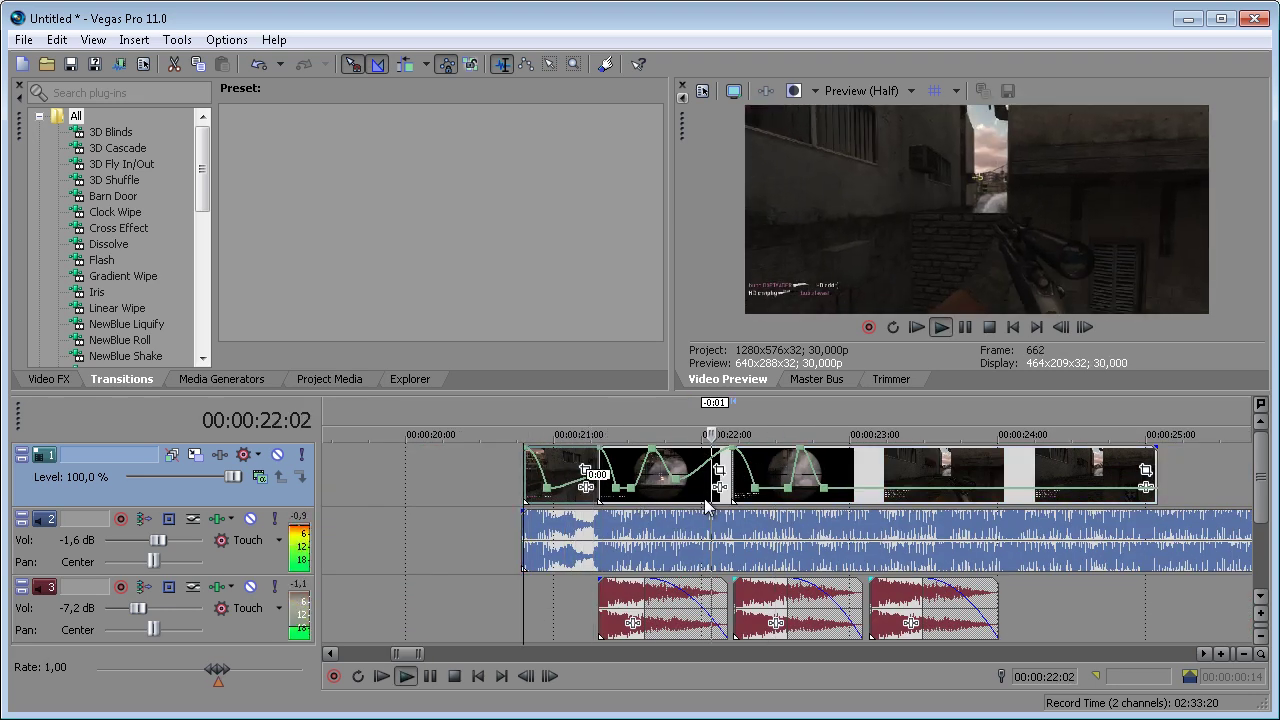
{"action": "key", "text": "space"}
{"action": "left_click", "coordinate": [834, 478]}
{"action": "scroll", "coordinate": [851, 475], "scroll_direction": "up", "scroll_amount": 3}
{"action": "scroll", "coordinate": [869, 471], "scroll_direction": "up", "scroll_amount": 1}
{"action": "key", "text": "space"}
{"action": "key", "text": "space"}
Step: Add a raised velocity point on the third sound's start at 00:00:23:04 and another at 00:00:23:03
{"action": "left_click", "coordinate": [911, 467]}
{"action": "scroll", "coordinate": [925, 476], "scroll_direction": "up", "scroll_amount": 5}
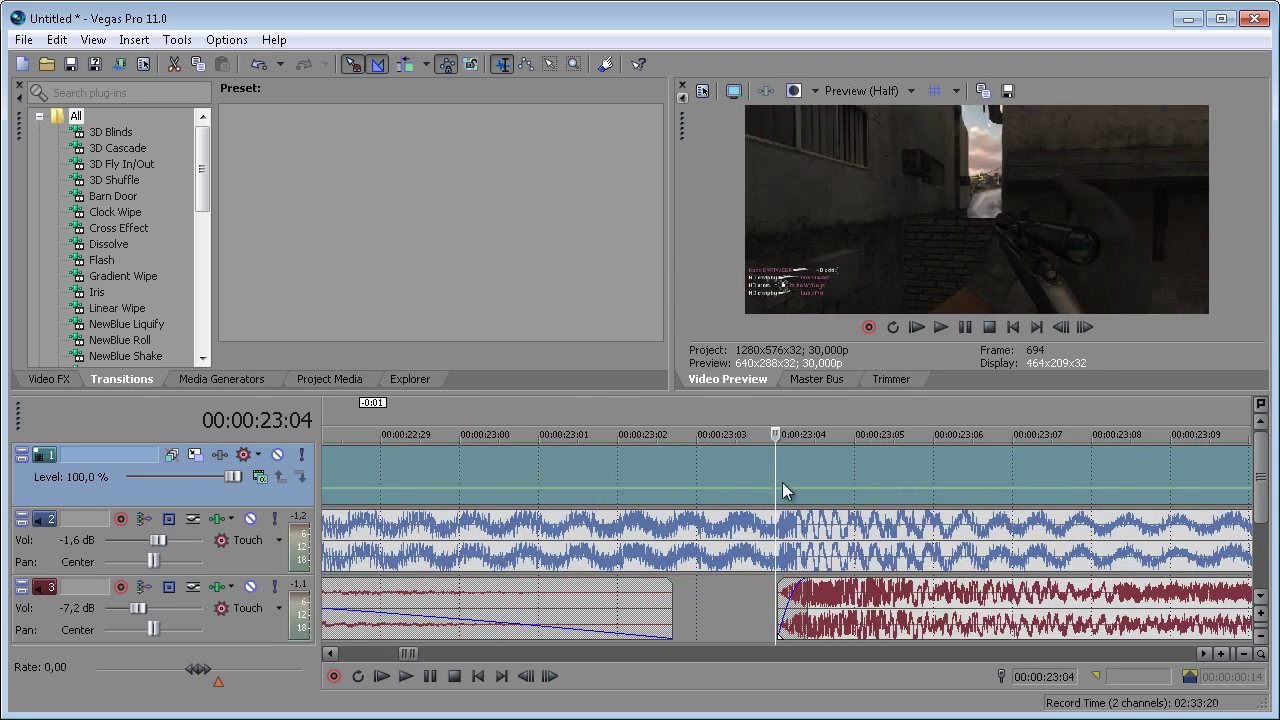
{"action": "scroll", "coordinate": [783, 497], "scroll_direction": "up", "scroll_amount": 3}
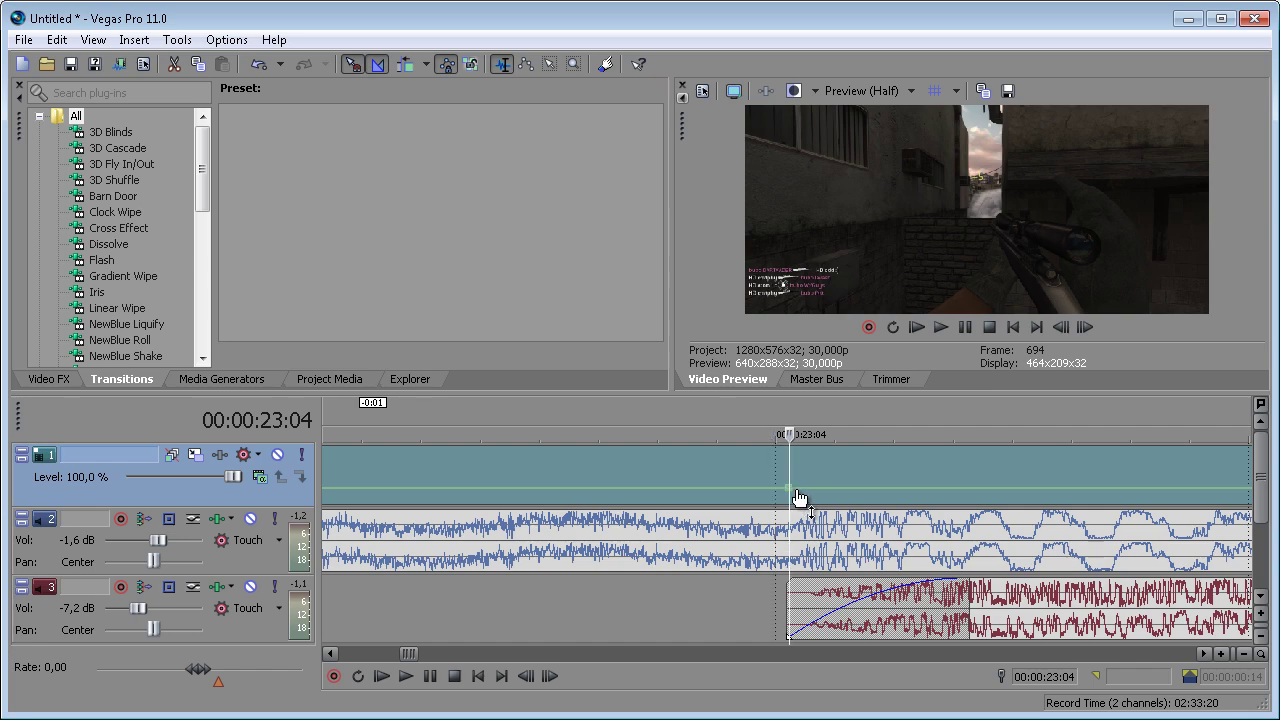
{"action": "left_click_drag", "start_coordinate": [790, 489], "coordinate": [790, 475]}
{"action": "scroll", "coordinate": [840, 483], "scroll_direction": "down", "scroll_amount": 4}
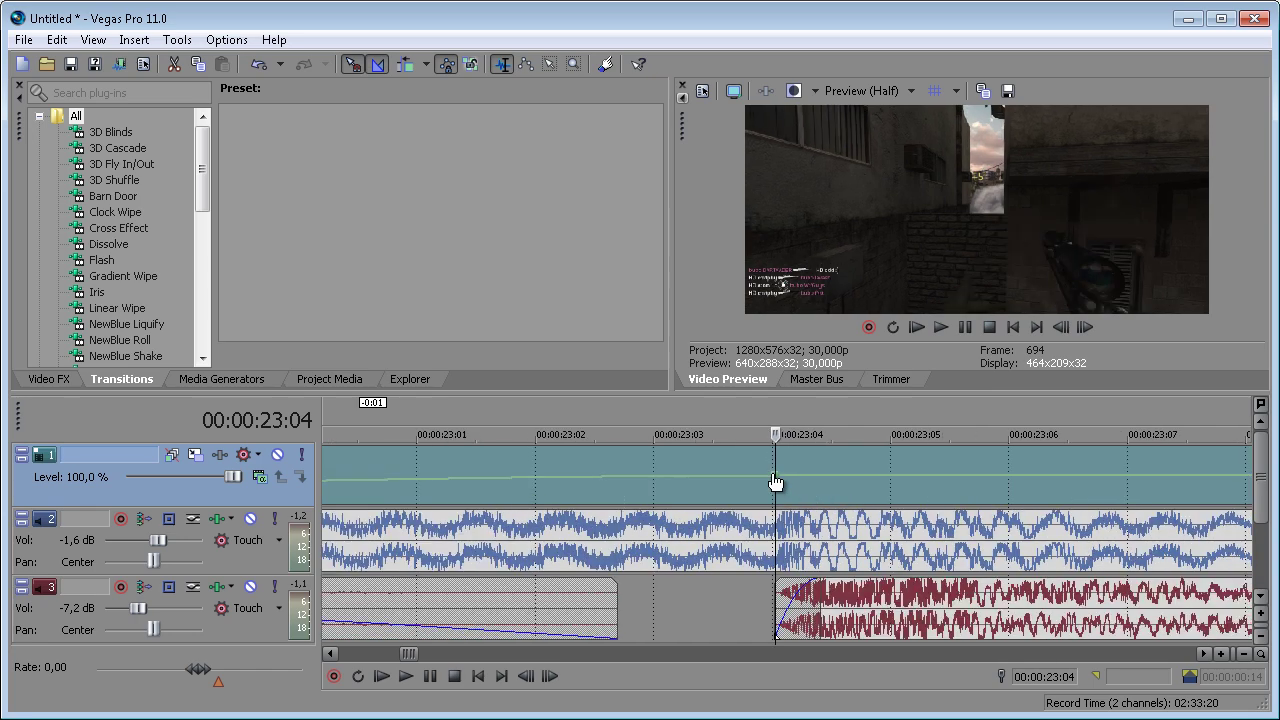
{"action": "scroll", "coordinate": [867, 482], "scroll_direction": "down", "scroll_amount": 6}
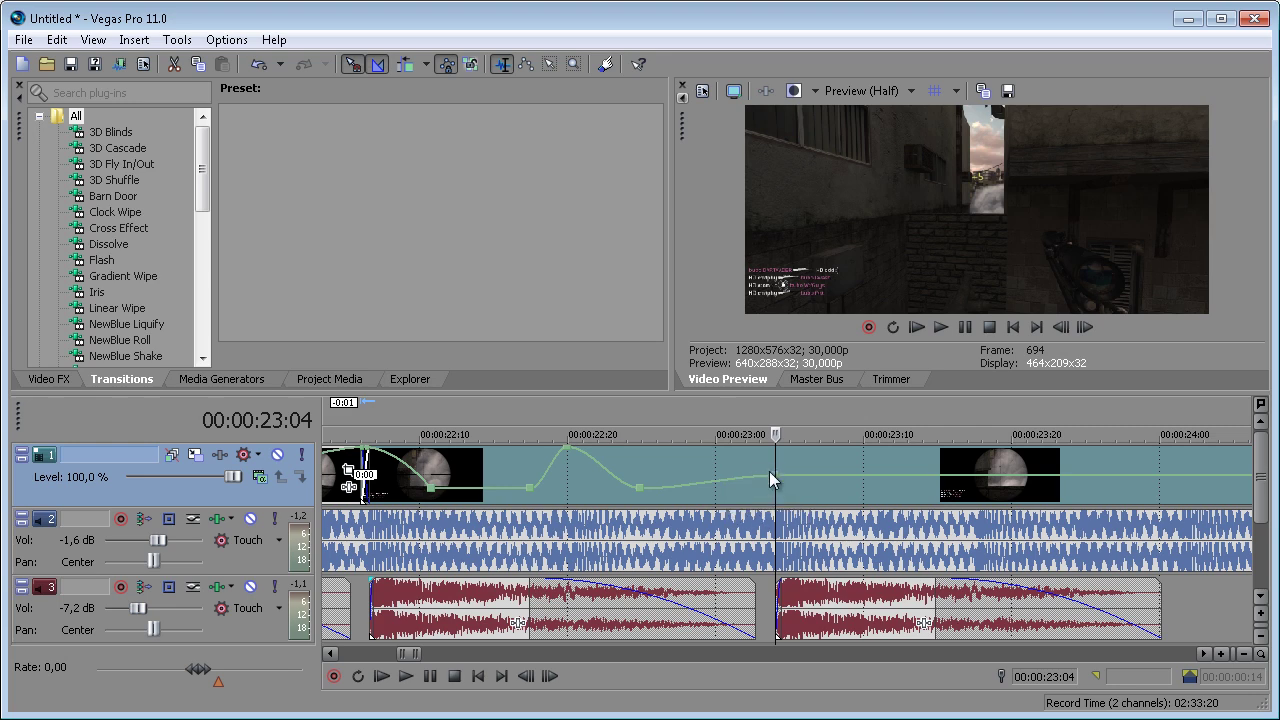
{"action": "left_click", "coordinate": [766, 485]}
{"action": "scroll", "coordinate": [790, 487], "scroll_direction": "up", "scroll_amount": 5}
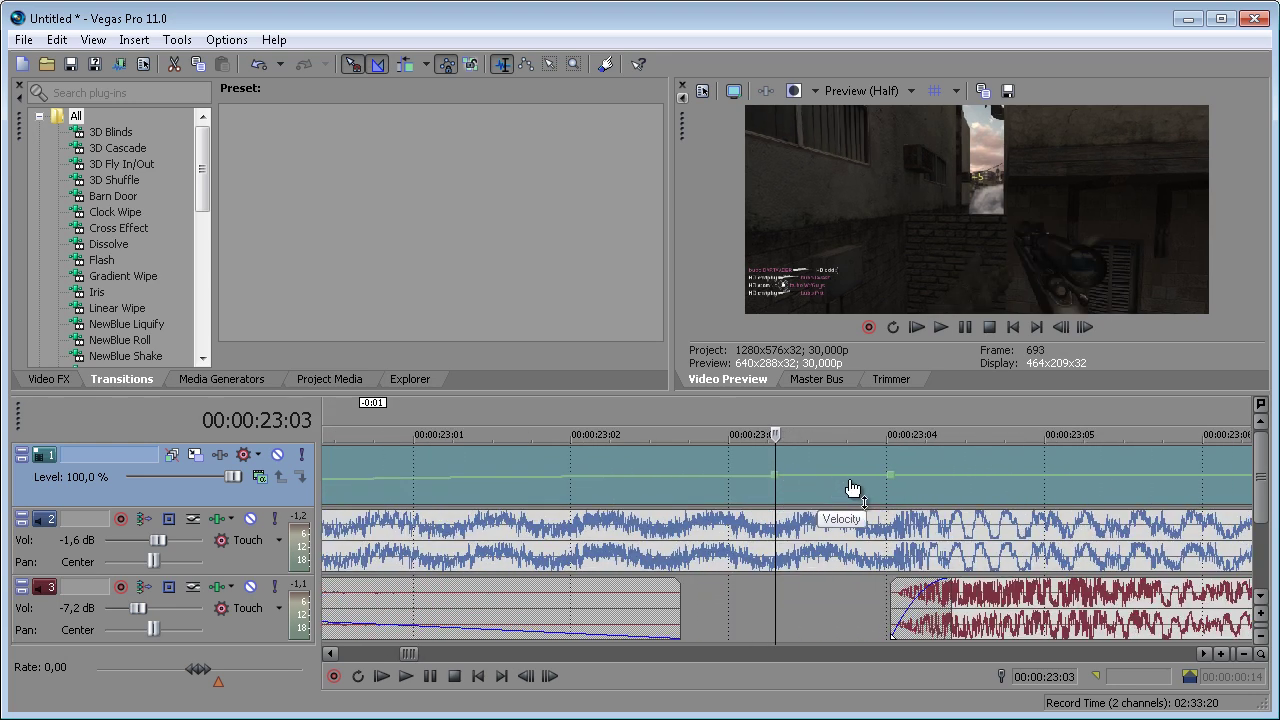
Step: Split the clip at 00:00:23:04, pull the new part's start to 00:00:23:05 and delete the velocity point at 00:00:23:03
{"action": "left_click", "coordinate": [891, 460]}
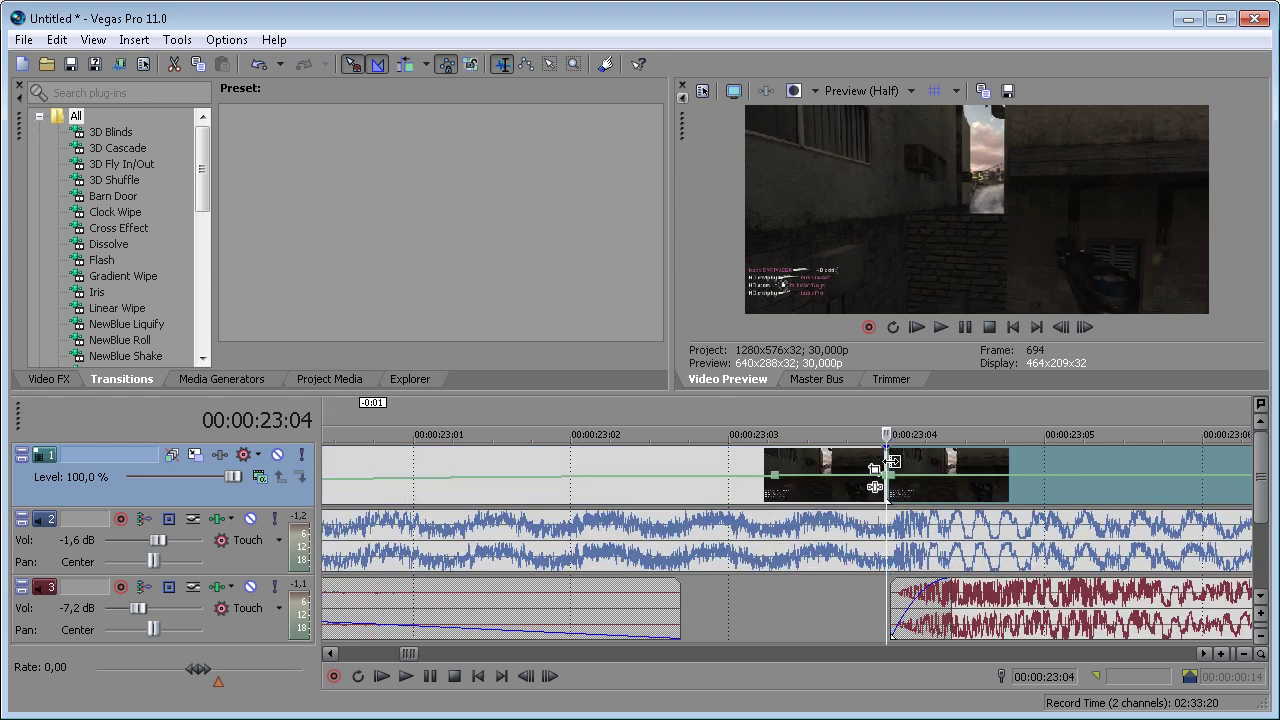
{"action": "left_click_drag", "start_coordinate": [891, 461], "coordinate": [1044, 462]}
{"action": "right_click", "coordinate": [776, 480]}
{"action": "left_click", "coordinate": [850, 570]}
Step: Start the new part at 00:00:23:04 from the scoped-in shot and raise the preceding part's end velocity to maximum
{"action": "scroll", "coordinate": [797, 474], "scroll_direction": "down", "scroll_amount": 3}
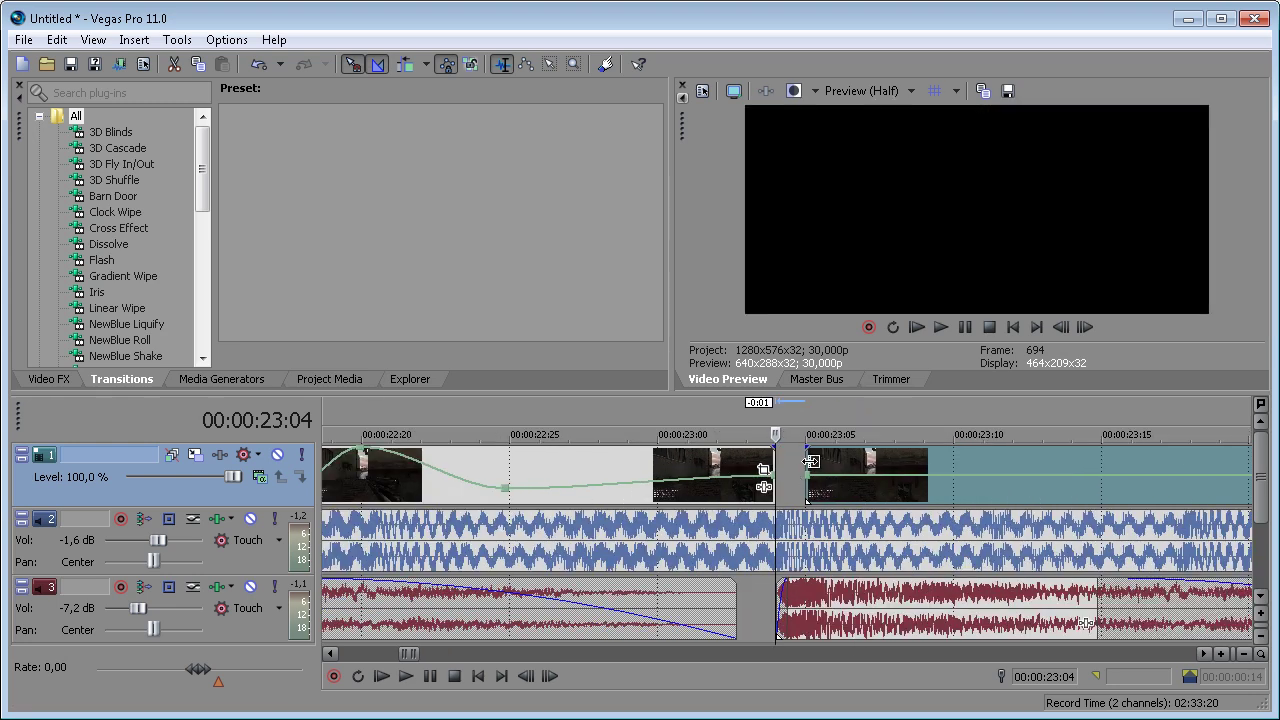
{"action": "left_click_drag", "start_coordinate": [811, 461], "coordinate": [797, 490]}
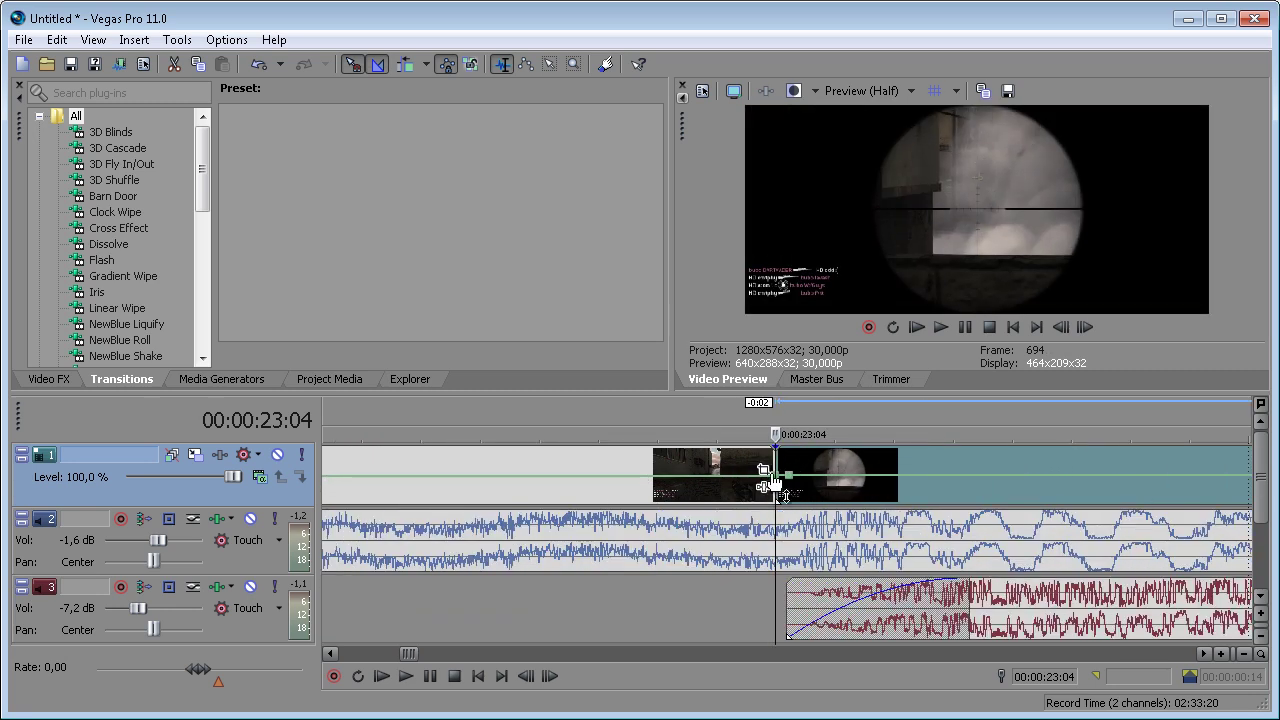
{"action": "left_click", "coordinate": [755, 474]}
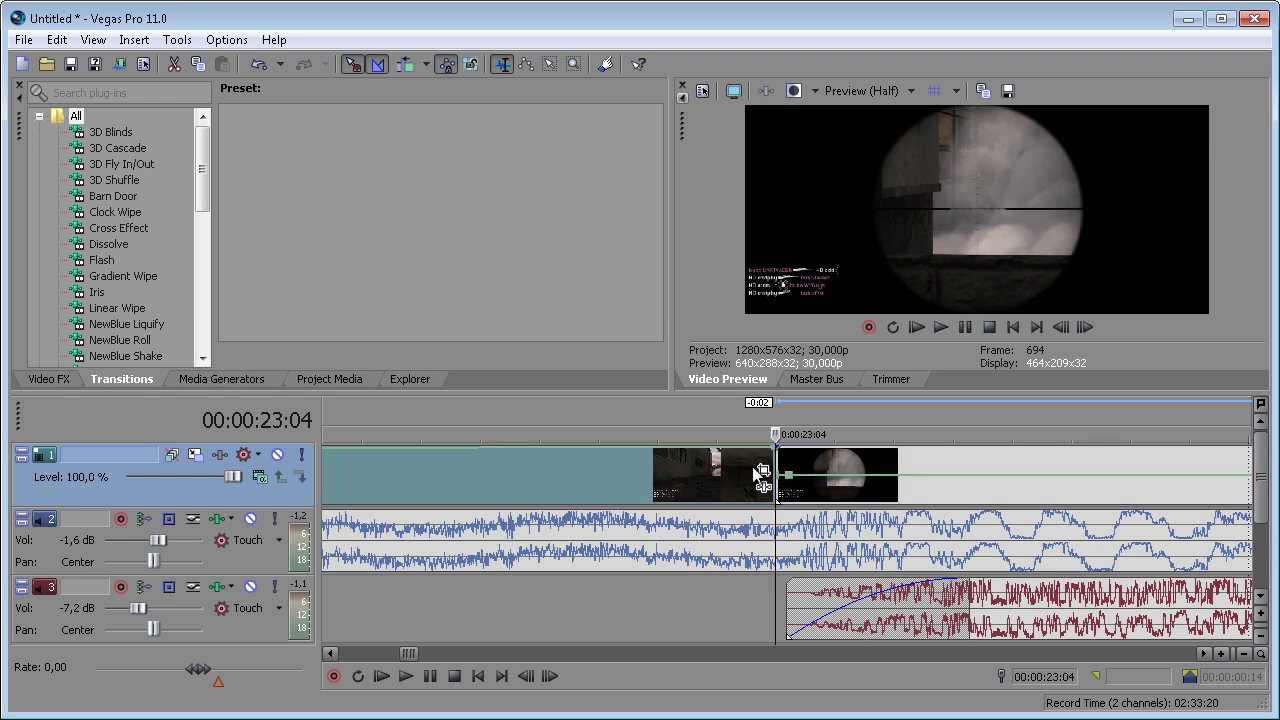
Step: Raise the preceding part's low velocity point at 00:00:22:24 to 72 % and play back from 00:00:23:03
{"action": "left_click", "coordinate": [562, 478]}
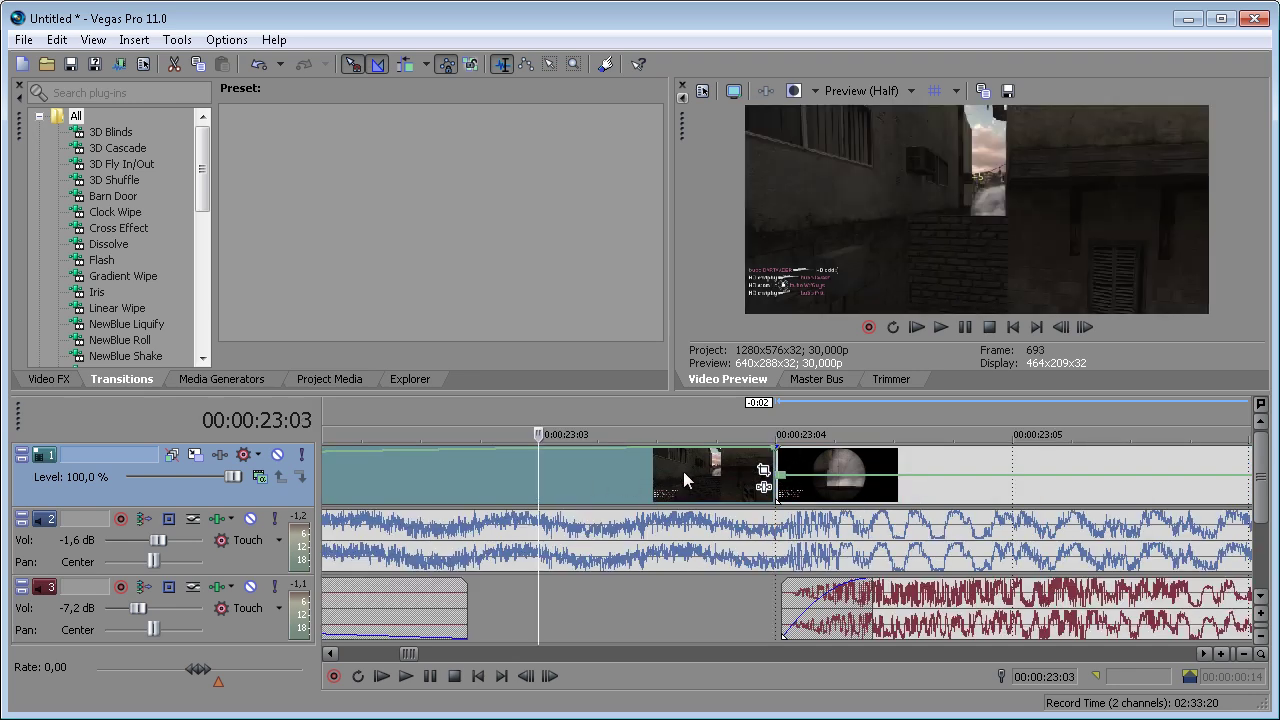
{"action": "scroll", "coordinate": [780, 458], "scroll_direction": "down", "scroll_amount": 6}
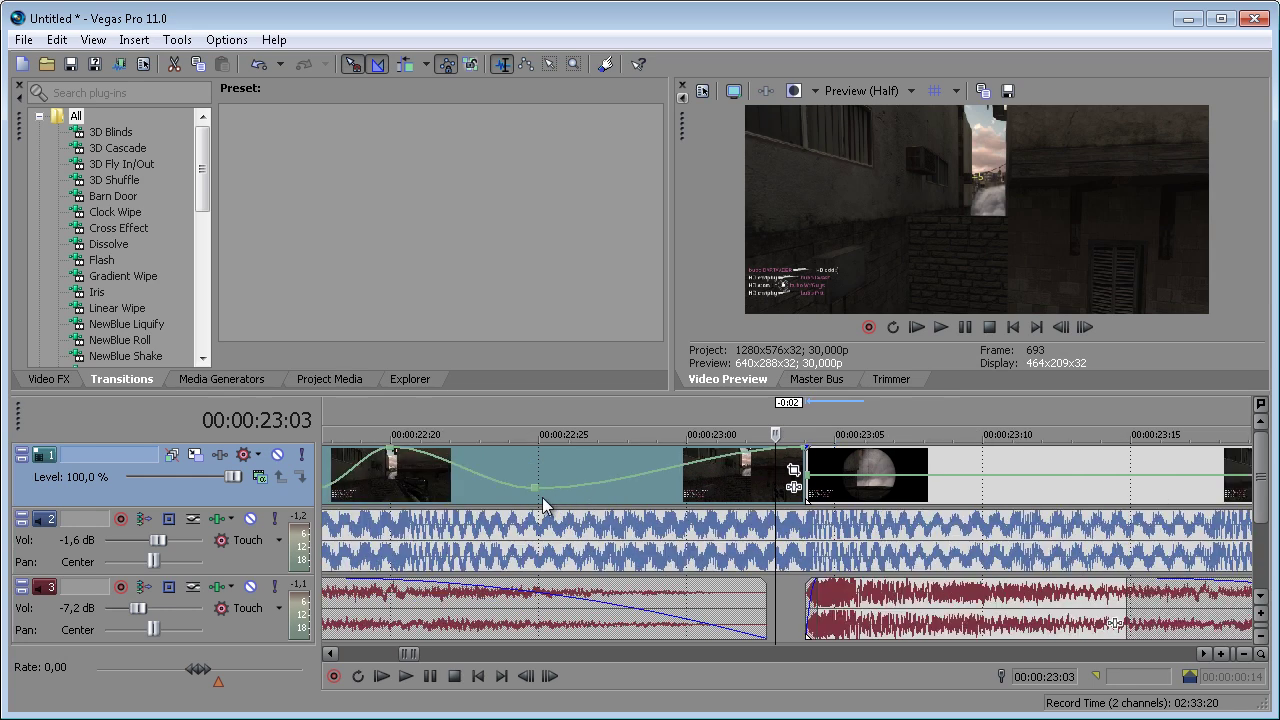
{"action": "left_click_drag", "start_coordinate": [537, 497], "coordinate": [537, 488]}
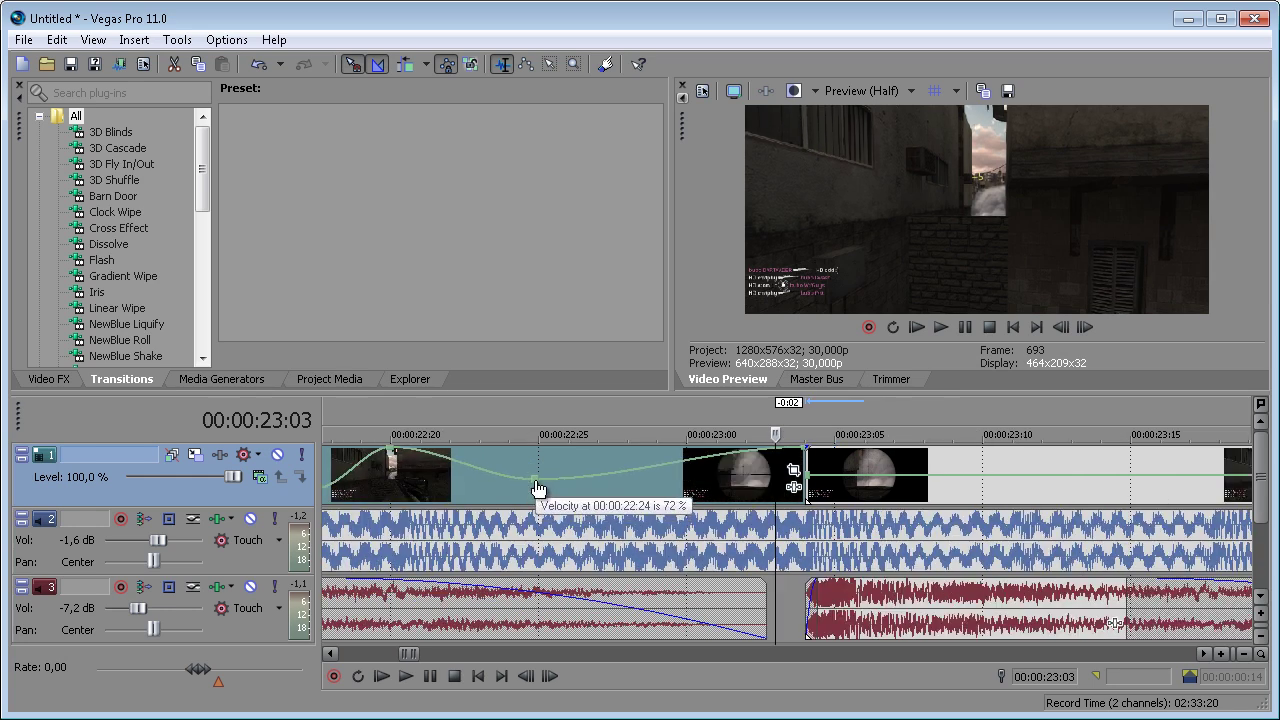
{"action": "key", "text": "space"}
{"action": "key", "text": "space"}
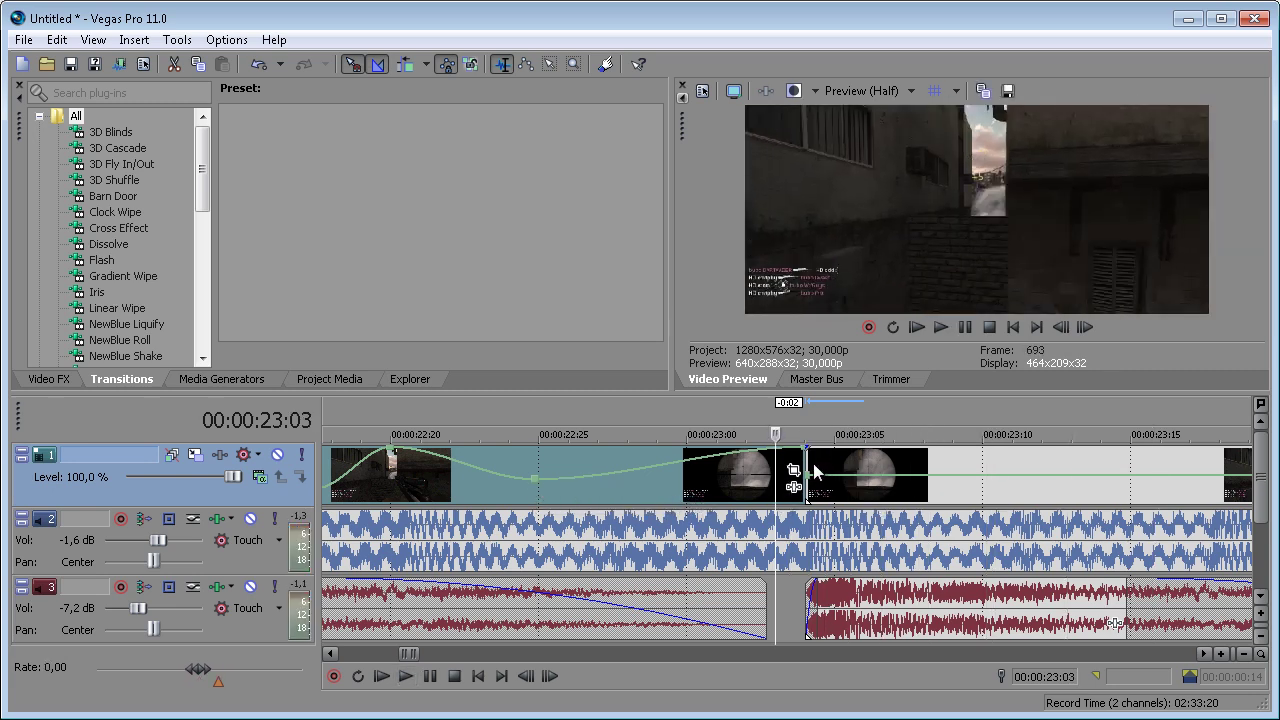
Step: Add a 10 % velocity point at 00:00:23:07 on the last part and raise the velocity at its start to maximum
{"action": "left_click", "coordinate": [810, 470]}
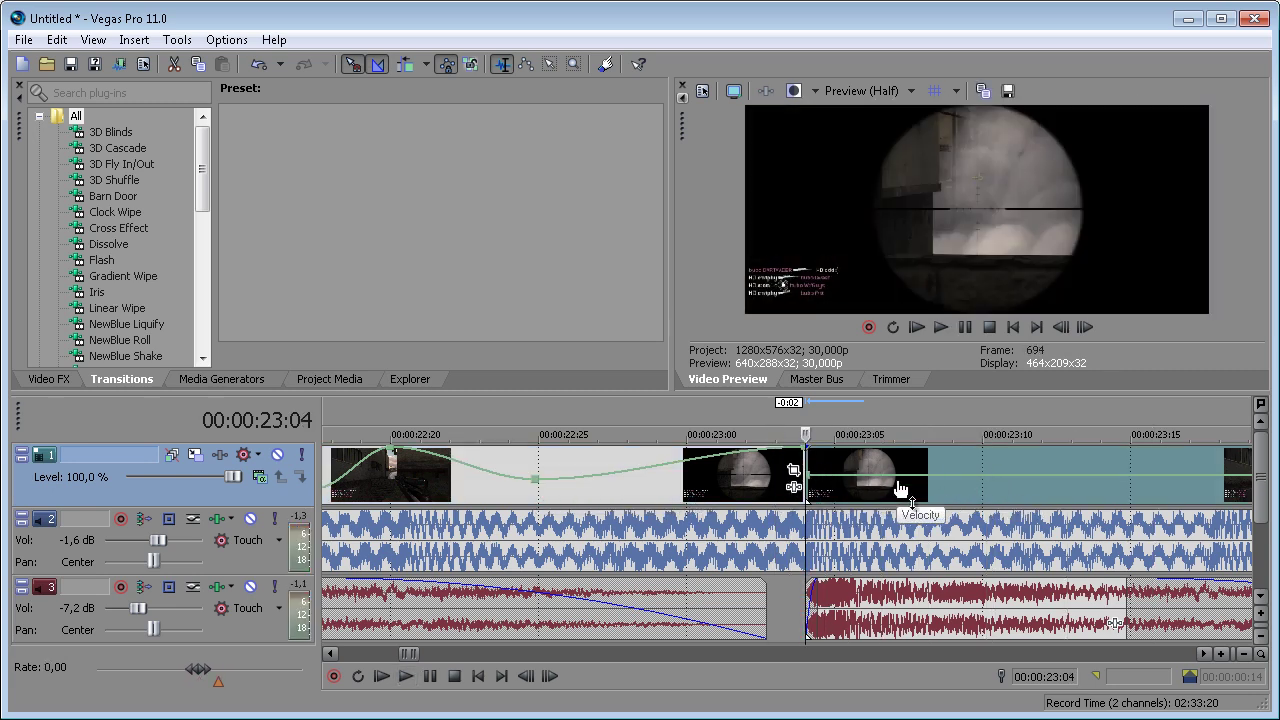
{"action": "double_click", "coordinate": [904, 476]}
{"action": "left_click_drag", "start_coordinate": [904, 476], "coordinate": [906, 495]}
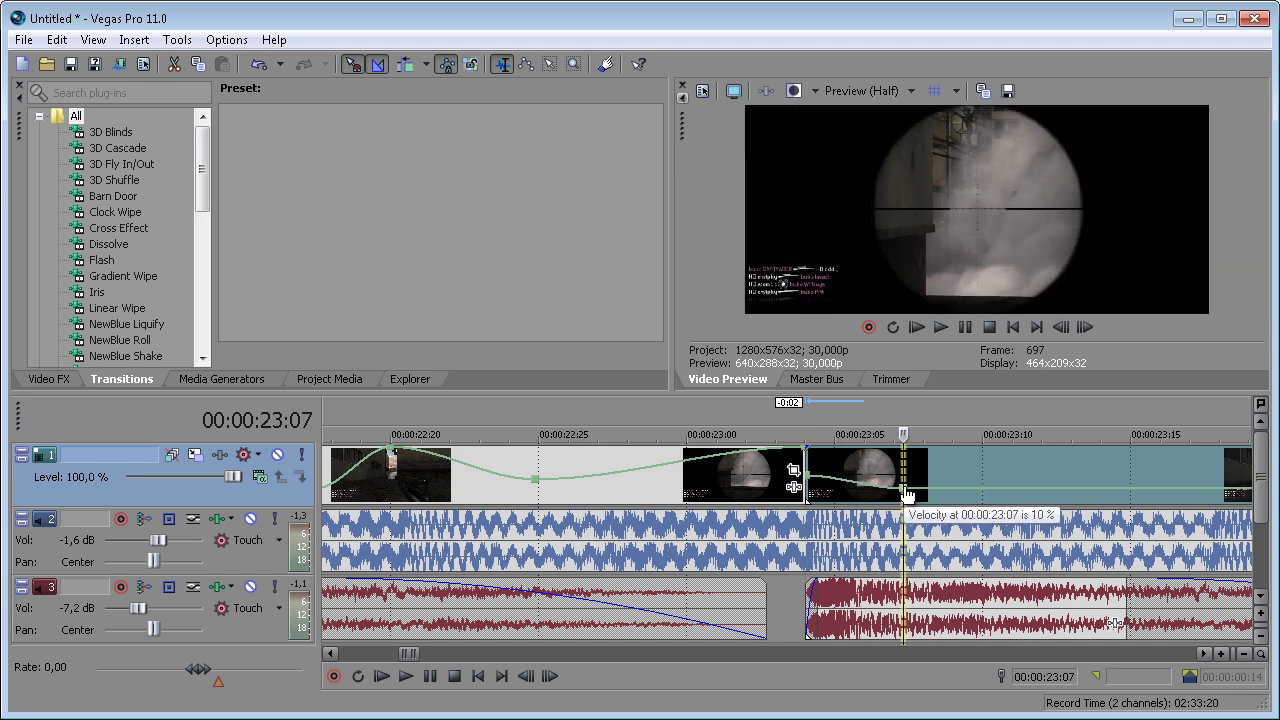
{"action": "left_click_drag", "start_coordinate": [809, 474], "coordinate": [808, 453]}
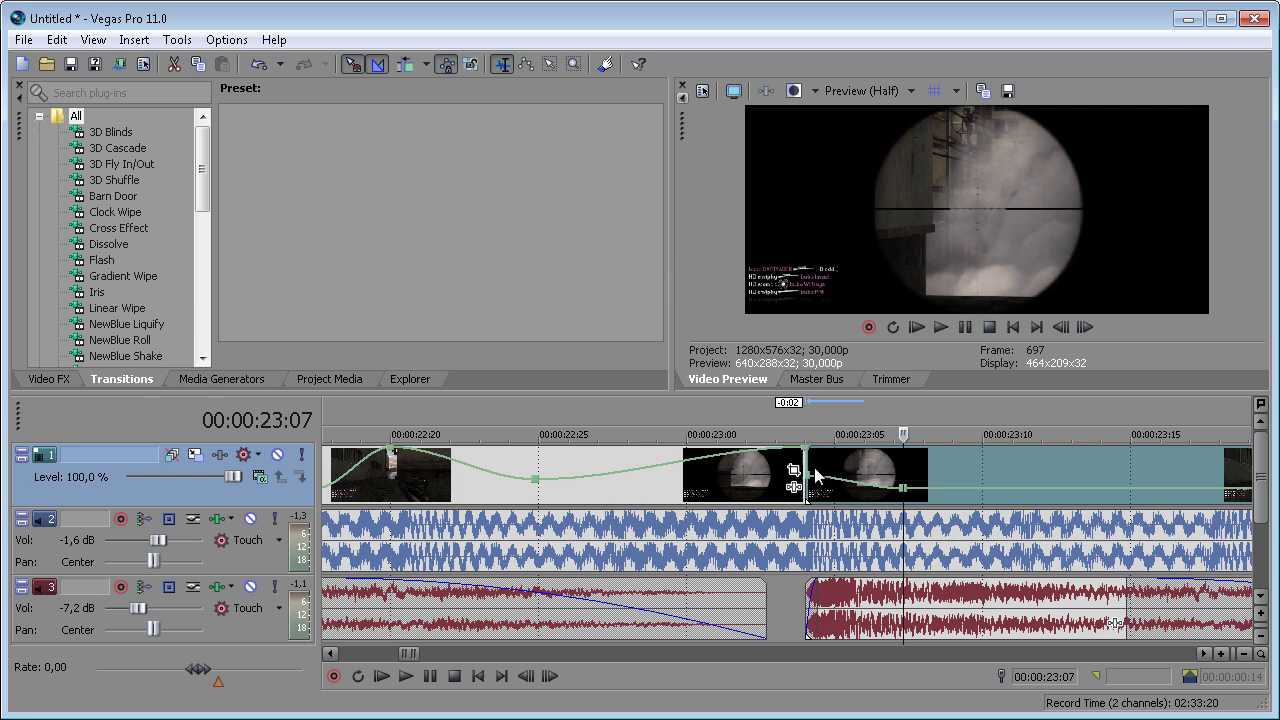
Step: Delete the extra velocity point just after 00:00:23:04 and change the fade curve falling to 00:00:23:07
{"action": "right_click", "coordinate": [806, 473]}
{"action": "left_click", "coordinate": [836, 592]}
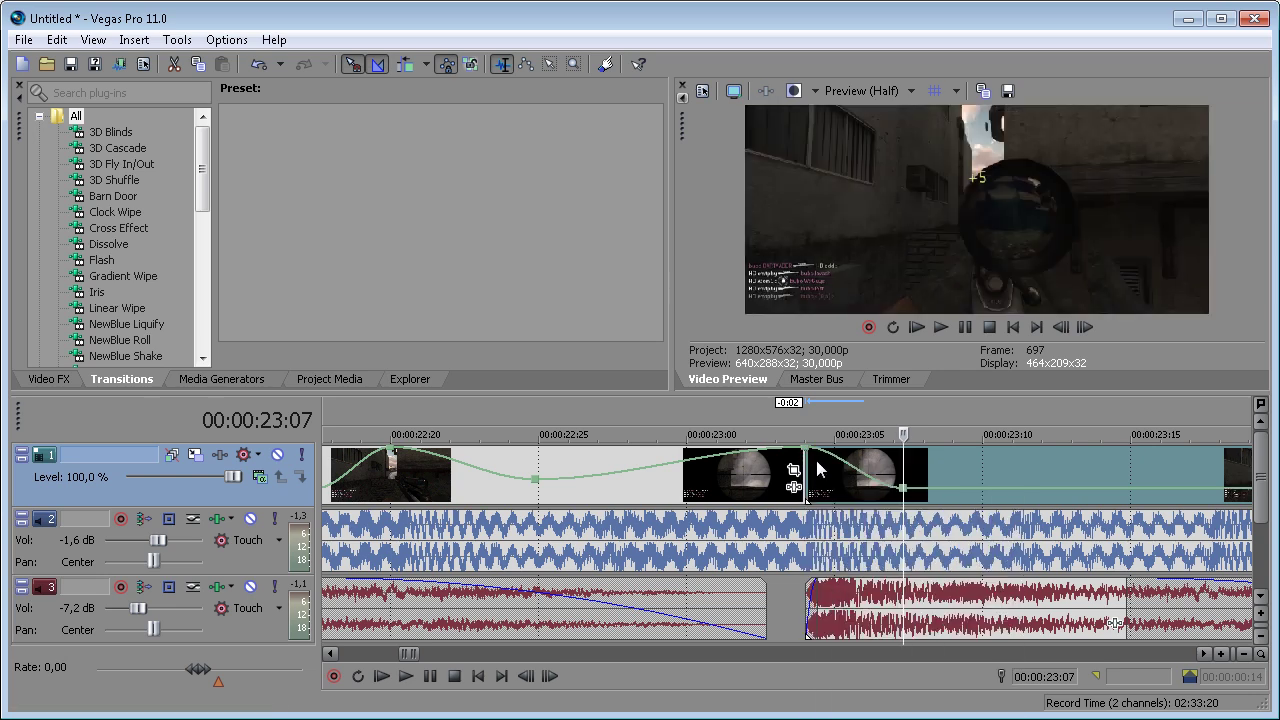
{"action": "right_click", "coordinate": [858, 478]}
{"action": "left_click", "coordinate": [917, 553]}
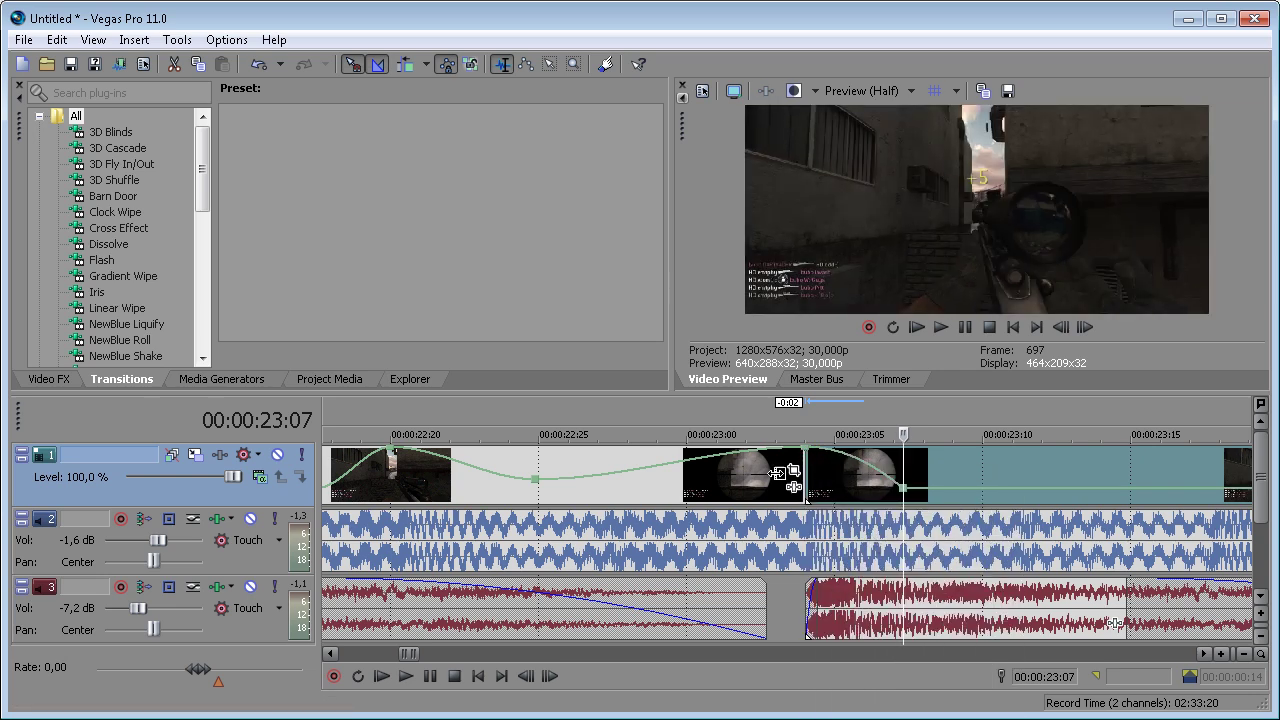
Step: Review the velocity curves of all parts and replay the clip from about 00:00:22:16 and from its start
{"action": "scroll", "coordinate": [749, 477], "scroll_direction": "down", "scroll_amount": 4}
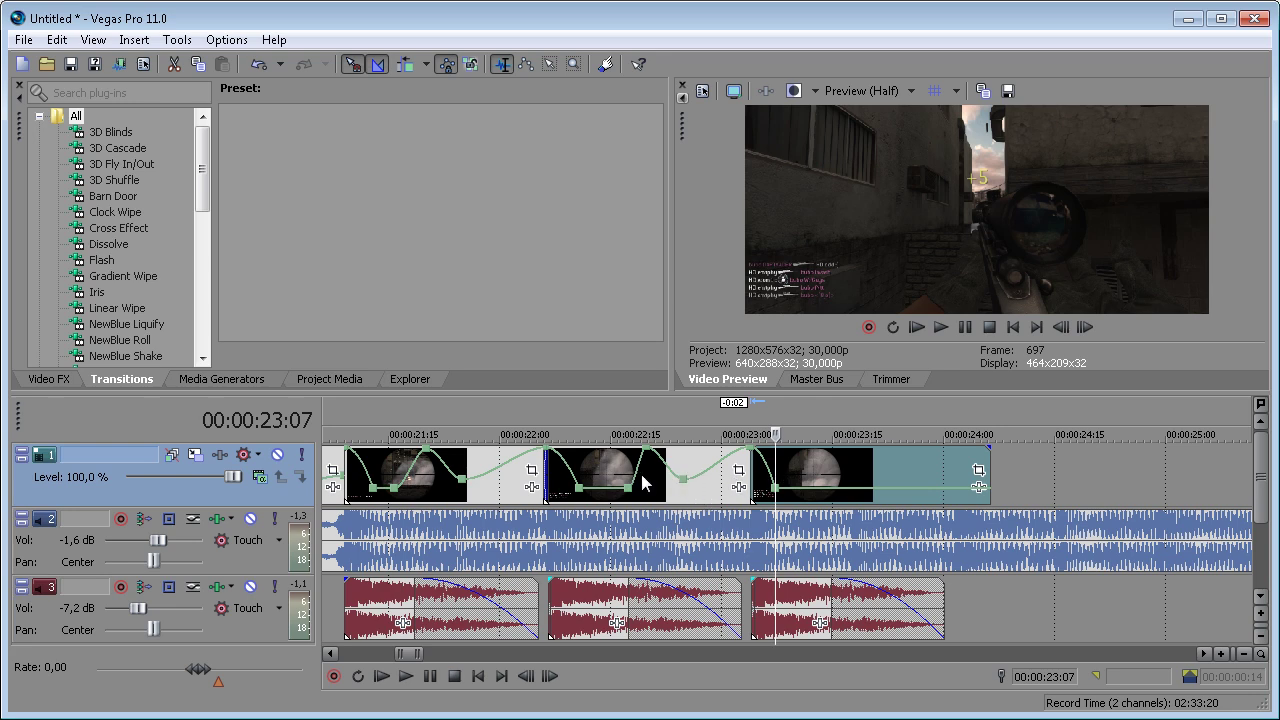
{"action": "scroll", "coordinate": [763, 476], "scroll_direction": "up", "scroll_amount": 8}
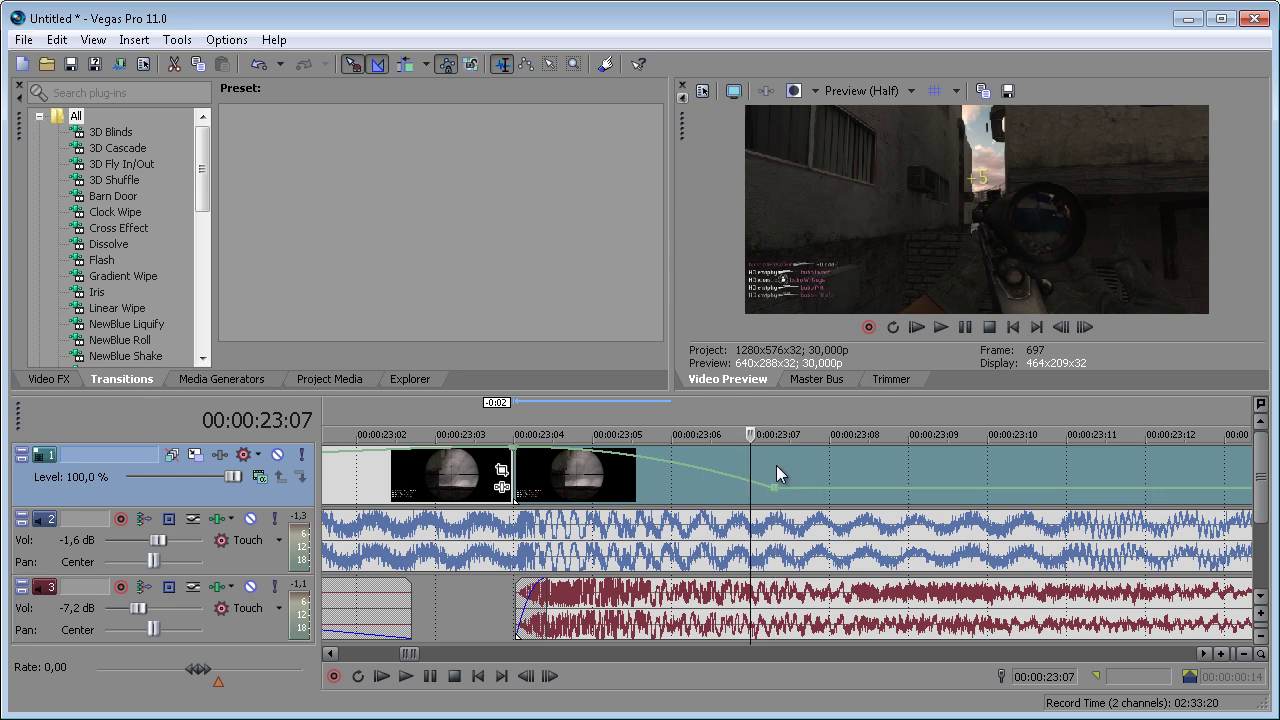
{"action": "scroll", "coordinate": [777, 468], "scroll_direction": "down", "scroll_amount": 8}
{"action": "key", "text": "space"}
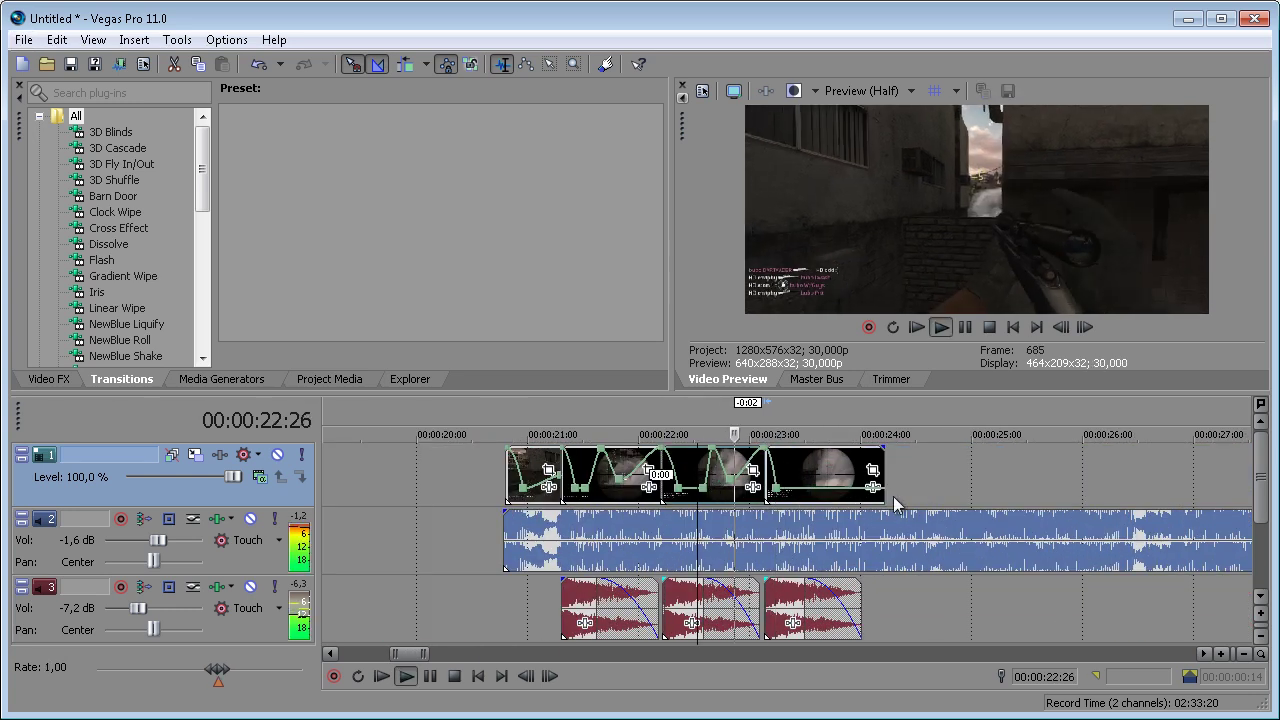
{"action": "key", "text": "space"}
{"action": "key", "text": "space"}
{"action": "key", "text": "space"}
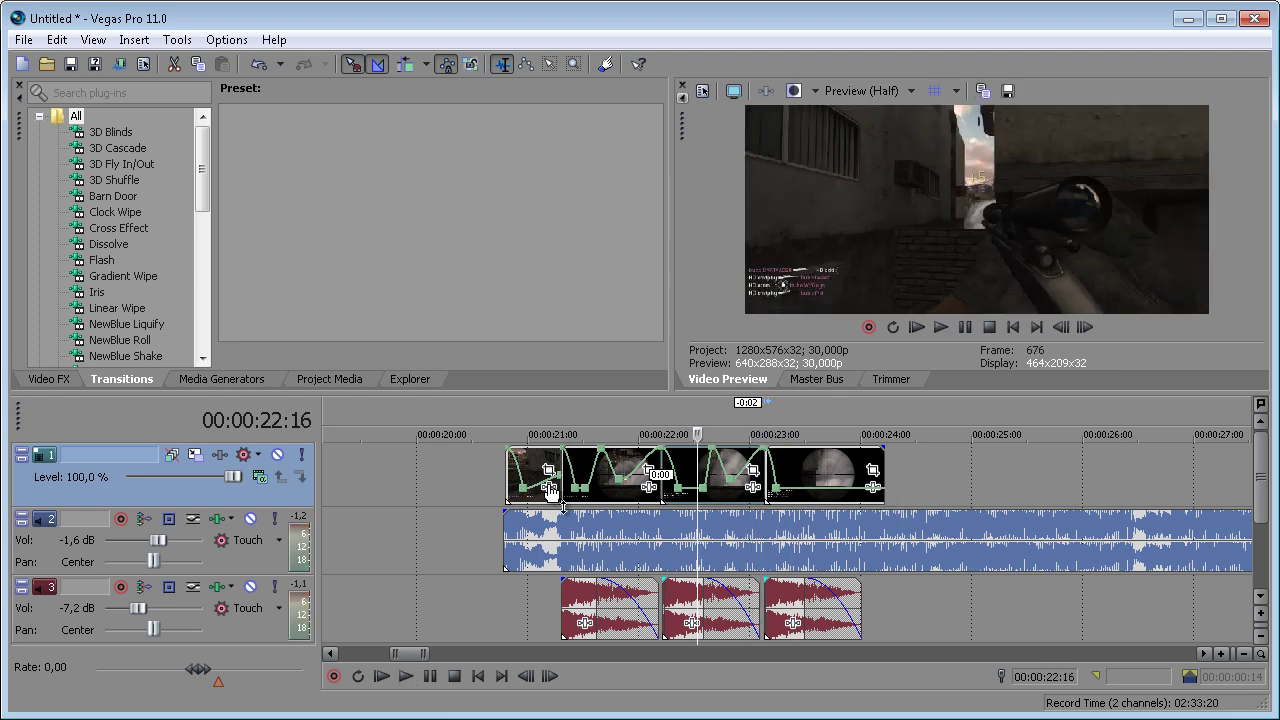
{"action": "left_click", "coordinate": [504, 465]}
{"action": "key", "text": "space"}
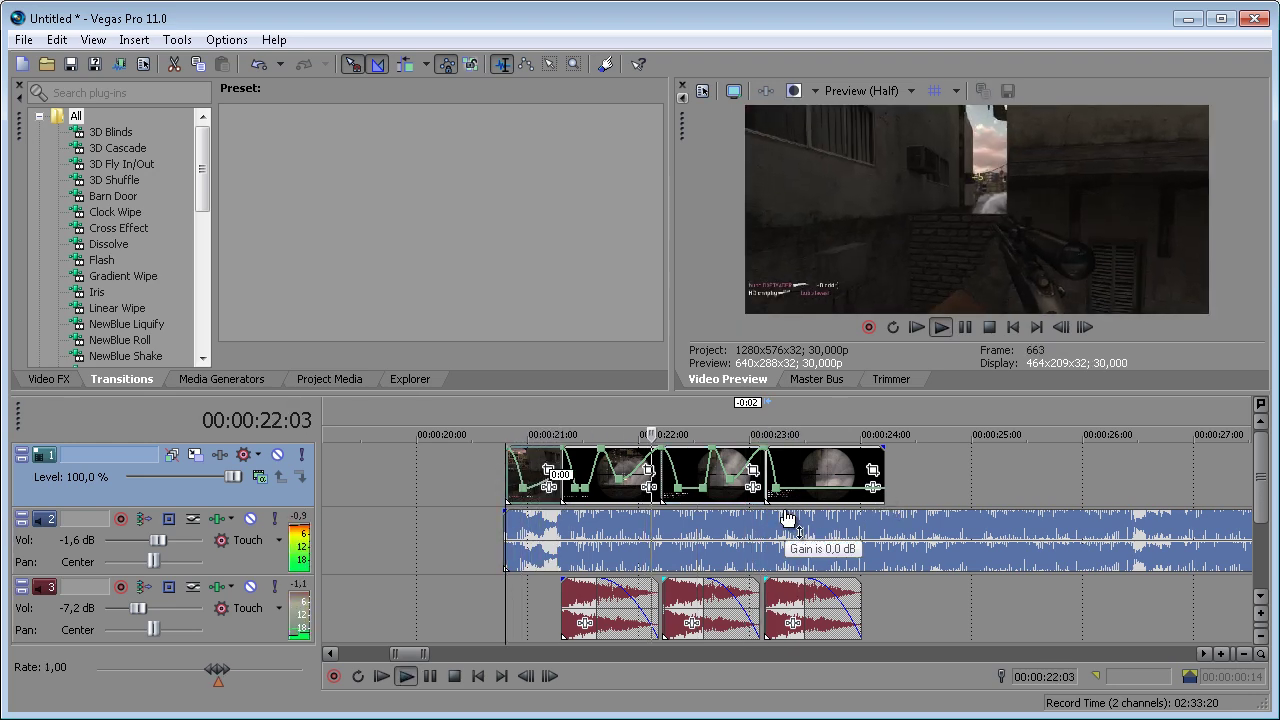
{"action": "key", "text": "space"}
{"action": "key", "text": "space"}
{"action": "key", "text": "space"}
Step: Replay repeatedly from 00:00:22:28 across the last cut to judge how quickly the speed falls after the third sound
{"action": "left_click", "coordinate": [744, 476]}
{"action": "key", "text": "space"}
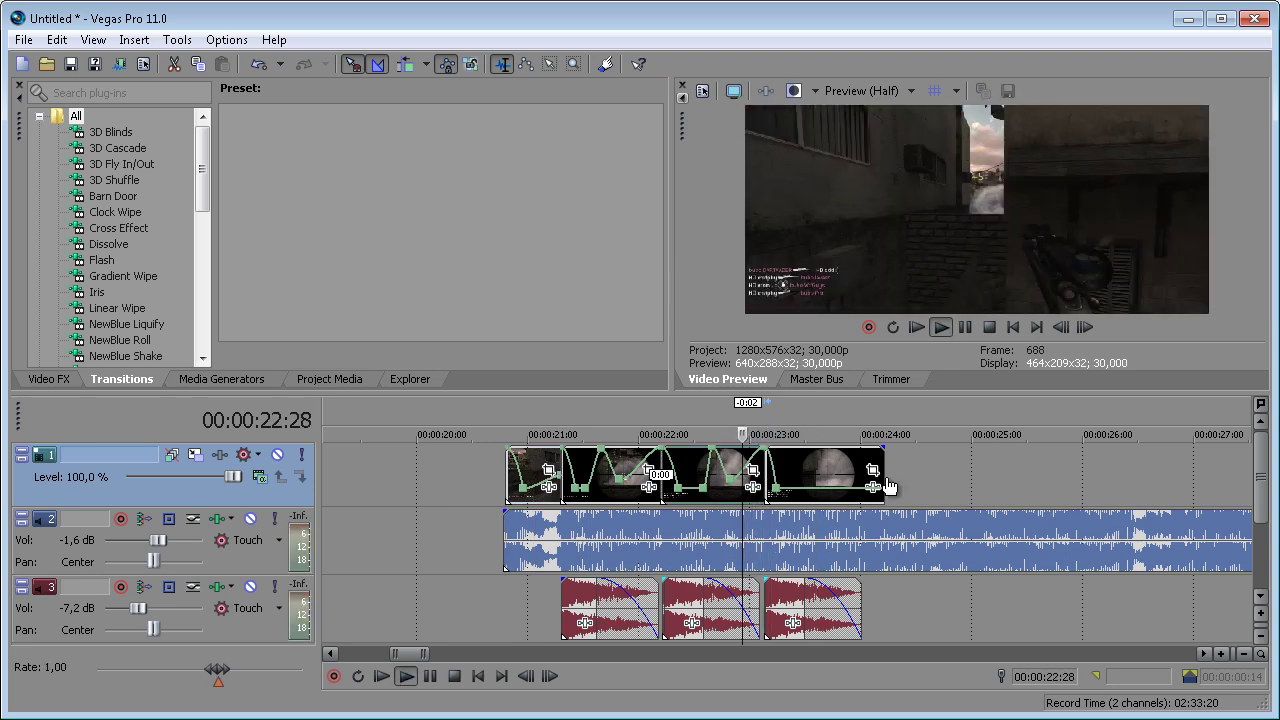
{"action": "key", "text": "space"}
{"action": "scroll", "coordinate": [919, 484], "scroll_direction": "up", "scroll_amount": 3}
{"action": "key", "text": "space"}
{"action": "key", "text": "space"}
{"action": "key", "text": "space"}
{"action": "key", "text": "space"}
{"action": "scroll", "coordinate": [803, 497], "scroll_direction": "down", "scroll_amount": 3}
{"action": "scroll", "coordinate": [847, 491], "scroll_direction": "up", "scroll_amount": 3}
{"action": "scroll", "coordinate": [848, 488], "scroll_direction": "up", "scroll_amount": 2}
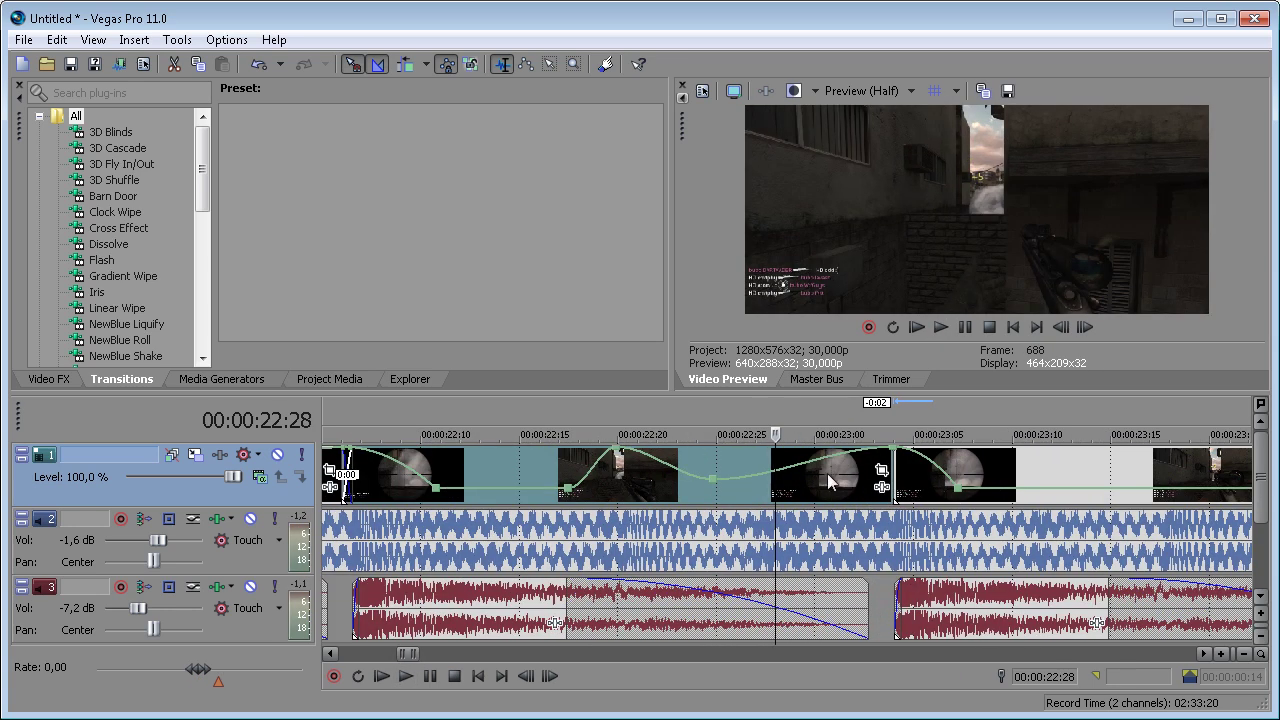
Step: Move the last part's low velocity point to about 00:00:23:09 and replay the transition from 00:00:22:28
{"action": "left_click_drag", "start_coordinate": [962, 489], "coordinate": [990, 489]}
{"action": "key", "text": "space"}
{"action": "key", "text": "space"}
{"action": "key", "text": "space"}
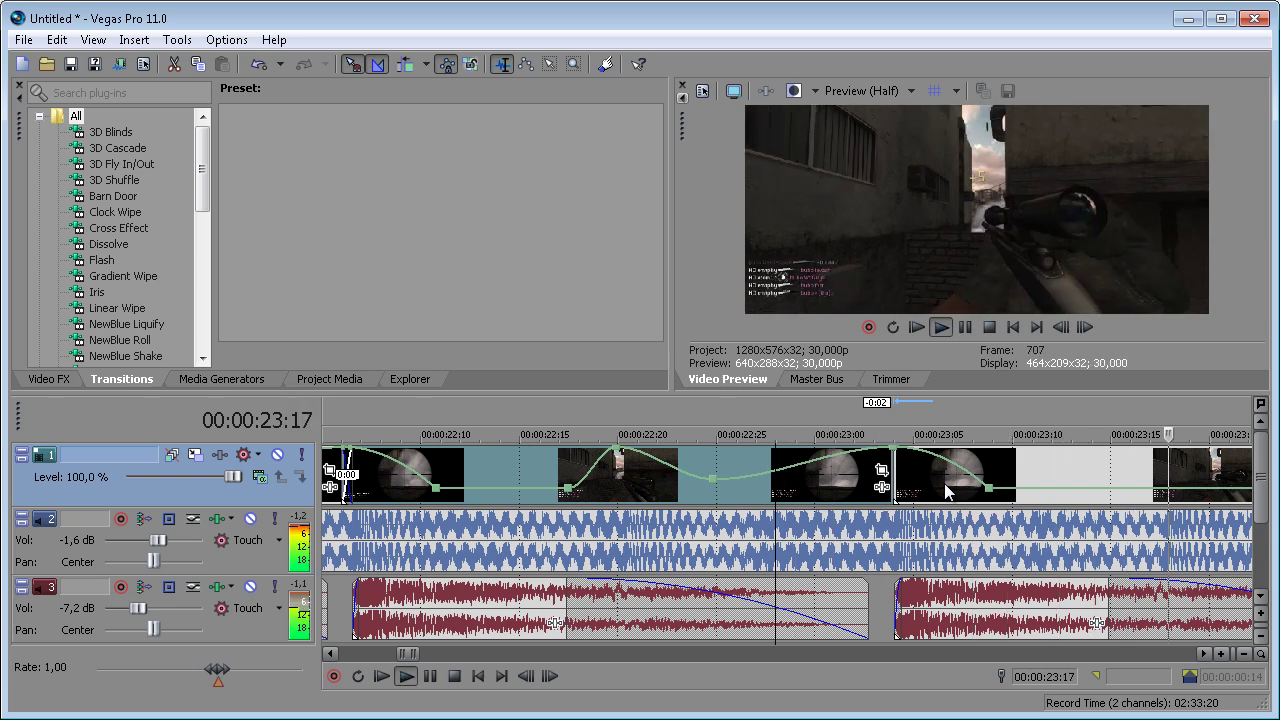
{"action": "key", "text": "space"}
{"action": "key", "text": "space"}
{"action": "key", "text": "space"}
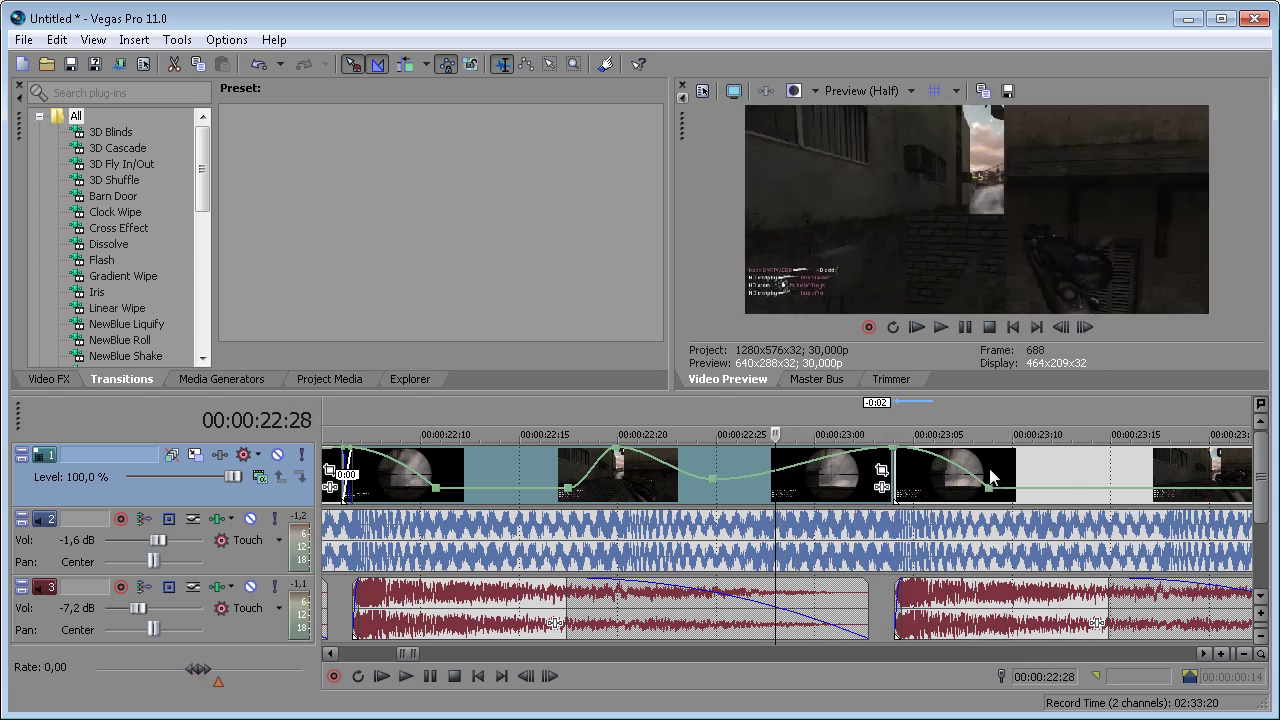
Step: Trim the last part to the end of the third sound at about 00:00:24:00 and play the clip from its start
{"action": "left_click", "coordinate": [989, 474]}
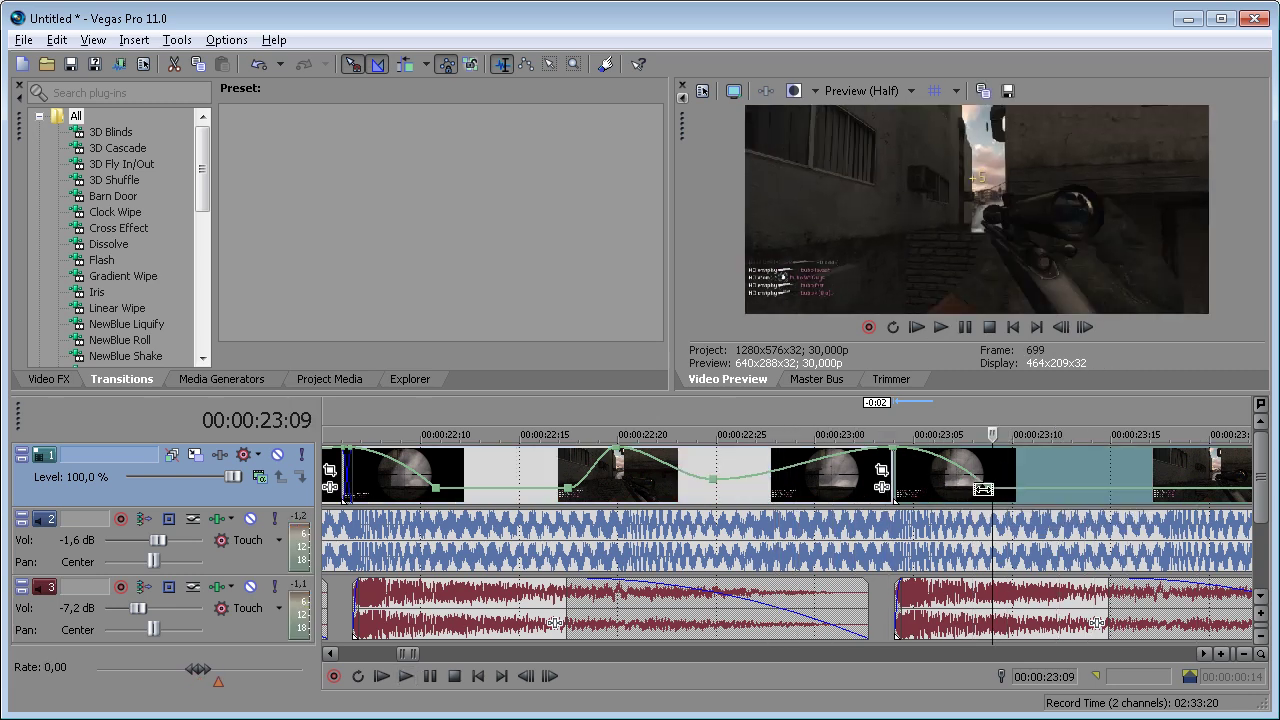
{"action": "mouse_move", "coordinate": [994, 495]}
{"action": "left_mouse_down"}
{"action": "mouse_move", "coordinate": [1010, 495]}
{"action": "mouse_move", "coordinate": [992, 497]}
{"action": "left_mouse_up"}
{"action": "scroll", "coordinate": [867, 487], "scroll_direction": "down", "scroll_amount": 4}
{"action": "scroll", "coordinate": [866, 487], "scroll_direction": "down", "scroll_amount": 3}
{"action": "scroll", "coordinate": [866, 487], "scroll_direction": "up", "scroll_amount": 3}
{"action": "left_click_drag", "start_coordinate": [909, 461], "coordinate": [878, 462]}
{"action": "left_click", "coordinate": [414, 479]}
{"action": "key", "text": "space"}
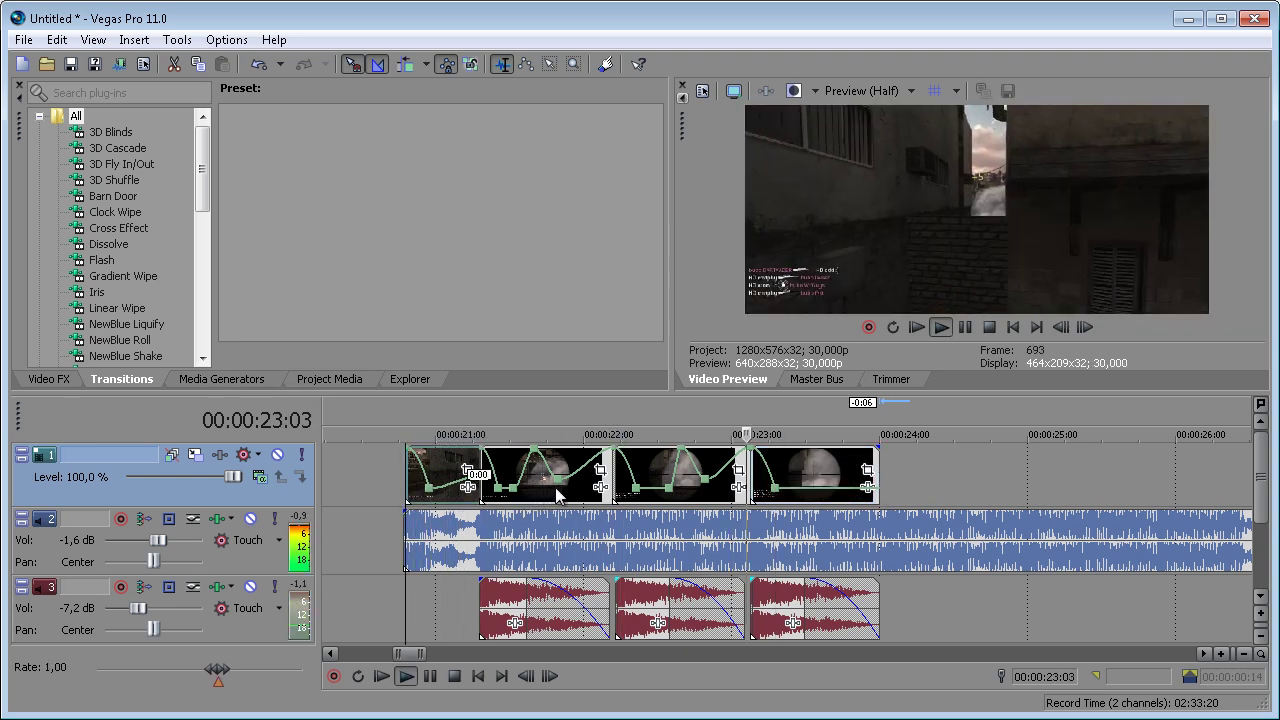
Step: Check the frame at the first cut, 00:00:21:09, and replay the clip from its start at 00:00:20:24
{"action": "key", "text": "space"}
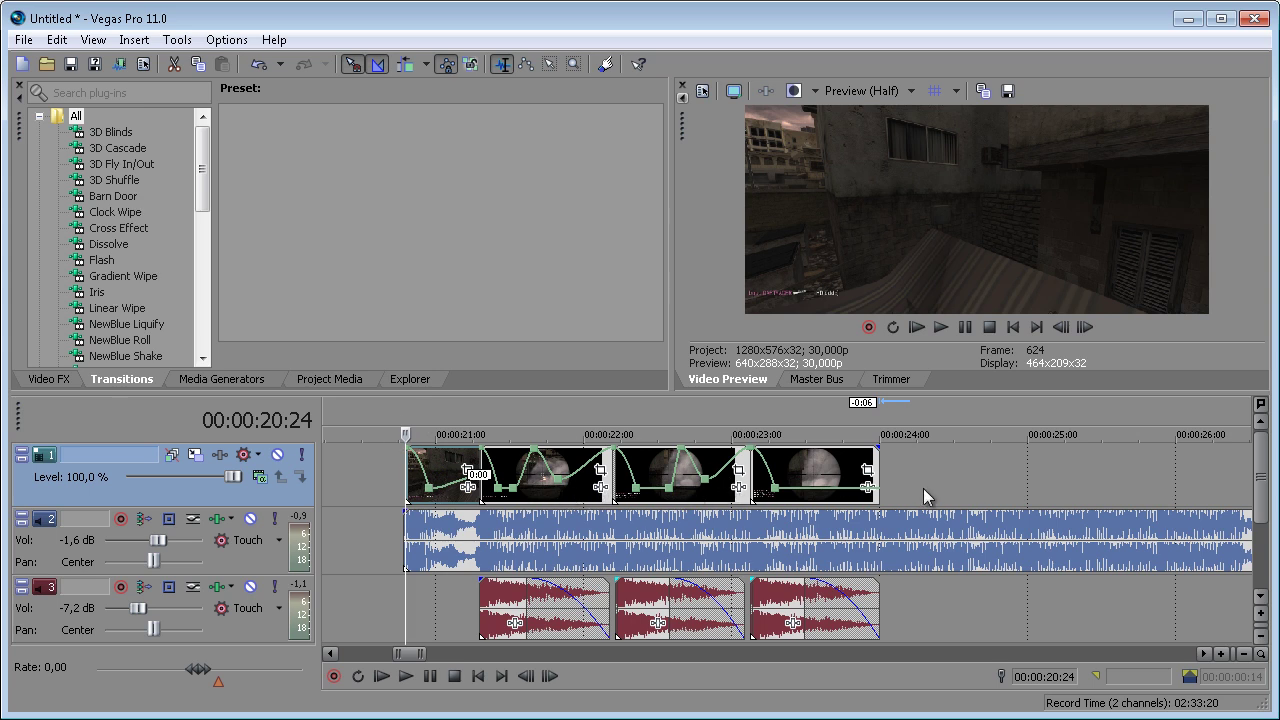
{"action": "left_click", "coordinate": [488, 468]}
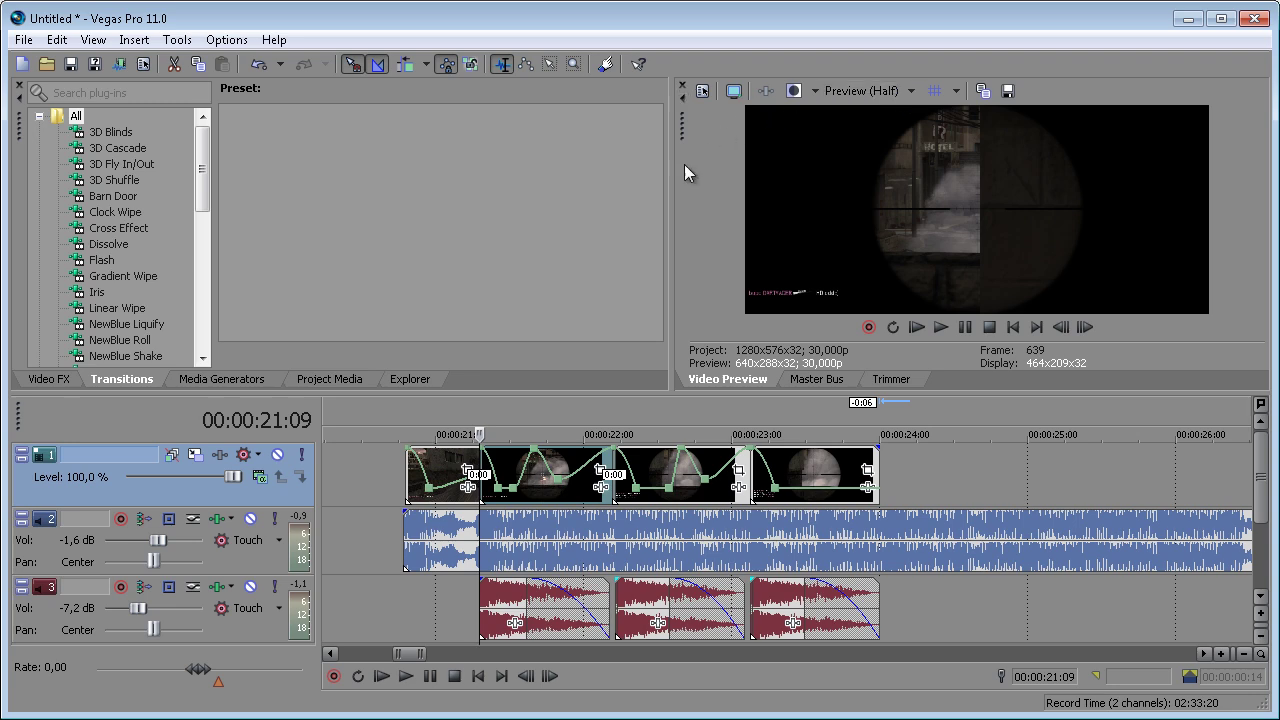
{"action": "left_click_drag", "start_coordinate": [682, 125], "coordinate": [716, 142]}
{"action": "left_click", "coordinate": [402, 457]}
{"action": "key", "text": "space"}
{"action": "key", "text": "space"}
Step: Set the time selection over the whole synced clip, from 00:00:20:24 to 00:00:24:00, and play it
{"action": "left_click_drag", "start_coordinate": [405, 421], "coordinate": [886, 427]}
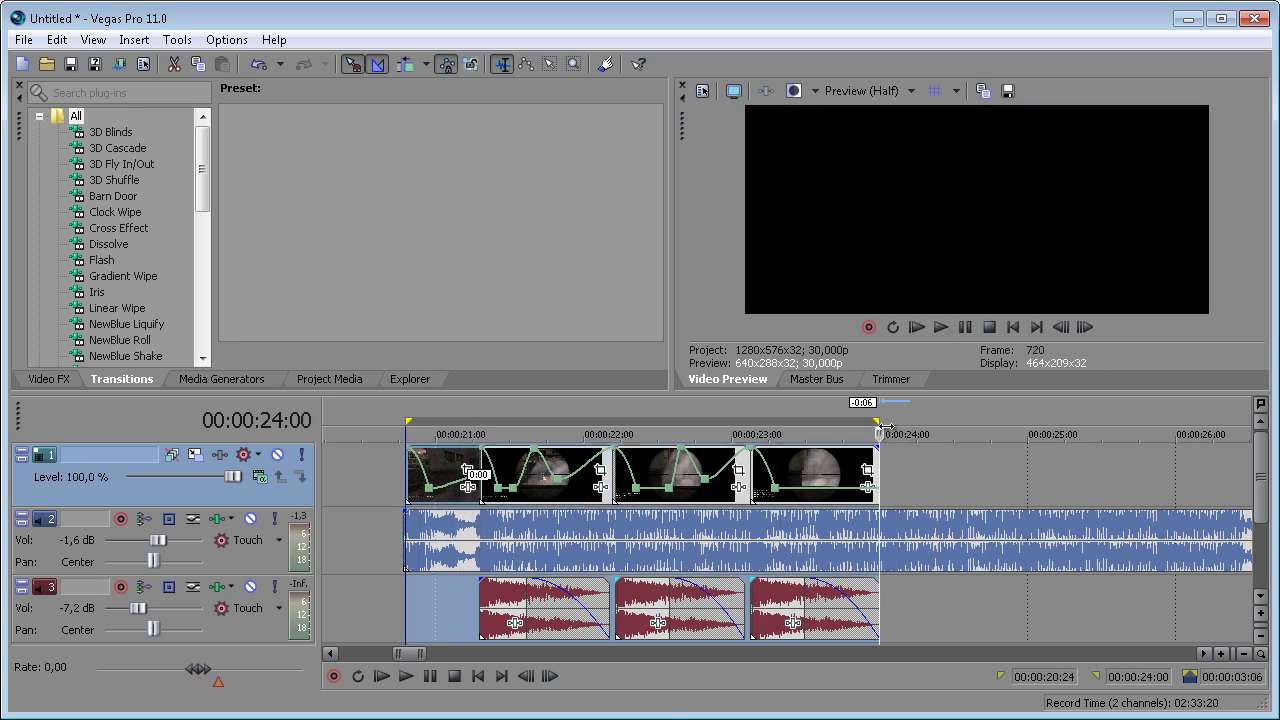
{"action": "key", "text": "space"}
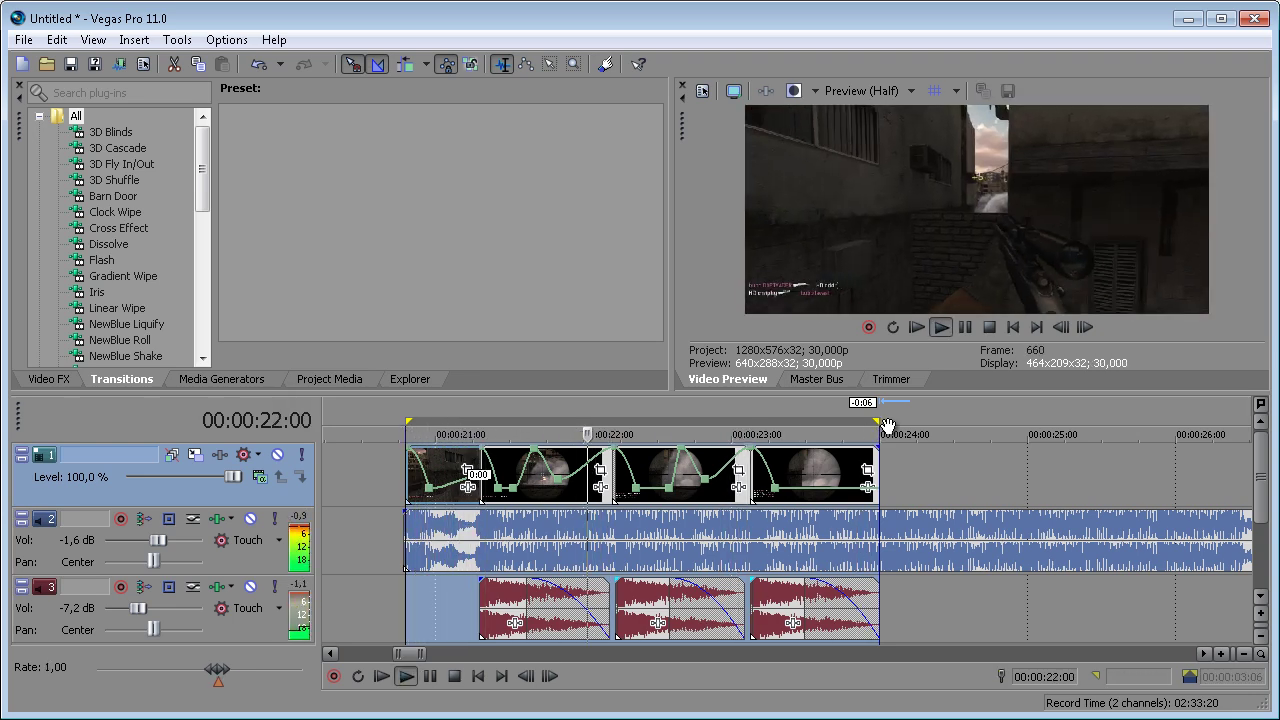
{"action": "key", "text": "space"}
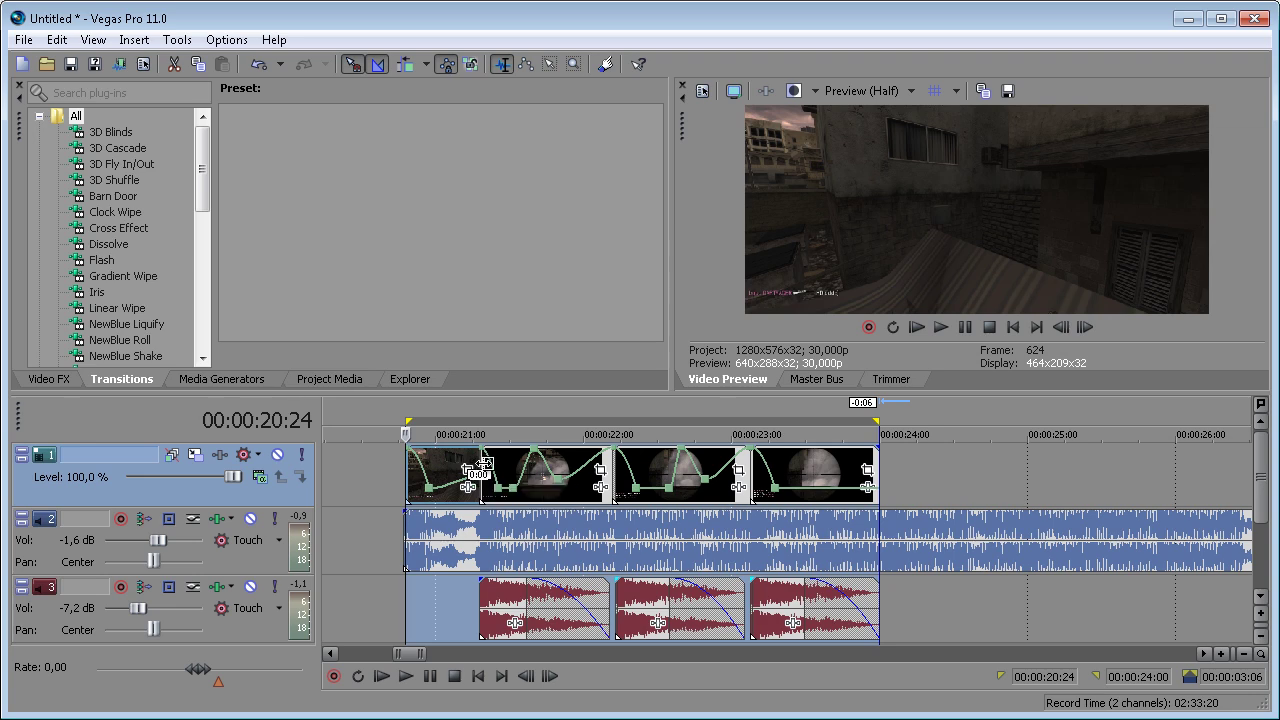
Step: Examine the velocity curves of the second and third parts, checking the frames around 00:00:21:25, 00:00:22:16 and 00:00:22:25
{"action": "left_click", "coordinate": [480, 470]}
{"action": "left_click", "coordinate": [500, 462]}
{"action": "scroll", "coordinate": [600, 516], "scroll_direction": "up", "scroll_amount": 6}
{"action": "scroll", "coordinate": [1005, 463], "scroll_direction": "down", "scroll_amount": 3}
{"action": "scroll", "coordinate": [1004, 462], "scroll_direction": "down", "scroll_amount": 3}
{"action": "left_click", "coordinate": [892, 470]}
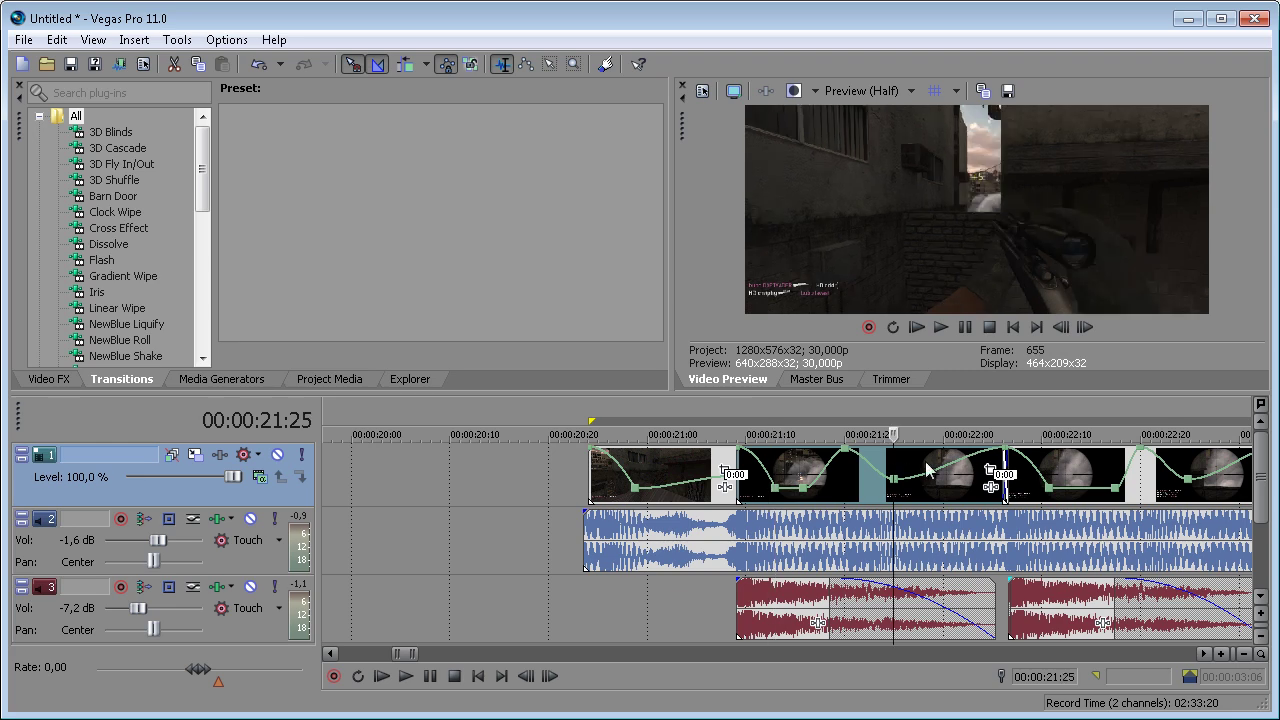
{"action": "left_click", "coordinate": [1081, 474]}
{"action": "left_click", "coordinate": [1101, 467]}
{"action": "scroll", "coordinate": [1120, 485], "scroll_direction": "down", "scroll_amount": 3}
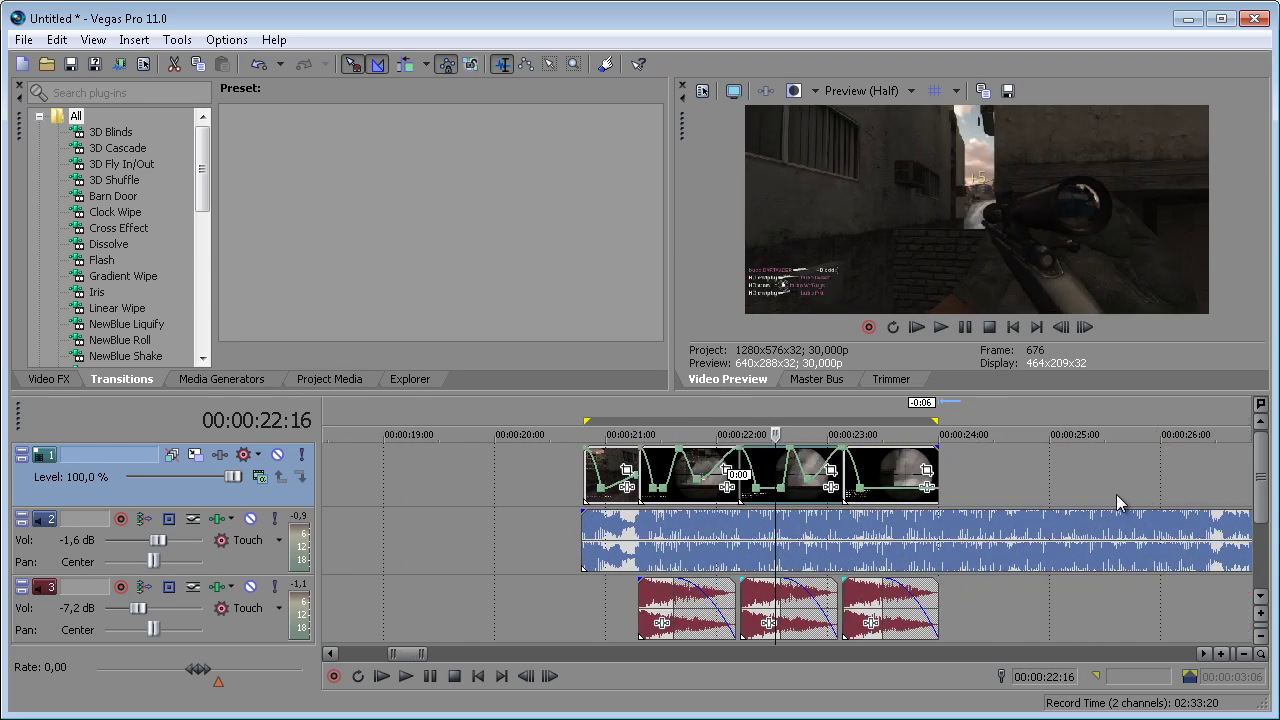
{"action": "scroll", "coordinate": [1090, 499], "scroll_direction": "up", "scroll_amount": 3}
{"action": "left_click", "coordinate": [860, 466]}
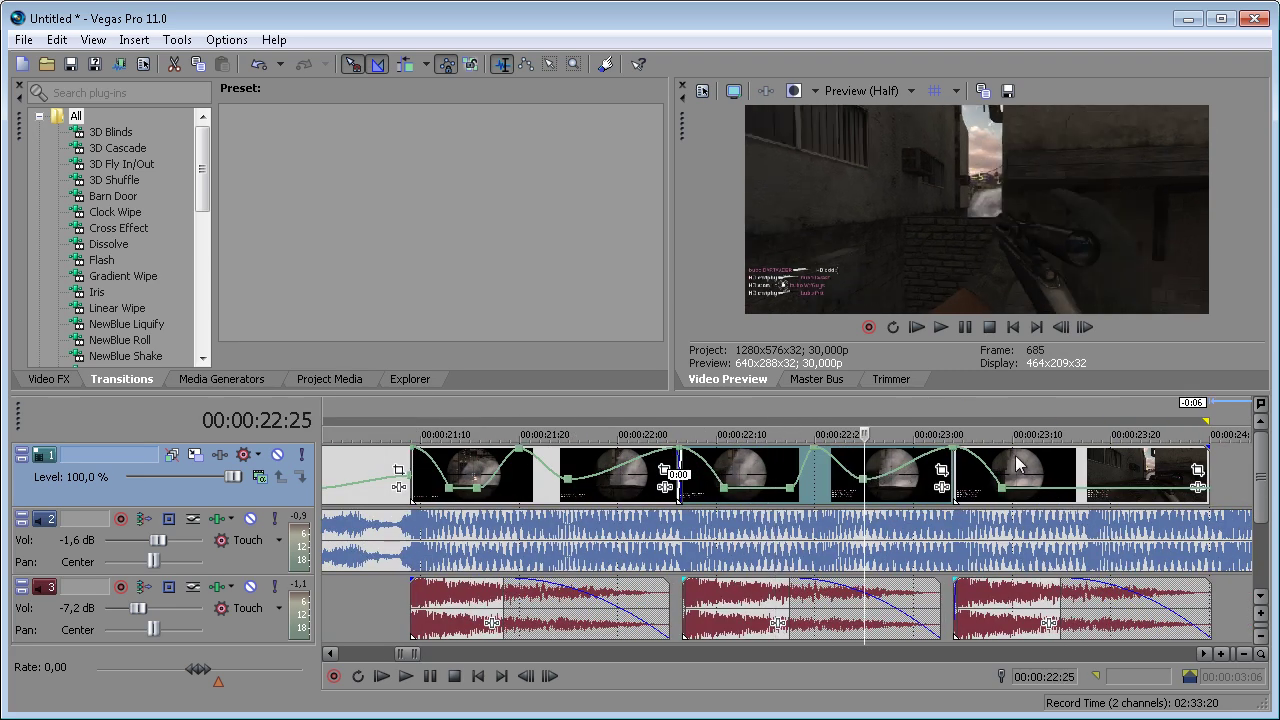
Step: Examine the last part's velocity curve and play the transition into it from 00:00:22:29
{"action": "left_click", "coordinate": [1014, 477]}
{"action": "left_click", "coordinate": [1179, 462]}
{"action": "left_click", "coordinate": [1051, 456]}
{"action": "left_click", "coordinate": [1014, 468]}
{"action": "left_click", "coordinate": [1003, 475]}
{"action": "left_click", "coordinate": [905, 486]}
{"action": "key", "text": "space"}
{"action": "key", "text": "space"}
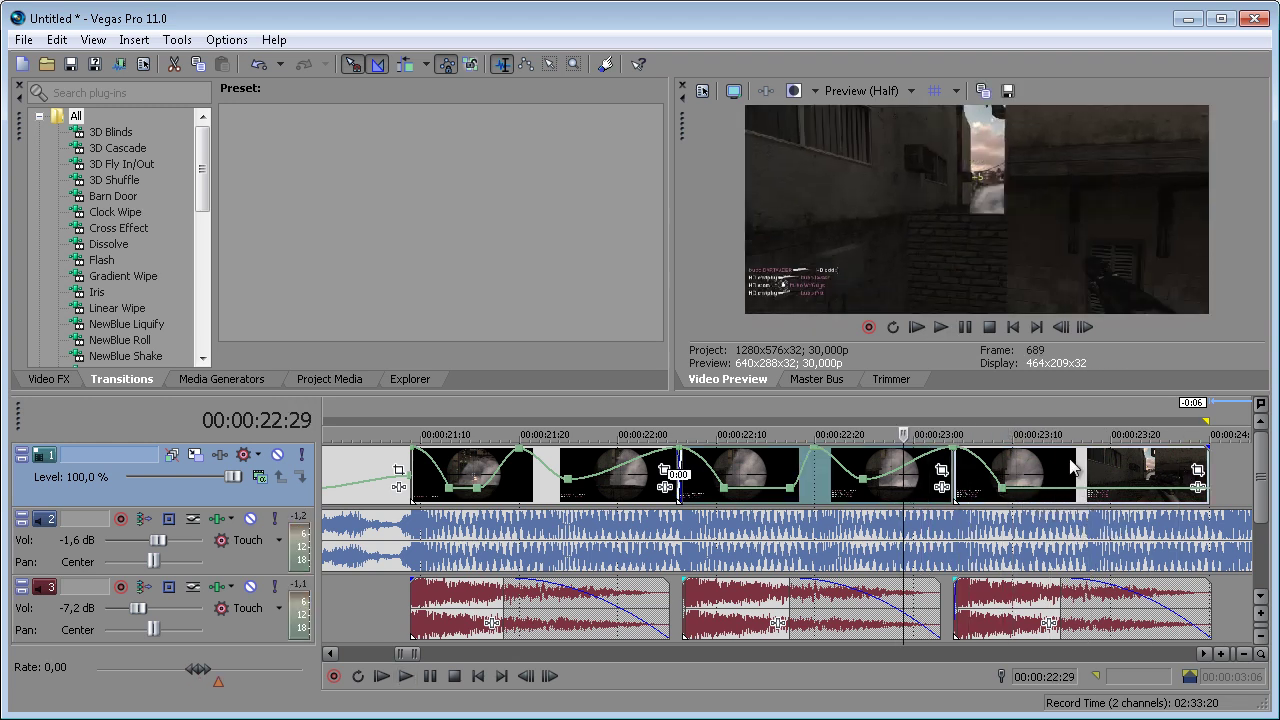
Step: Trim the end of the last video part back to 00:00:23:16
{"action": "left_click", "coordinate": [1071, 490]}
{"action": "left_click_drag", "start_coordinate": [1207, 458], "coordinate": [1065, 462]}
{"action": "scroll", "coordinate": [1040, 510], "scroll_direction": "up", "scroll_amount": 4}
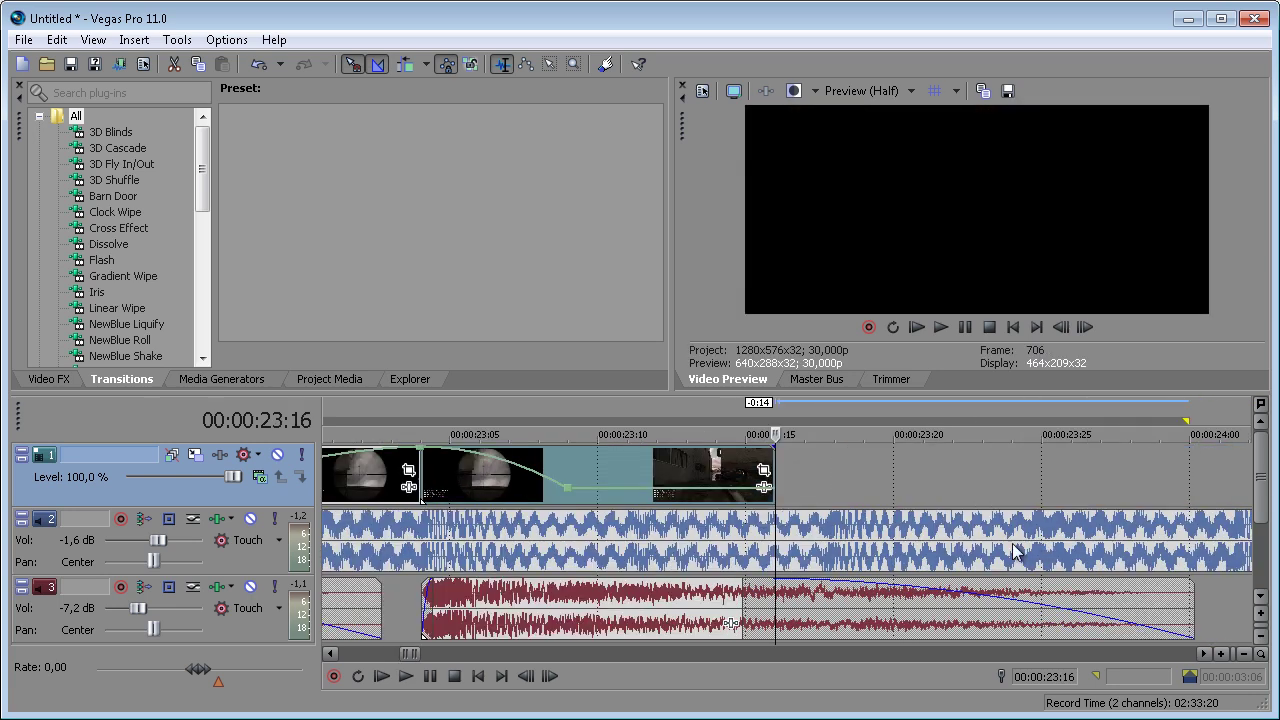
Step: Play the shortened last part from 00:00:23:04 and replay the whole clip from its start at 00:00:20:24
{"action": "scroll", "coordinate": [1006, 557], "scroll_direction": "down", "scroll_amount": 5}
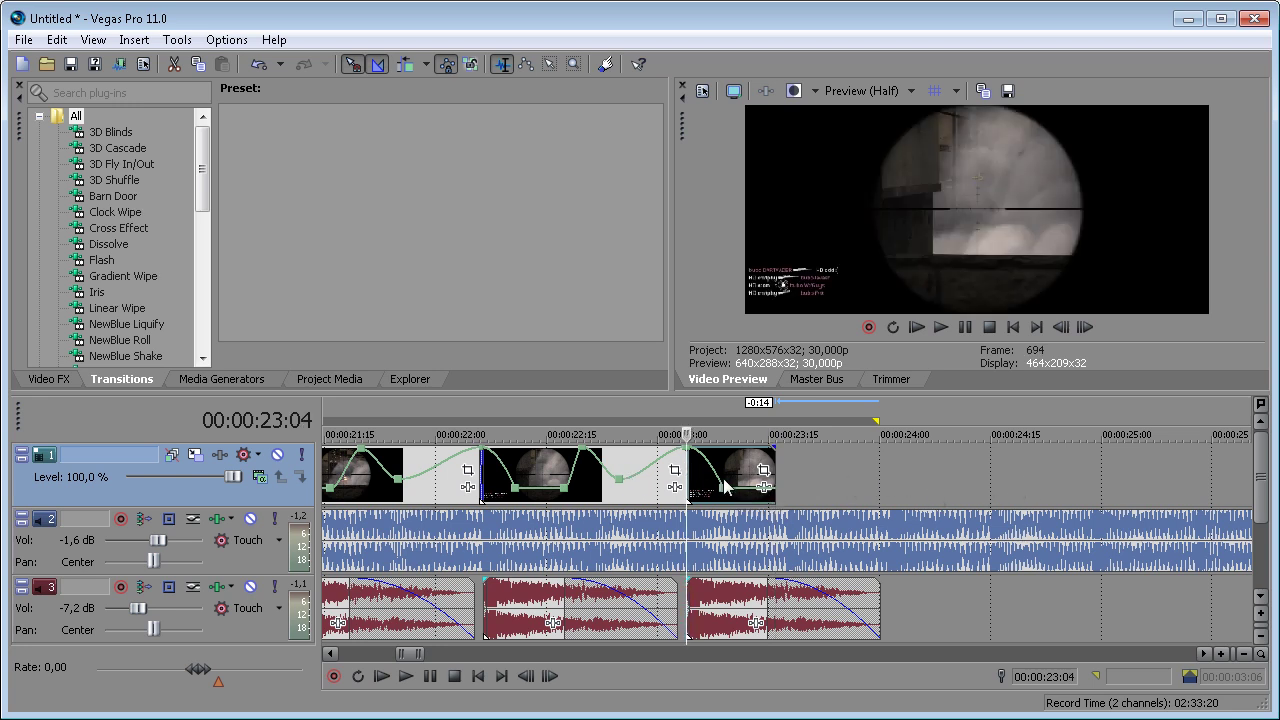
{"action": "left_click", "coordinate": [688, 470]}
{"action": "key", "text": "space"}
{"action": "key", "text": "space"}
{"action": "scroll", "coordinate": [800, 478], "scroll_direction": "down", "scroll_amount": 5}
{"action": "left_click", "coordinate": [646, 465]}
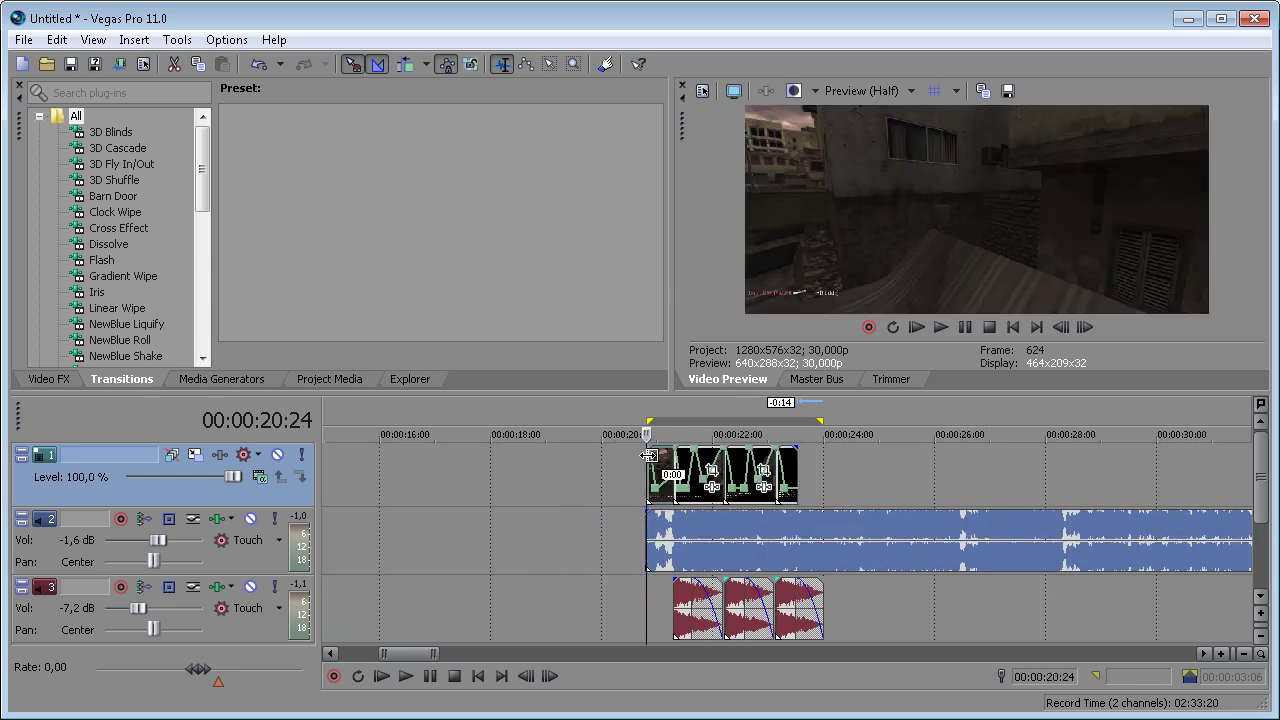
{"action": "key", "text": "space"}
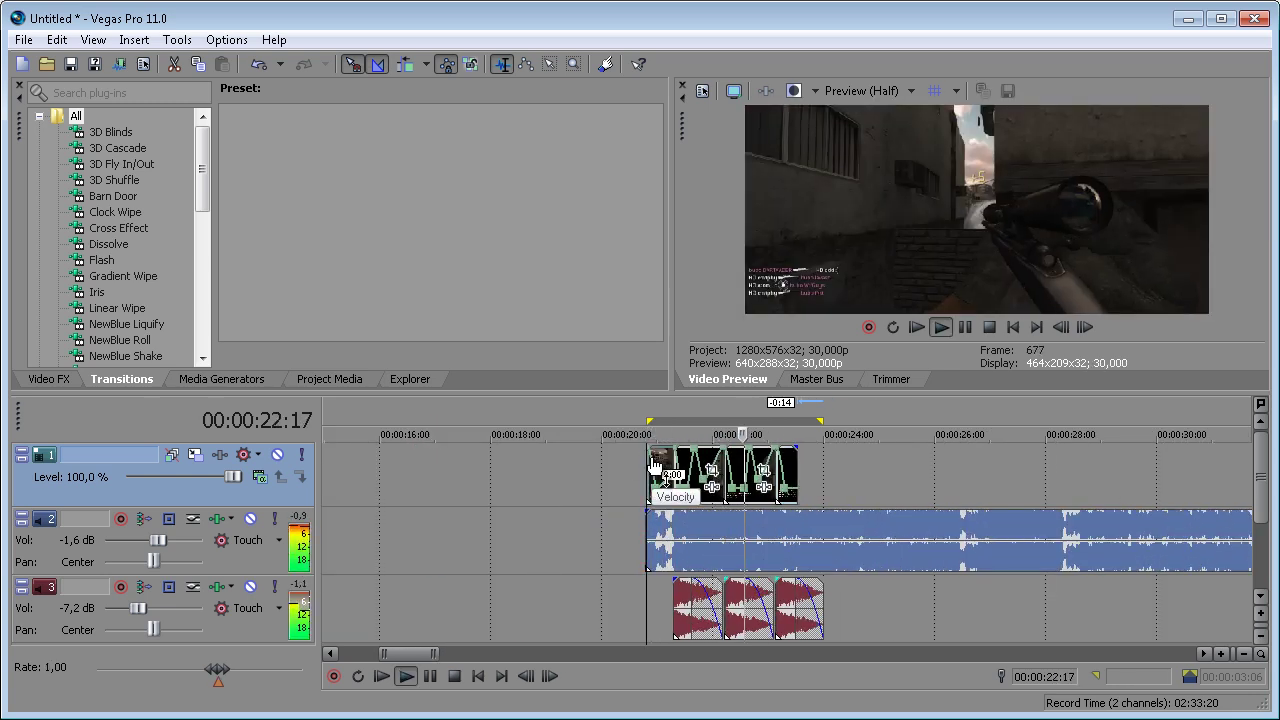
{"action": "key", "text": "space"}
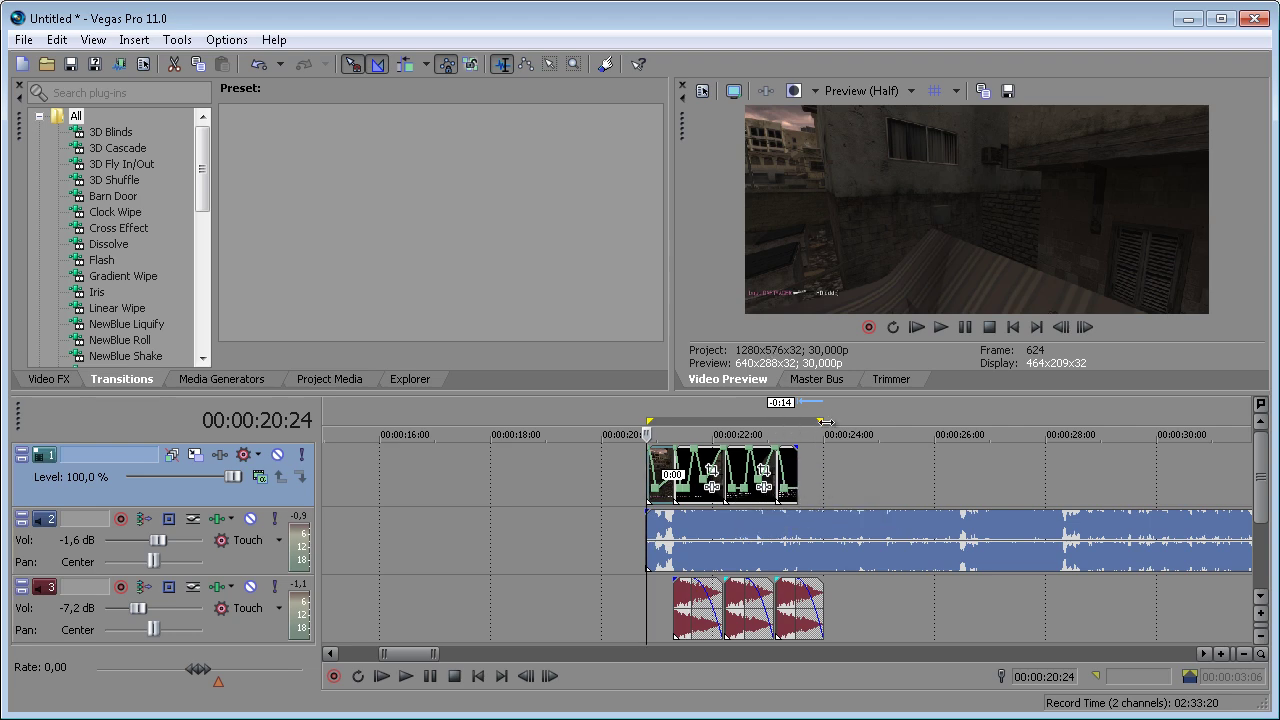
{"action": "scroll", "coordinate": [920, 546], "scroll_direction": "up", "scroll_amount": 3}
{"action": "scroll", "coordinate": [923, 548], "scroll_direction": "down", "scroll_amount": 3}
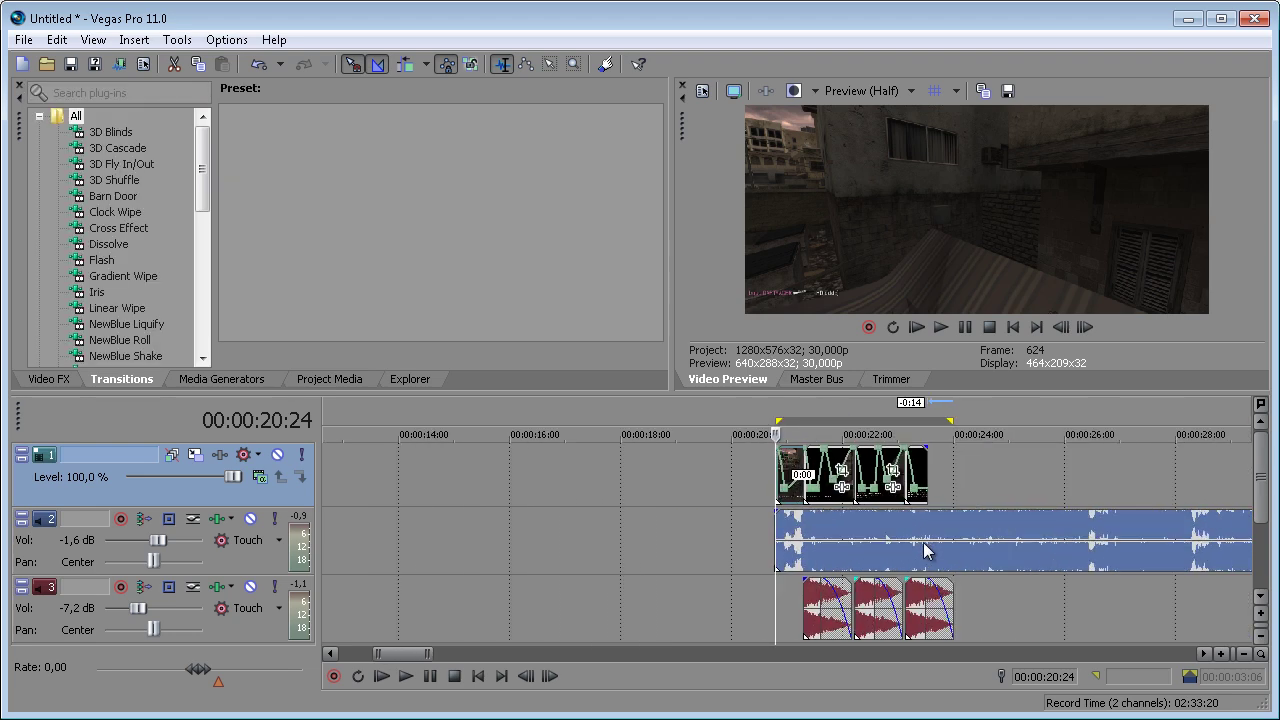
{"action": "left_click", "coordinate": [939, 502]}
{"action": "scroll", "coordinate": [928, 577], "scroll_direction": "up", "scroll_amount": 5}
{"action": "scroll", "coordinate": [928, 577], "scroll_direction": "down", "scroll_amount": 4}
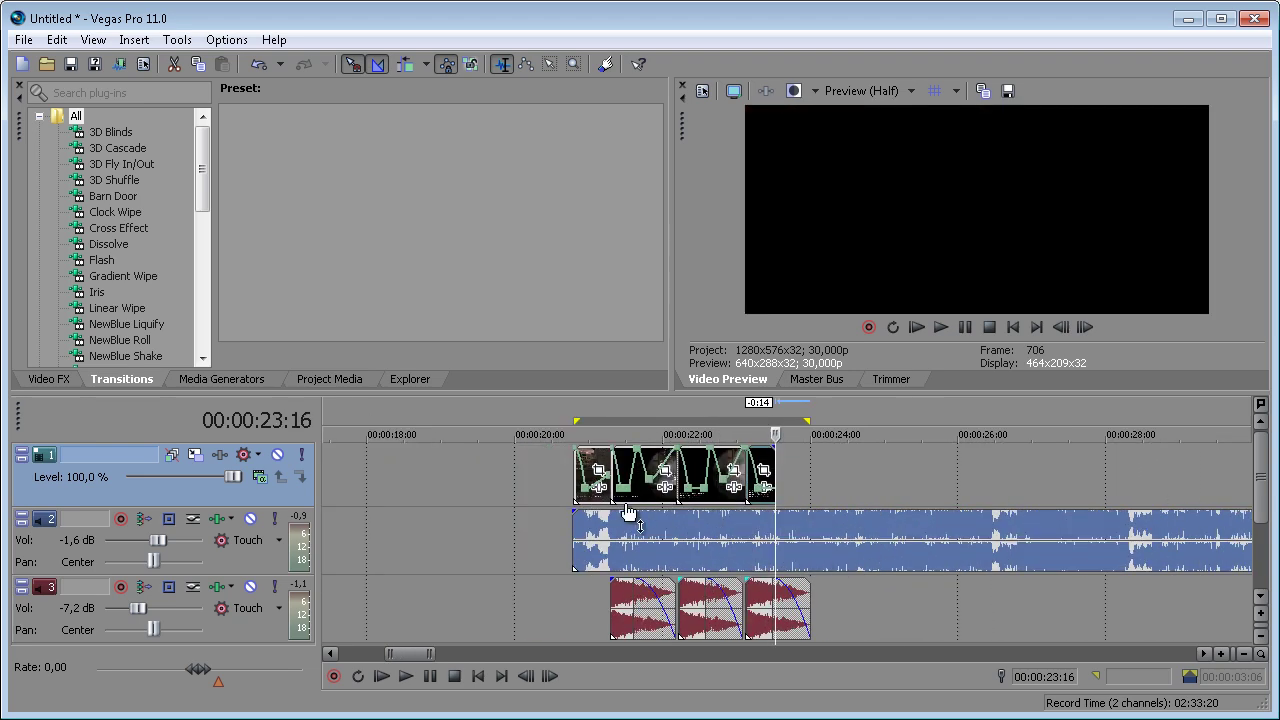
{"action": "left_click", "coordinate": [573, 467]}
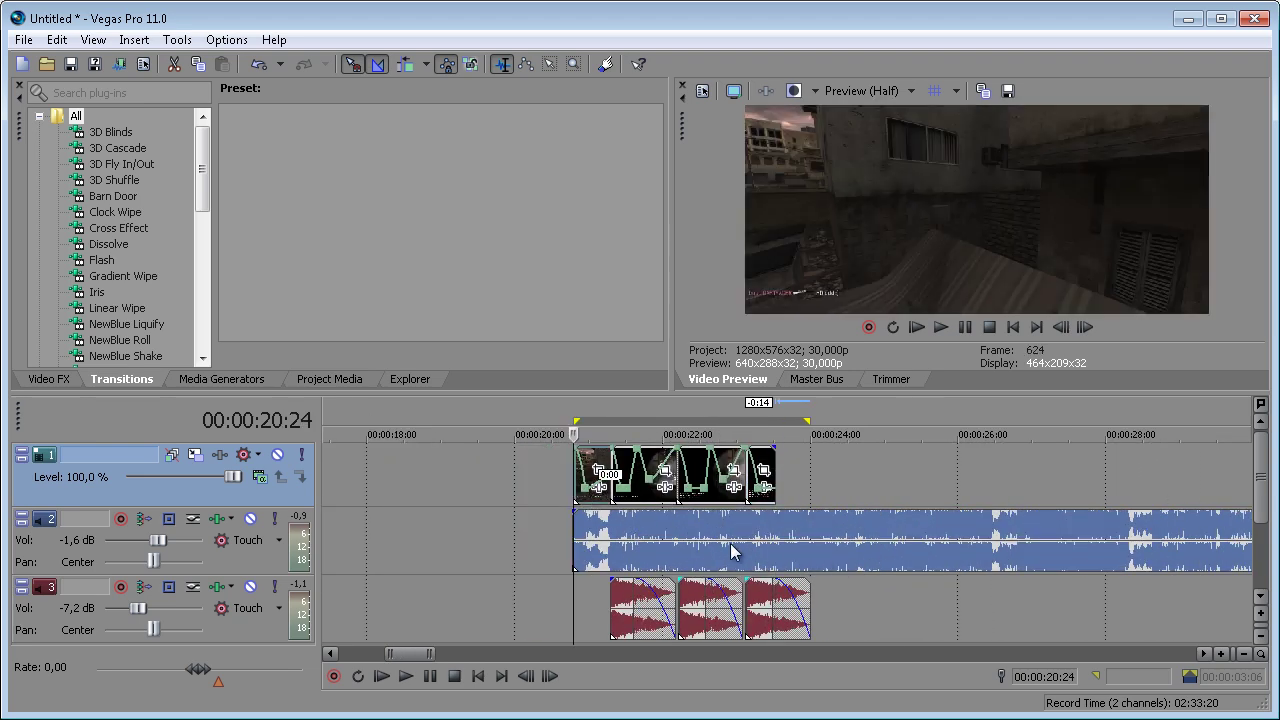